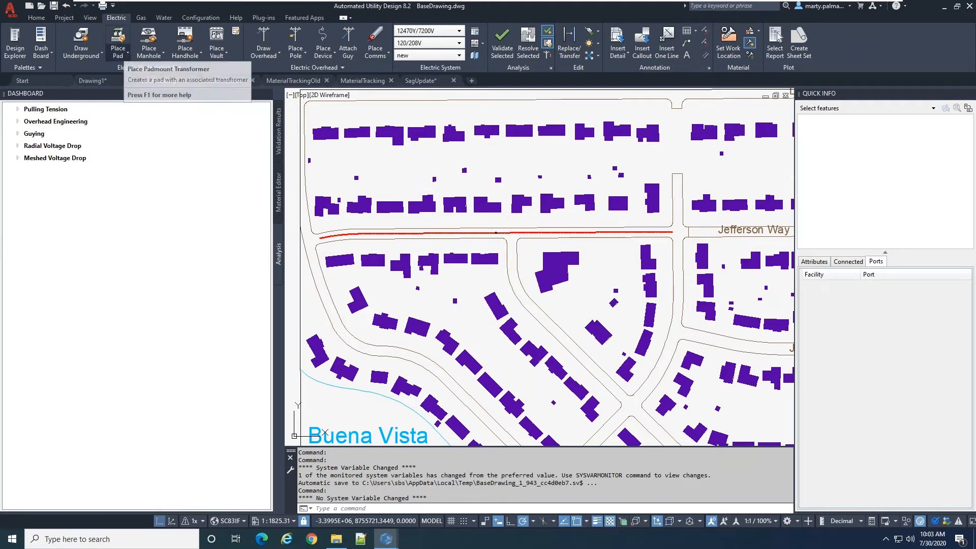
Try to place a padmount transformer in the open area north of the houses above the red underground run
{"action": "left_click", "coordinate": [118, 53]}
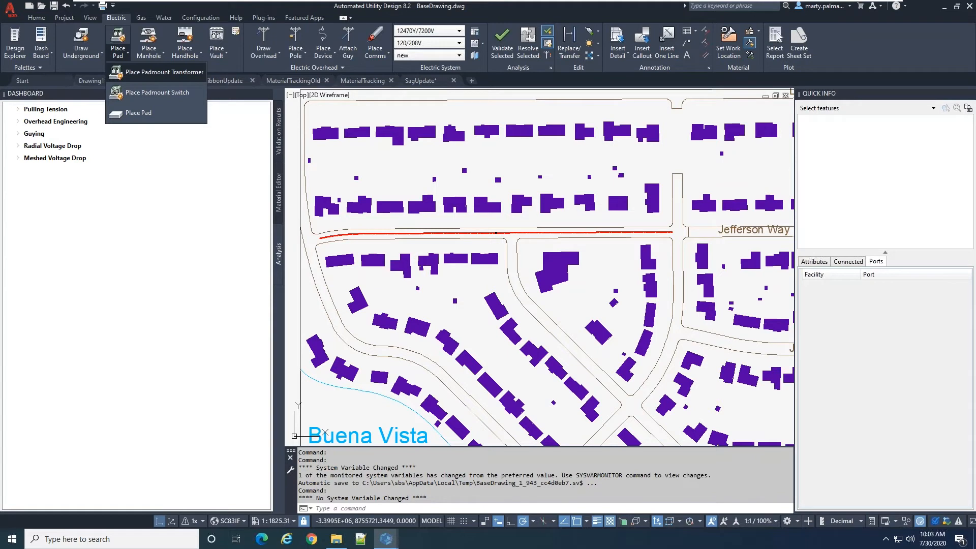
{"action": "left_click", "coordinate": [144, 80]}
{"action": "scroll", "coordinate": [386, 168], "scroll_direction": "up", "scroll_amount": 10}
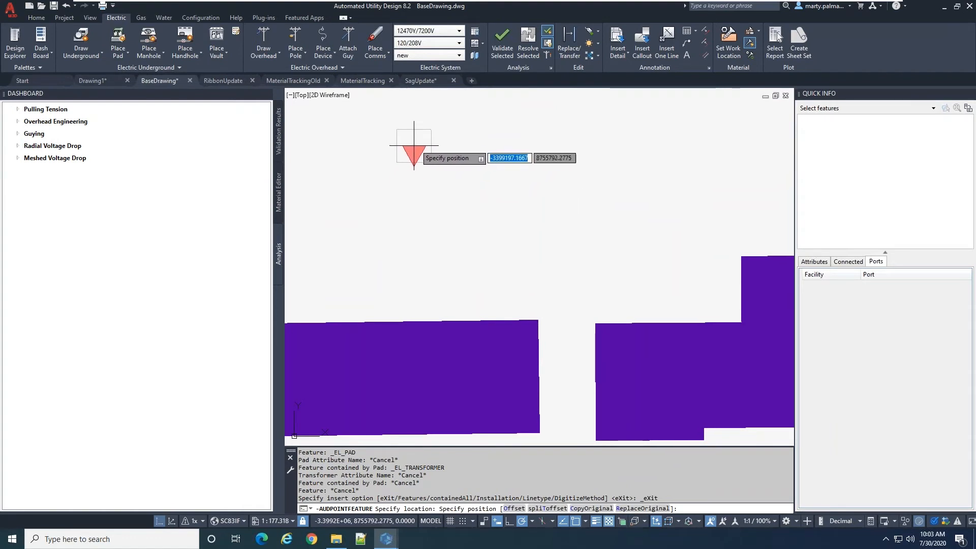
{"action": "left_click", "coordinate": [417, 170]}
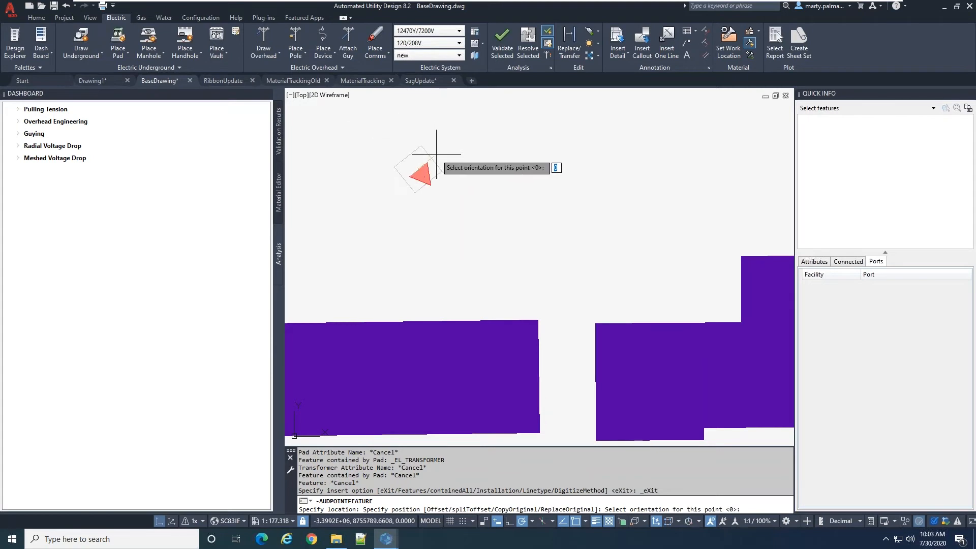
{"action": "key", "text": "Escape"}
Try to place a pole with a light in the open area north of the houses
{"action": "left_click", "coordinate": [294, 58]}
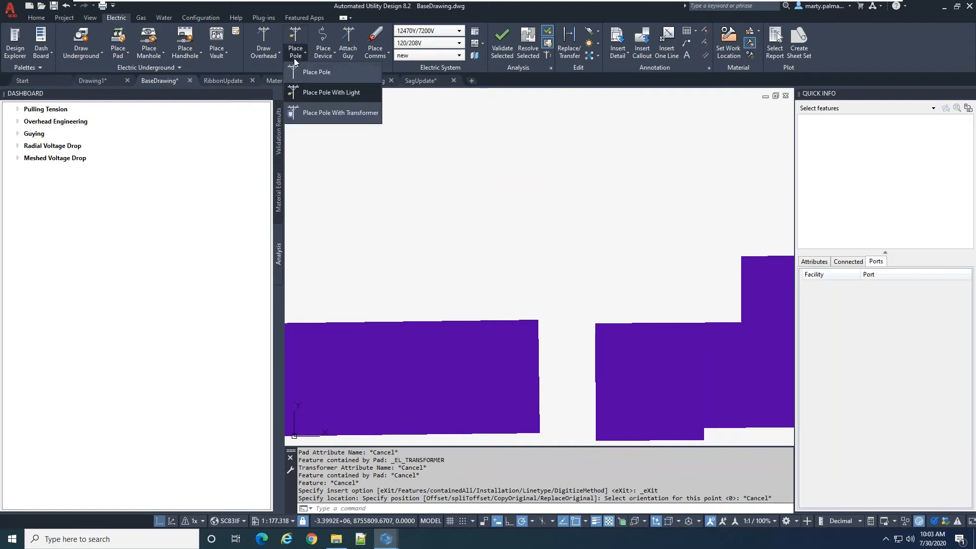
{"action": "left_click", "coordinate": [333, 93]}
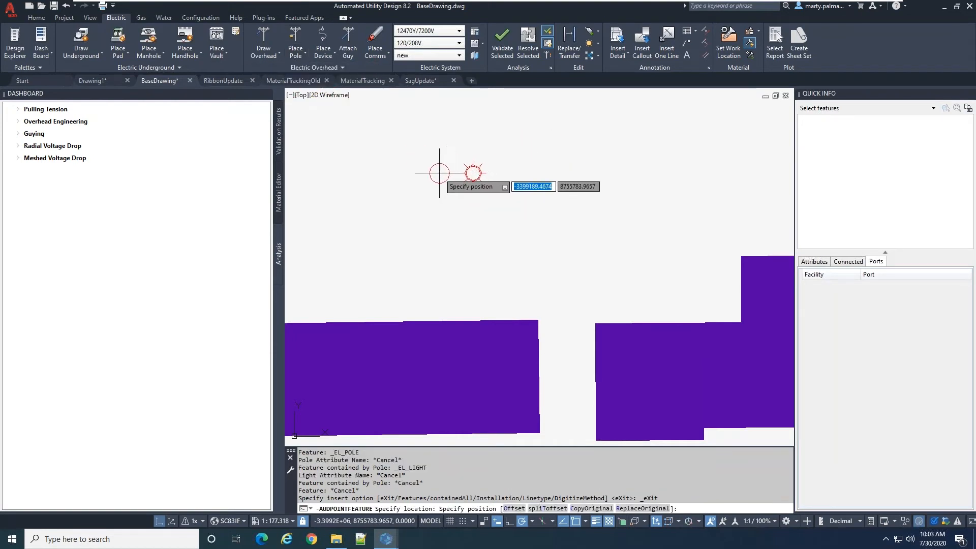
{"action": "left_click", "coordinate": [440, 172]}
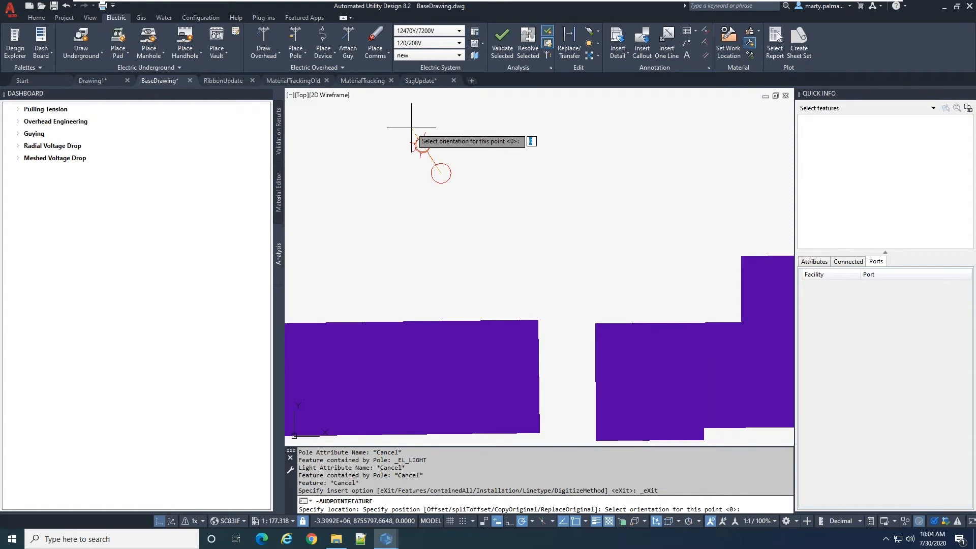
{"action": "key", "text": "Escape"}
{"action": "scroll", "coordinate": [453, 157], "scroll_direction": "down", "scroll_amount": 2}
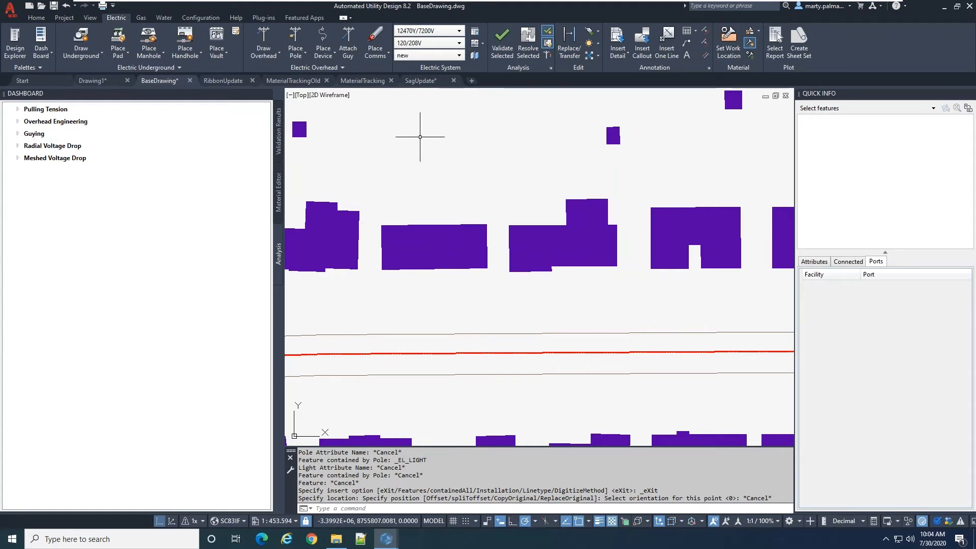
{"action": "scroll", "coordinate": [437, 234], "scroll_direction": "down", "scroll_amount": 2}
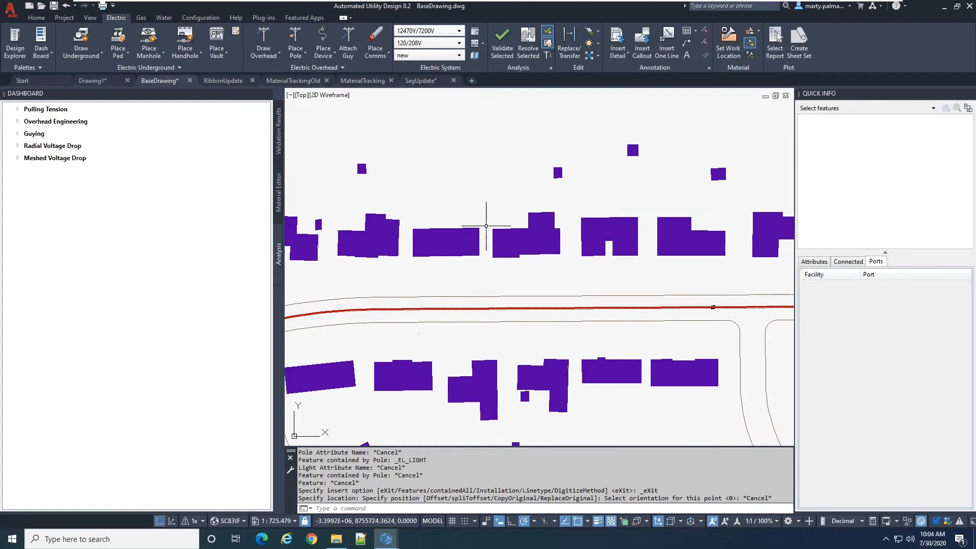
{"action": "scroll", "coordinate": [488, 218], "scroll_direction": "down", "scroll_amount": 3}
{"action": "scroll", "coordinate": [418, 268], "scroll_direction": "up", "scroll_amount": 3}
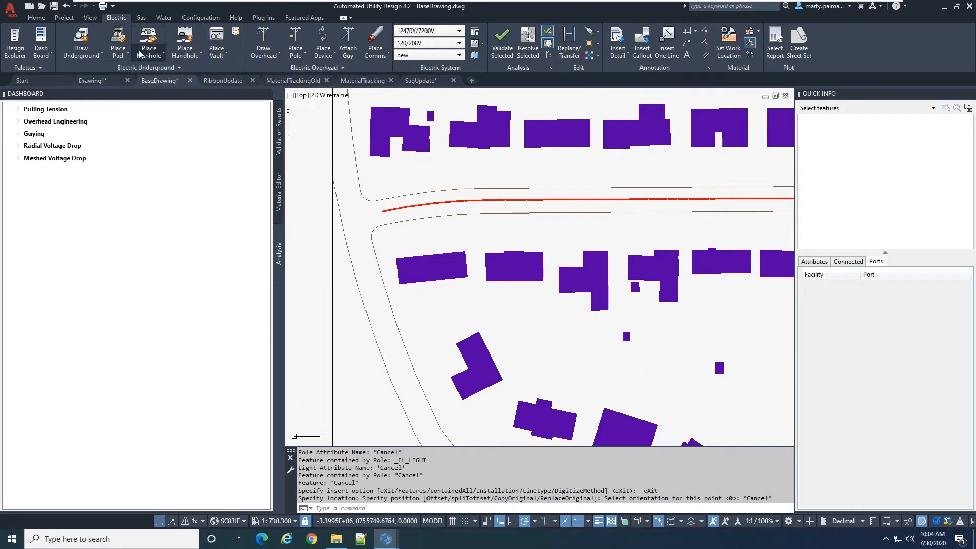
{"action": "left_click", "coordinate": [126, 43]}
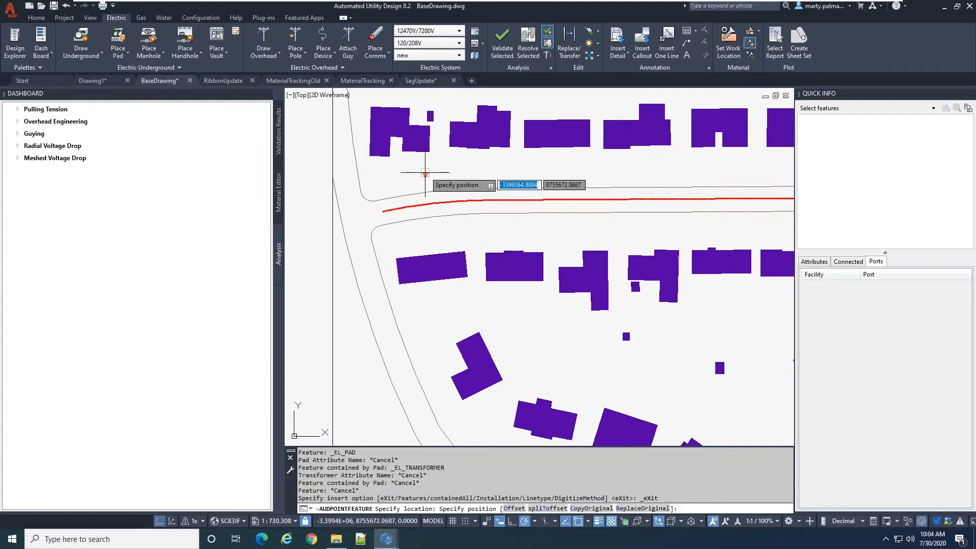
{"action": "key", "text": "Escape"}
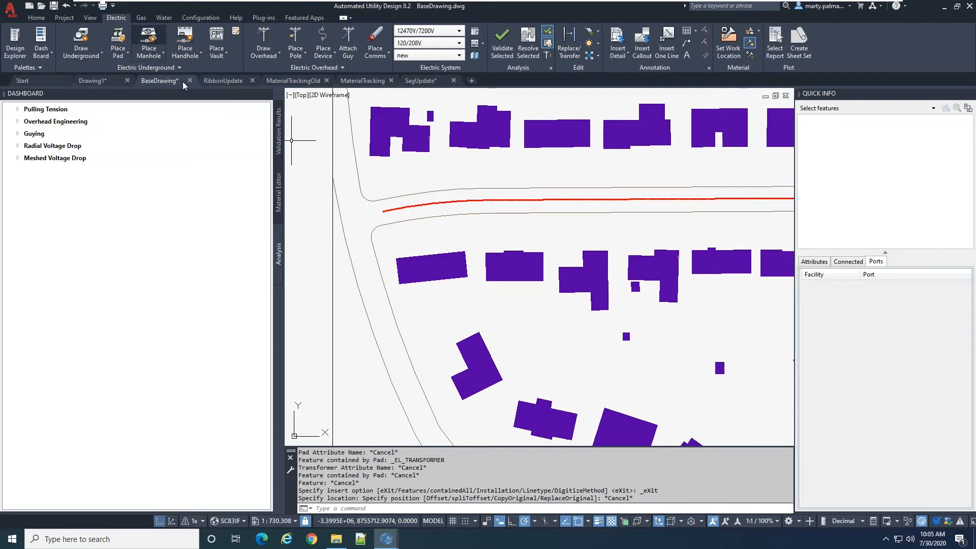
Select the red underground run along the street and examine the ducts and conductors it contains
{"action": "left_click", "coordinate": [399, 209]}
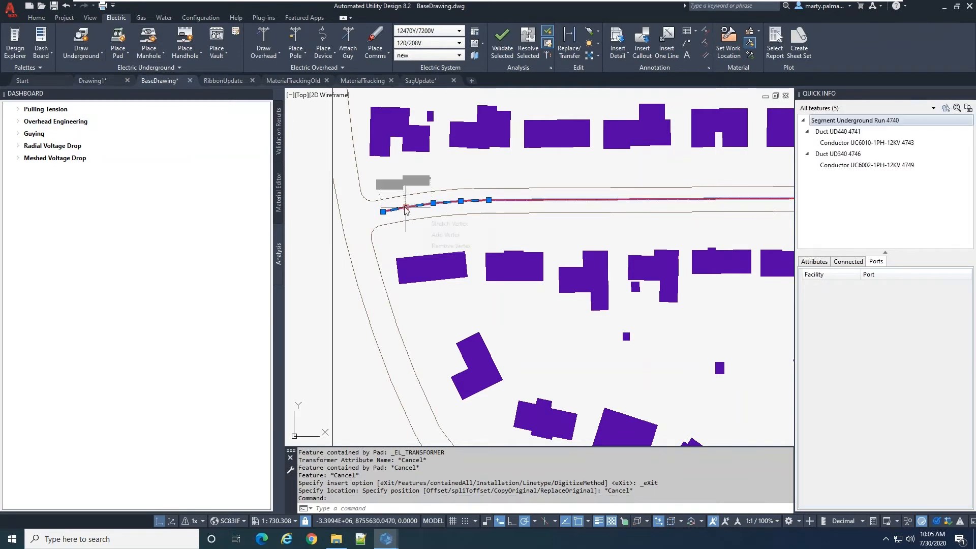
{"action": "mouse_move", "coordinate": [848, 122]}
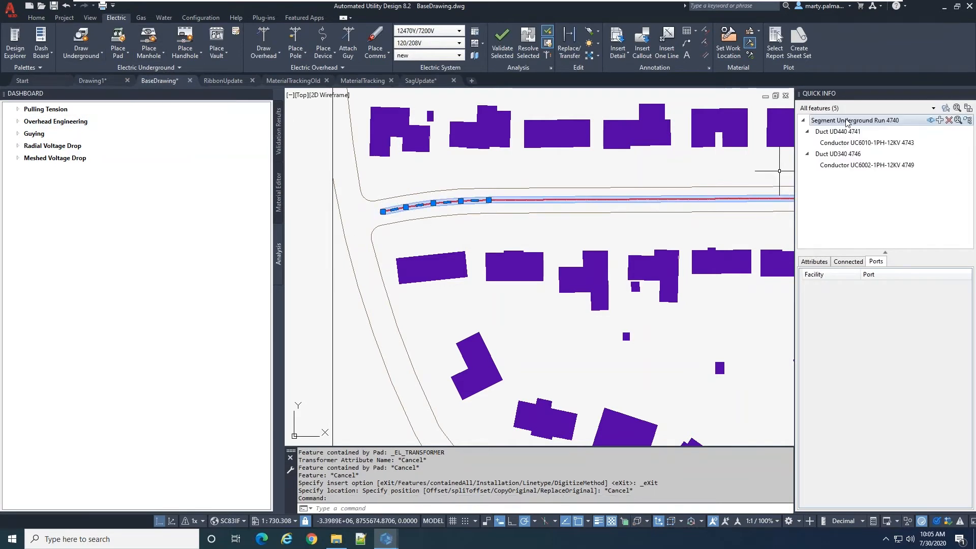
{"action": "mouse_move", "coordinate": [853, 145]}
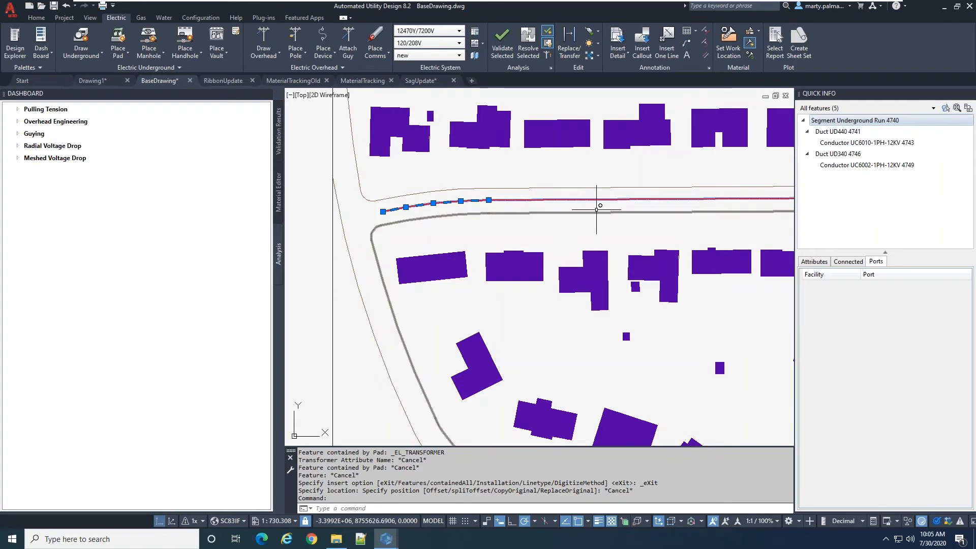
Try to place a padmount transformer by split offset, about 29.99 ft north of the underground run, with the UC6002-1PH-12KV conductor excluded
{"action": "scroll", "coordinate": [371, 243], "scroll_direction": "down", "scroll_amount": 4}
{"action": "scroll", "coordinate": [400, 247], "scroll_direction": "up", "scroll_amount": 4}
{"action": "scroll", "coordinate": [400, 247], "scroll_direction": "down", "scroll_amount": 4}
{"action": "scroll", "coordinate": [397, 242], "scroll_direction": "up", "scroll_amount": 4}
{"action": "left_click", "coordinate": [141, 49]}
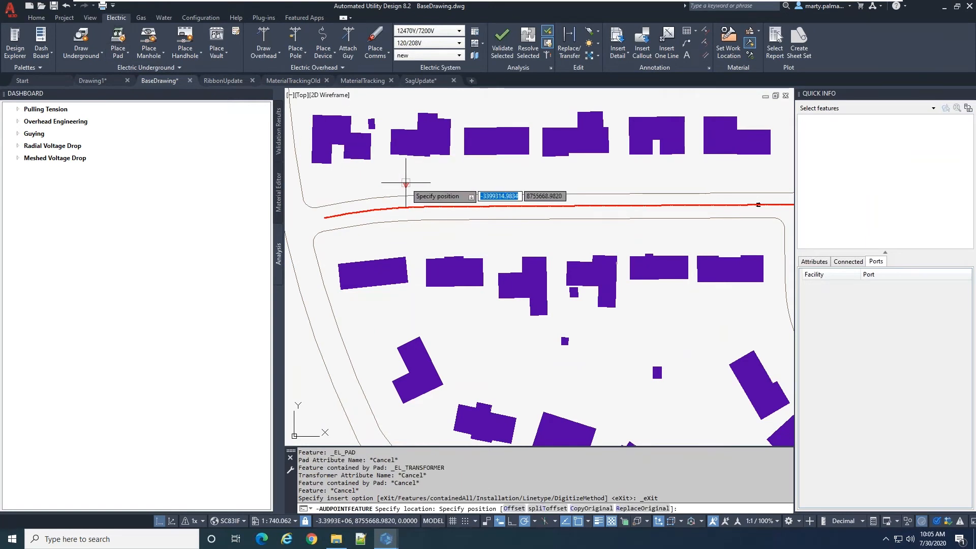
{"action": "key", "text": "Down"}
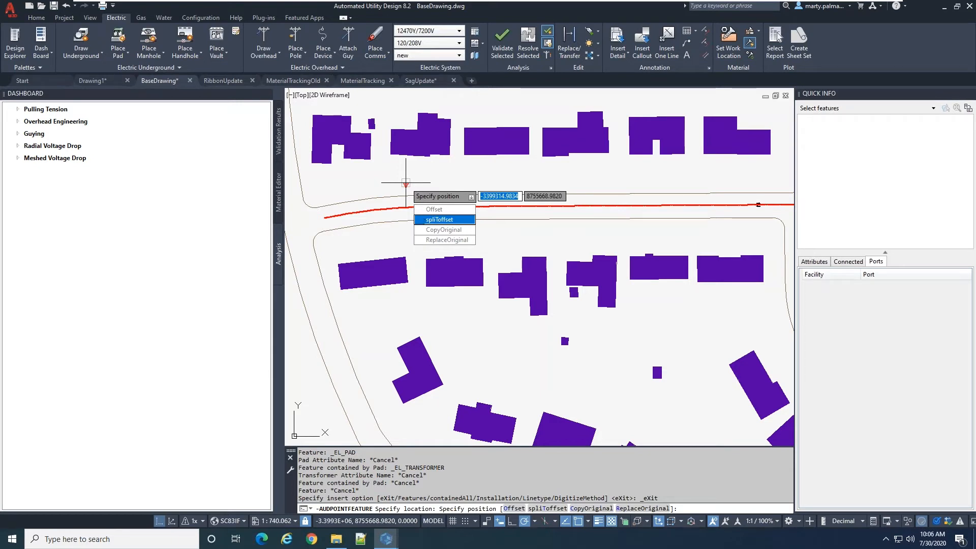
{"action": "left_click", "coordinate": [427, 220]}
{"action": "type", "text": "T"}
{"action": "key", "text": "Return"}
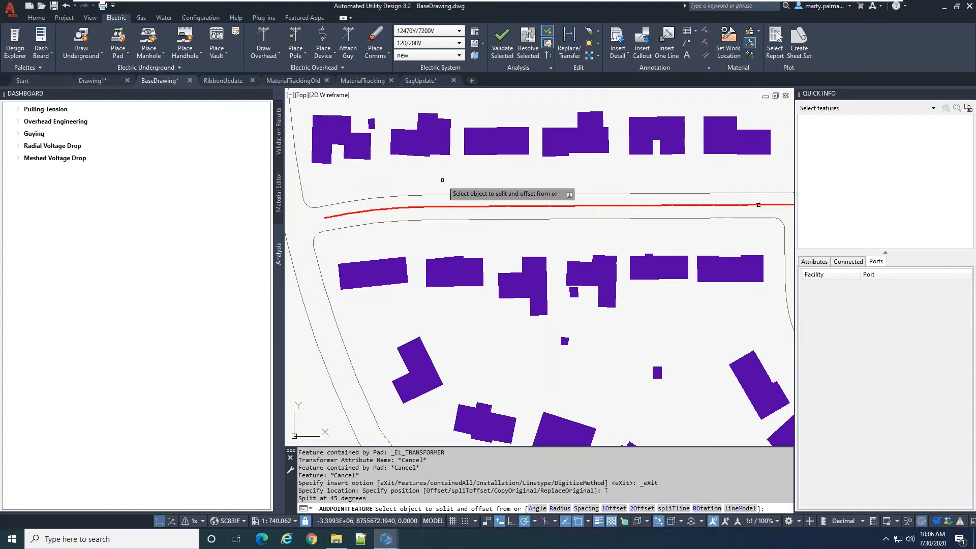
{"action": "key", "text": "Down"}
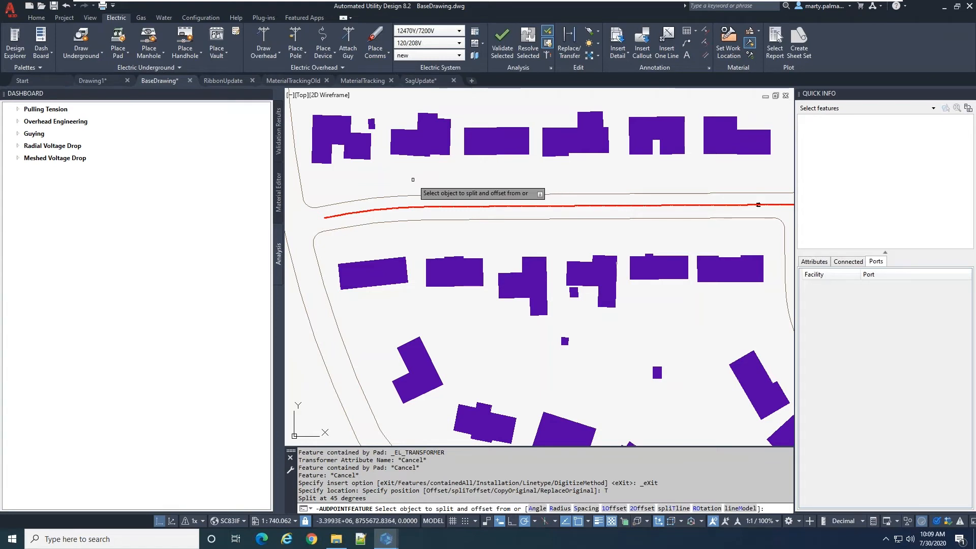
{"action": "left_click", "coordinate": [366, 211]}
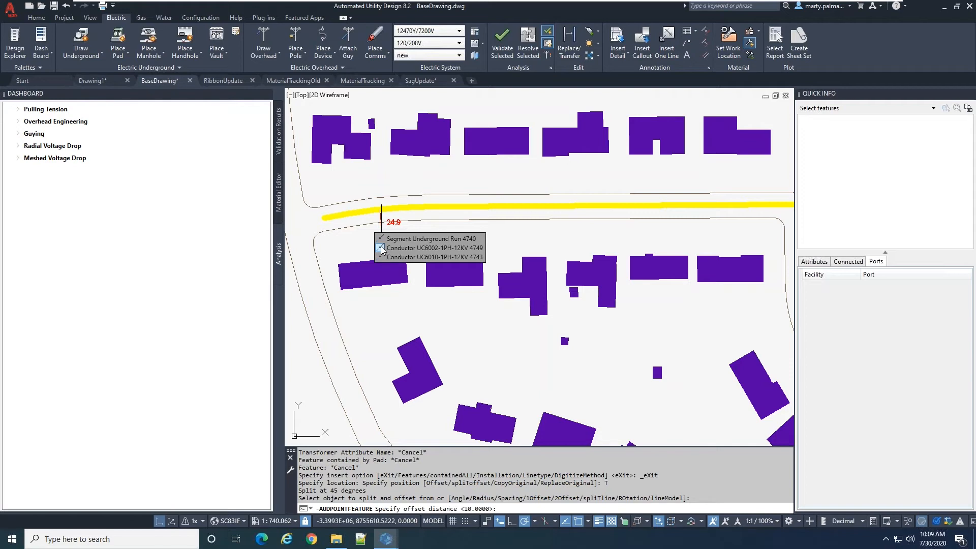
{"action": "left_click", "coordinate": [423, 247]}
{"action": "left_click", "coordinate": [370, 186]}
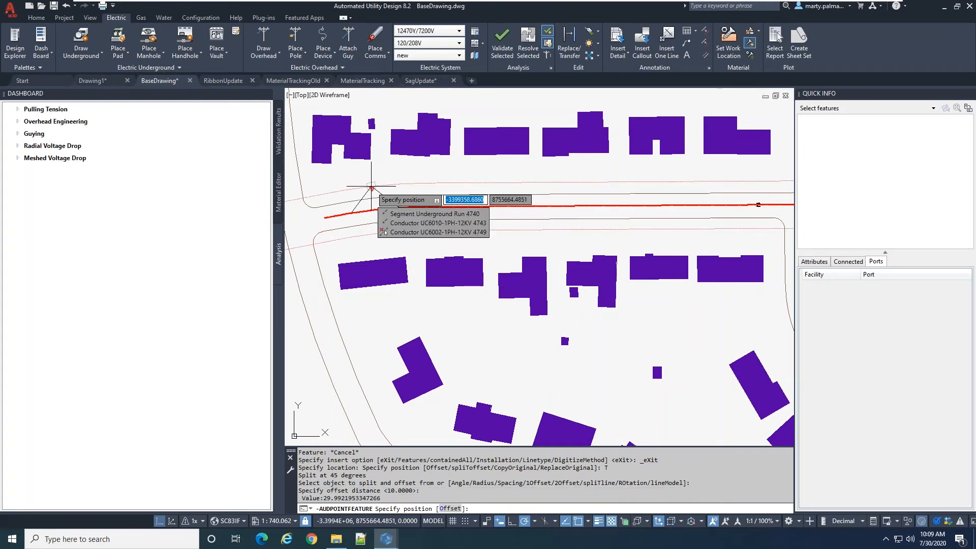
{"action": "key", "text": "Escape"}
{"action": "key", "text": "Escape"}
{"action": "key", "text": "Escape"}
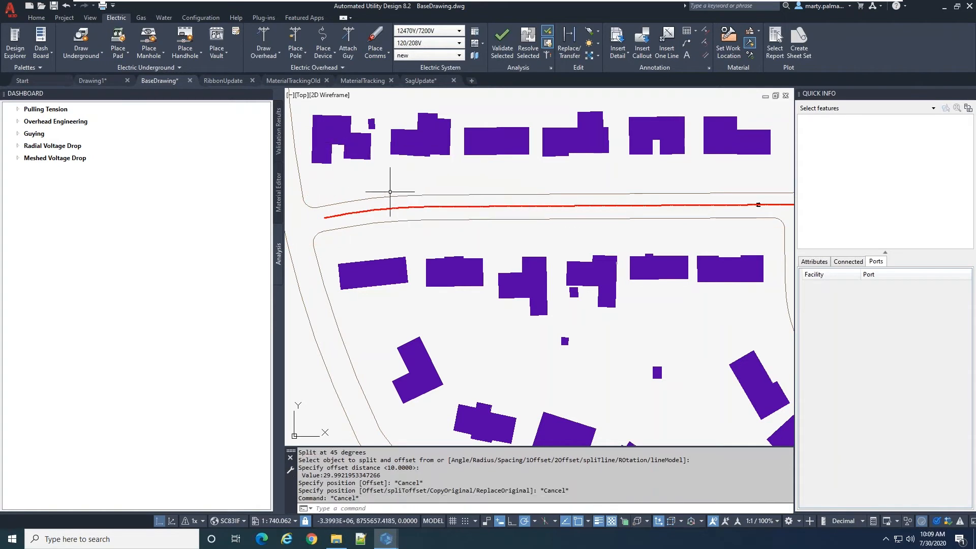
{"action": "key", "text": "Escape"}
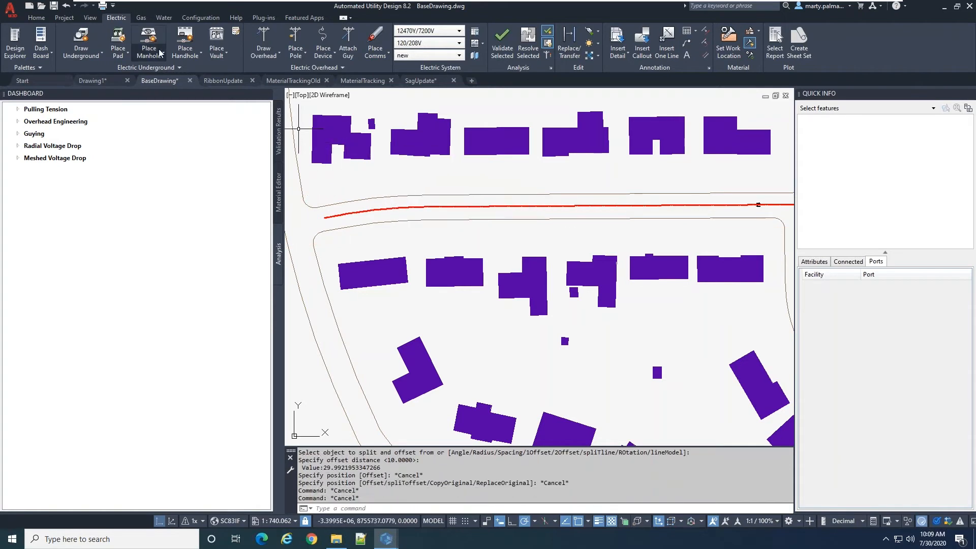
Start placing a padmount transformer with the spliToffset option and set the split offset angle to 90 degrees
{"action": "left_click", "coordinate": [137, 36]}
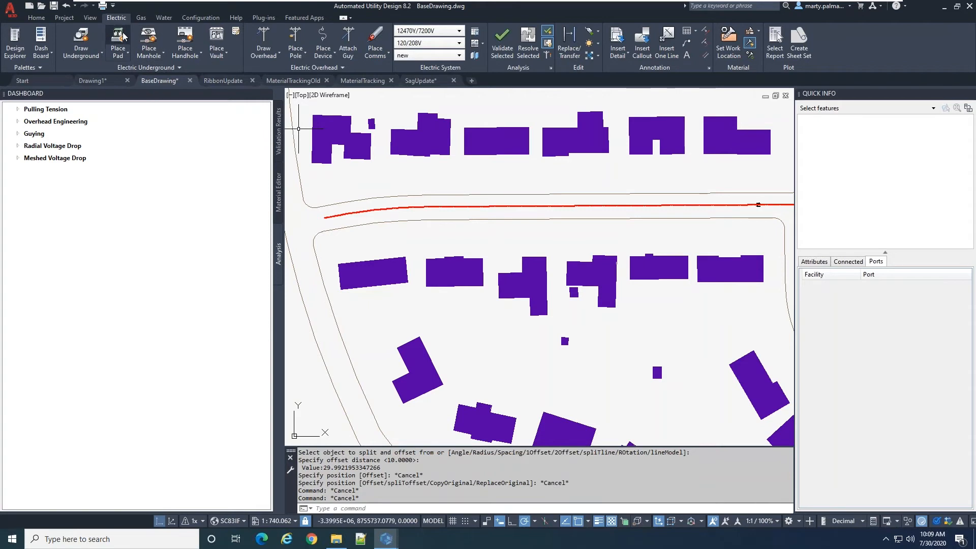
{"action": "scroll", "coordinate": [356, 193], "scroll_direction": "up", "scroll_amount": 5}
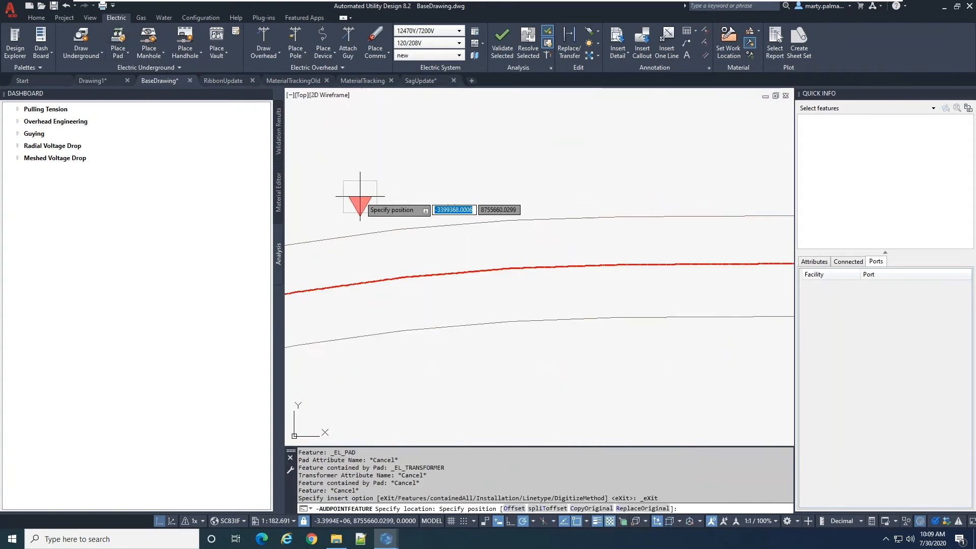
{"action": "key", "text": "Down"}
{"action": "key", "text": "Return"}
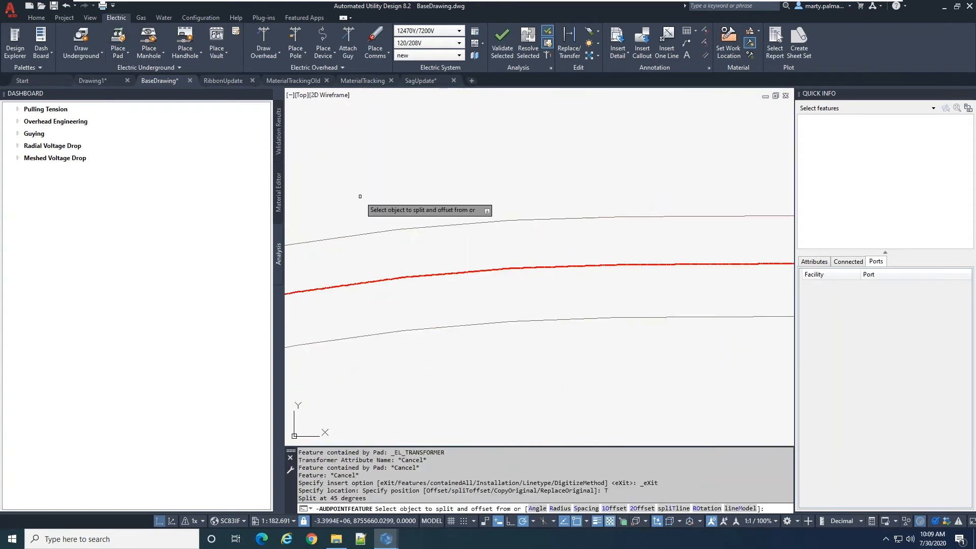
{"action": "left_click", "coordinate": [350, 282]}
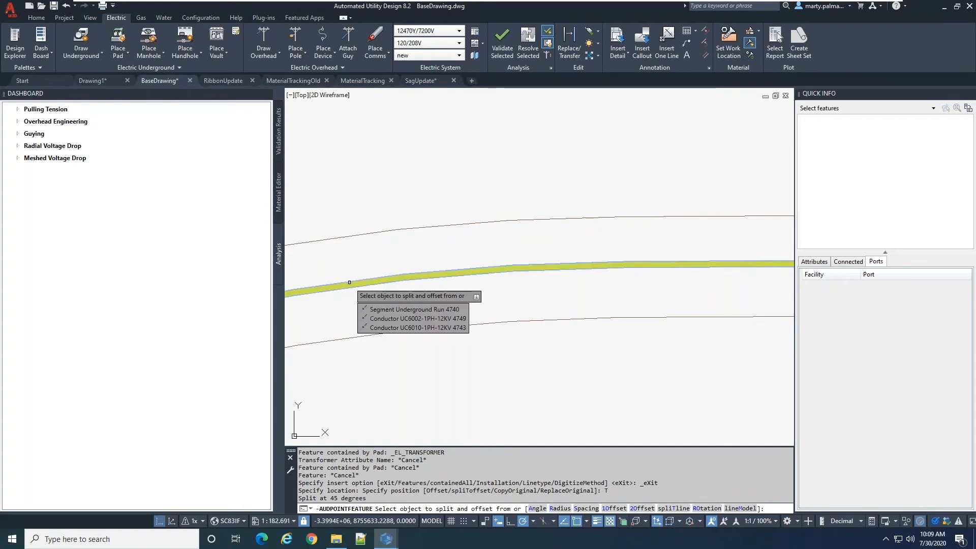
{"action": "key", "text": "Down"}
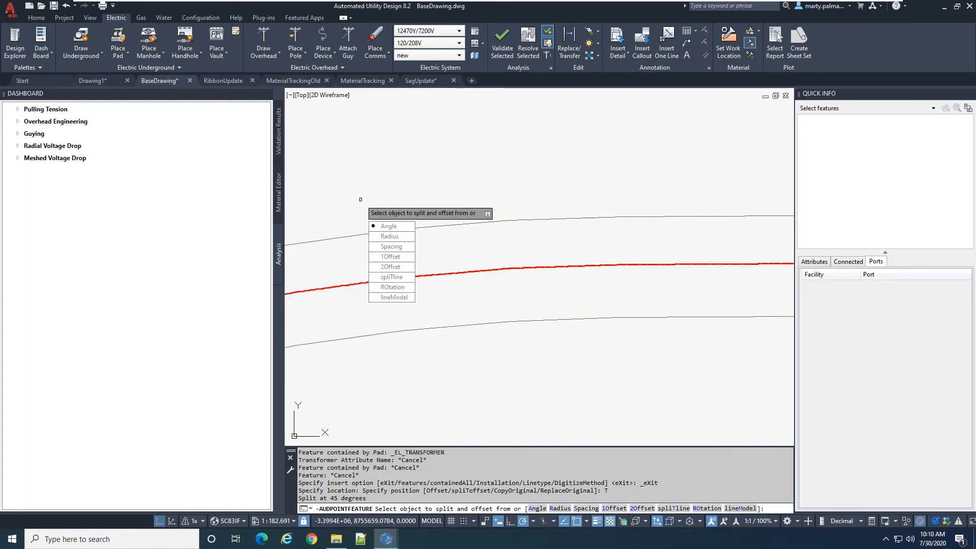
{"action": "key", "text": "Return"}
{"action": "type", "text": "90"}
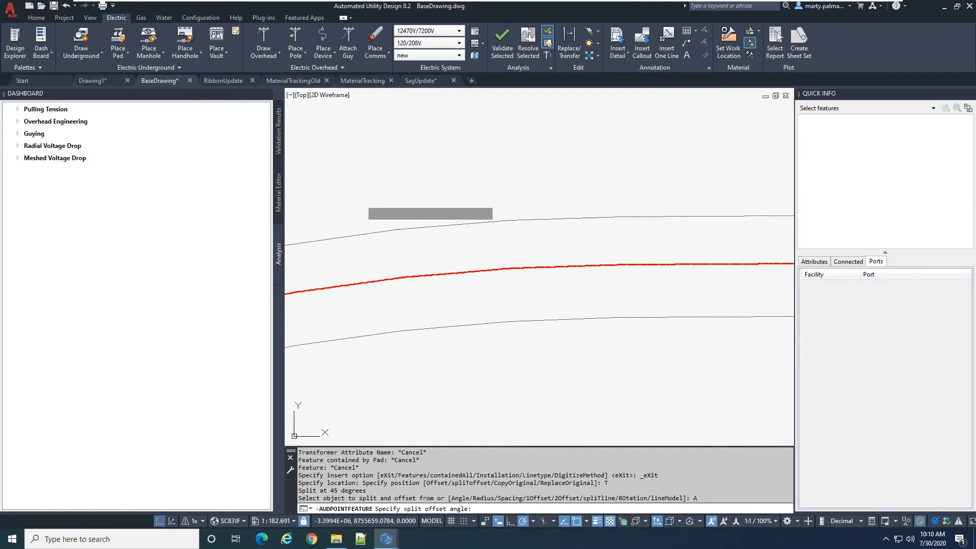
{"action": "key", "text": "Return"}
Split the underground run near its west end, excluding conductor UC6002-1PH-12KV, and place the transformer about 30.1 ft north of it
{"action": "left_click", "coordinate": [377, 281]}
{"action": "left_click", "coordinate": [410, 316]}
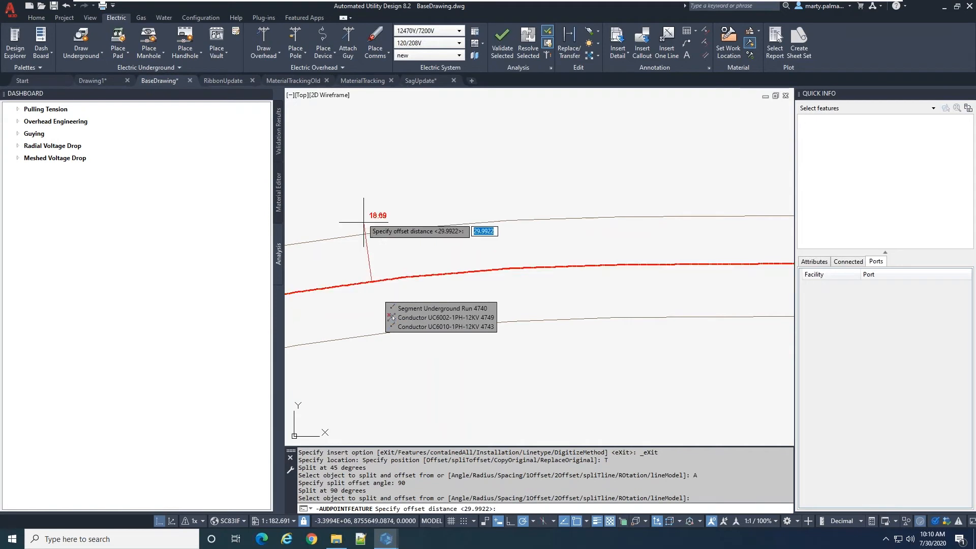
{"action": "left_click", "coordinate": [358, 179]}
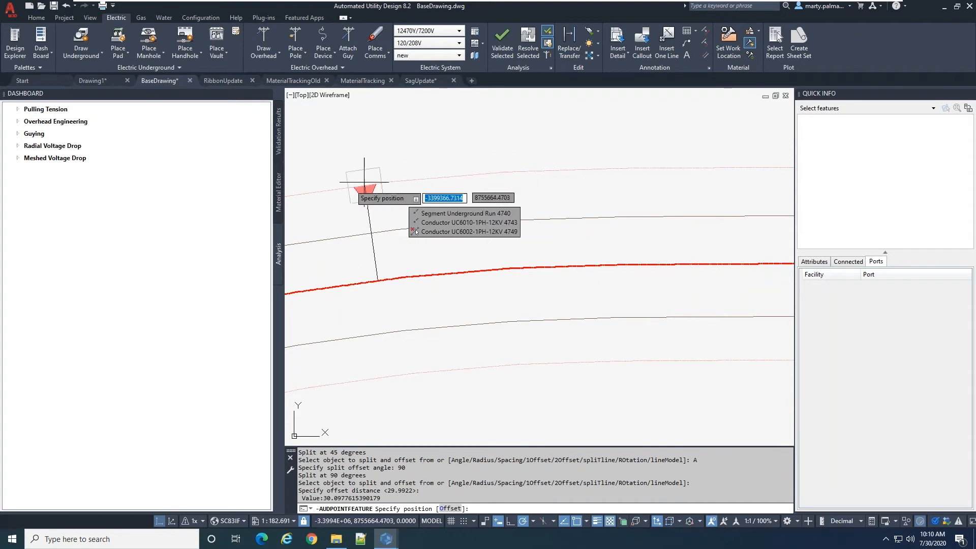
{"action": "scroll", "coordinate": [334, 196], "scroll_direction": "down", "scroll_amount": 4}
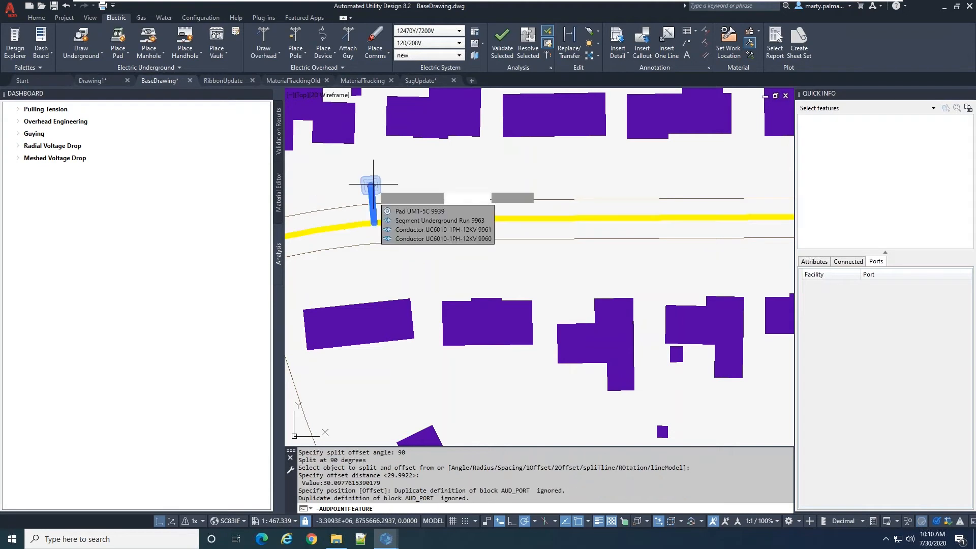
{"action": "left_click", "coordinate": [372, 187]}
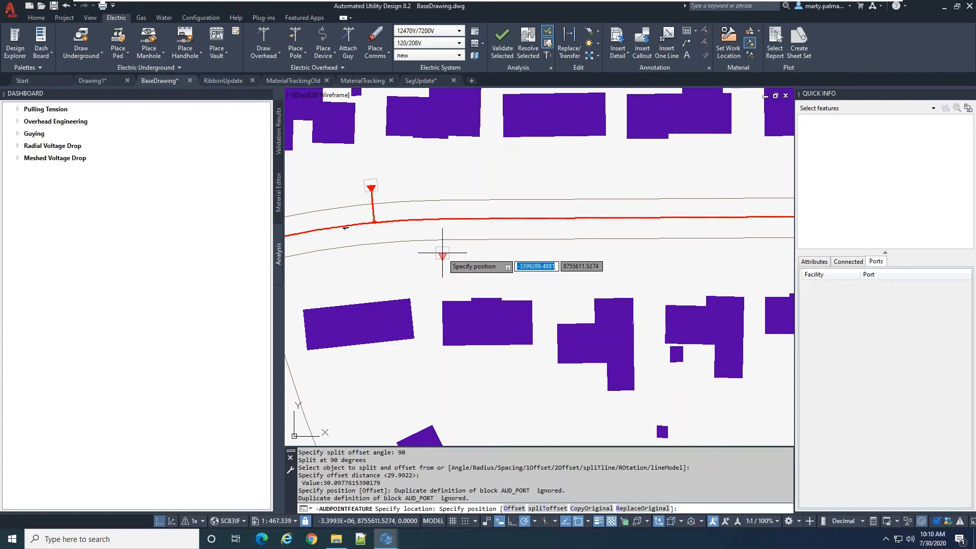
Place a second transformer by split offset about 30.1 ft south of the underground run, excluding conductor UC6010-1PH-12KV from the split
{"action": "key", "text": "Down"}
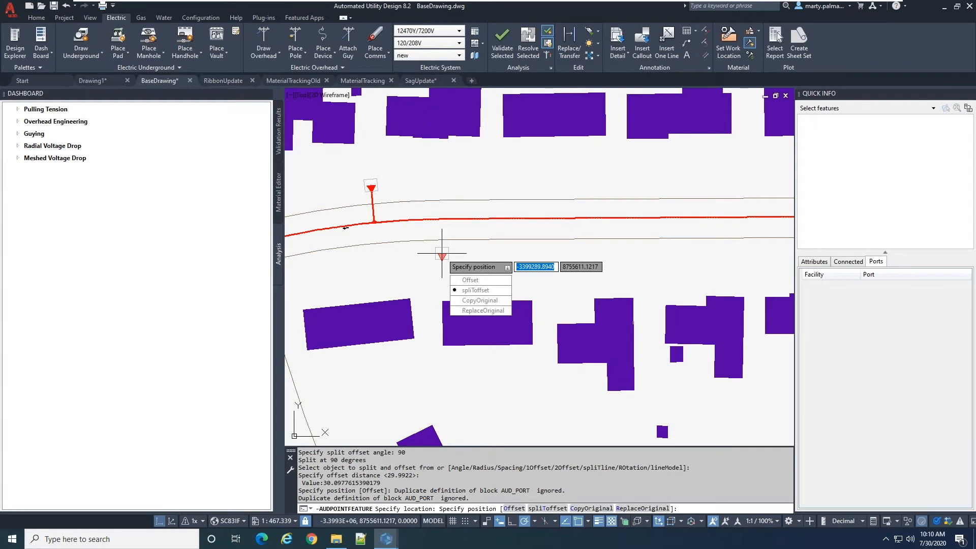
{"action": "key", "text": "Return"}
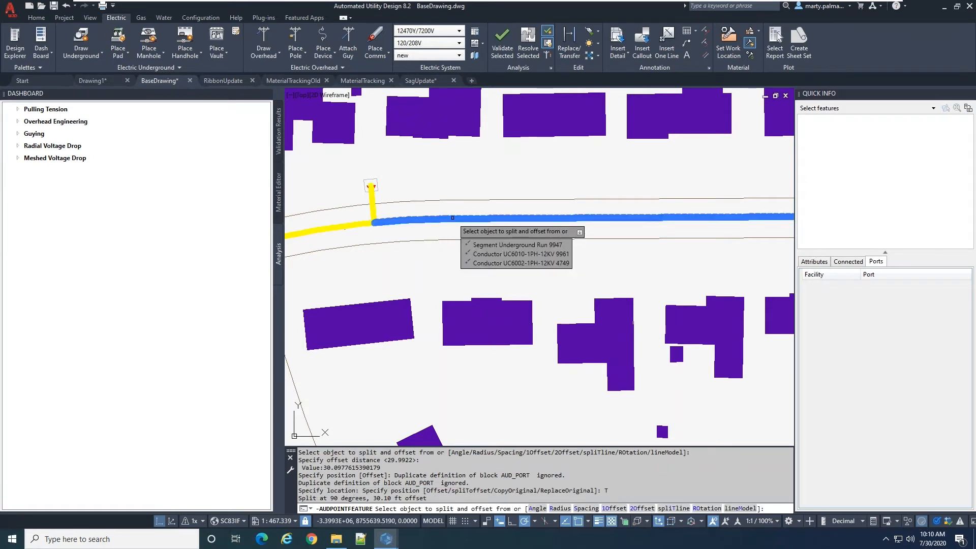
{"action": "left_click", "coordinate": [453, 218]}
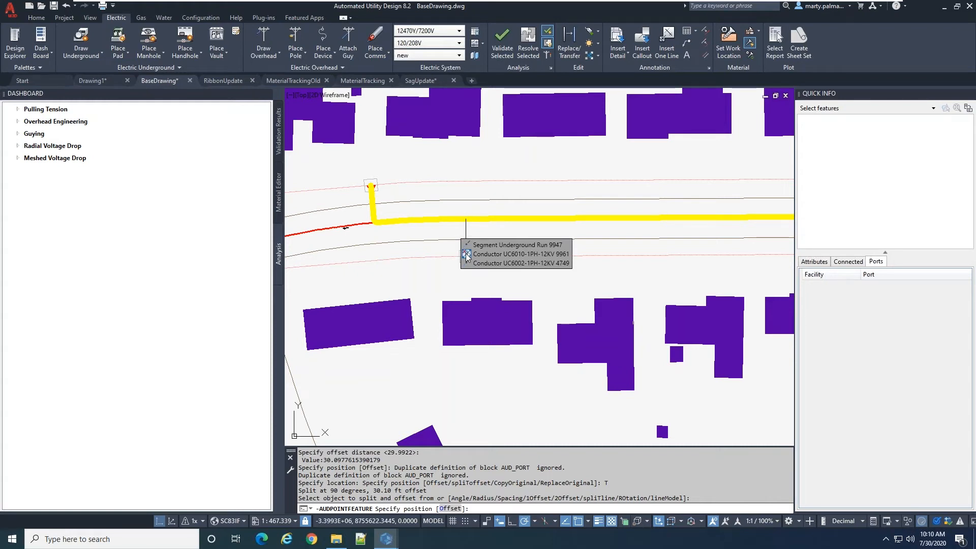
{"action": "left_click", "coordinate": [466, 255]}
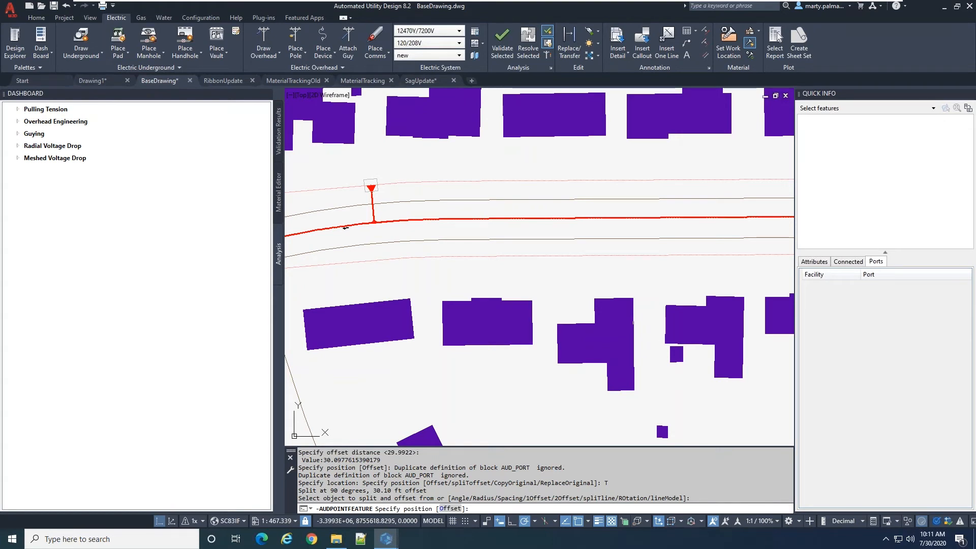
{"action": "key", "text": "Escape"}
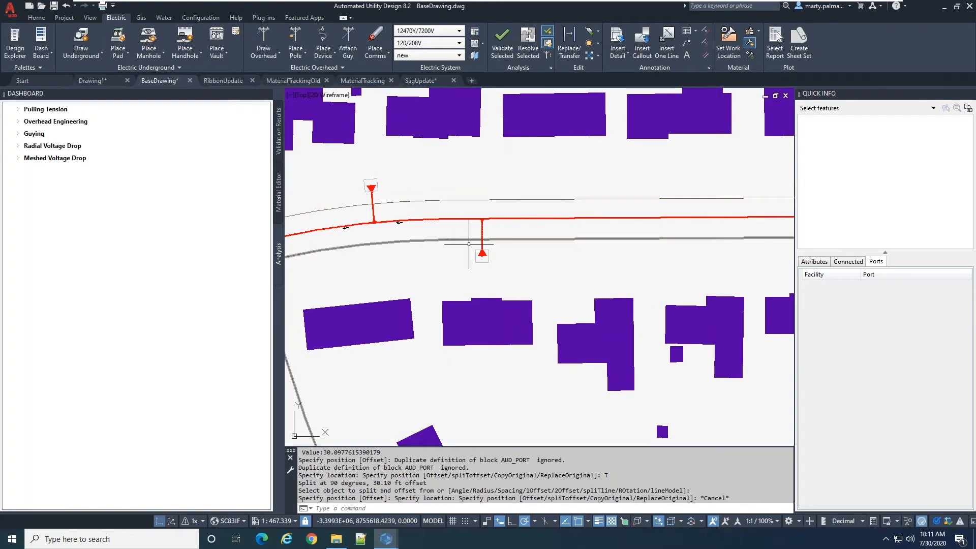
Select the underground run segment west of the north transformer's split and examine the path of each duct and conductor it contains
{"action": "scroll", "coordinate": [469, 244], "scroll_direction": "up", "scroll_amount": 5}
{"action": "scroll", "coordinate": [457, 244], "scroll_direction": "down", "scroll_amount": 7}
{"action": "scroll", "coordinate": [412, 244], "scroll_direction": "up", "scroll_amount": 4}
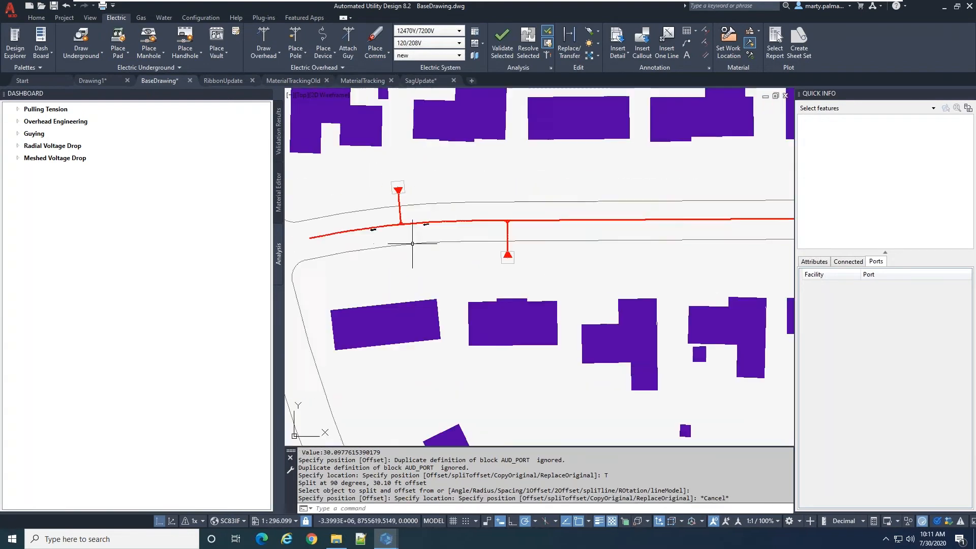
{"action": "scroll", "coordinate": [399, 224], "scroll_direction": "up", "scroll_amount": 1}
{"action": "scroll", "coordinate": [395, 228], "scroll_direction": "up", "scroll_amount": 1}
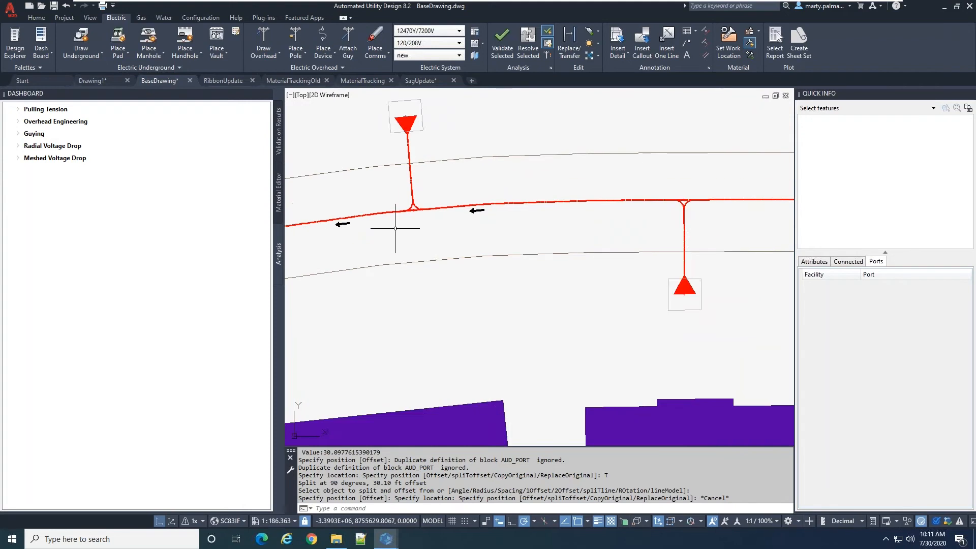
{"action": "scroll", "coordinate": [396, 228], "scroll_direction": "up", "scroll_amount": 1}
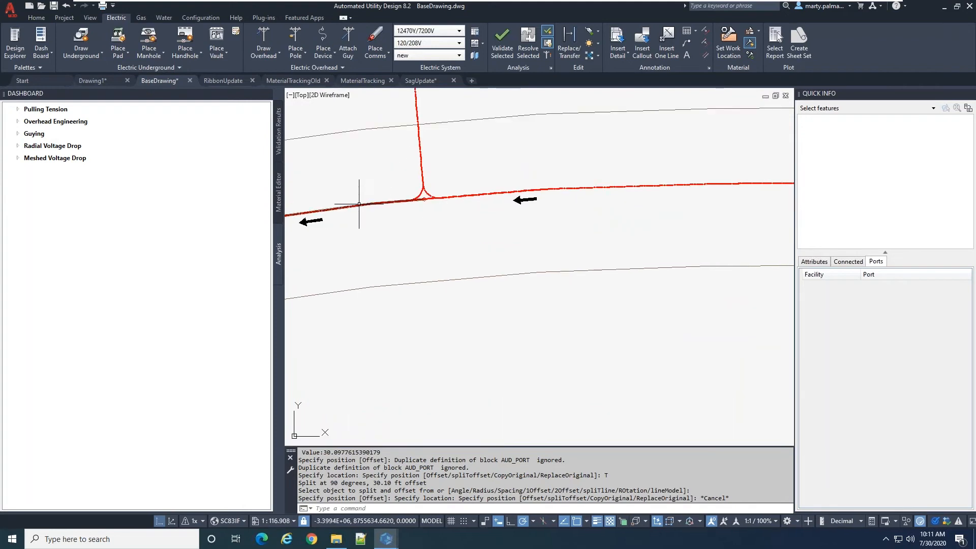
{"action": "left_click", "coordinate": [359, 204]}
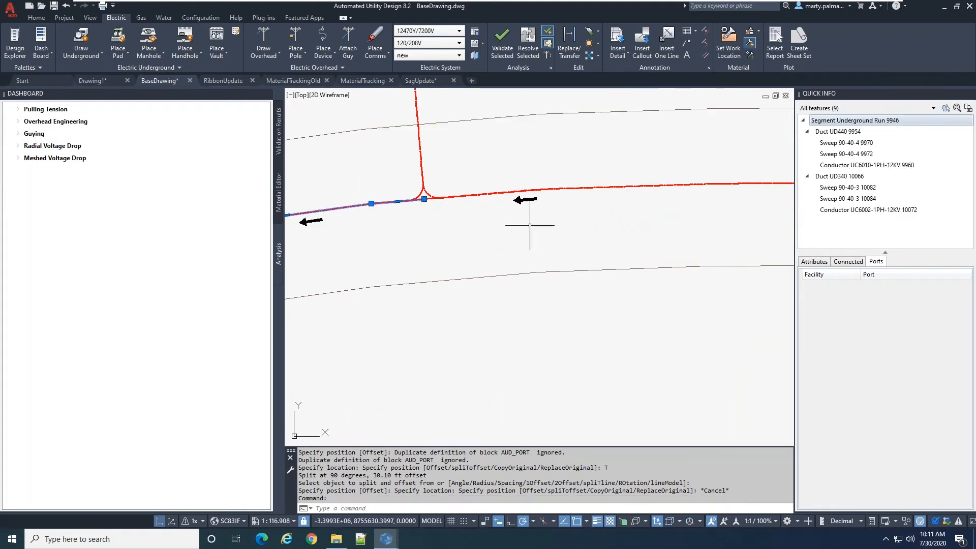
{"action": "mouse_move", "coordinate": [826, 122]}
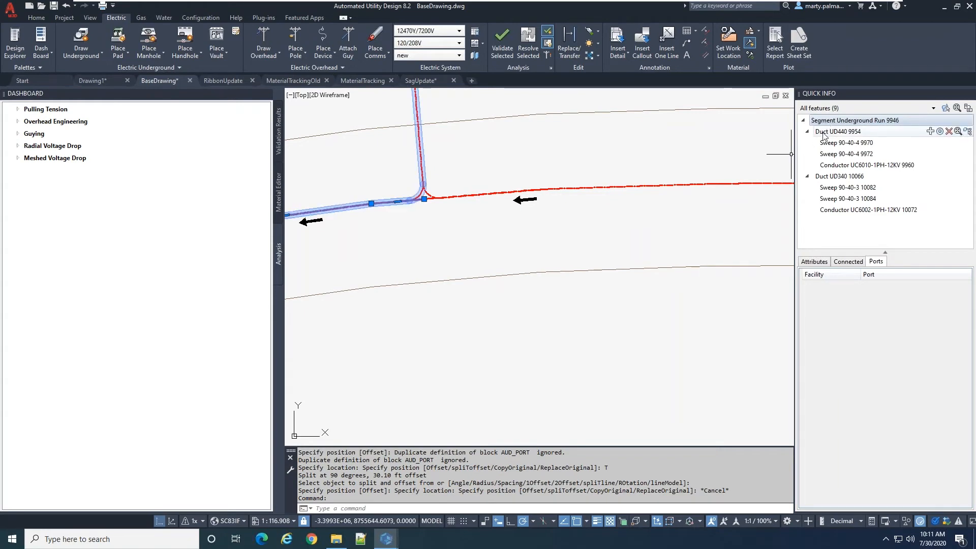
{"action": "left_click", "coordinate": [824, 132]}
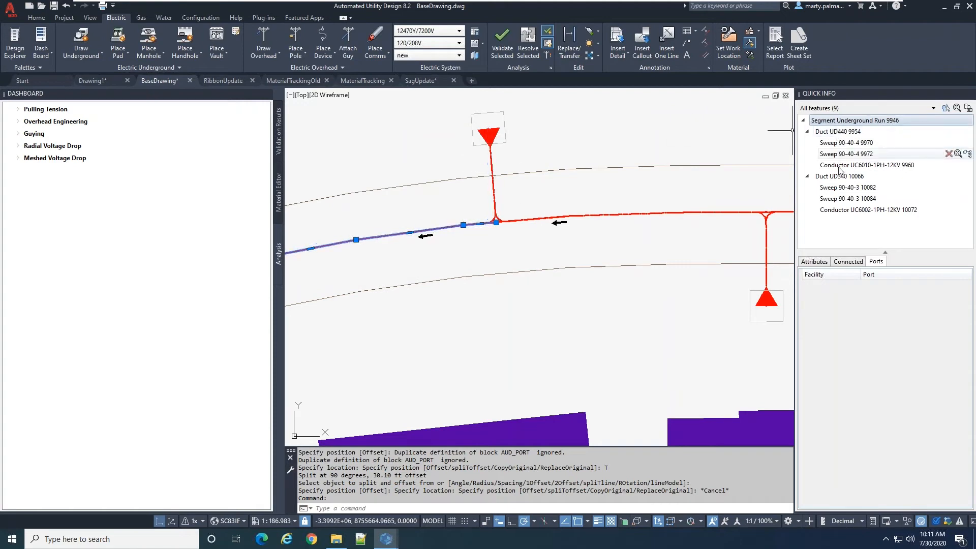
{"action": "mouse_move", "coordinate": [843, 169]}
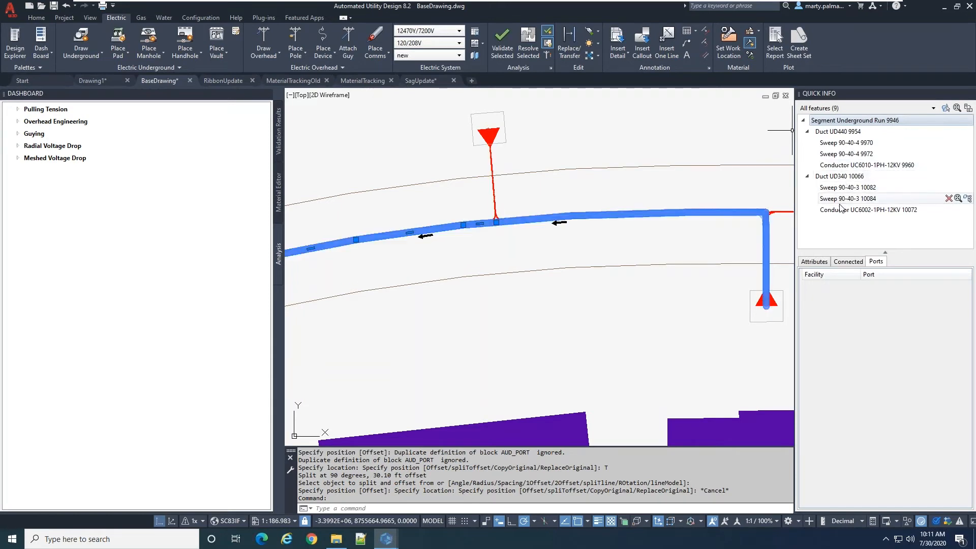
{"action": "mouse_move", "coordinate": [840, 210]}
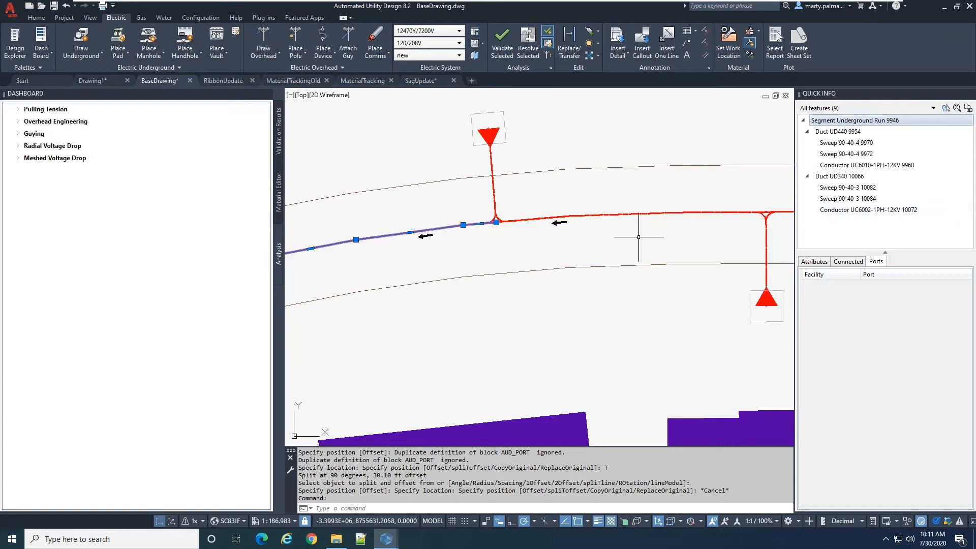
Select the north transformer and its branch run, and examine which conductors are connected to the transformer
{"action": "scroll", "coordinate": [476, 220], "scroll_direction": "down", "scroll_amount": 1}
{"action": "scroll", "coordinate": [477, 220], "scroll_direction": "up", "scroll_amount": 1}
{"action": "scroll", "coordinate": [497, 209], "scroll_direction": "up", "scroll_amount": 8}
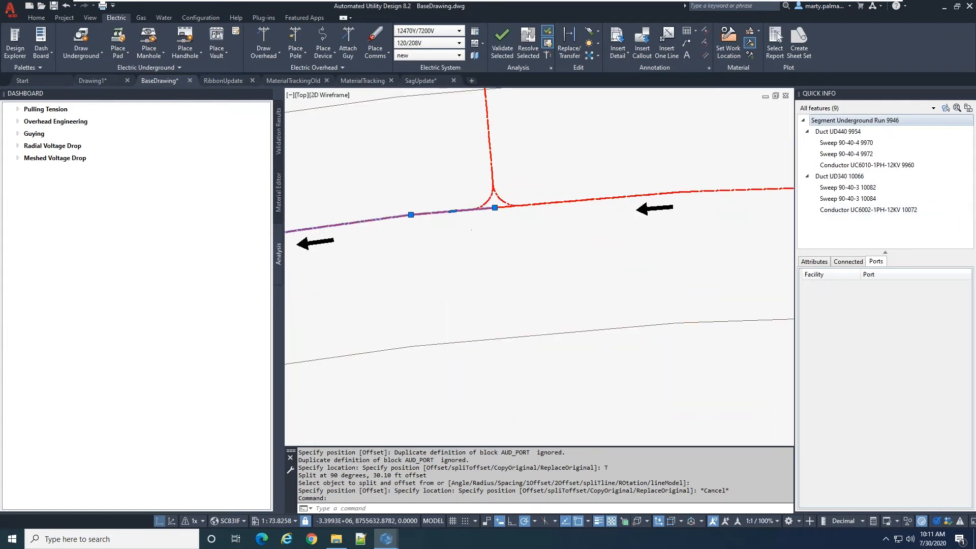
{"action": "scroll", "coordinate": [463, 224], "scroll_direction": "down", "scroll_amount": 6}
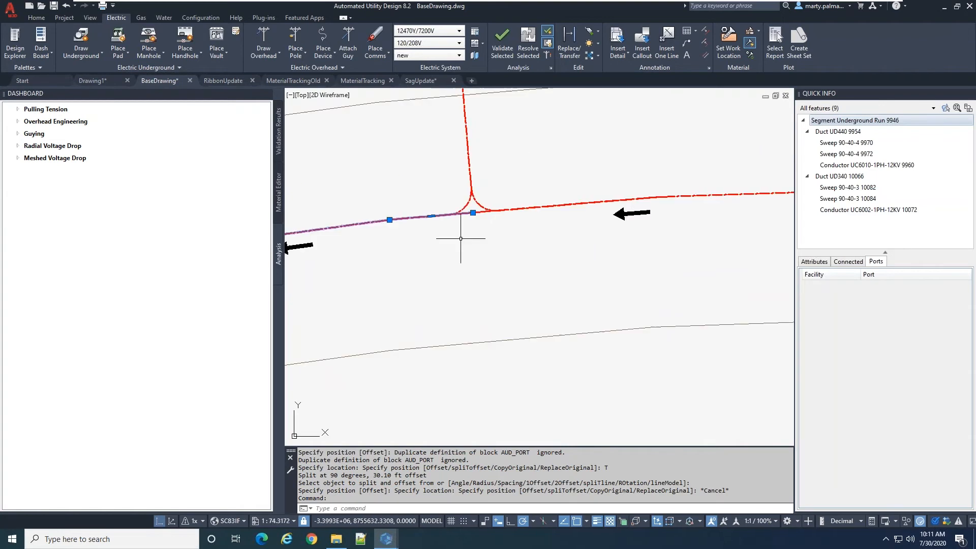
{"action": "scroll", "coordinate": [478, 201], "scroll_direction": "down", "scroll_amount": 4}
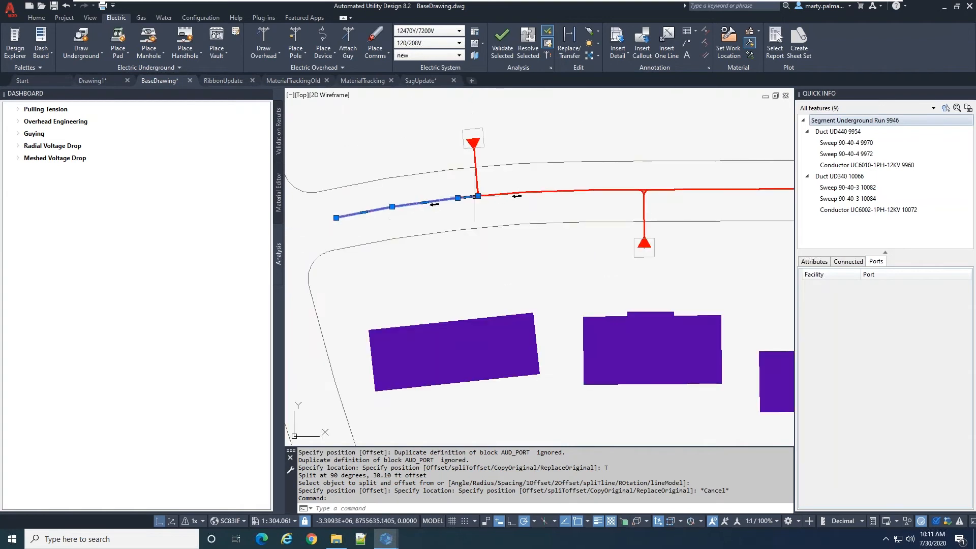
{"action": "scroll", "coordinate": [481, 175], "scroll_direction": "up", "scroll_amount": 4}
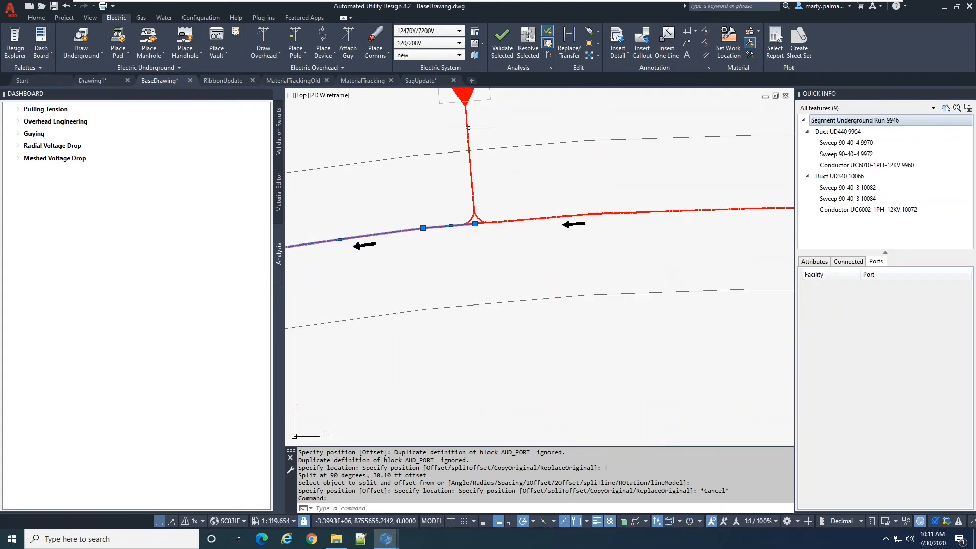
{"action": "left_click", "coordinate": [467, 118]}
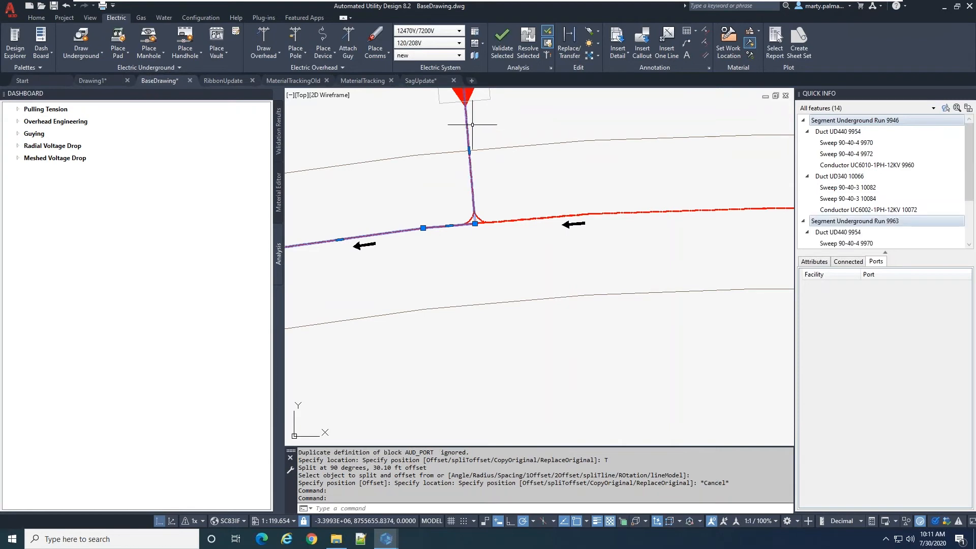
{"action": "scroll", "coordinate": [518, 195], "scroll_direction": "down", "scroll_amount": 2}
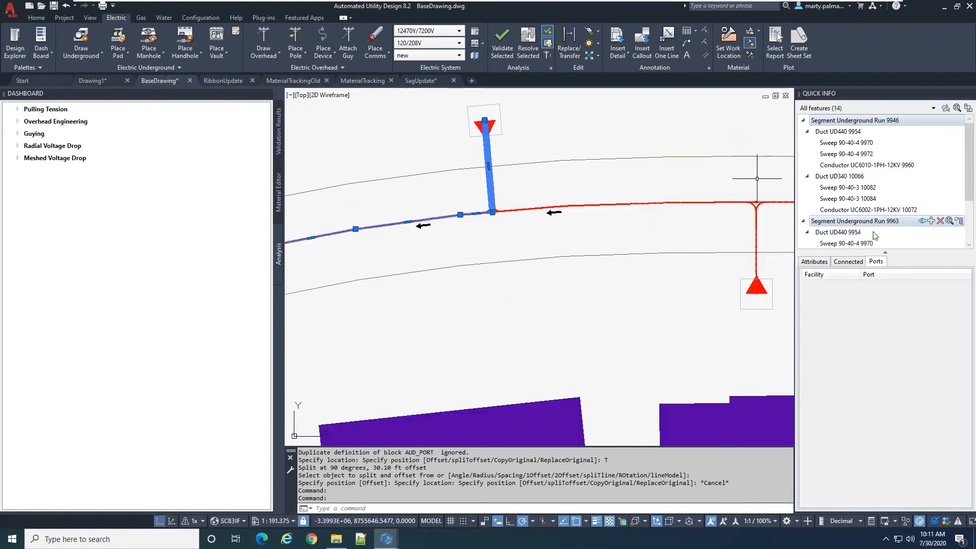
{"action": "left_click", "coordinate": [815, 262]}
{"action": "left_click", "coordinate": [849, 262]}
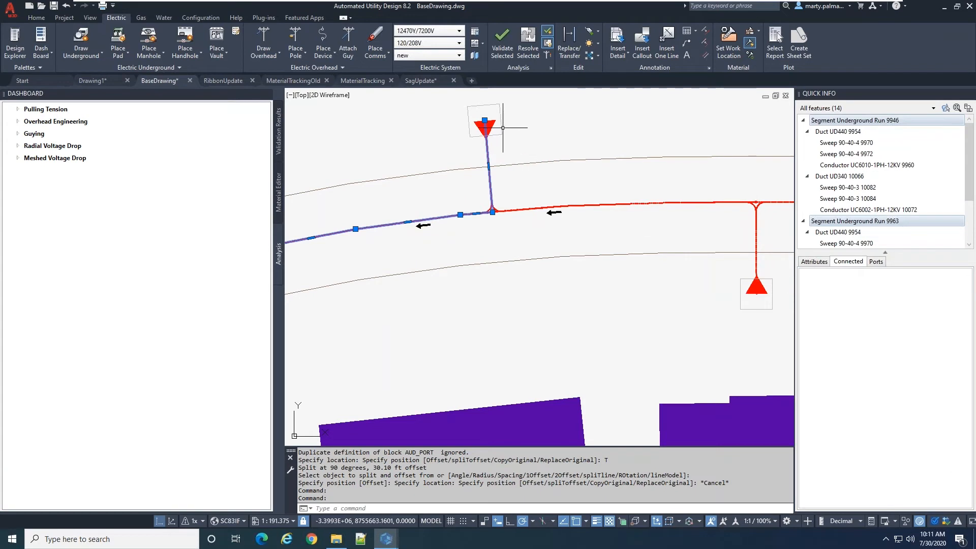
{"action": "left_click", "coordinate": [485, 126]}
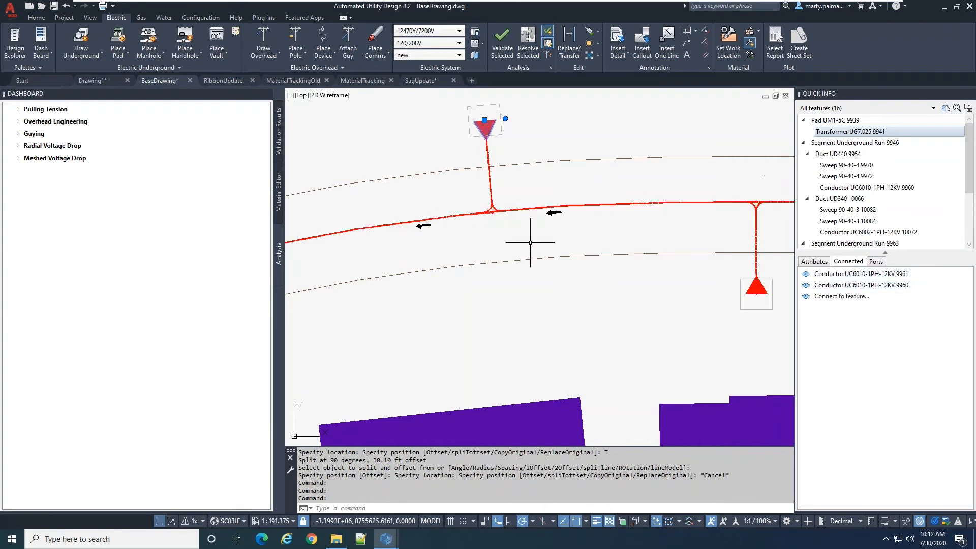
{"action": "key", "text": "Escape"}
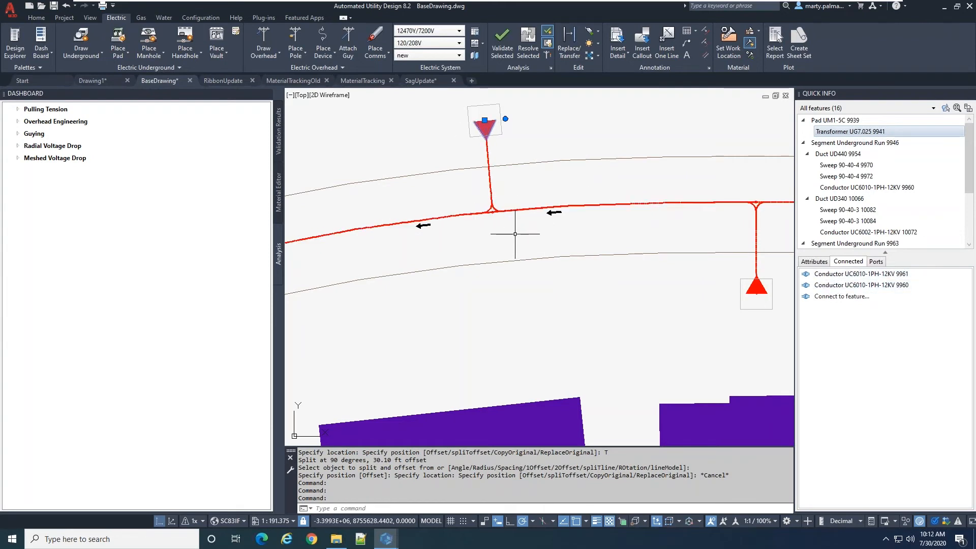
{"action": "scroll", "coordinate": [514, 232], "scroll_direction": "down", "scroll_amount": 3}
{"action": "scroll", "coordinate": [512, 203], "scroll_direction": "up", "scroll_amount": 3}
{"action": "key", "text": "Escape"}
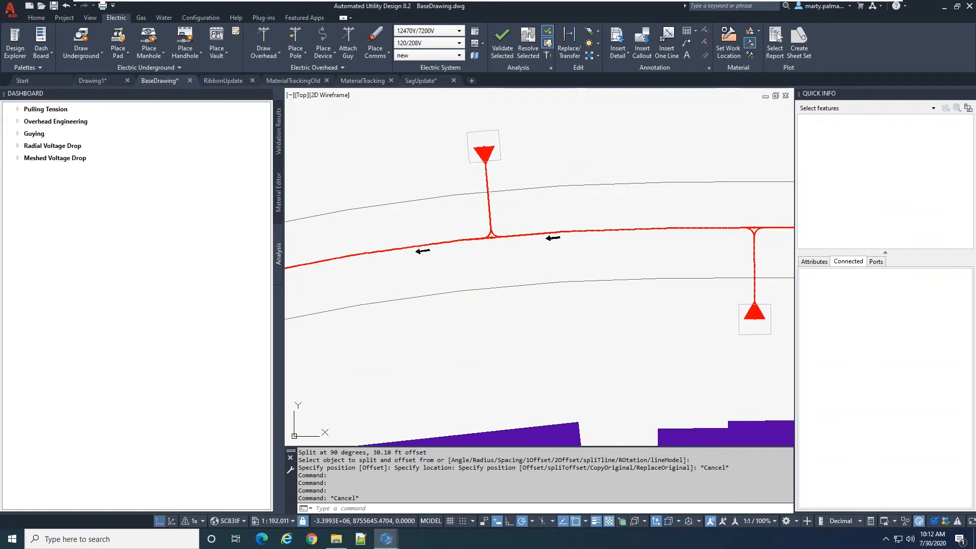
Select the branch run to the north transformer and examine its ducts, sweeps and conductors at the split
{"action": "left_click", "coordinate": [489, 200]}
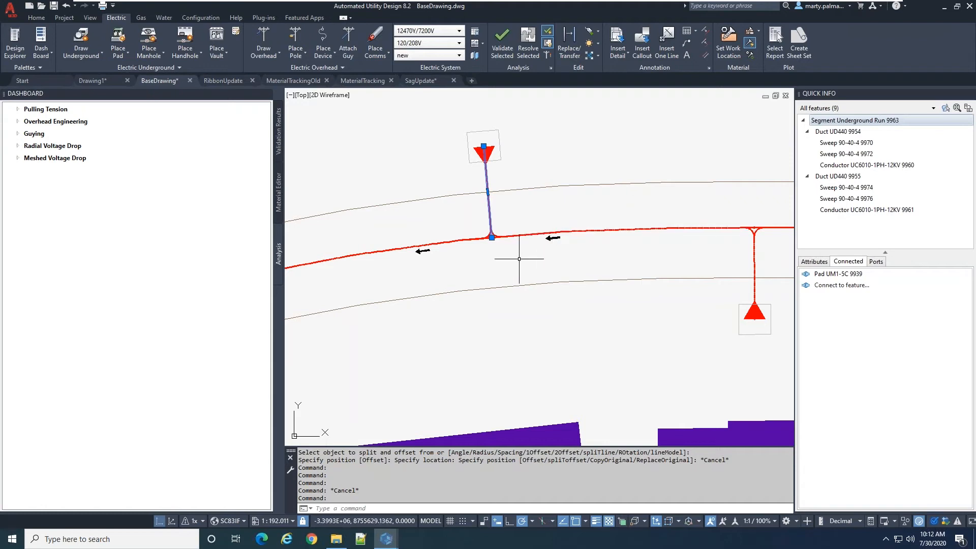
{"action": "scroll", "coordinate": [500, 272], "scroll_direction": "up", "scroll_amount": 2}
{"action": "scroll", "coordinate": [487, 235], "scroll_direction": "down", "scroll_amount": 4}
{"action": "scroll", "coordinate": [575, 243], "scroll_direction": "up", "scroll_amount": 2}
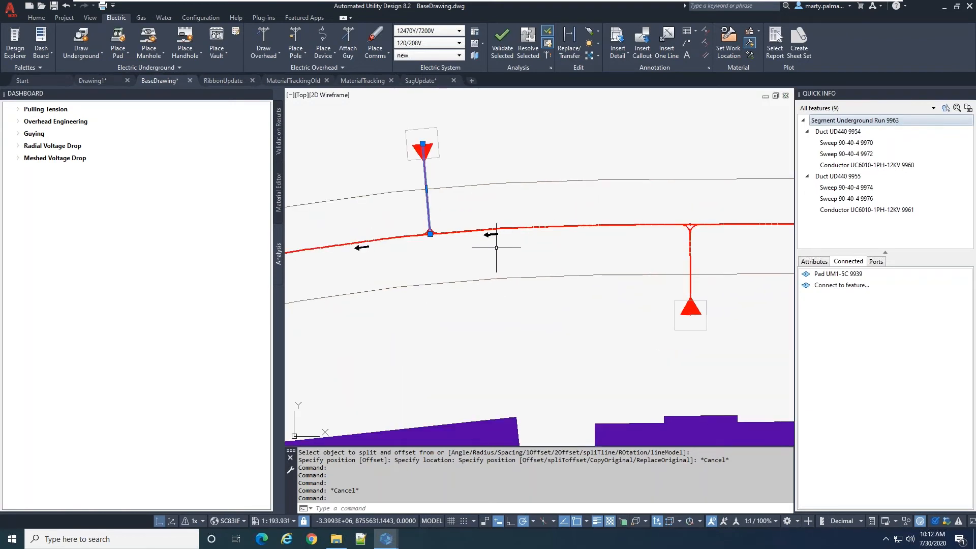
{"action": "scroll", "coordinate": [433, 259], "scroll_direction": "up", "scroll_amount": 4}
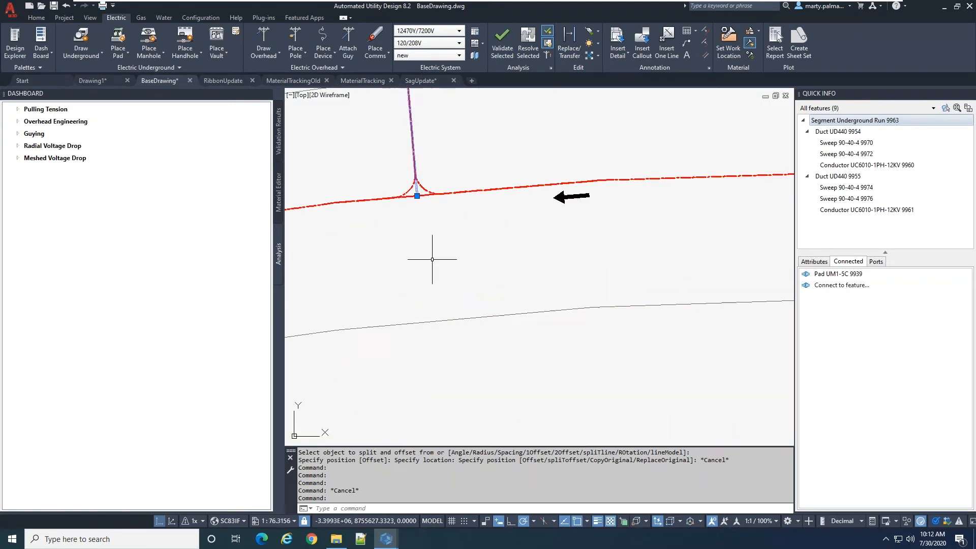
{"action": "scroll", "coordinate": [432, 259], "scroll_direction": "up", "scroll_amount": 2}
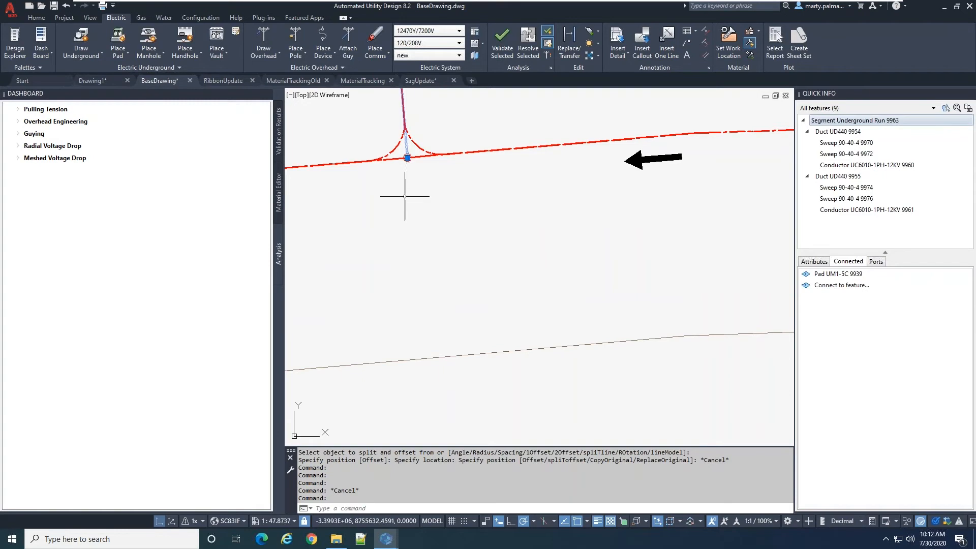
{"action": "scroll", "coordinate": [410, 260], "scroll_direction": "down", "scroll_amount": 4}
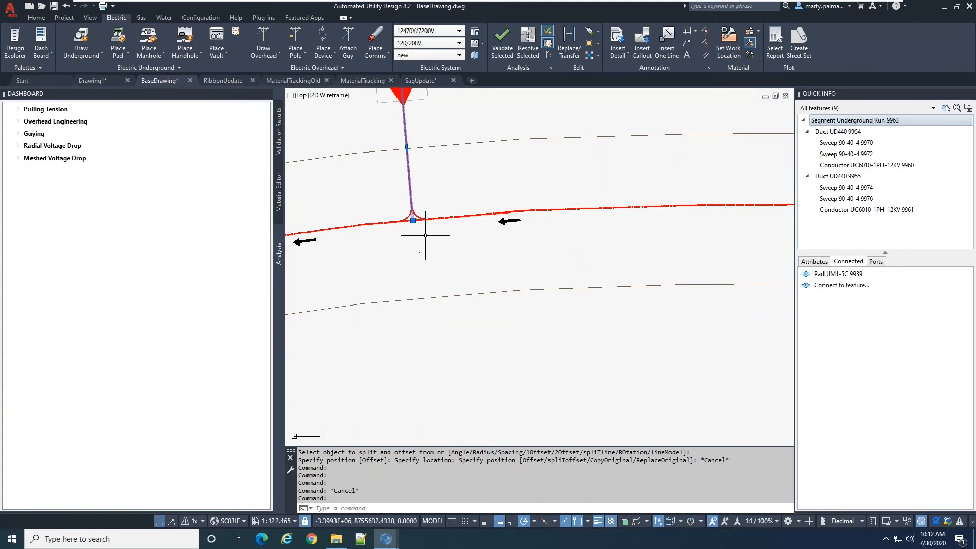
{"action": "scroll", "coordinate": [414, 236], "scroll_direction": "down", "scroll_amount": 4}
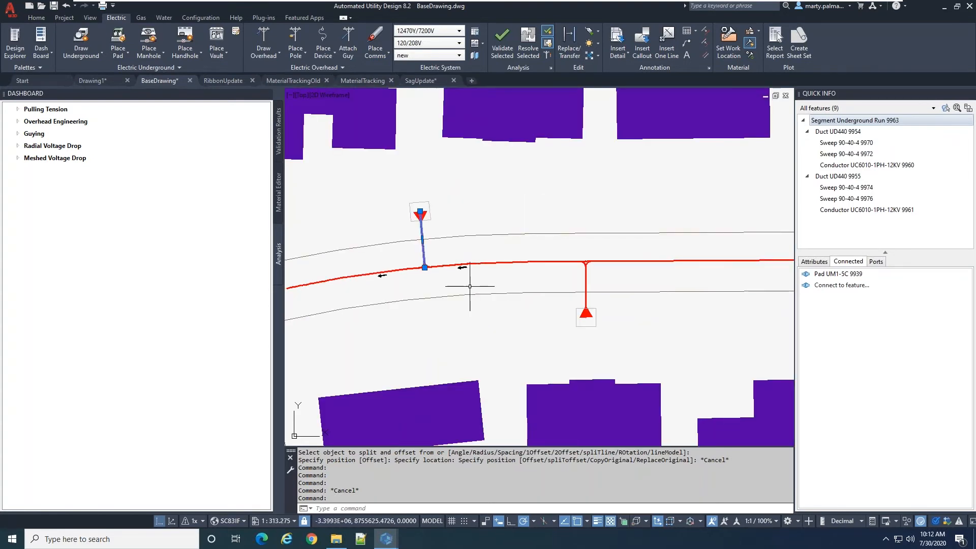
{"action": "scroll", "coordinate": [470, 286], "scroll_direction": "up", "scroll_amount": 2}
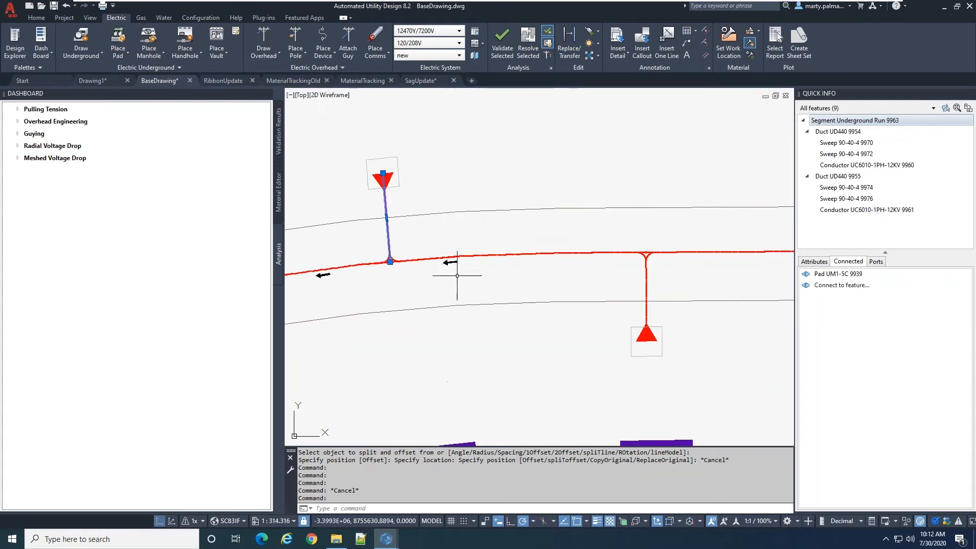
{"action": "key", "text": "Escape"}
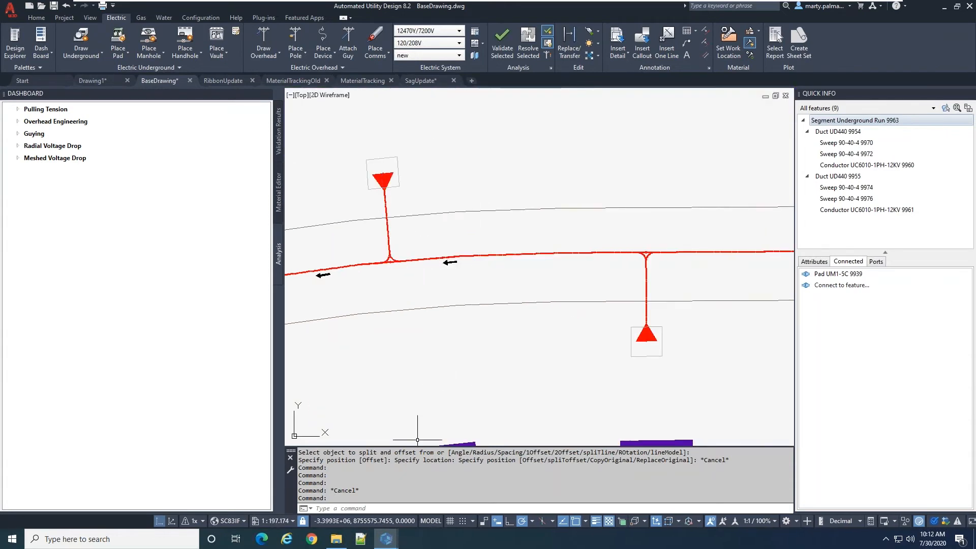
Switch to the 3D model view, inspect both transformer splits, and select the UD340 duct turning toward the south transformer
{"action": "left_click", "coordinate": [171, 521]}
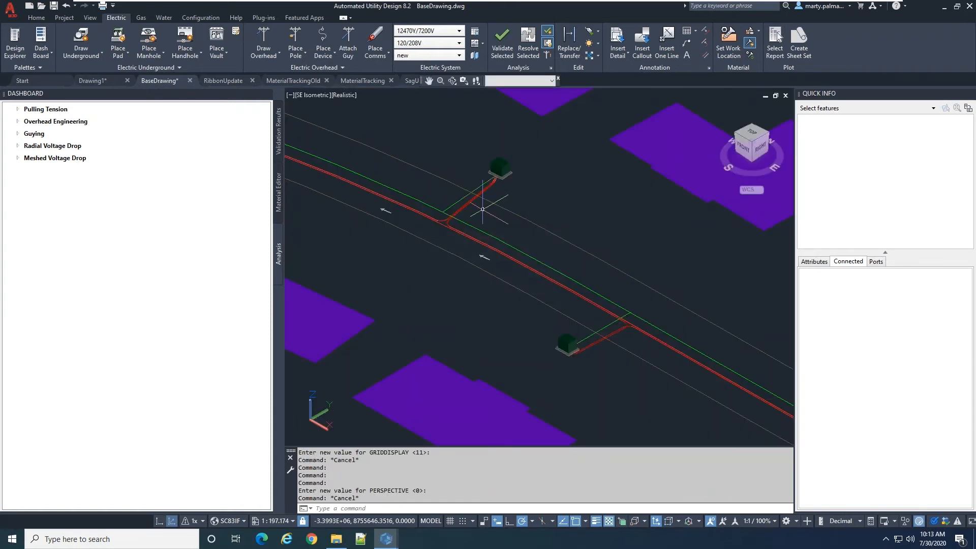
{"action": "scroll", "coordinate": [480, 283], "scroll_direction": "up", "scroll_amount": 4}
{"action": "scroll", "coordinate": [477, 308], "scroll_direction": "down", "scroll_amount": 2}
{"action": "scroll", "coordinate": [477, 308], "scroll_direction": "down", "scroll_amount": 3}
{"action": "scroll", "coordinate": [399, 272], "scroll_direction": "up", "scroll_amount": 2}
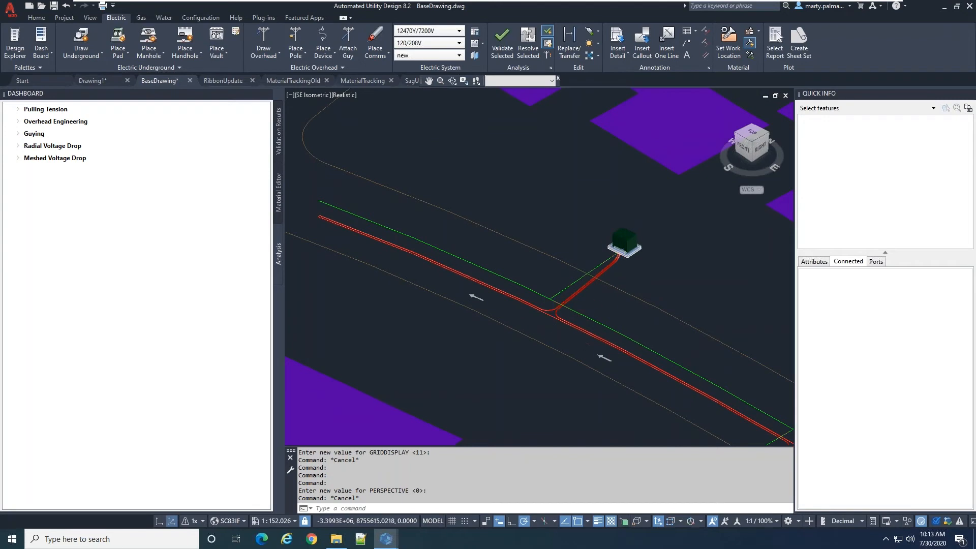
{"action": "scroll", "coordinate": [479, 327], "scroll_direction": "down", "scroll_amount": 3}
{"action": "scroll", "coordinate": [590, 371], "scroll_direction": "up", "scroll_amount": 5}
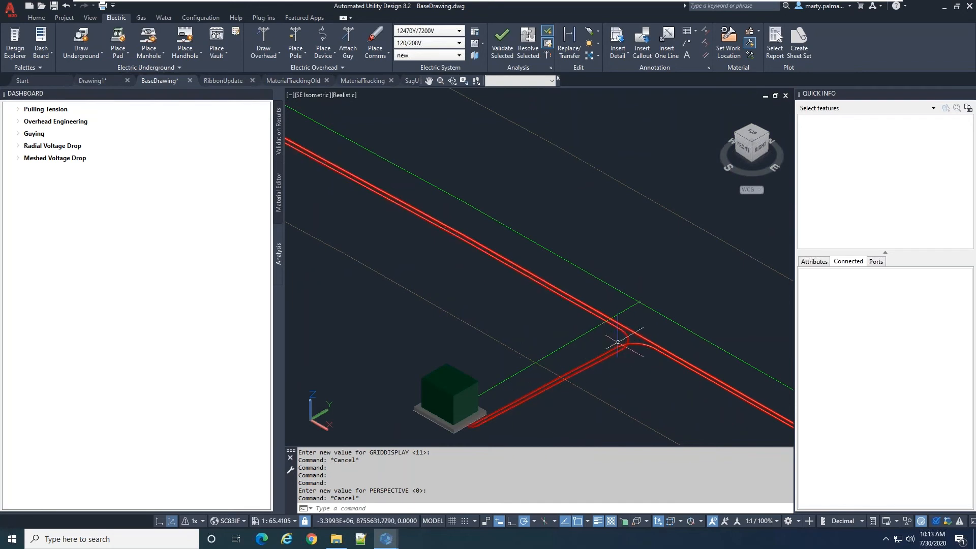
{"action": "left_click", "coordinate": [618, 342]}
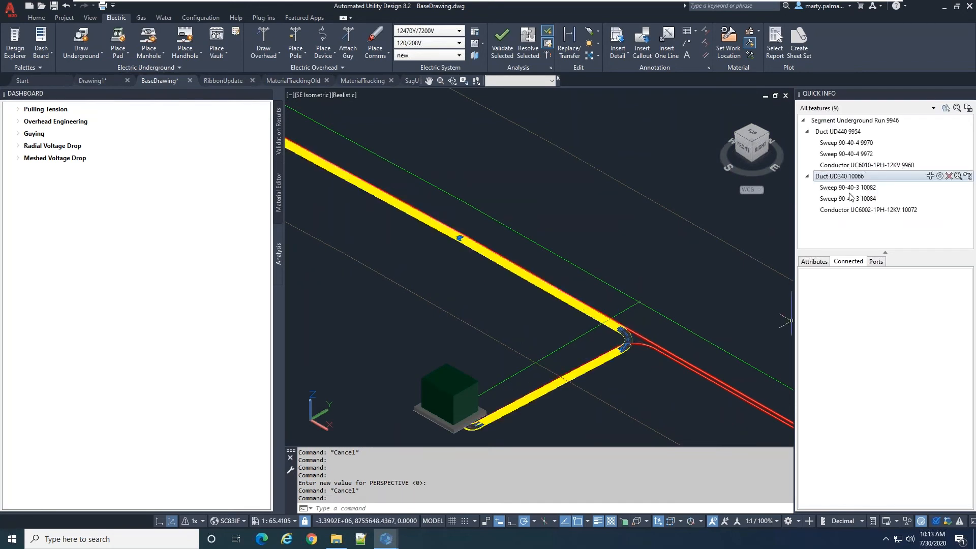
Examine the port assignments of the UD340 duct turning toward the south transformer and of the branch run's second UD340 duct
{"action": "left_click", "coordinate": [877, 262]}
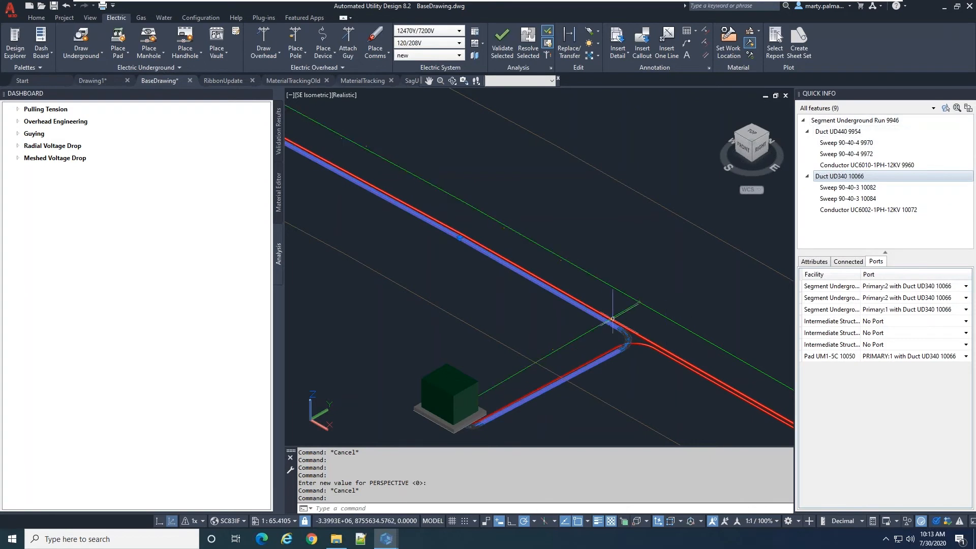
{"action": "key", "text": "Escape"}
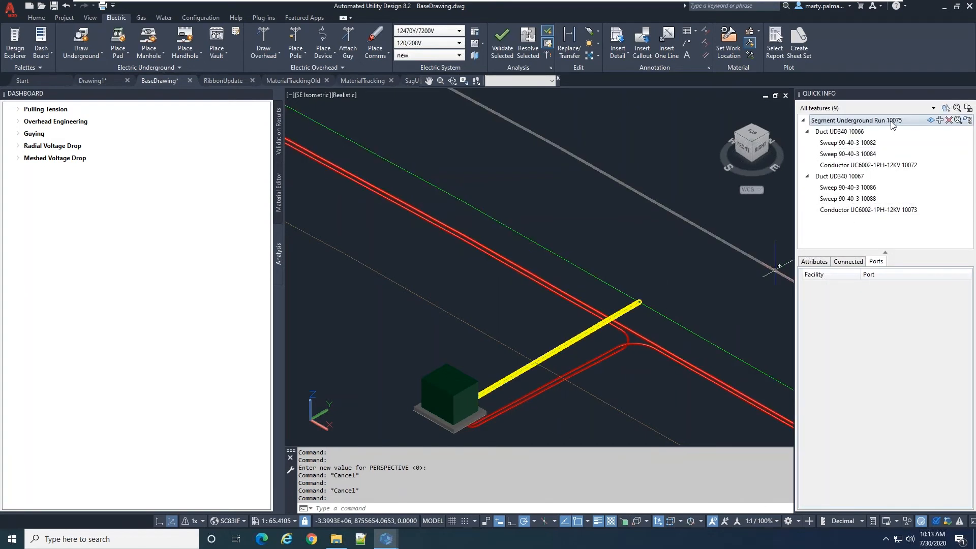
{"action": "left_click", "coordinate": [838, 177]}
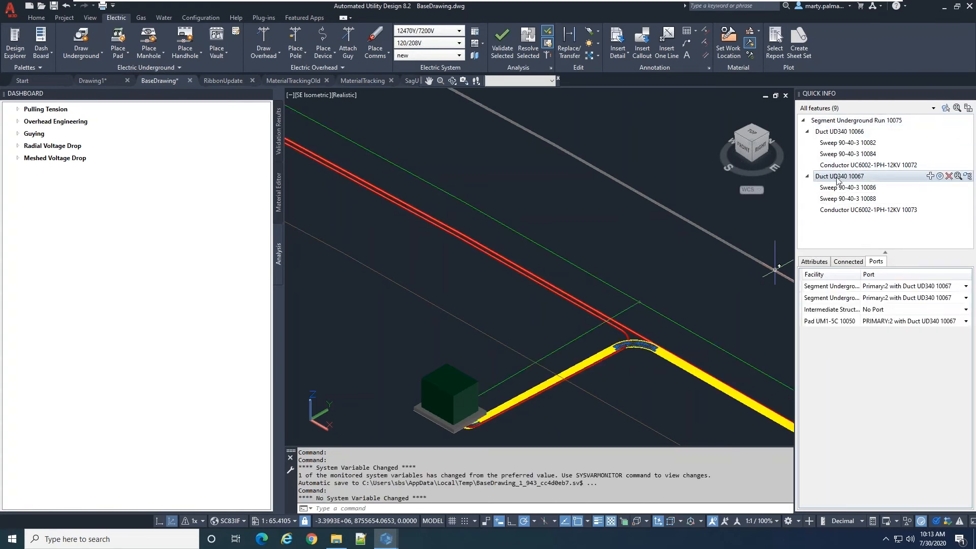
Reassign the branch run's second UD340 duct to port Primary:1 on the branch segment and PRIMARY:1 on the UM1-5C pad
{"action": "left_click_drag", "start_coordinate": [863, 274], "coordinate": [900, 274]}
{"action": "left_click", "coordinate": [921, 299]}
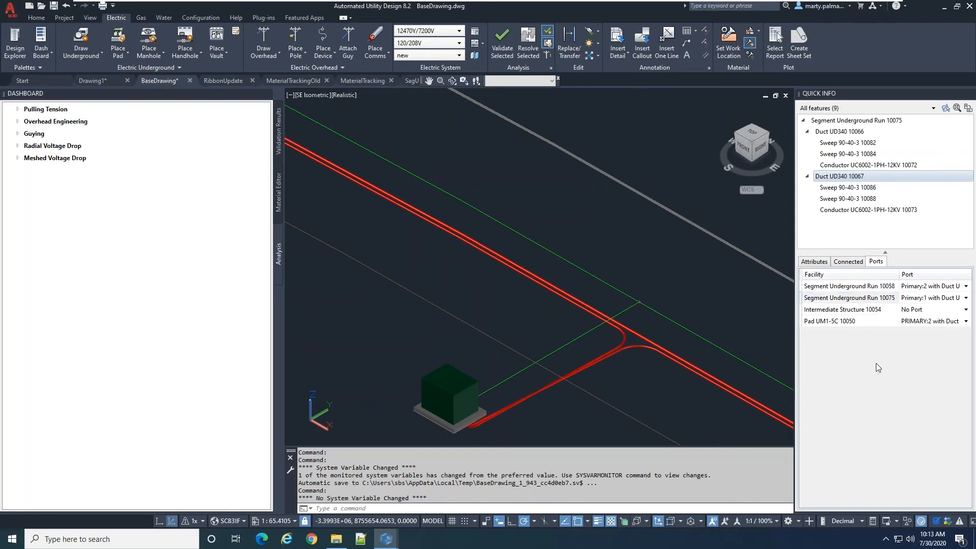
{"action": "left_click", "coordinate": [918, 321]}
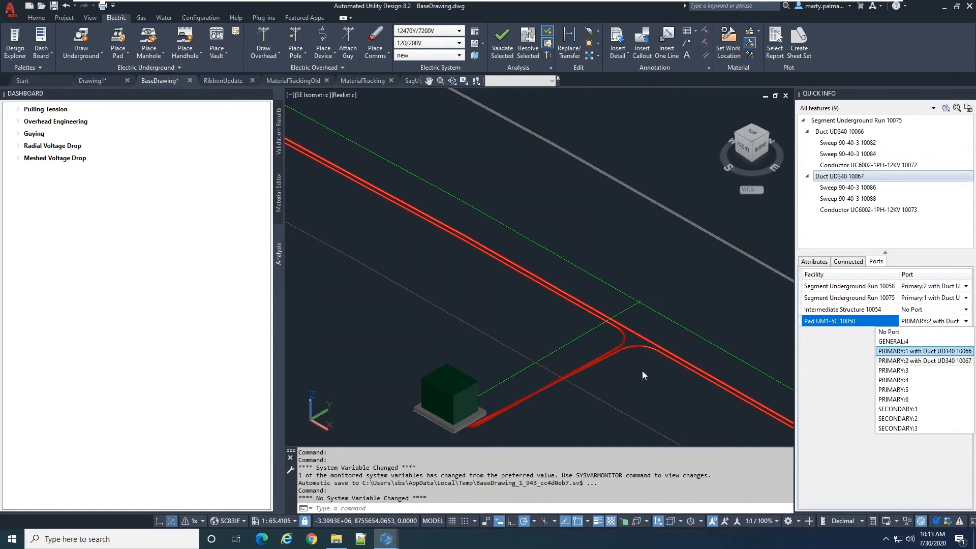
{"action": "left_click", "coordinate": [924, 352]}
Inspect the rerouted ducts at the south transformer's split and return the drawing to the 2D view
{"action": "scroll", "coordinate": [590, 381], "scroll_direction": "up", "scroll_amount": 3}
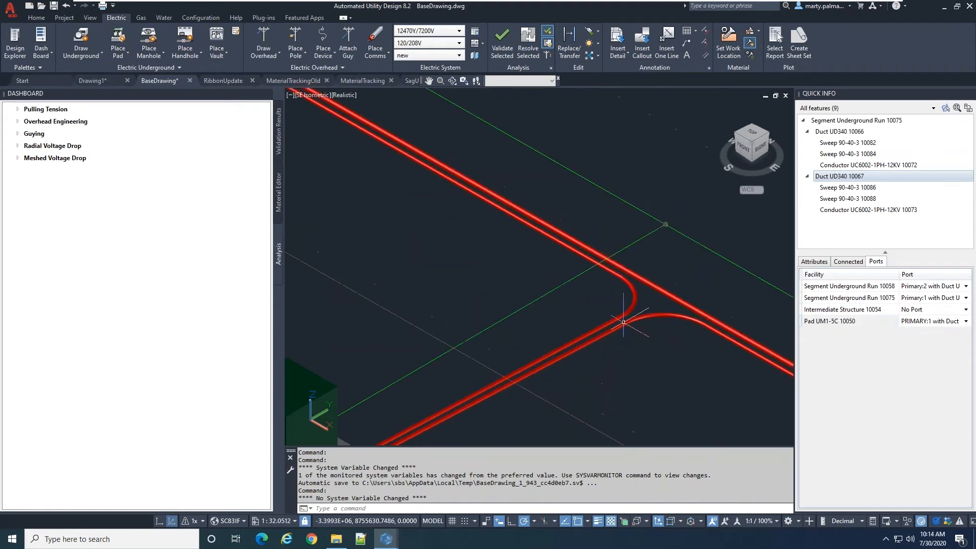
{"action": "scroll", "coordinate": [440, 291], "scroll_direction": "down", "scroll_amount": 4}
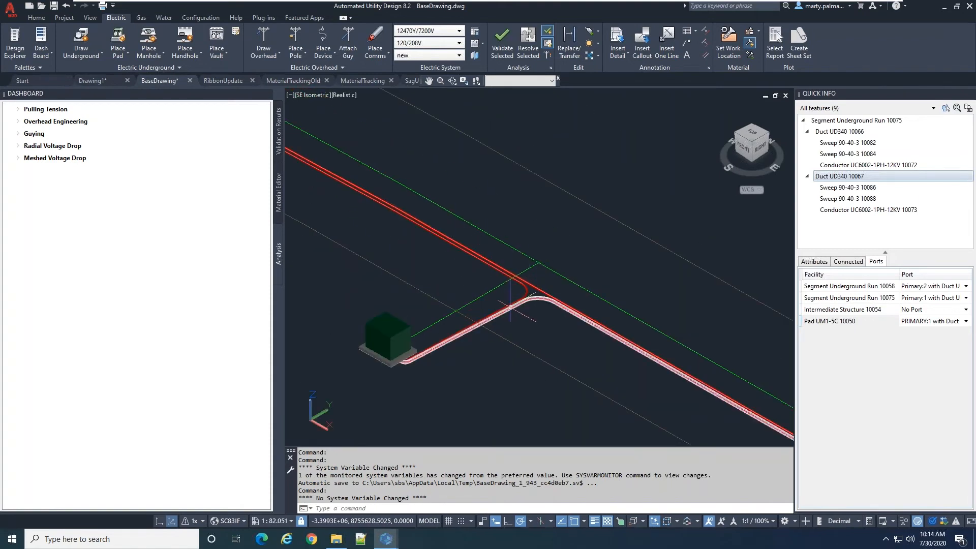
{"action": "mouse_move", "coordinate": [510, 307]}
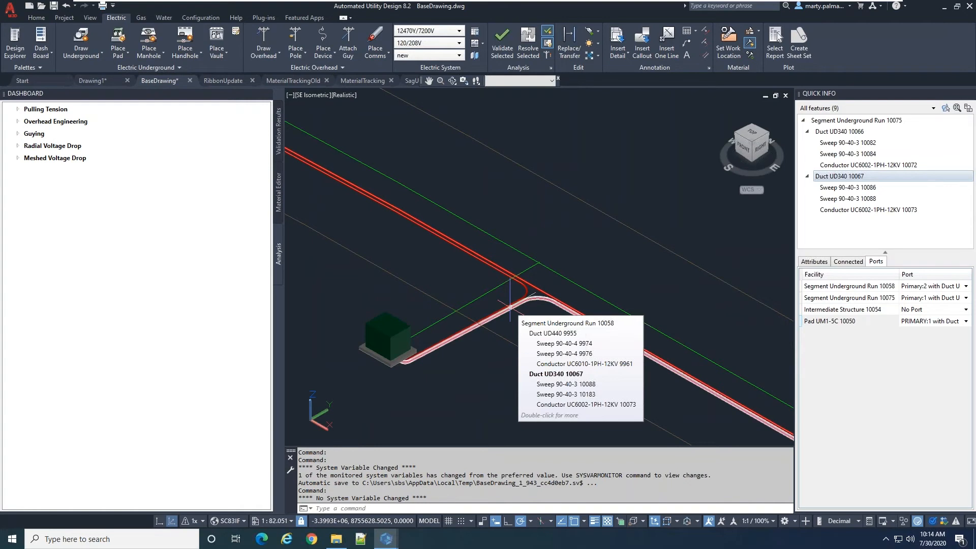
{"action": "scroll", "coordinate": [514, 300], "scroll_direction": "down", "scroll_amount": 2}
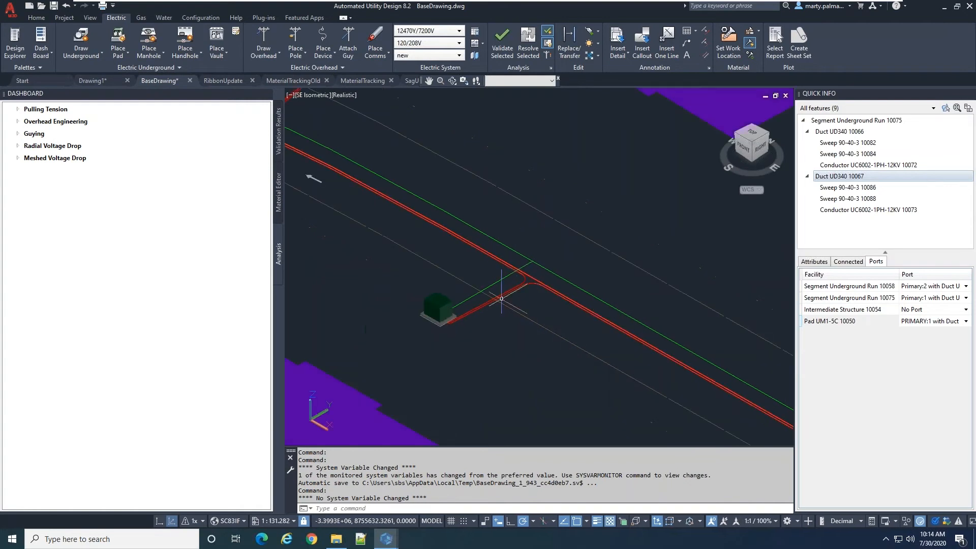
{"action": "left_click", "coordinate": [158, 522]}
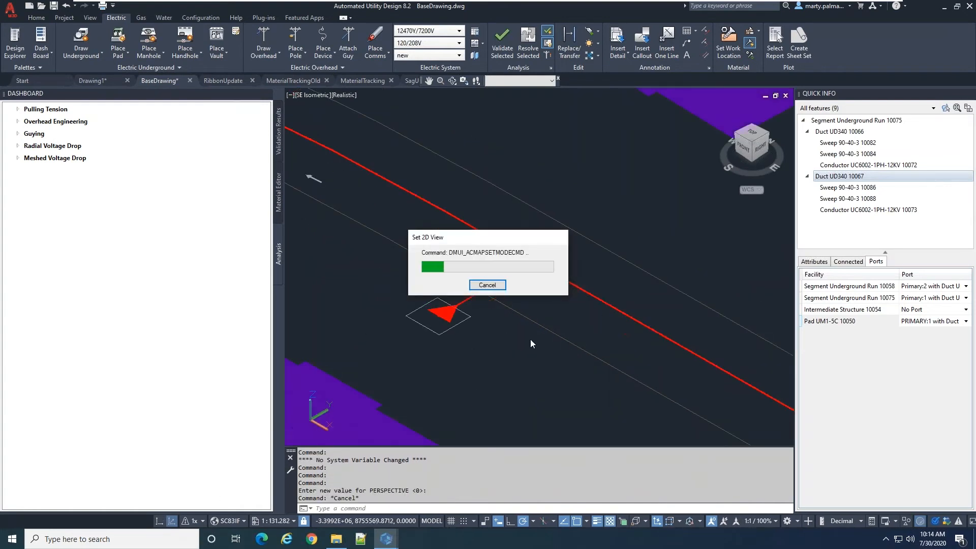
{"action": "scroll", "coordinate": [444, 310], "scroll_direction": "down", "scroll_amount": 4}
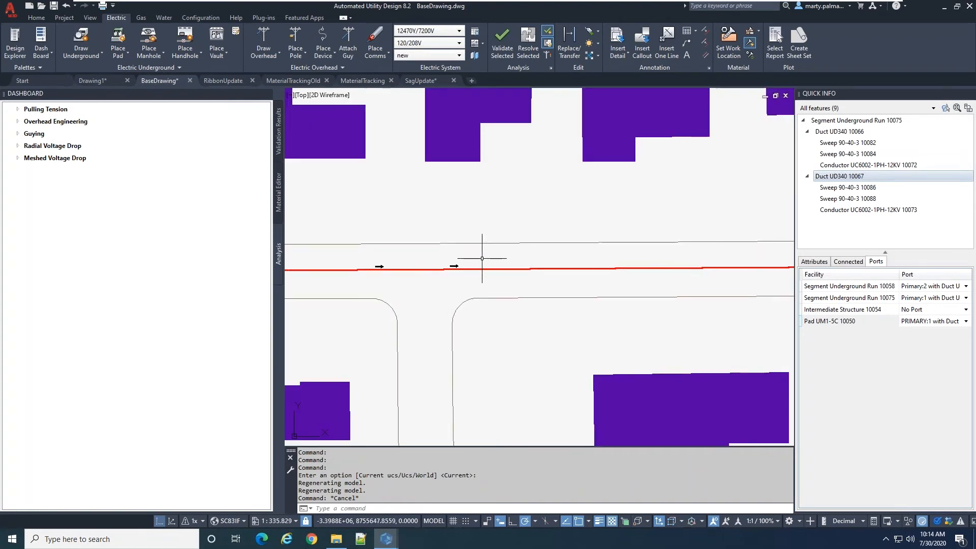
{"action": "scroll", "coordinate": [475, 264], "scroll_direction": "down", "scroll_amount": 2}
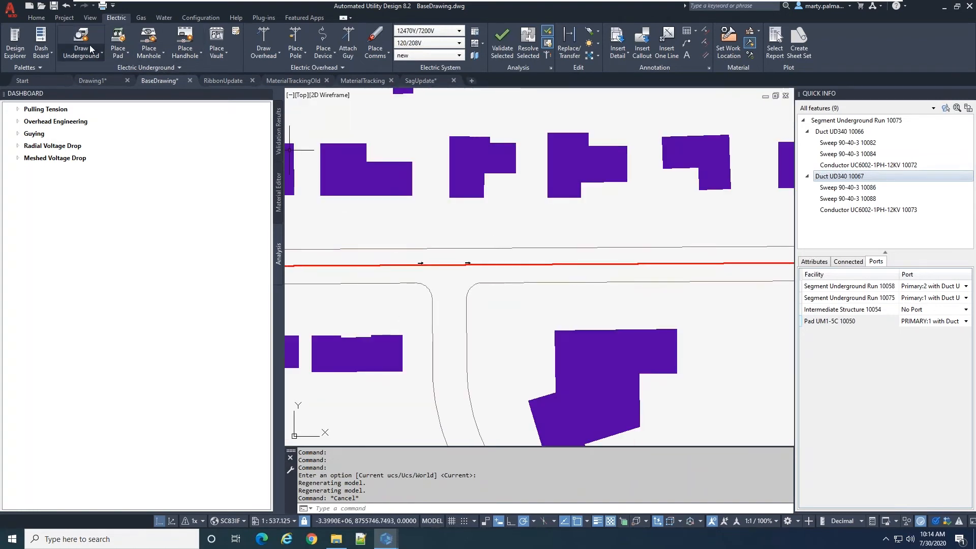
{"action": "left_click", "coordinate": [122, 45]}
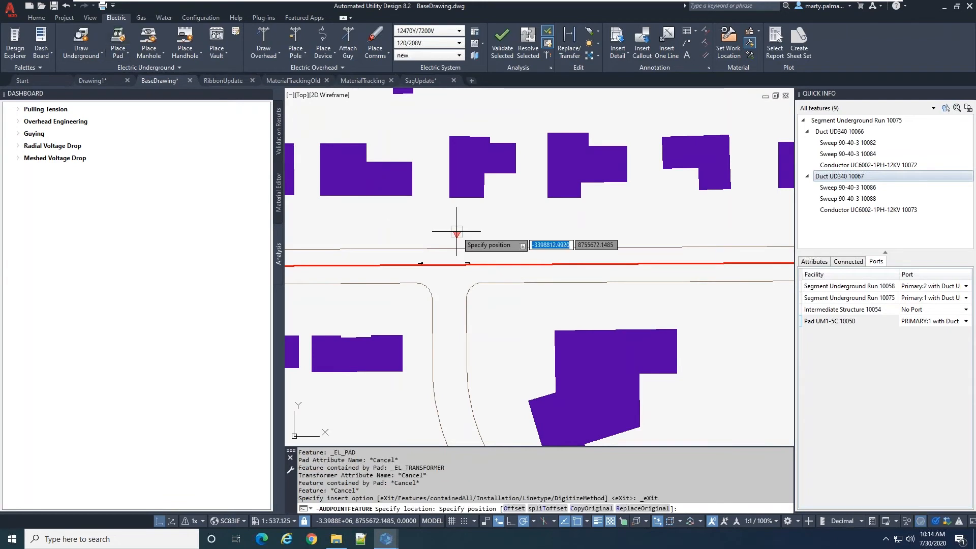
{"action": "scroll", "coordinate": [518, 254], "scroll_direction": "down", "scroll_amount": 3}
{"action": "scroll", "coordinate": [407, 305], "scroll_direction": "down", "scroll_amount": 2}
{"action": "scroll", "coordinate": [386, 285], "scroll_direction": "up", "scroll_amount": 4}
{"action": "key", "text": "Escape"}
{"action": "left_click", "coordinate": [433, 281]}
{"action": "key", "text": "Escape"}
{"action": "left_click", "coordinate": [434, 248]}
{"action": "left_click", "coordinate": [429, 253]}
{"action": "left_click", "coordinate": [435, 257]}
{"action": "left_click", "coordinate": [424, 250]}
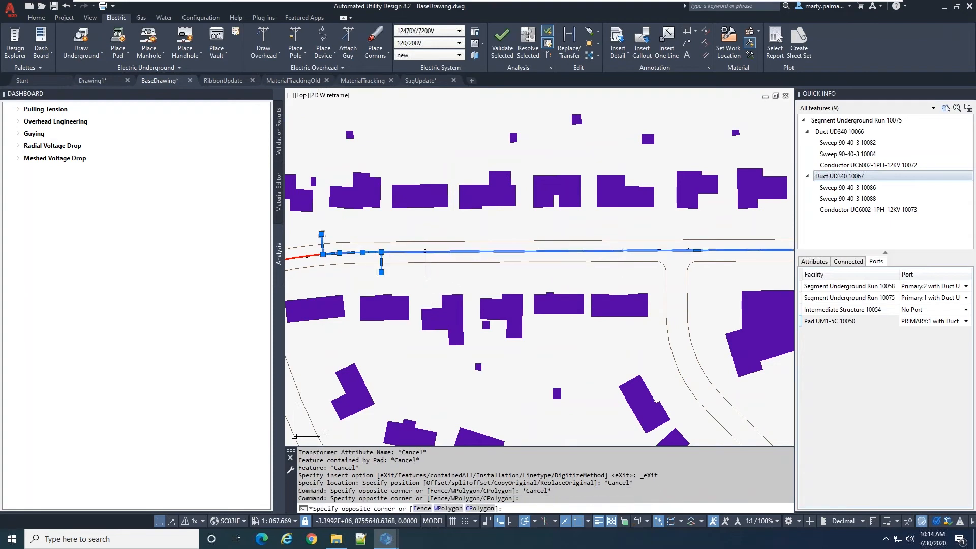
{"action": "key", "text": "Escape"}
{"action": "scroll", "coordinate": [438, 281], "scroll_direction": "up", "scroll_amount": 4}
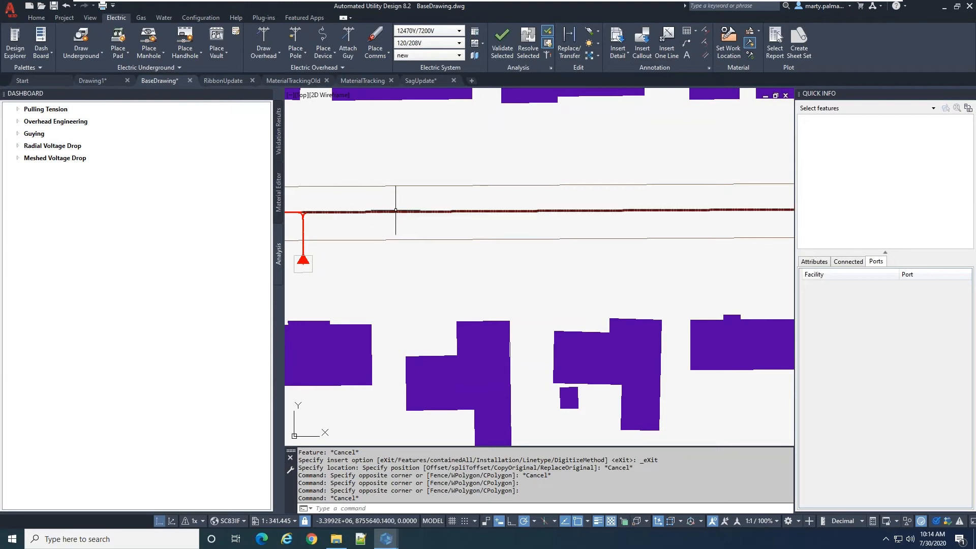
{"action": "mouse_move", "coordinate": [395, 212]}
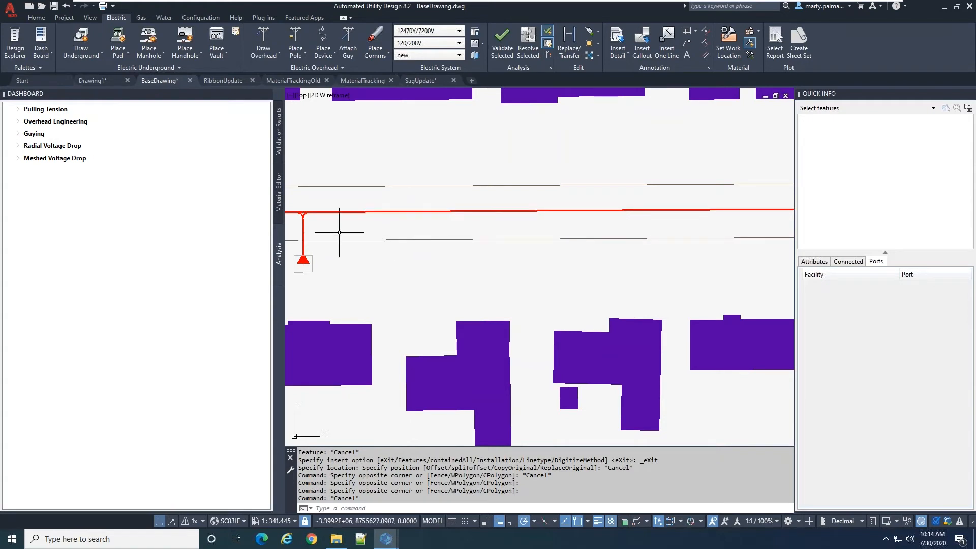
{"action": "left_click", "coordinate": [118, 37]}
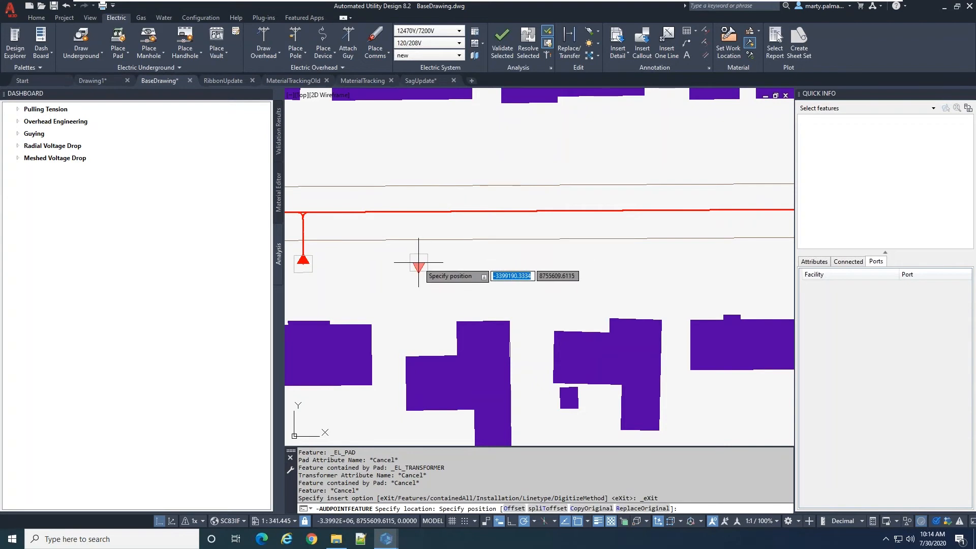
{"action": "key", "text": "Down"}
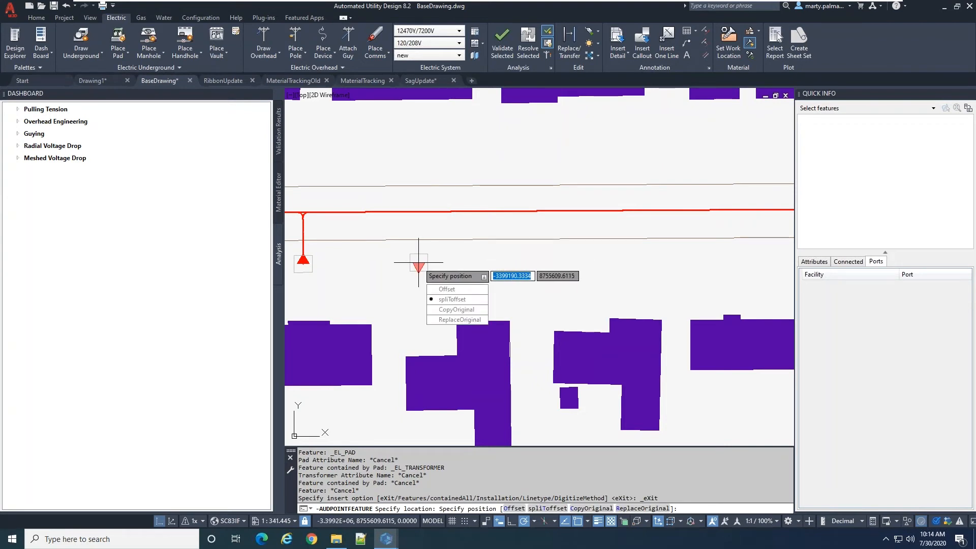
{"action": "key", "text": "Return"}
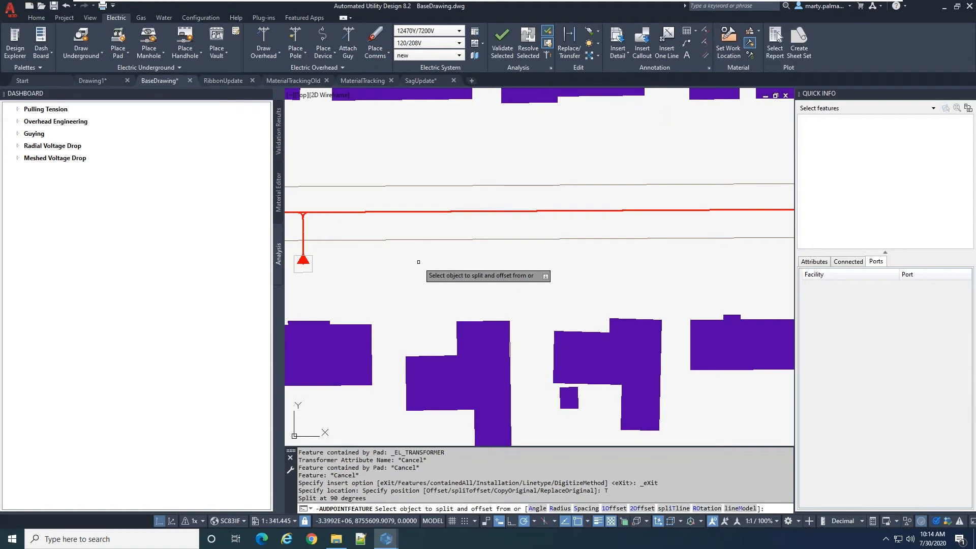
{"action": "key", "text": "Down"}
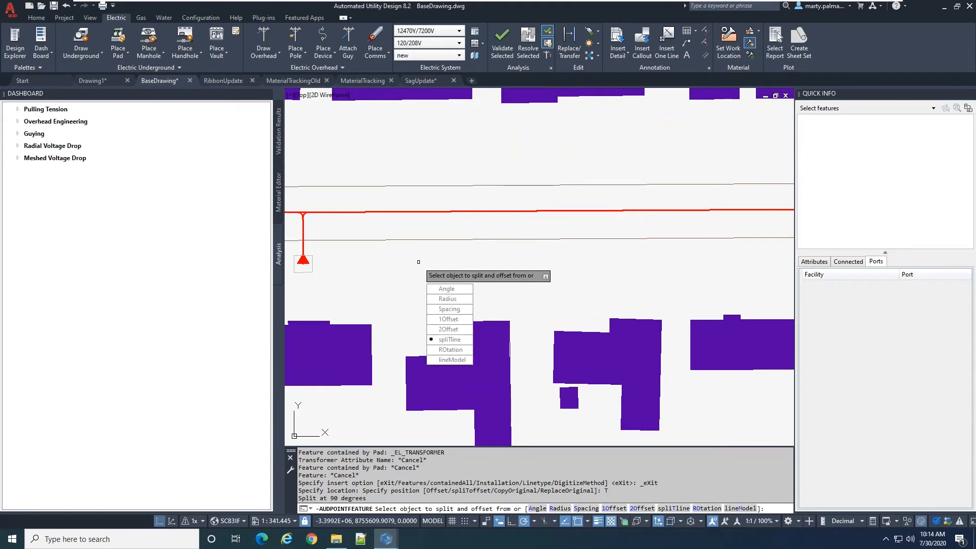
{"action": "key", "text": "Return"}
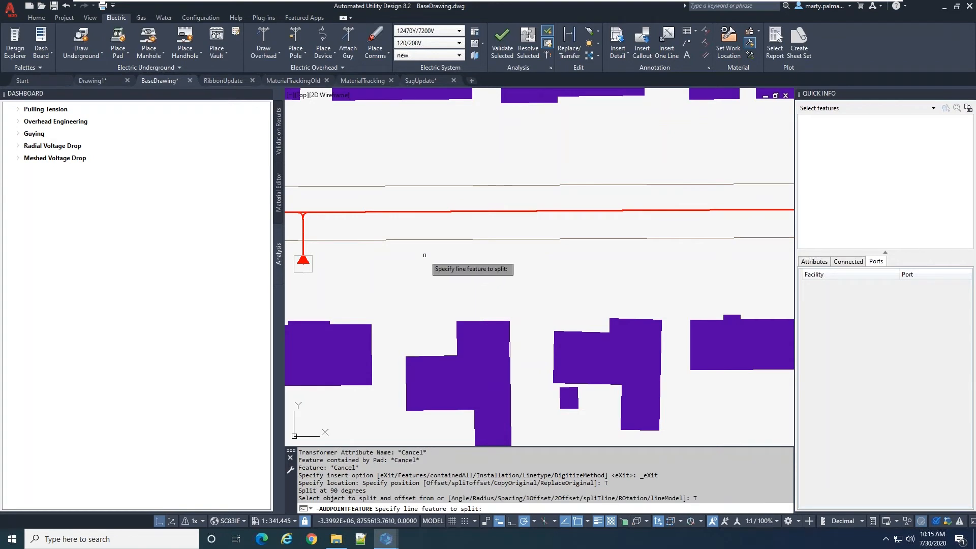
{"action": "key", "text": "Escape"}
{"action": "key", "text": "Escape"}
{"action": "key", "text": "Escape"}
{"action": "key", "text": "Escape"}
{"action": "key", "text": "Escape"}
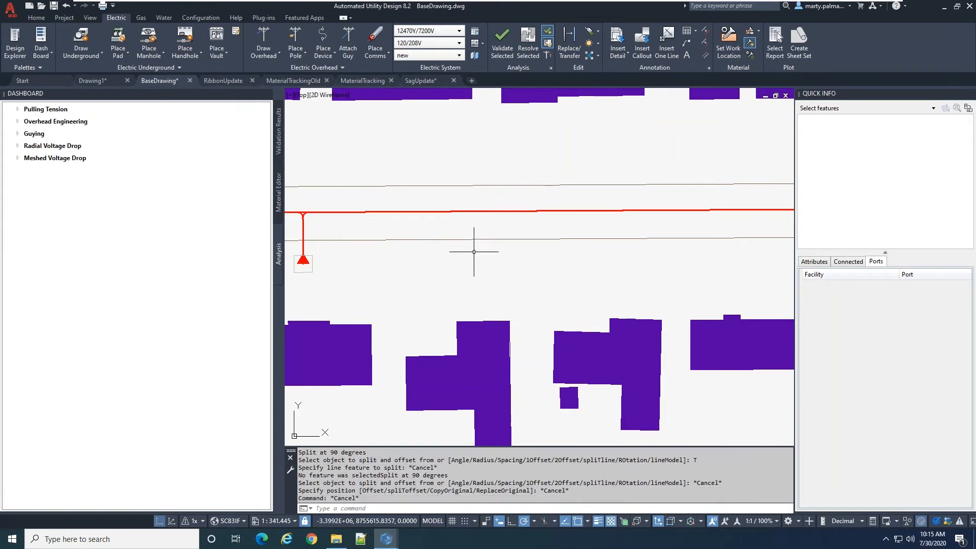
Place a padmount transformer by split offset about 10.24 south of the lower road line, splitting the underground run with only conductor UC6002-1PH-12KV
{"action": "left_click", "coordinate": [122, 39]}
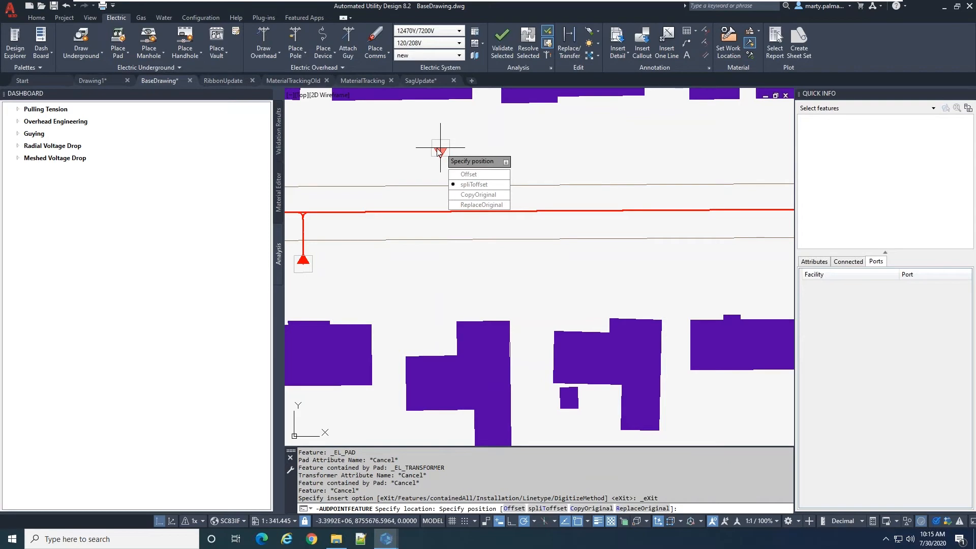
{"action": "type", "text": "T"}
{"action": "key", "text": "Return"}
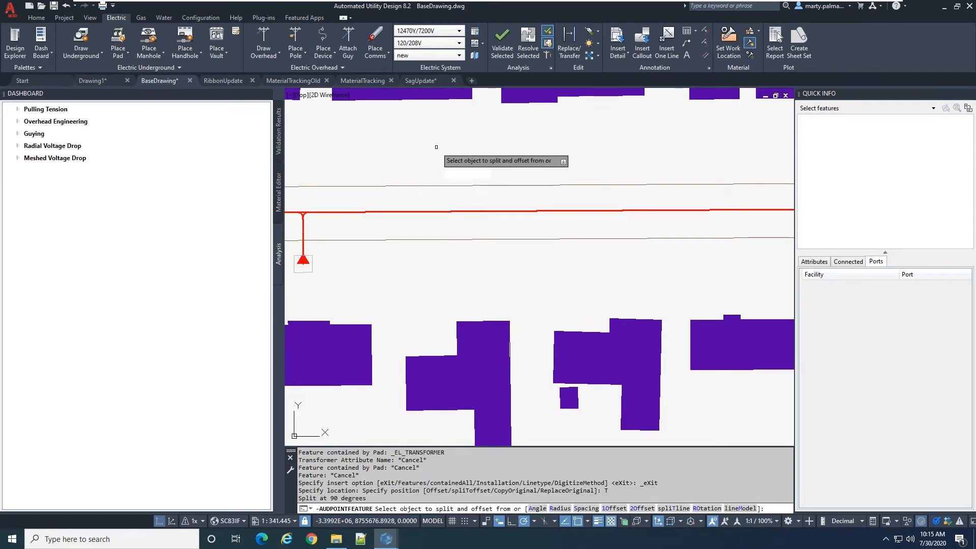
{"action": "type", "text": "T"}
{"action": "key", "text": "Return"}
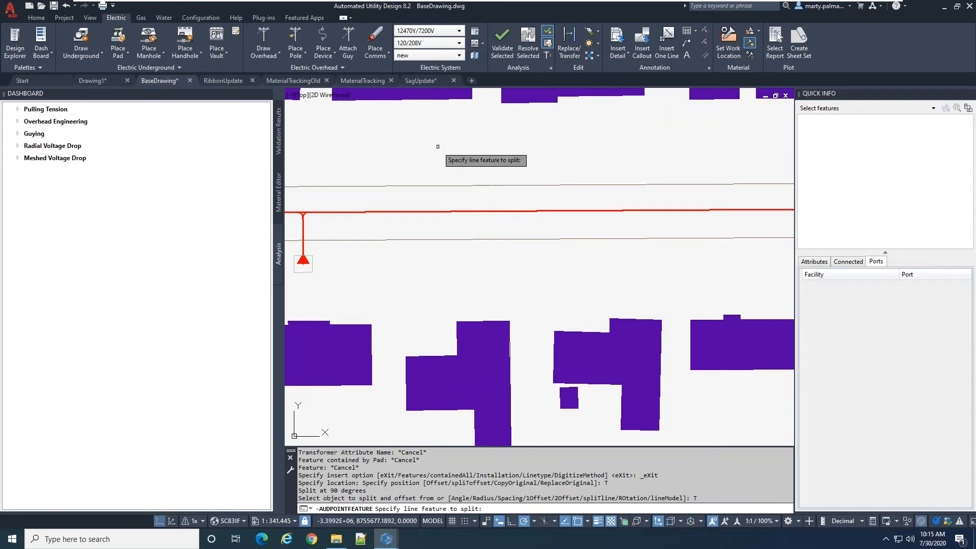
{"action": "left_click", "coordinate": [429, 211]}
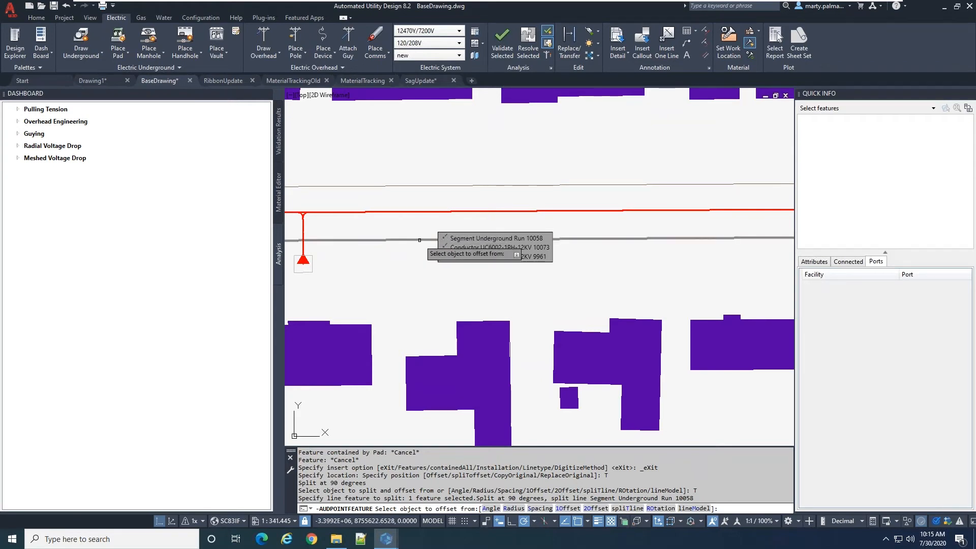
{"action": "left_click", "coordinate": [420, 240]}
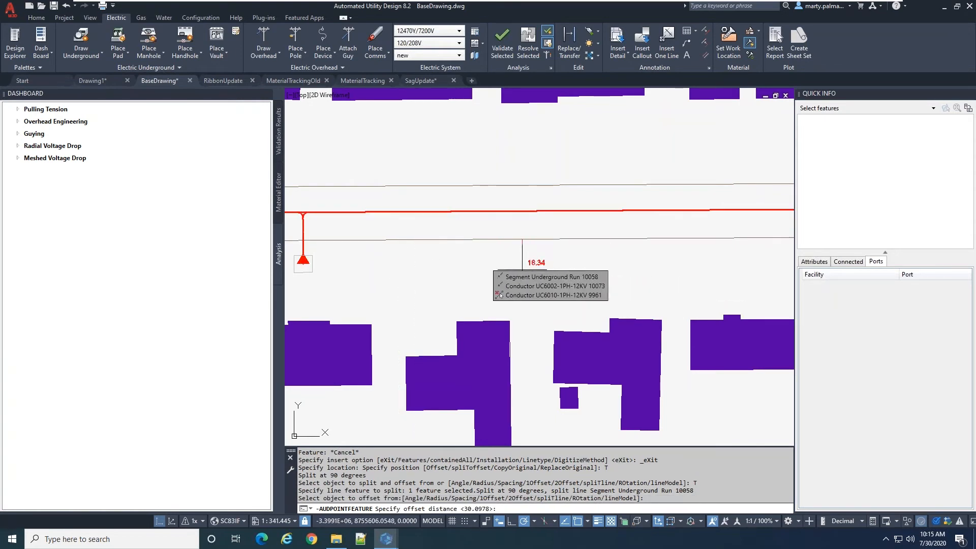
{"action": "left_click", "coordinate": [505, 257]}
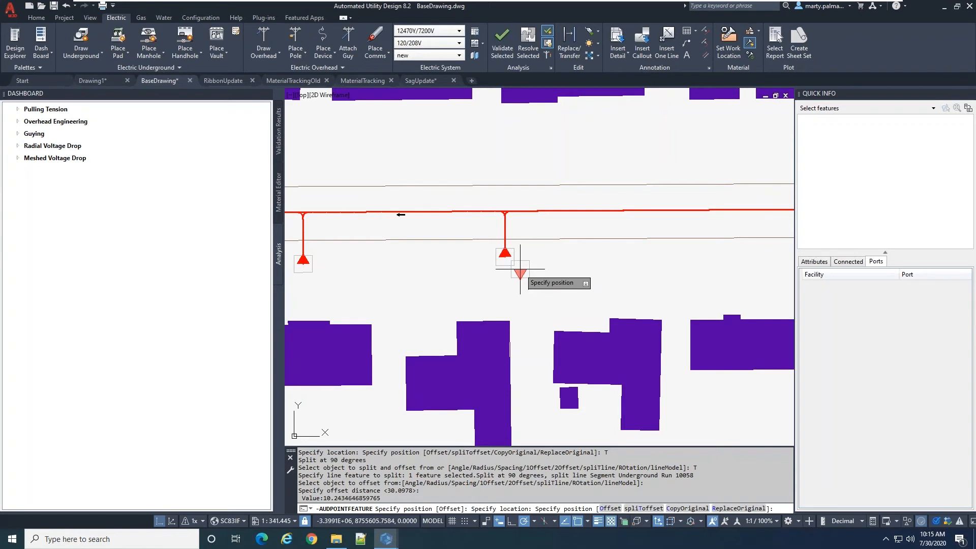
{"action": "key", "text": "Escape"}
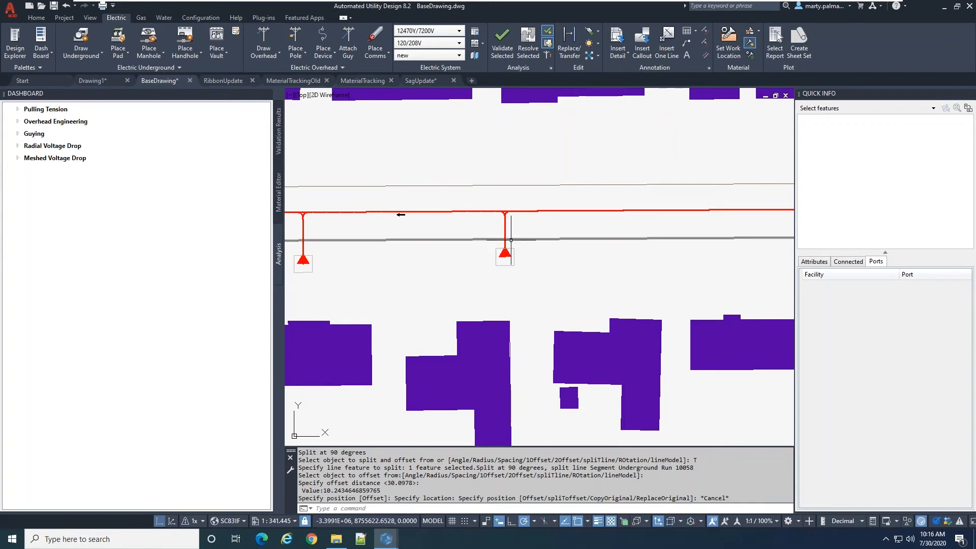
Begin placing a padmount transformer by split offset and set the split angle to 45 degrees
{"action": "scroll", "coordinate": [538, 267], "scroll_direction": "down", "scroll_amount": 2}
{"action": "scroll", "coordinate": [540, 267], "scroll_direction": "up", "scroll_amount": 2}
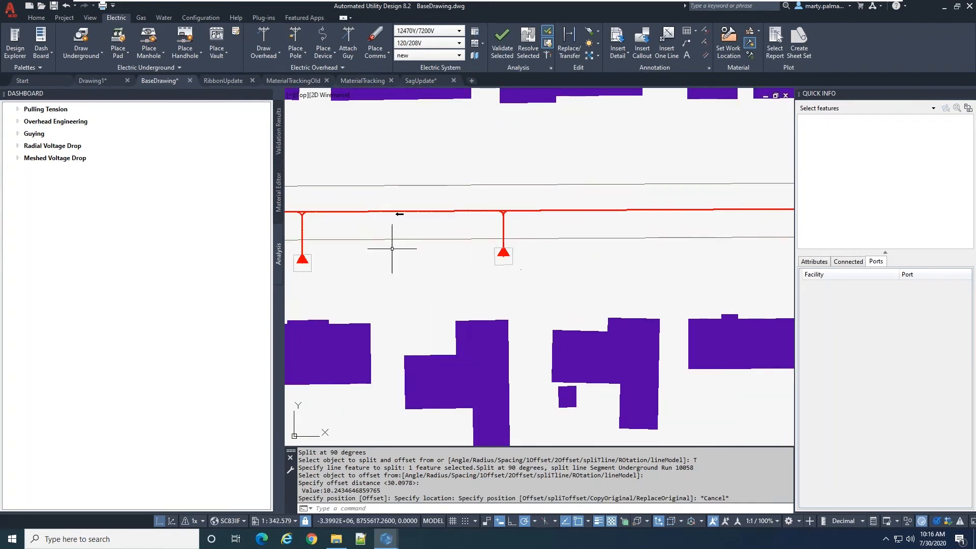
{"action": "left_click", "coordinate": [118, 40]}
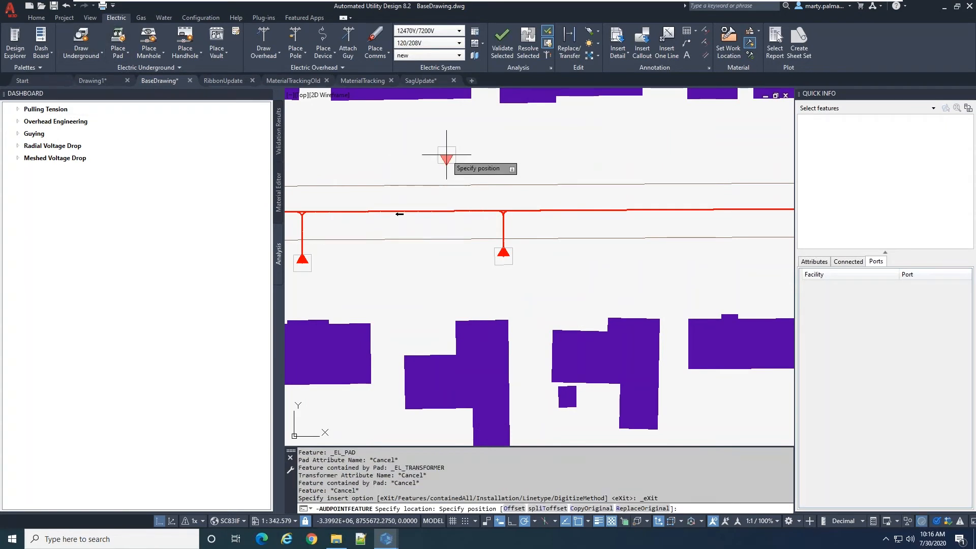
{"action": "key", "text": "Down"}
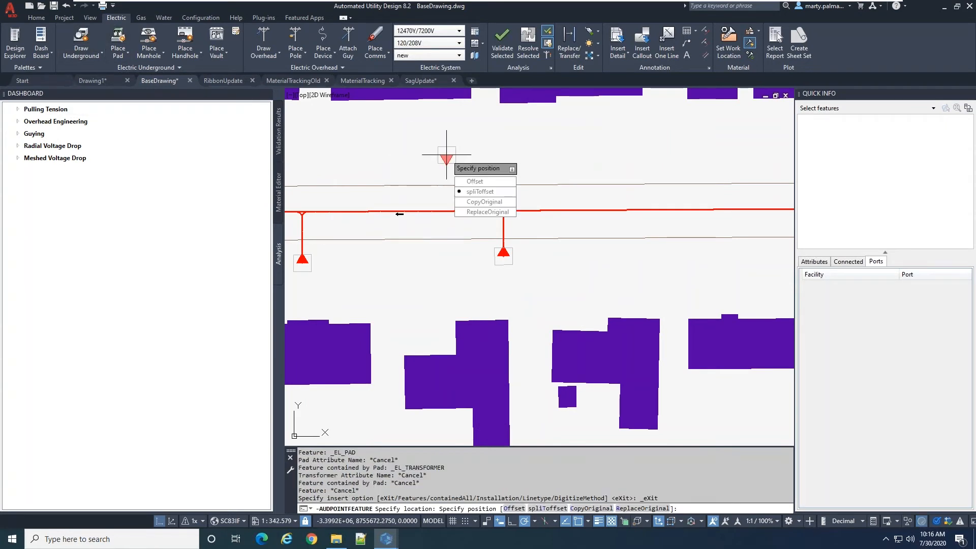
{"action": "key", "text": "Return"}
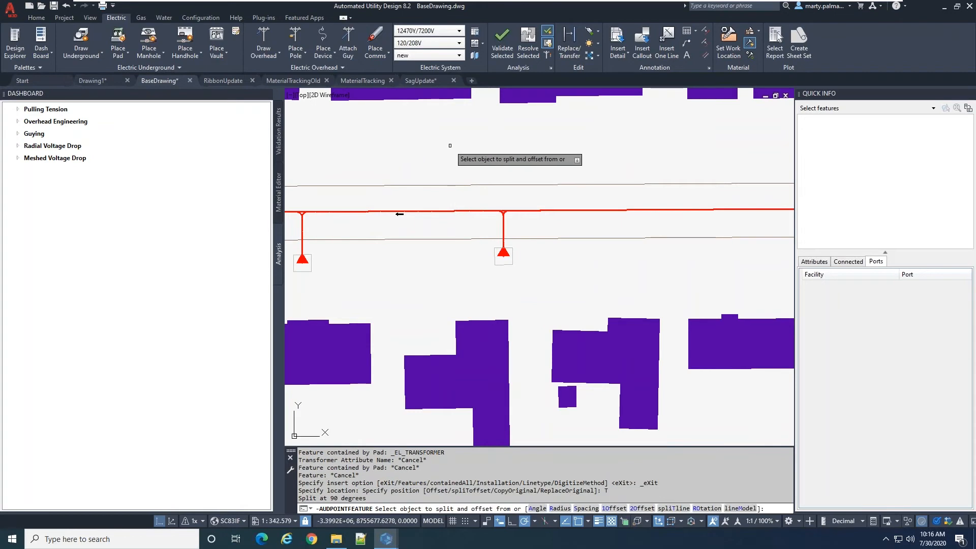
{"action": "key", "text": "Down"}
{"action": "key", "text": "Return"}
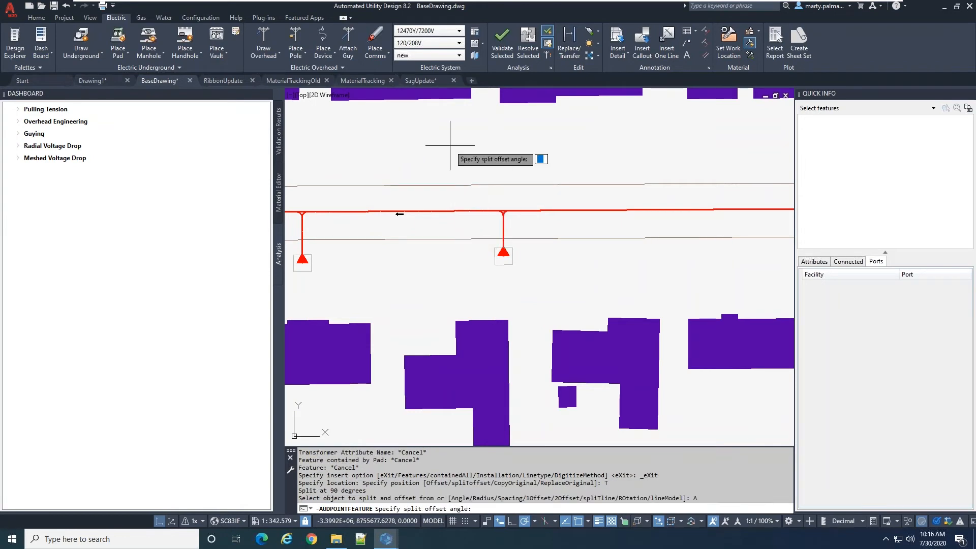
{"action": "type", "text": "4"}
{"action": "key", "text": "Return"}
Set the split's radius buffer to 4 ft and its spacing to 10 ft, creating lines within the spacing
{"action": "key", "text": "Down"}
{"action": "key", "text": "Down"}
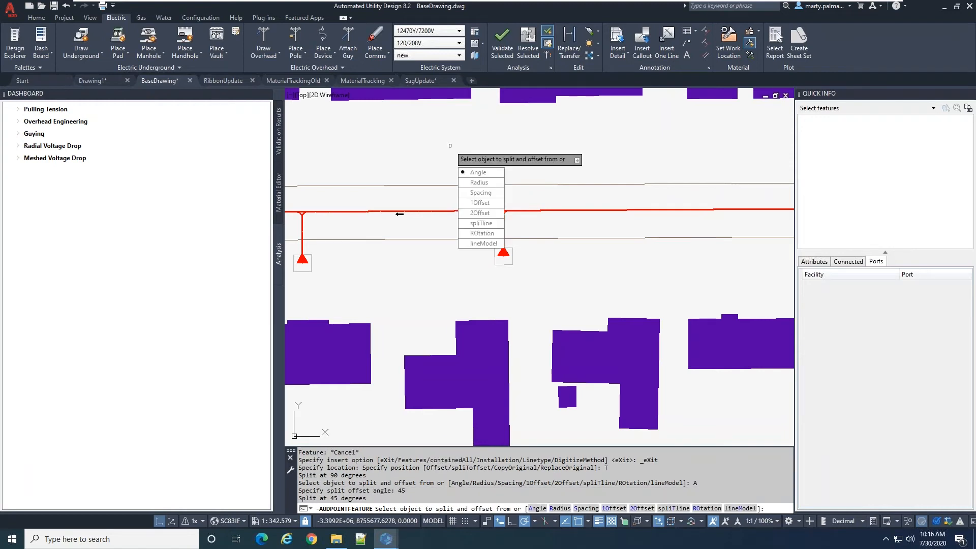
{"action": "key", "text": "Return"}
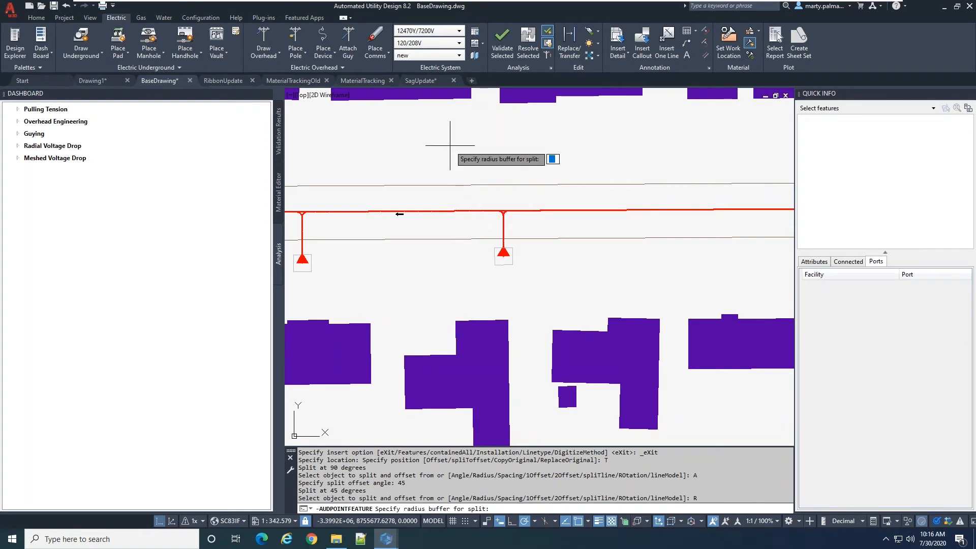
{"action": "type", "text": "4"}
{"action": "key", "text": "Return"}
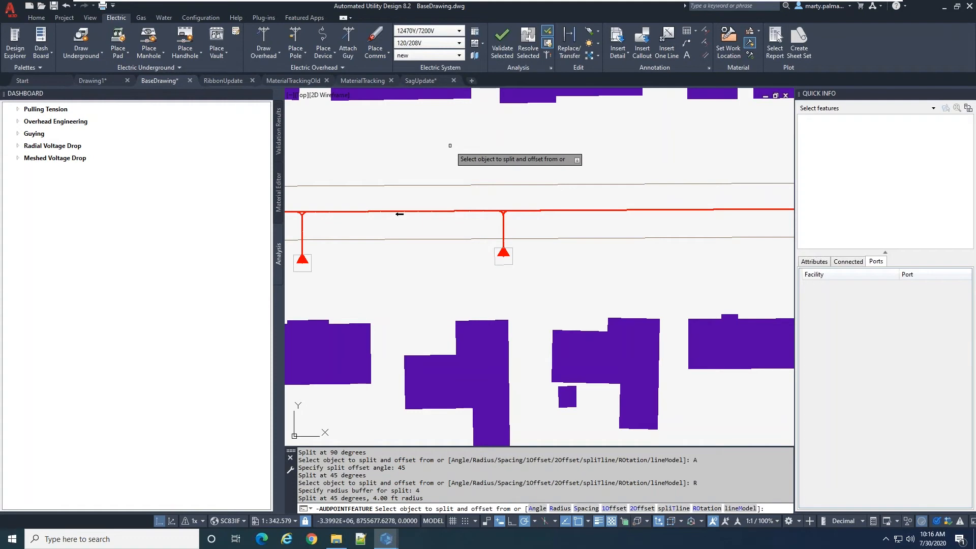
{"action": "key", "text": "Down"}
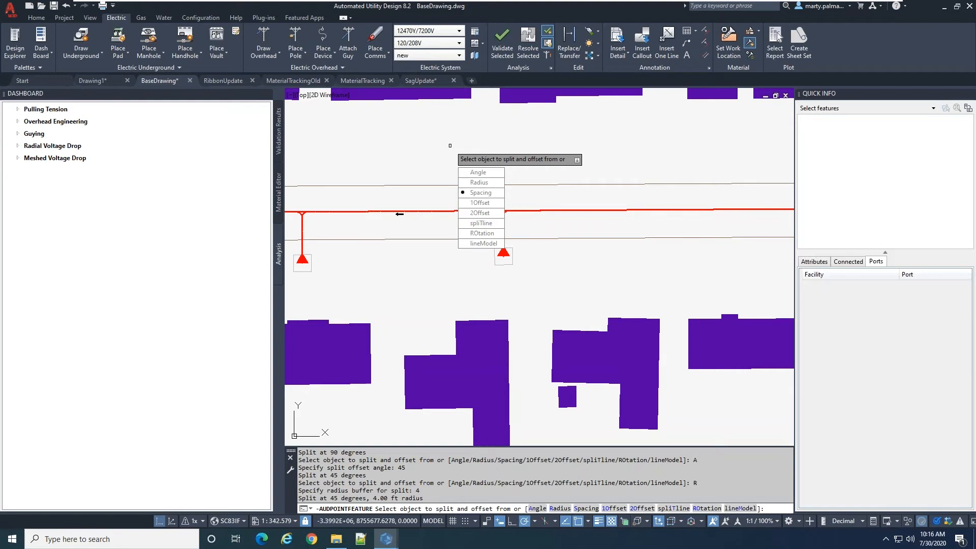
{"action": "key", "text": "Return"}
{"action": "type", "text": "10"}
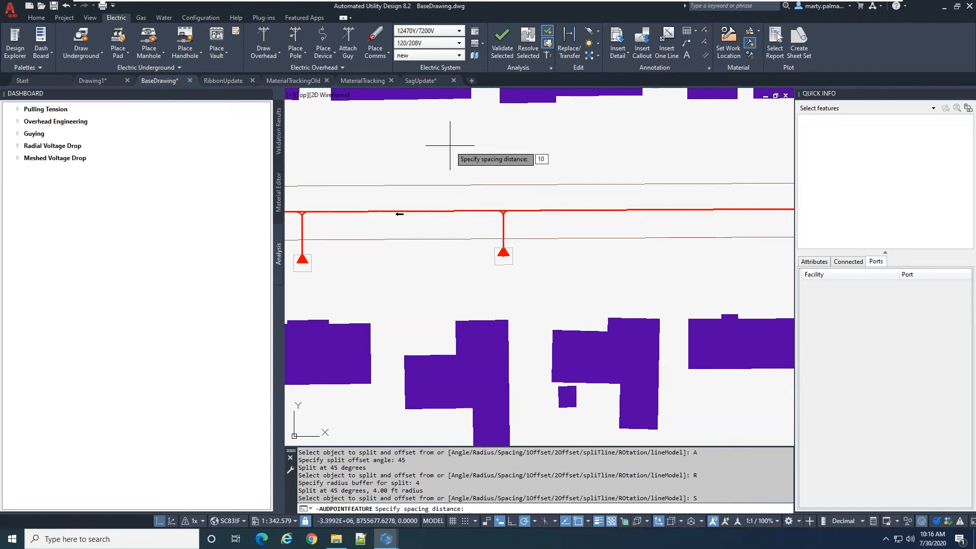
{"action": "key", "text": "Return"}
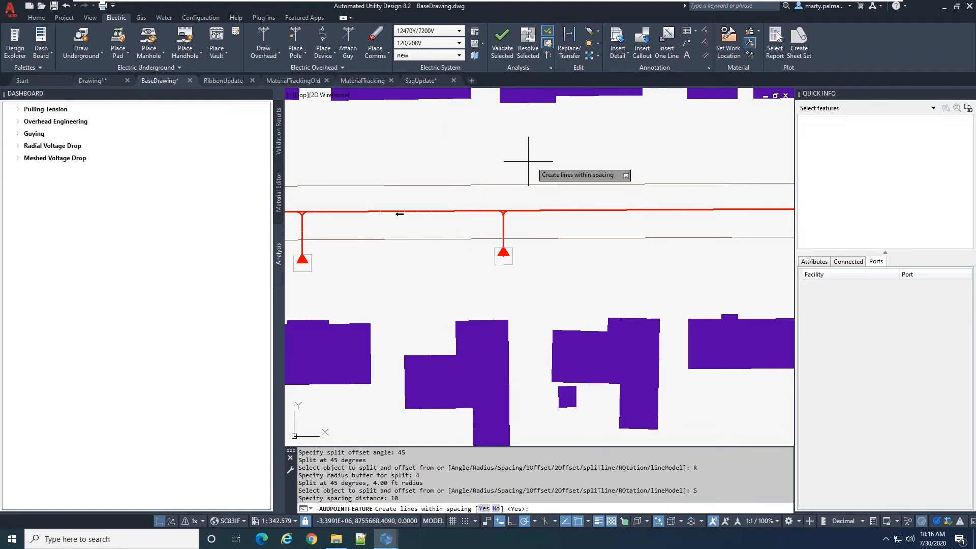
{"action": "type", "text": "Yes"}
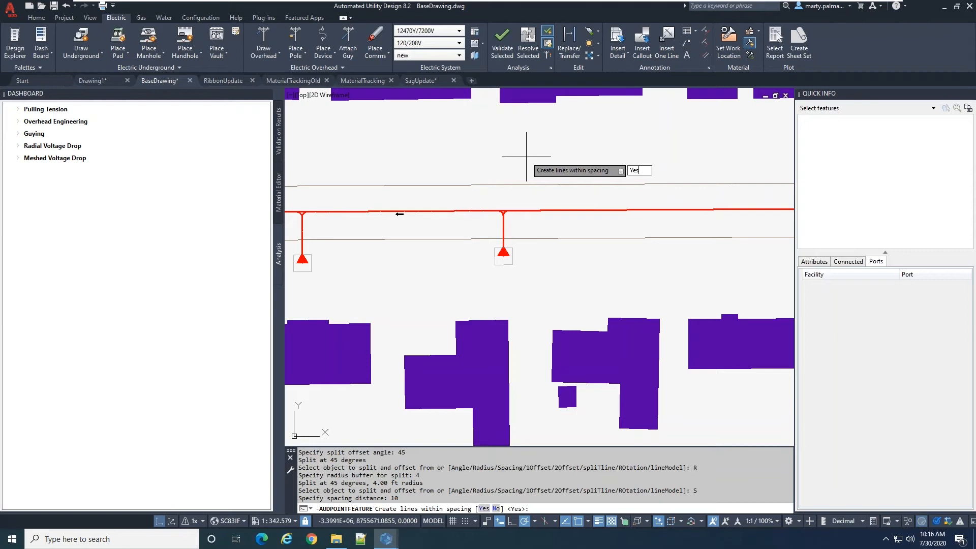
{"action": "key", "text": "Return"}
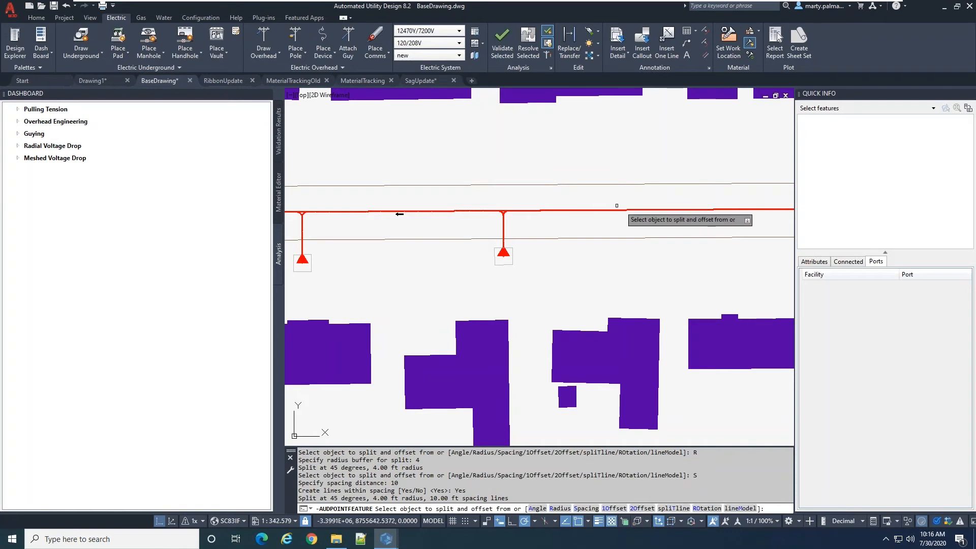
Split the underground run east of the last transformer without conductor UC6002-1PH-12KV and place the new transformer about 30.9 ft north of it
{"action": "left_click", "coordinate": [634, 210]}
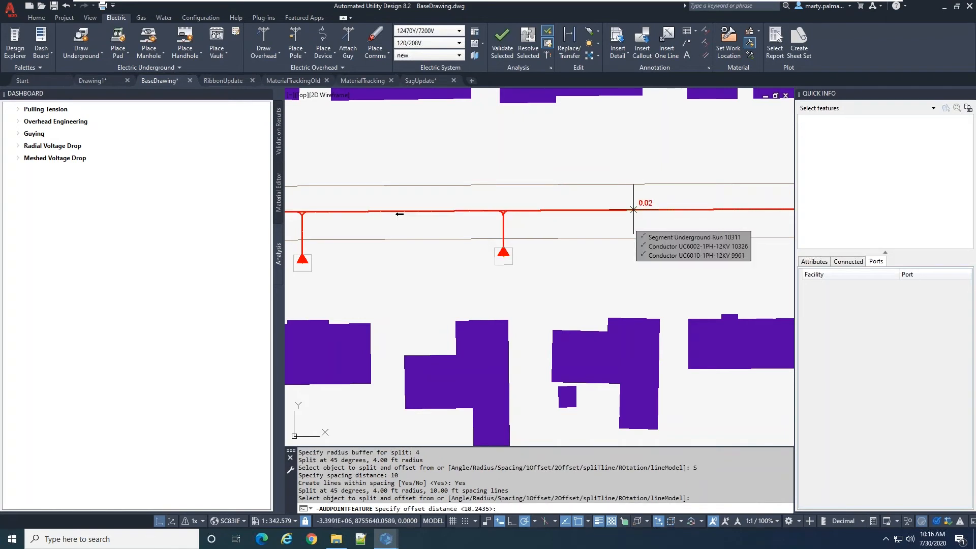
{"action": "left_click", "coordinate": [642, 247]}
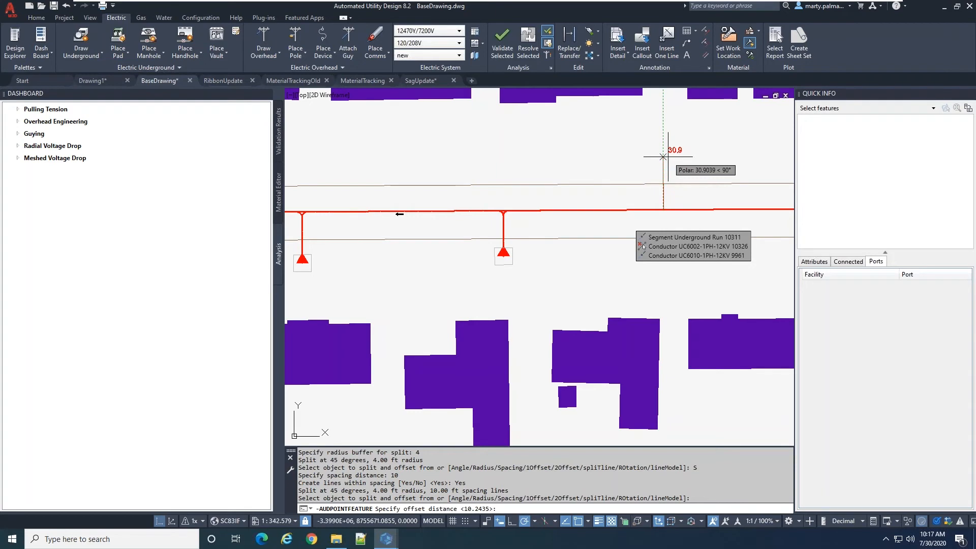
{"action": "left_click", "coordinate": [641, 157]}
{"action": "scroll", "coordinate": [600, 173], "scroll_direction": "down", "scroll_amount": 3}
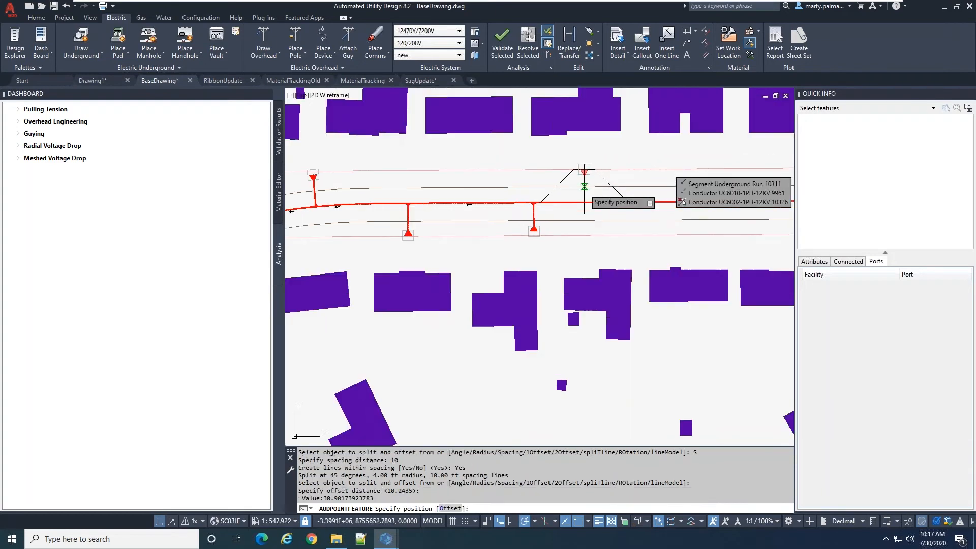
{"action": "scroll", "coordinate": [584, 177], "scroll_direction": "up", "scroll_amount": 6}
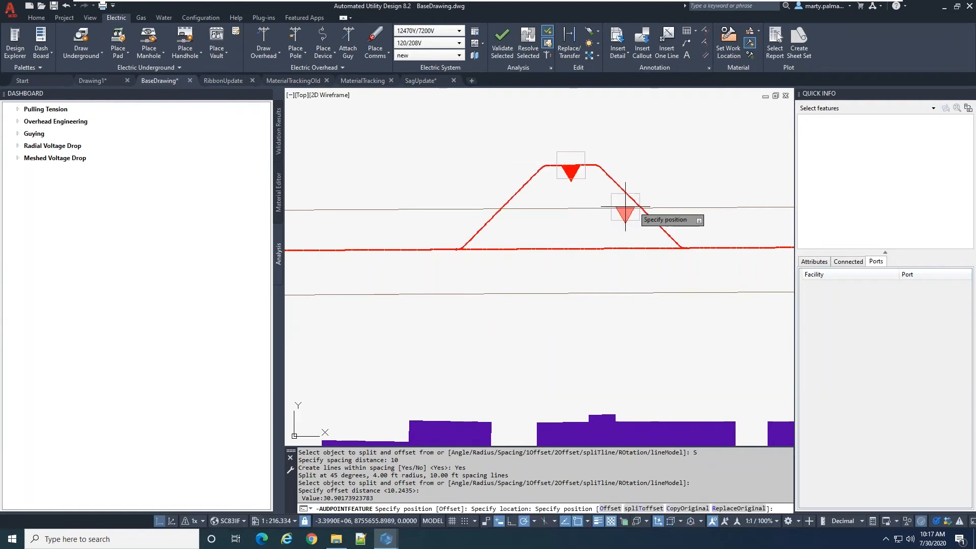
{"action": "key", "text": "Escape"}
Examine the angled split's bends at the underground run and the spaced connection at the new transformer pad
{"action": "scroll", "coordinate": [557, 262], "scroll_direction": "up", "scroll_amount": 3}
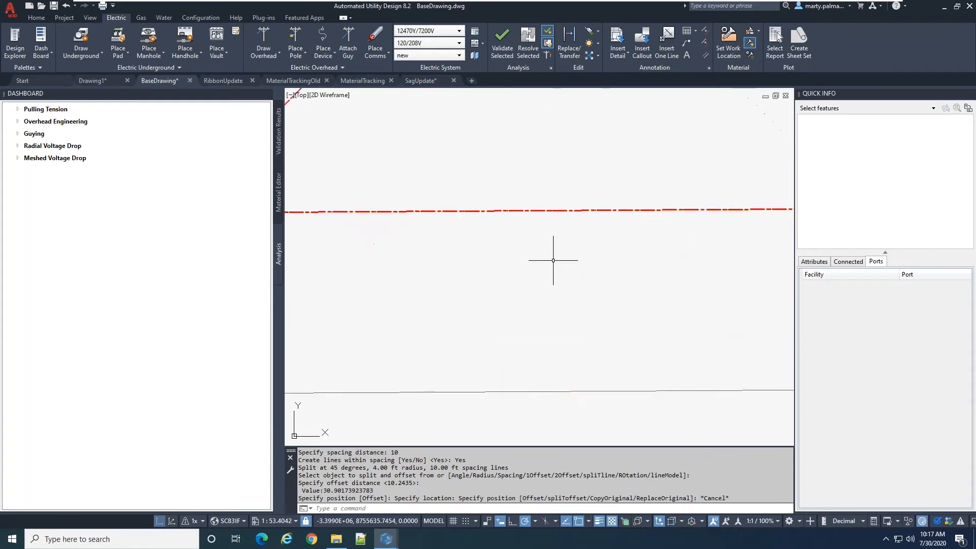
{"action": "scroll", "coordinate": [552, 268], "scroll_direction": "down", "scroll_amount": 2}
{"action": "scroll", "coordinate": [523, 215], "scroll_direction": "down", "scroll_amount": 1}
{"action": "scroll", "coordinate": [474, 218], "scroll_direction": "up", "scroll_amount": 1}
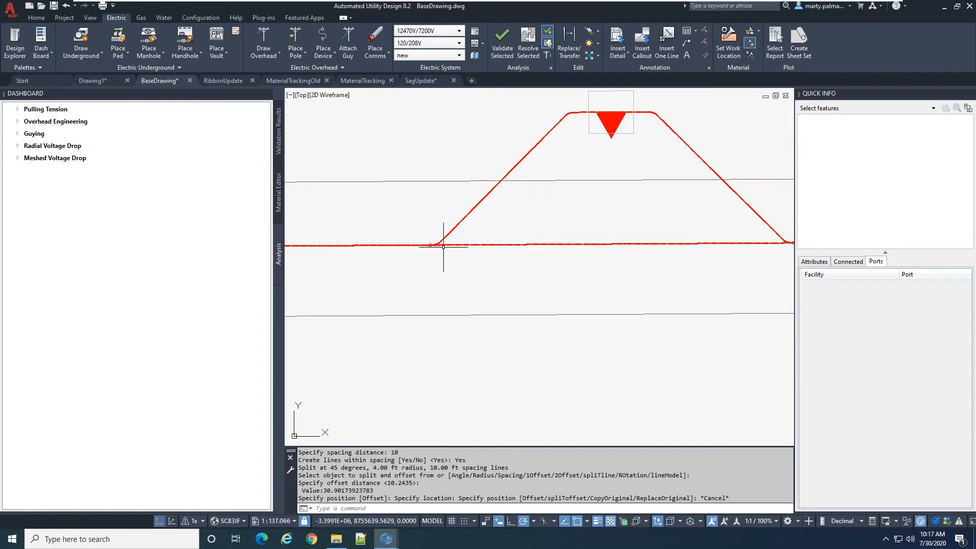
{"action": "scroll", "coordinate": [443, 246], "scroll_direction": "up", "scroll_amount": 2}
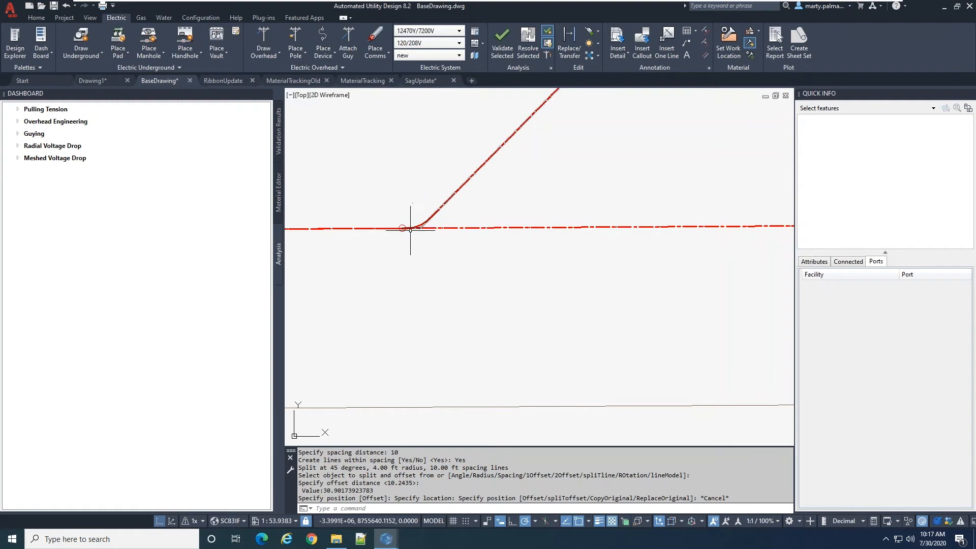
{"action": "scroll", "coordinate": [412, 266], "scroll_direction": "down", "scroll_amount": 3}
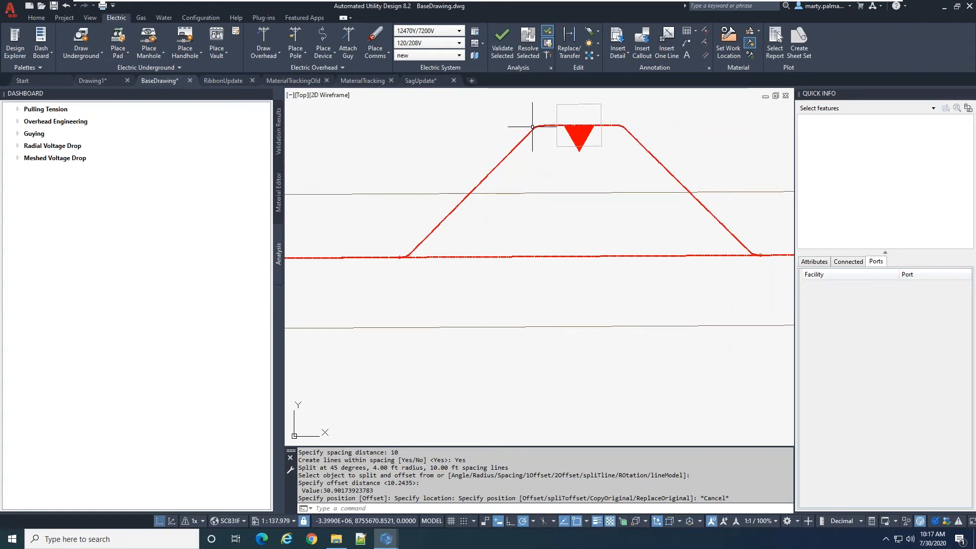
{"action": "mouse_move", "coordinate": [576, 126]}
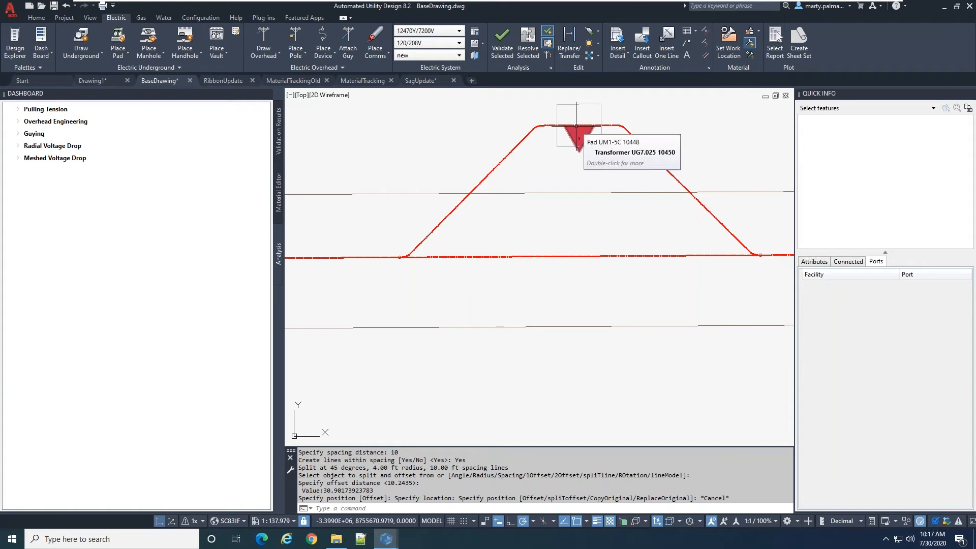
{"action": "scroll", "coordinate": [458, 224], "scroll_direction": "down", "scroll_amount": 2}
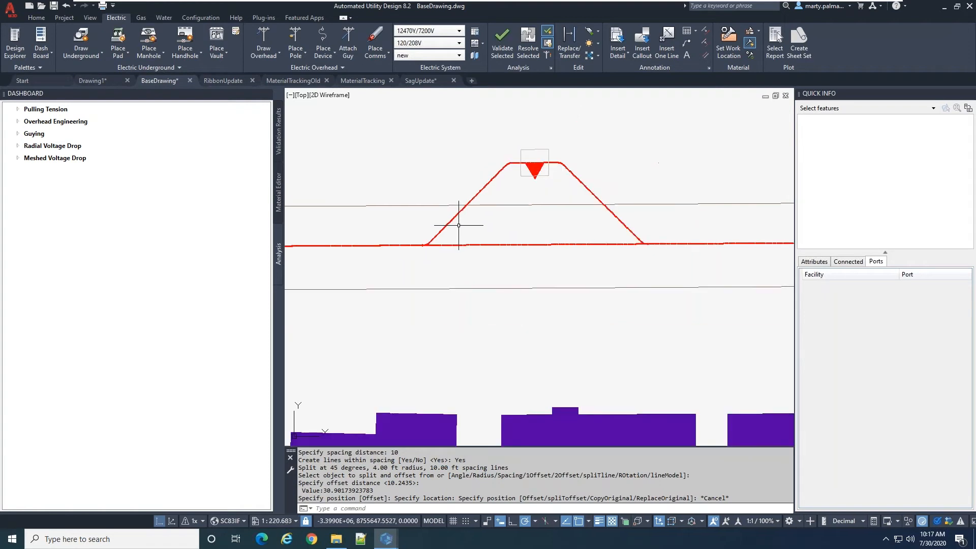
Inspect the angled split and its transformer in the 3D view, and return the drawing to 2D
{"action": "left_click", "coordinate": [170, 522]}
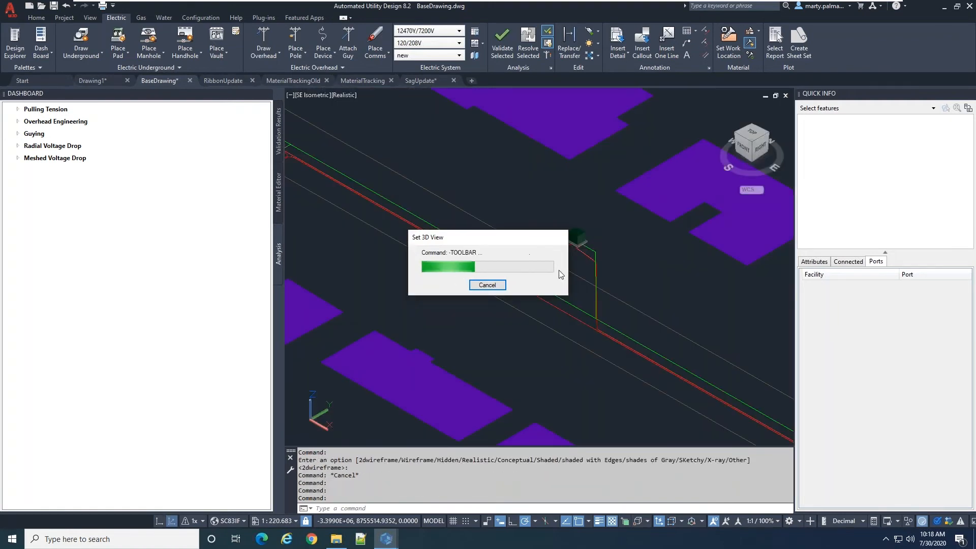
{"action": "scroll", "coordinate": [561, 268], "scroll_direction": "up", "scroll_amount": 5}
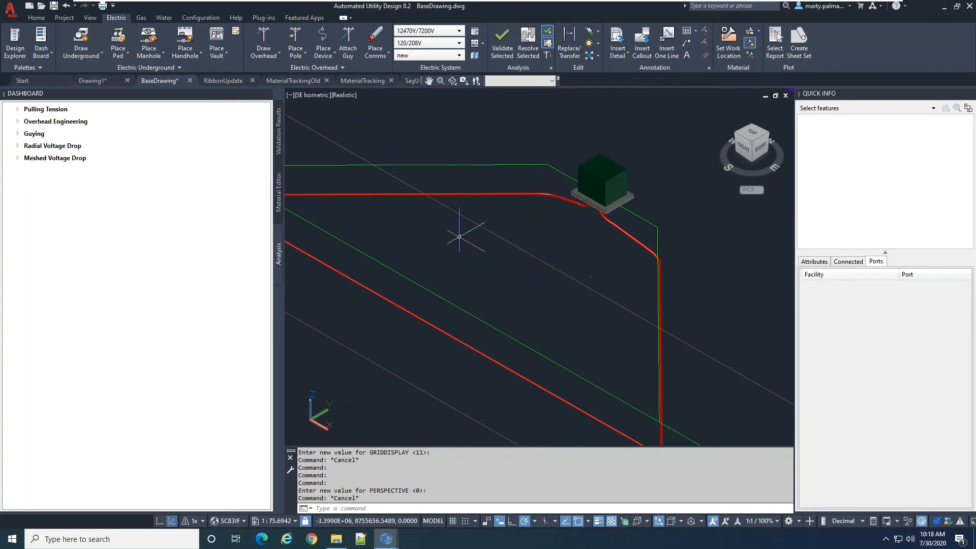
{"action": "scroll", "coordinate": [510, 271], "scroll_direction": "down", "scroll_amount": 2}
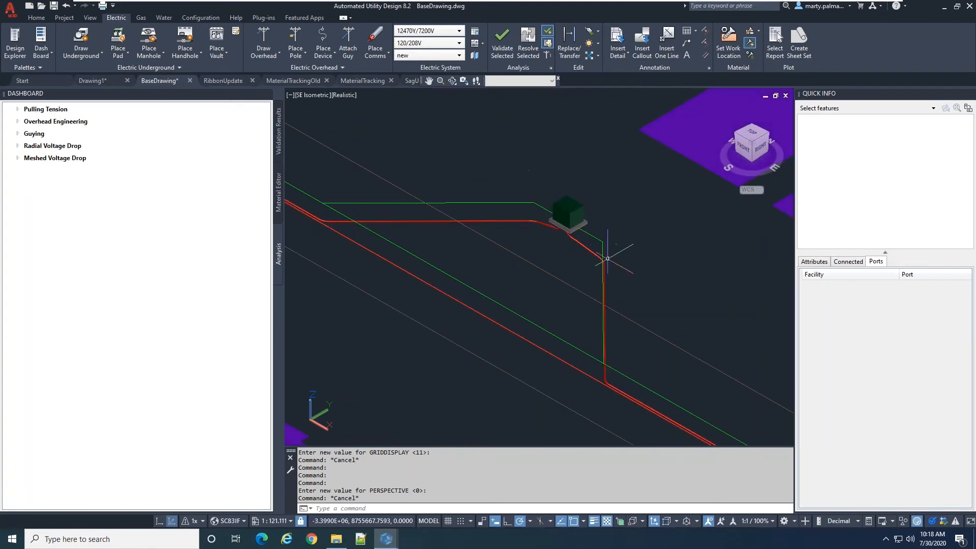
{"action": "scroll", "coordinate": [582, 275], "scroll_direction": "up", "scroll_amount": 2}
{"action": "scroll", "coordinate": [582, 276], "scroll_direction": "down", "scroll_amount": 5}
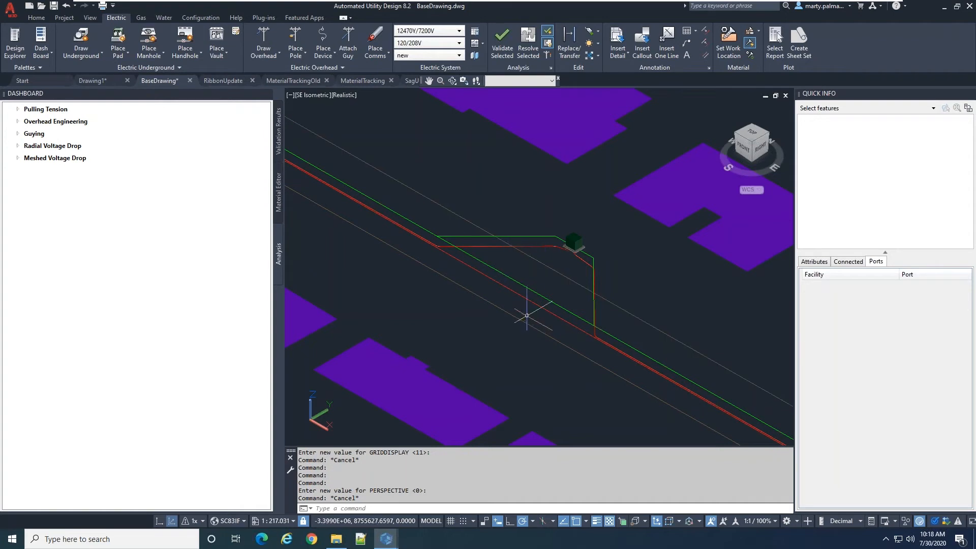
{"action": "scroll", "coordinate": [558, 274], "scroll_direction": "up", "scroll_amount": 2}
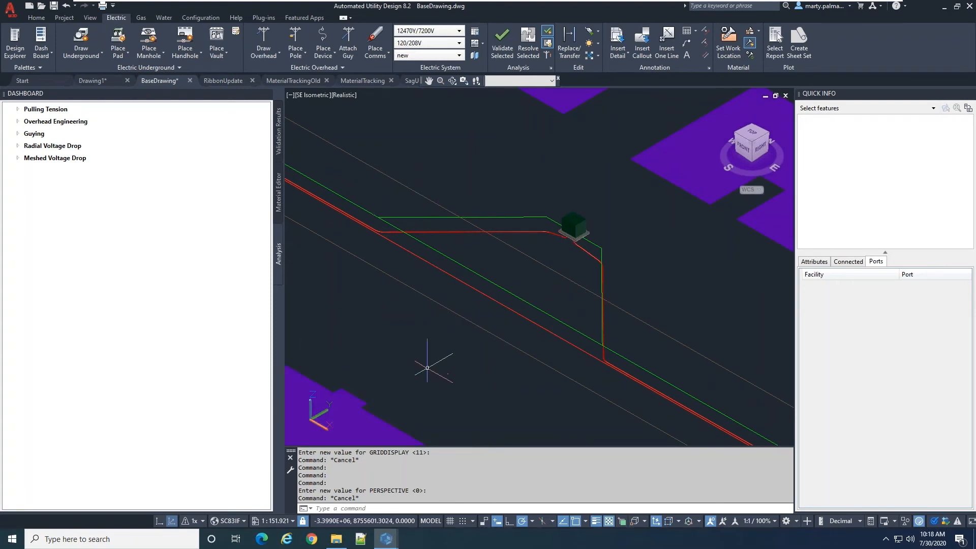
{"action": "left_click", "coordinate": [161, 520]}
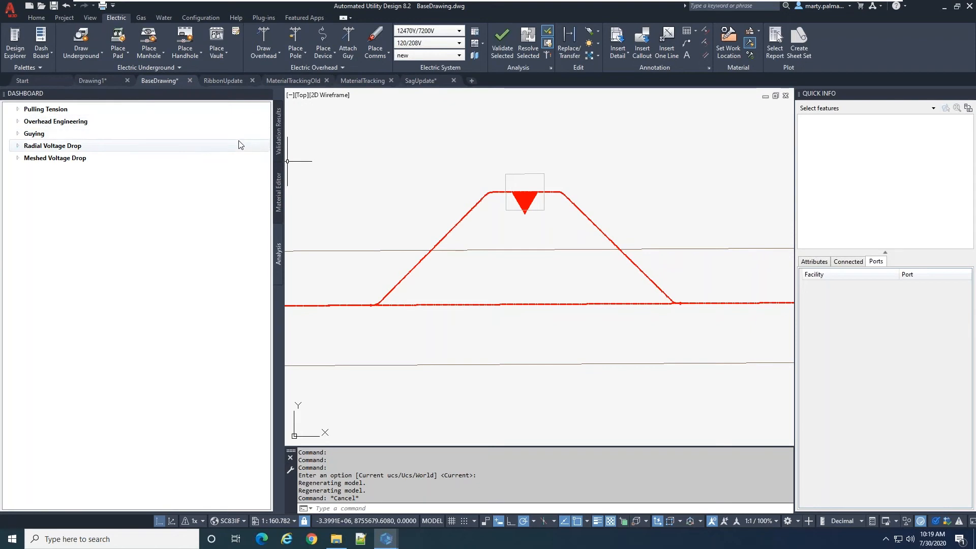
Switch to the RibbonUpdate drawing and show the New Electric Underground panel on the Electric ribbon
{"action": "left_click", "coordinate": [227, 79]}
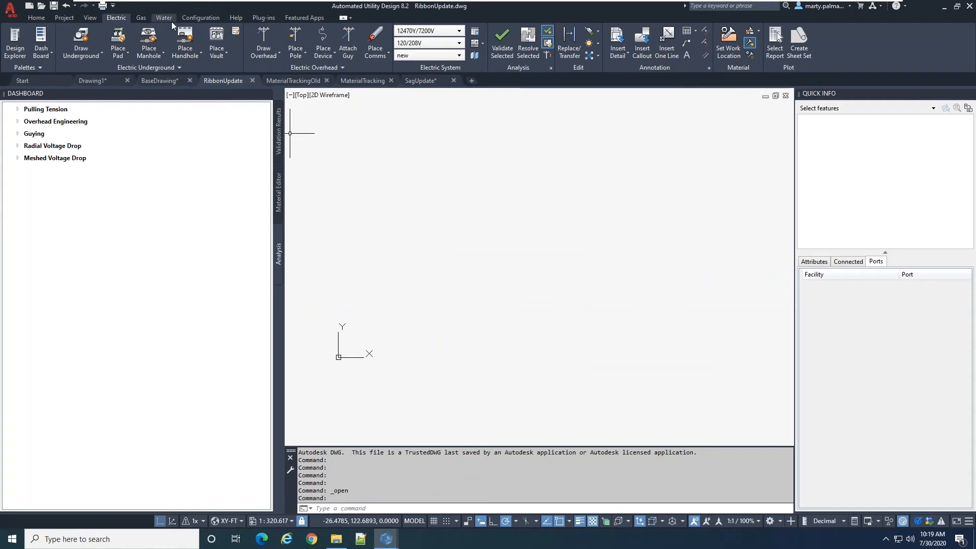
{"action": "right_click", "coordinate": [374, 17]}
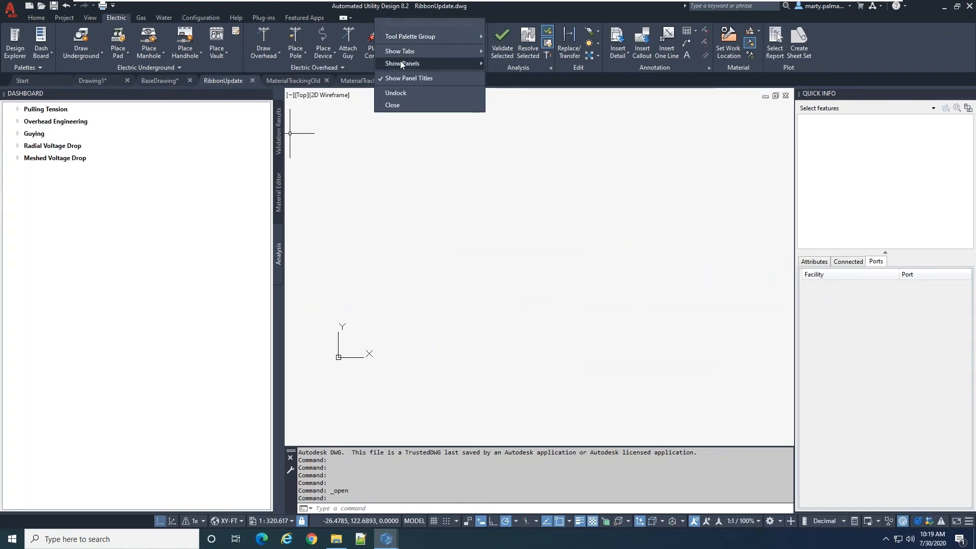
{"action": "mouse_move", "coordinate": [400, 62]}
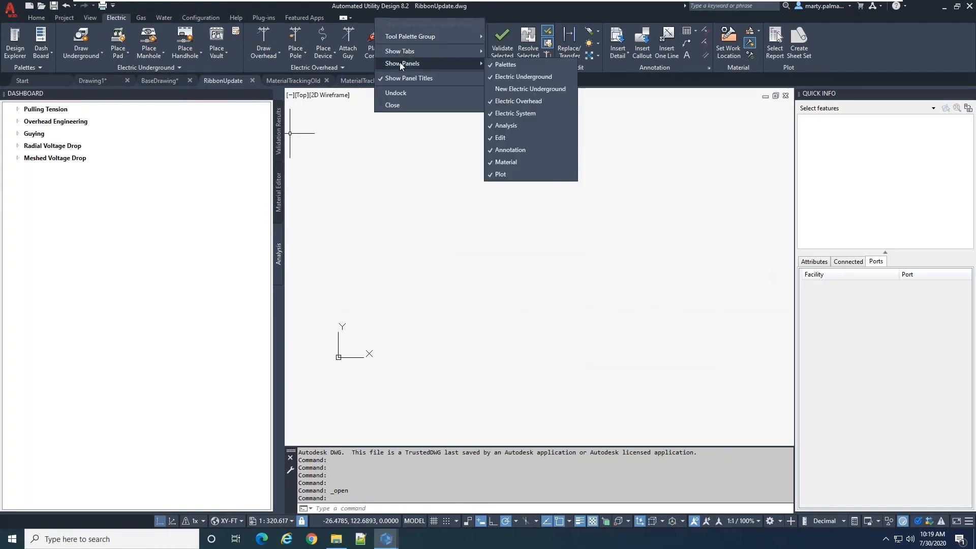
{"action": "left_click", "coordinate": [523, 89]}
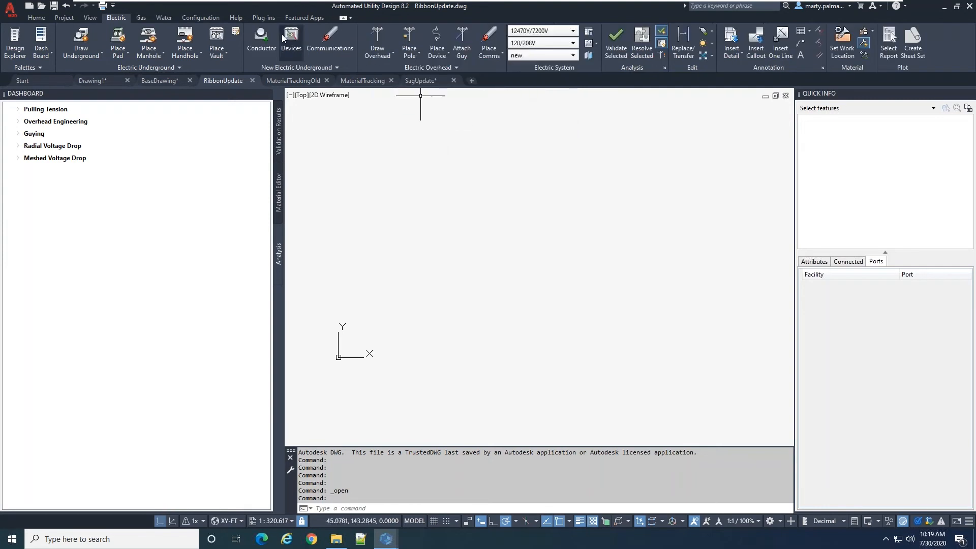
Review the model defaults in the expanded Electric Underground panel and the list of Draw Underground commands
{"action": "left_click", "coordinate": [160, 69]}
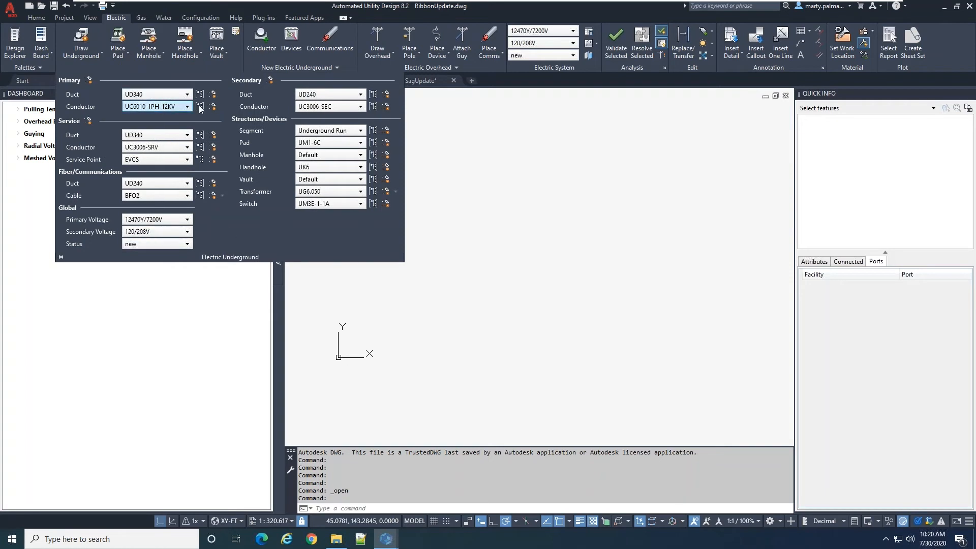
{"action": "left_click", "coordinate": [86, 53]}
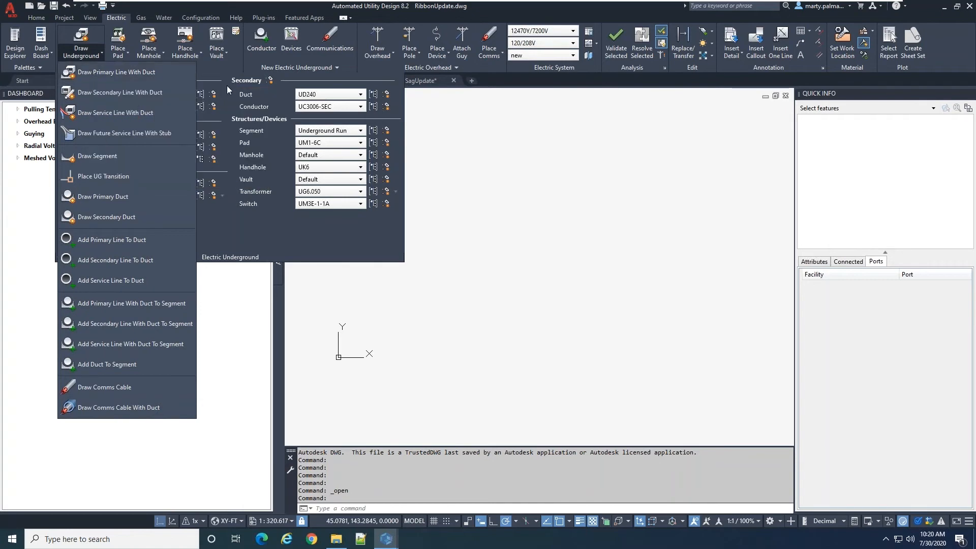
{"action": "left_click", "coordinate": [227, 86]}
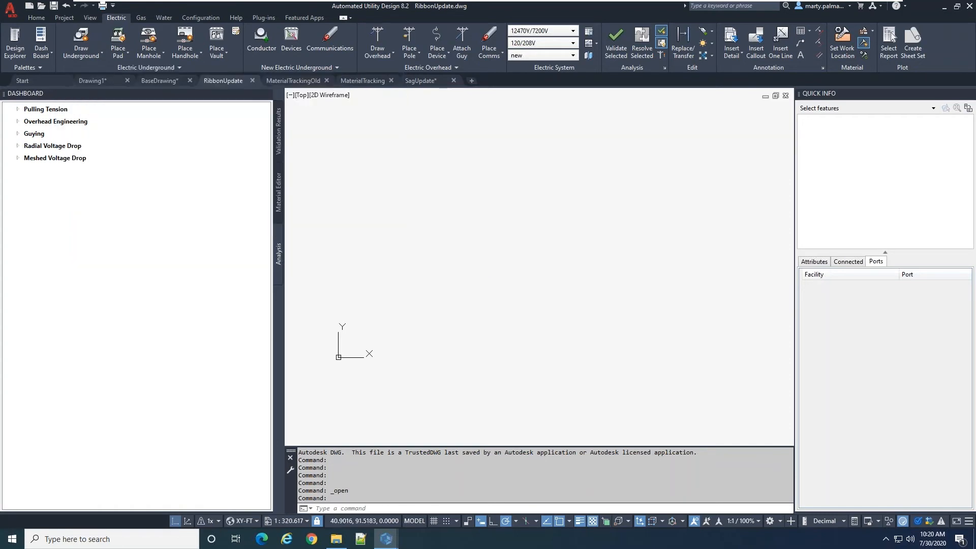
Open the Customize User Interface editor with CUI and expand the ribbon panels of the AUDCONTROLS partial customization file
{"action": "type", "text": "CUI"}
{"action": "key", "text": "Return"}
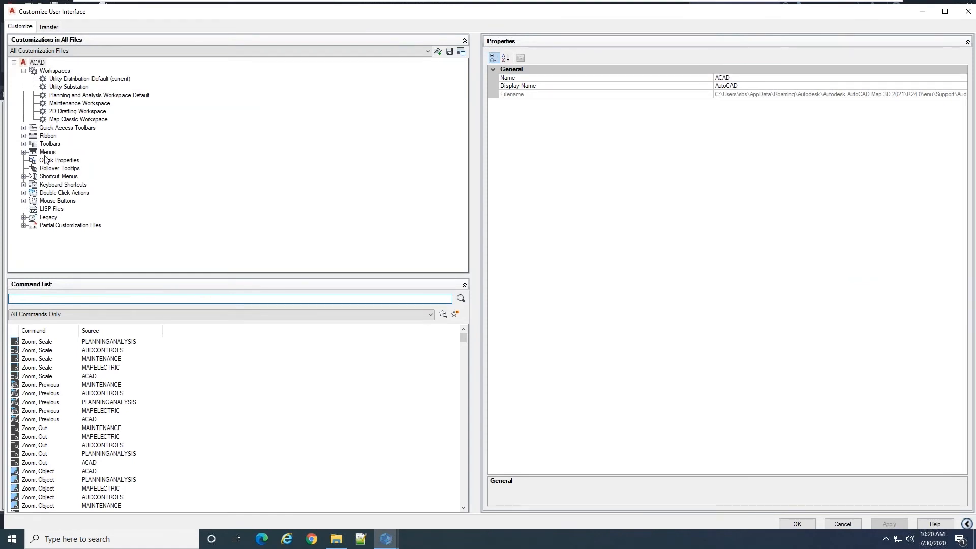
{"action": "left_click", "coordinate": [23, 225]}
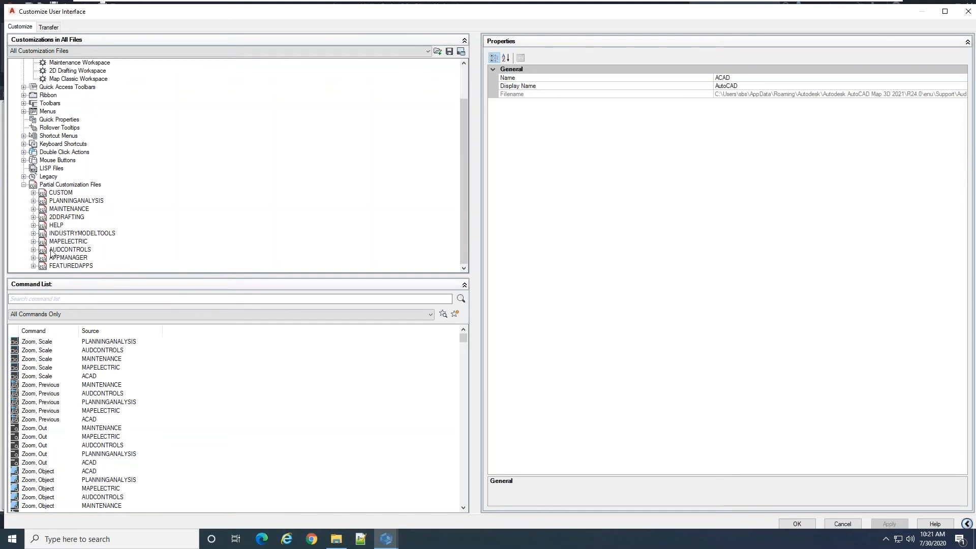
{"action": "left_click", "coordinate": [33, 250]}
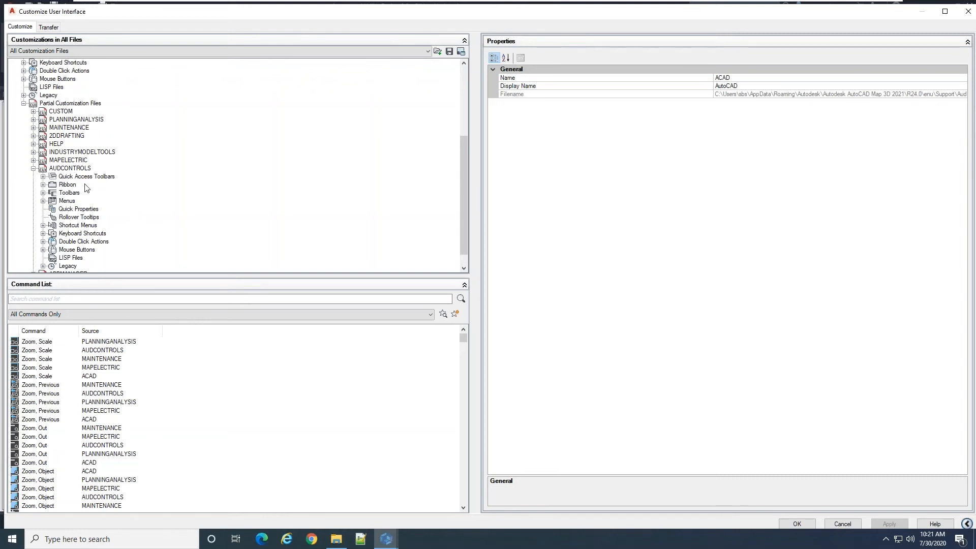
{"action": "left_click", "coordinate": [43, 186]}
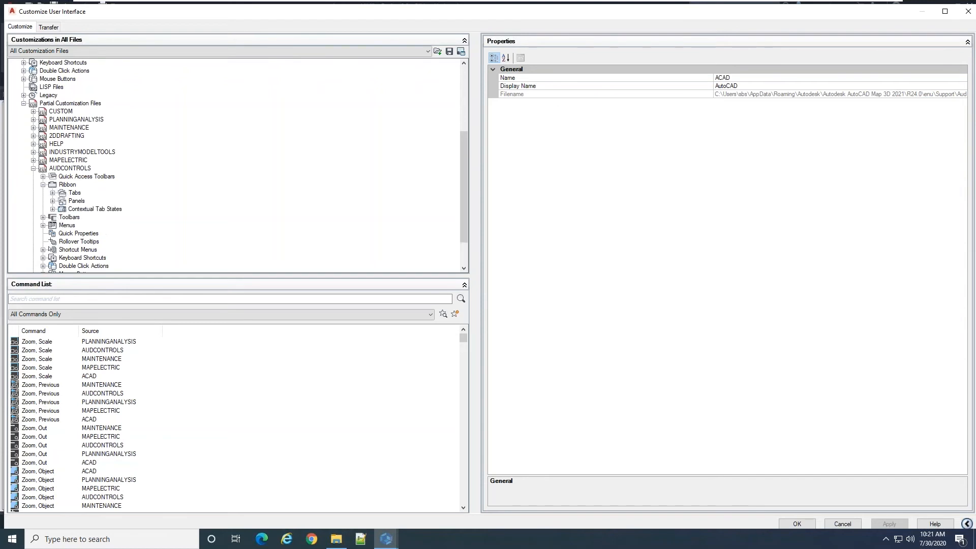
{"action": "left_click", "coordinate": [52, 201]}
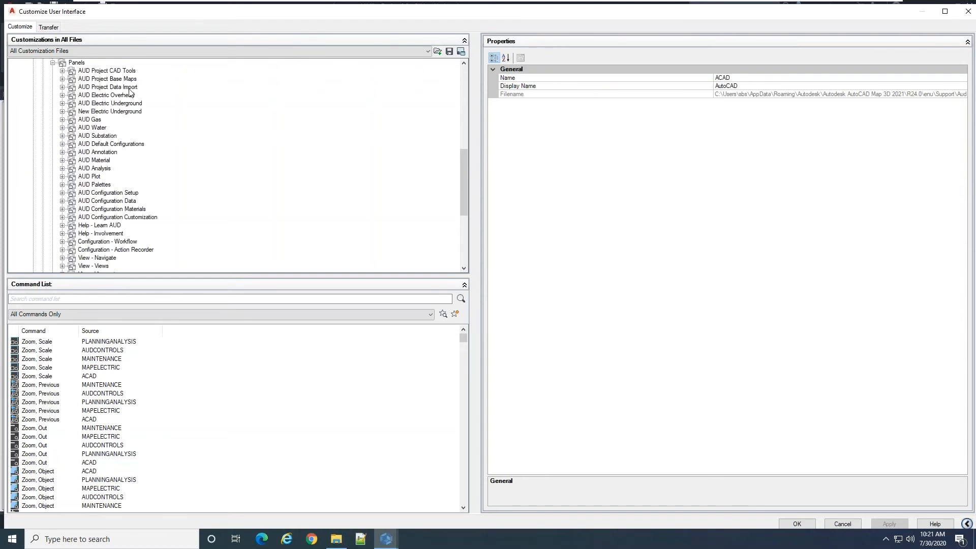
Preview the New Electric Underground panel and expand its Row 1 to examine the controls it contains
{"action": "left_click", "coordinate": [93, 112]}
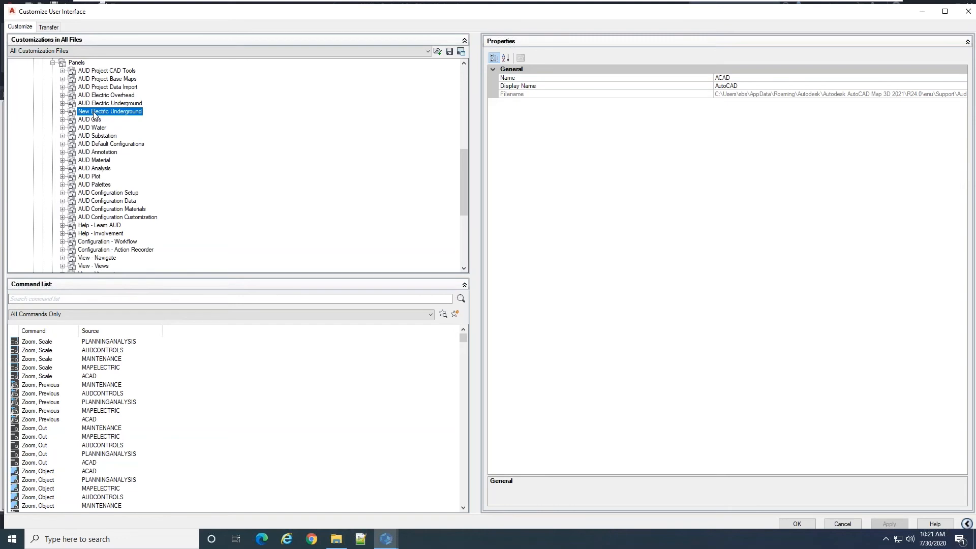
{"action": "left_click", "coordinate": [62, 112]}
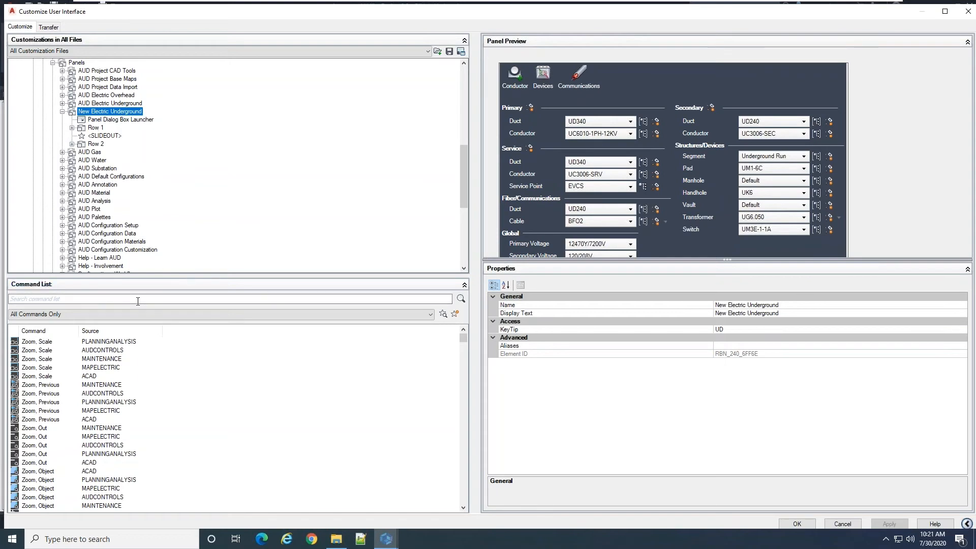
{"action": "left_click", "coordinate": [72, 128]}
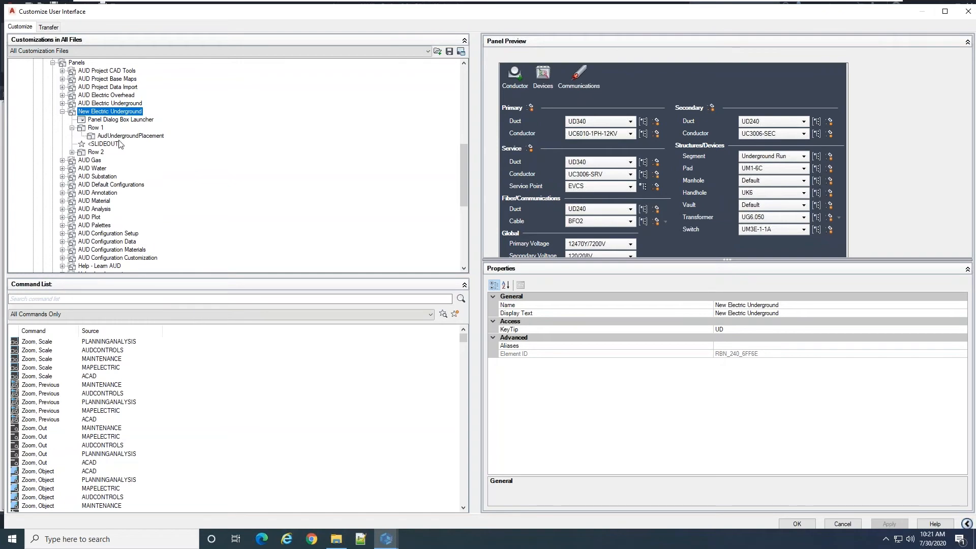
Filter the command list to Ribbon Control Elements, review the available AUD controls, and close the customization editor
{"action": "left_click", "coordinate": [115, 298]}
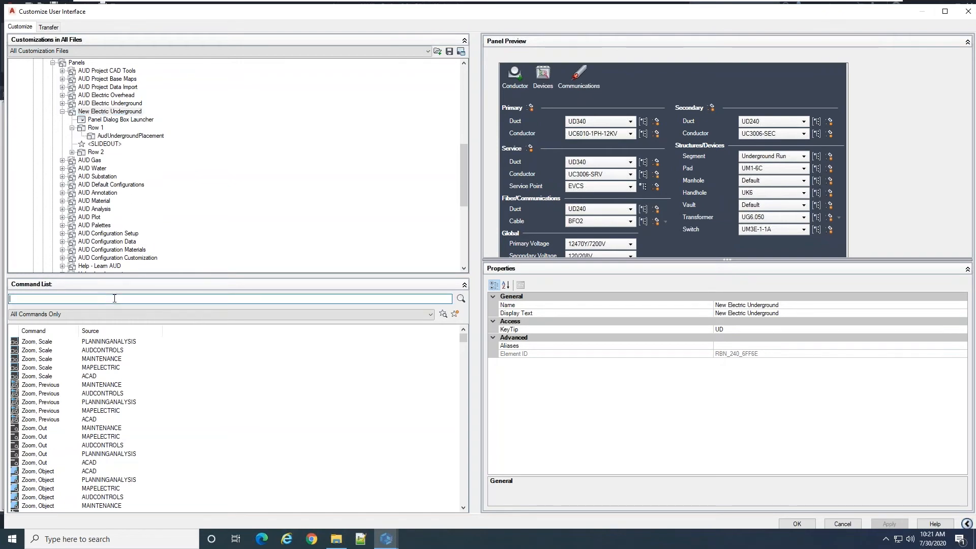
{"action": "left_click", "coordinate": [108, 315]}
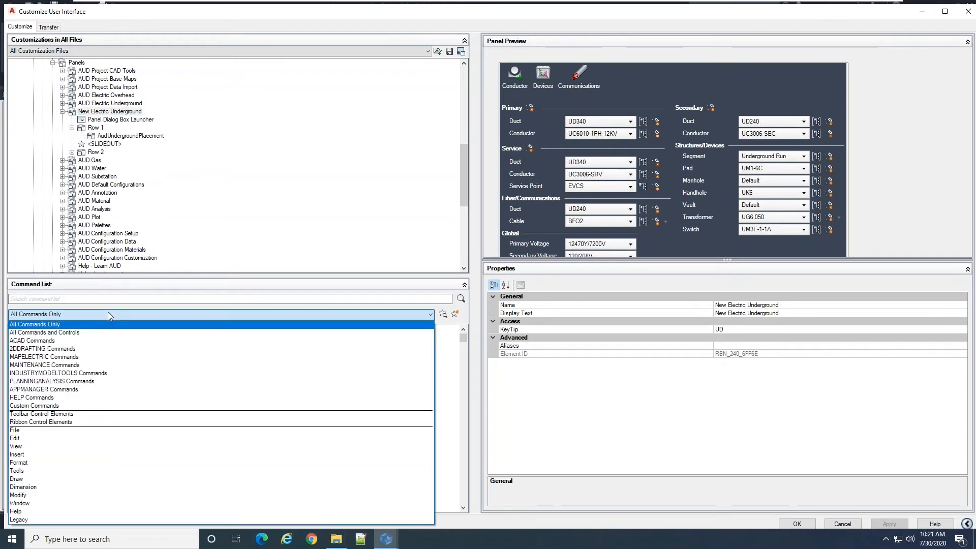
{"action": "left_click", "coordinate": [68, 424]}
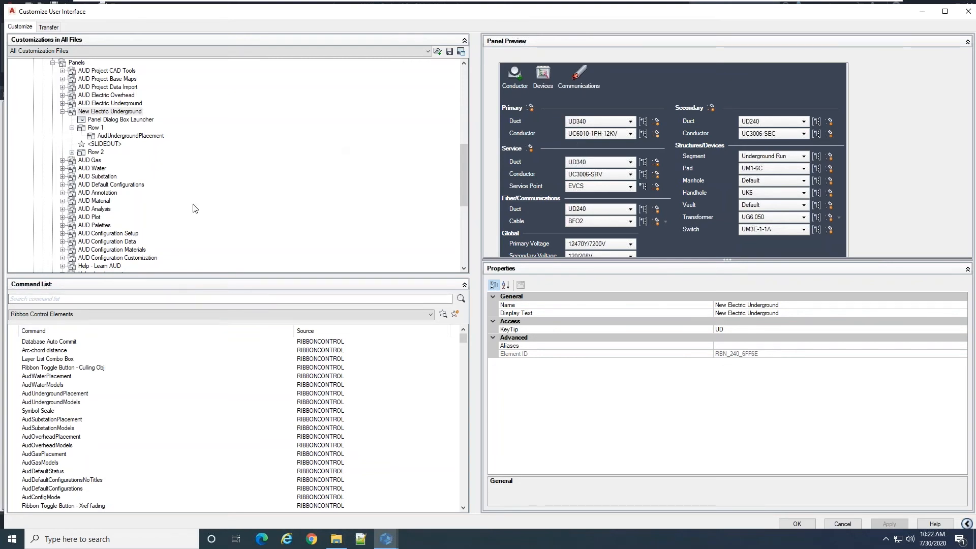
{"action": "left_click", "coordinate": [968, 11]}
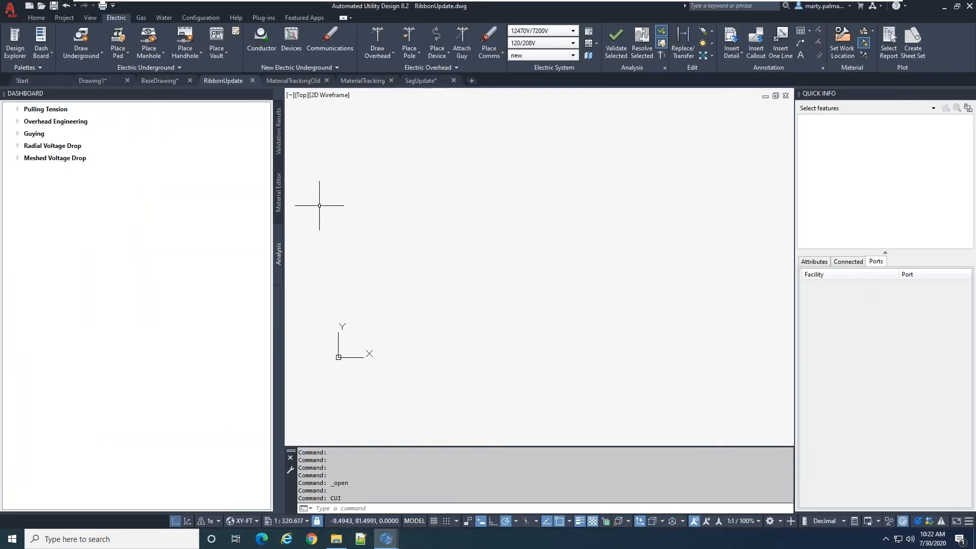
Open AUD Options from the Configuration ribbon and show the settings of the Default entry under Default Profiles
{"action": "left_click", "coordinate": [197, 15]}
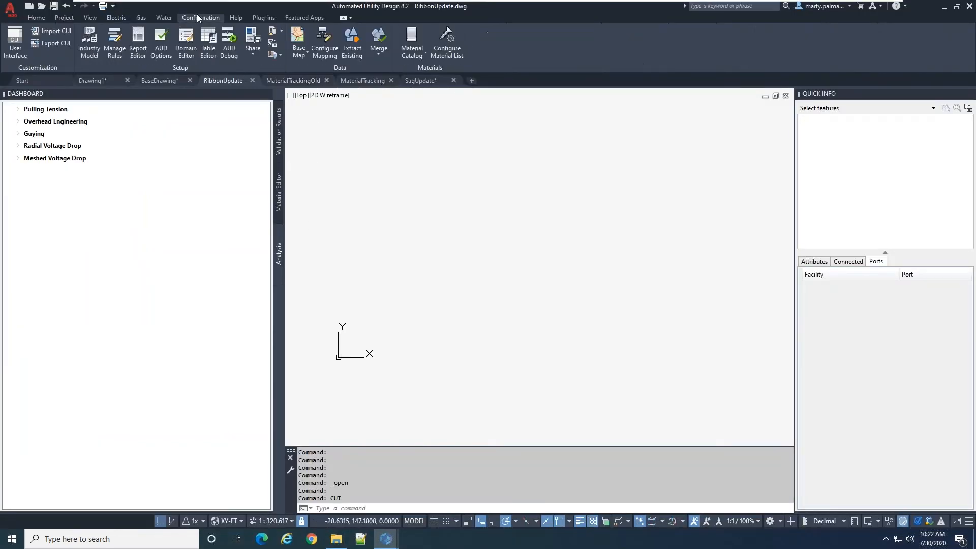
{"action": "left_click", "coordinate": [161, 38]}
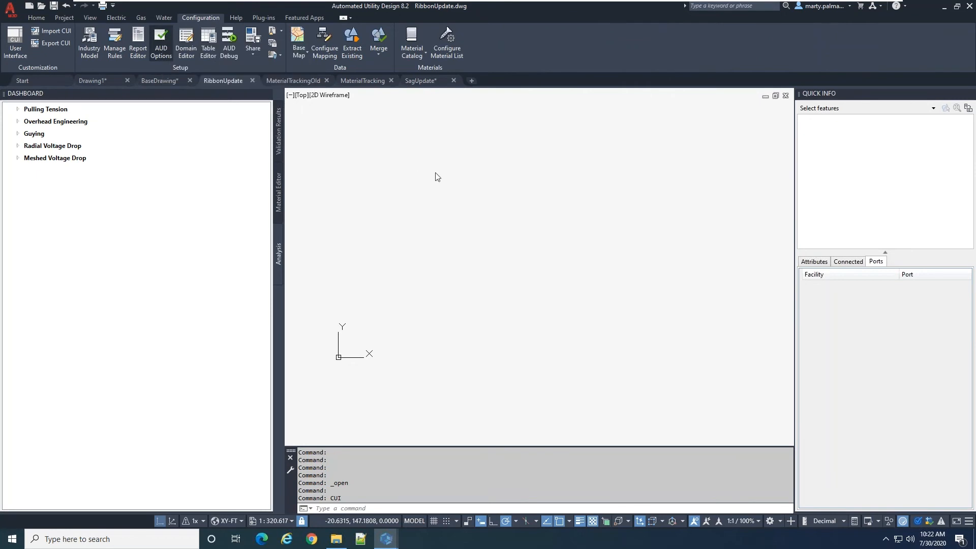
{"action": "left_click", "coordinate": [246, 99]}
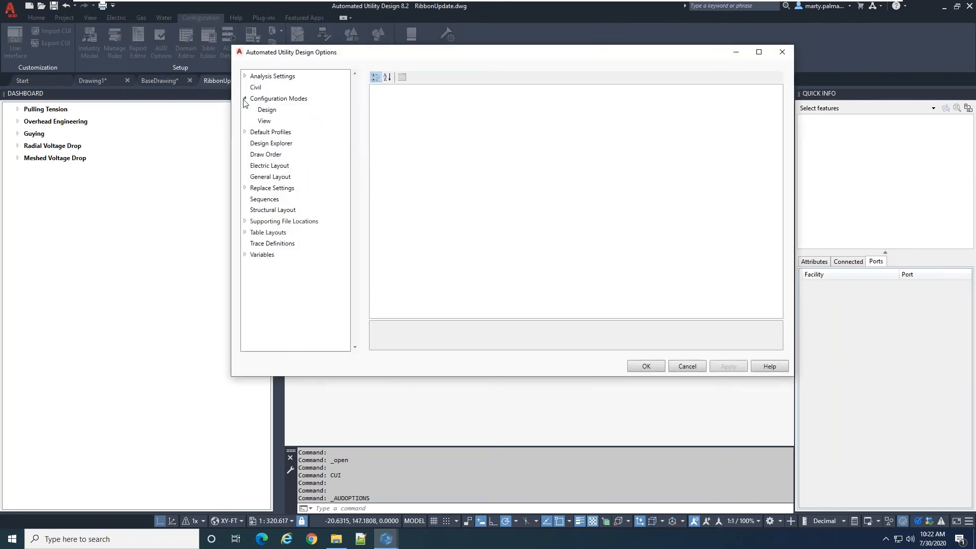
{"action": "left_click", "coordinate": [245, 98]}
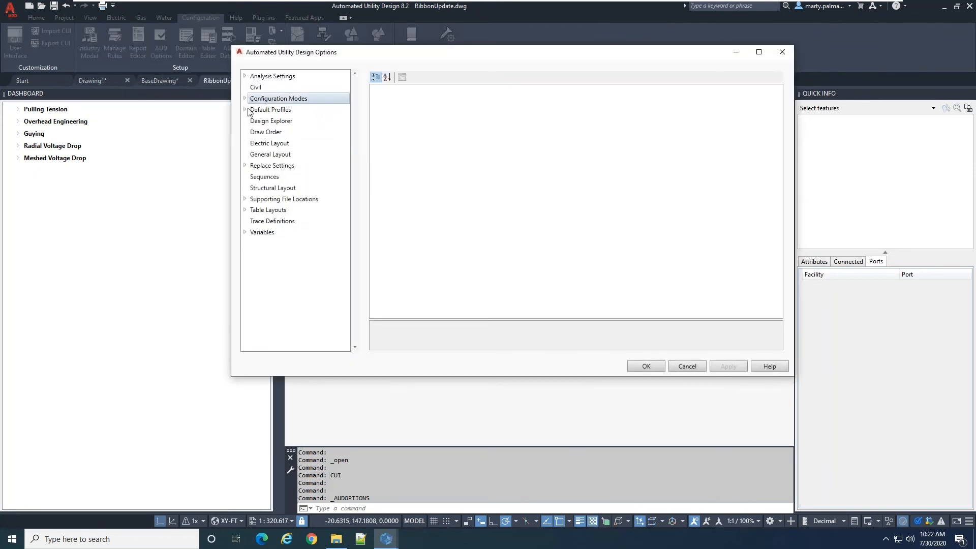
{"action": "left_click", "coordinate": [245, 109]}
{"action": "left_click", "coordinate": [245, 110]}
{"action": "left_click", "coordinate": [267, 121]}
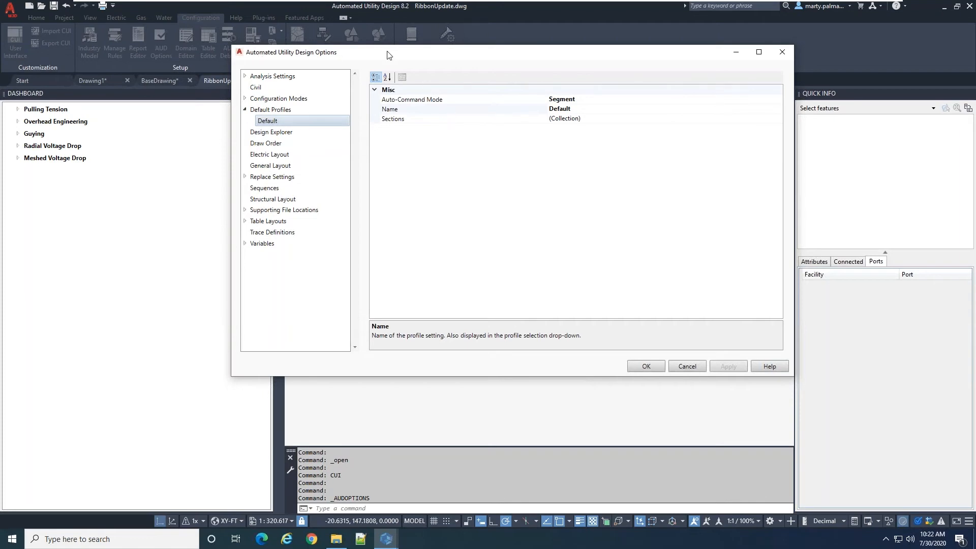
Review the available Auto-Command Mode choices for the Default profile and leave the options without saving
{"action": "left_click", "coordinate": [629, 99]}
{"action": "left_click", "coordinate": [778, 100]}
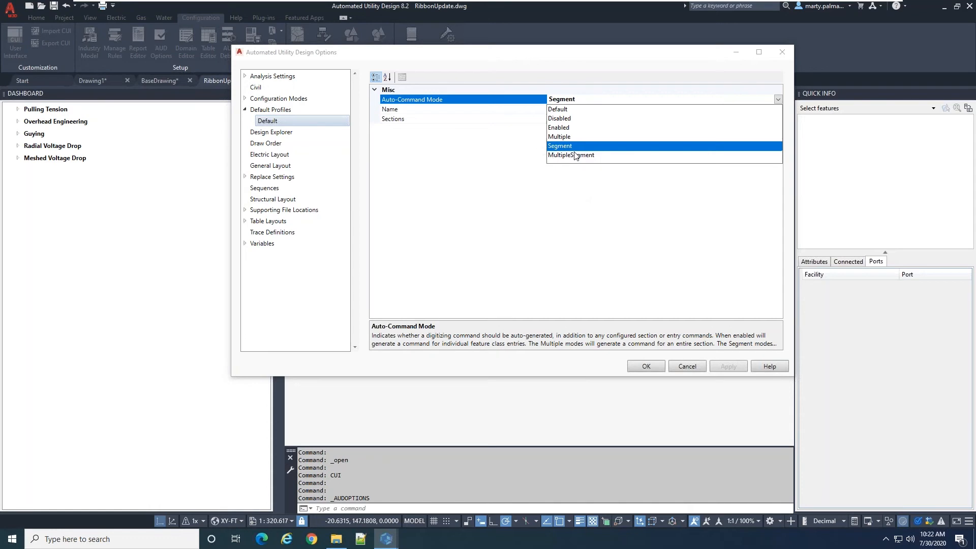
{"action": "left_click", "coordinate": [520, 154]}
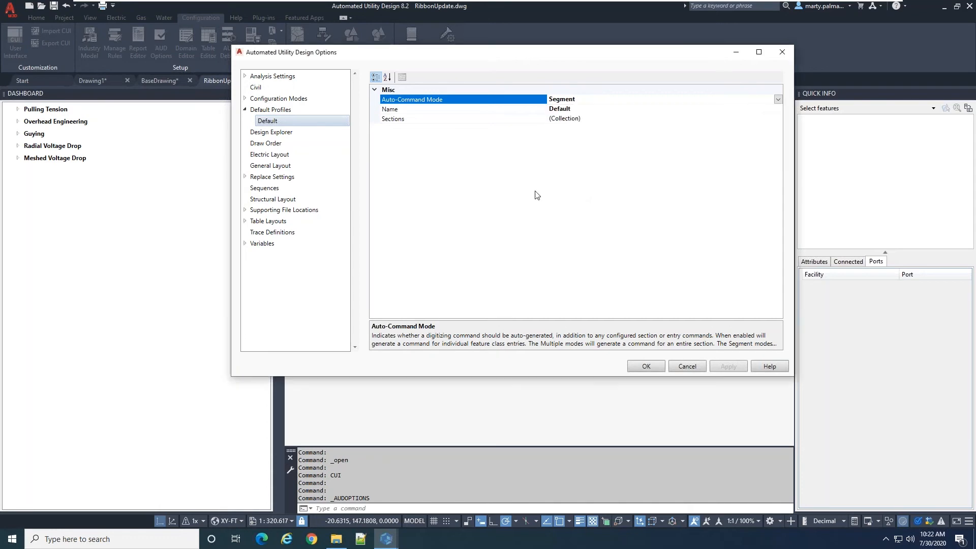
{"action": "left_click", "coordinate": [688, 366]}
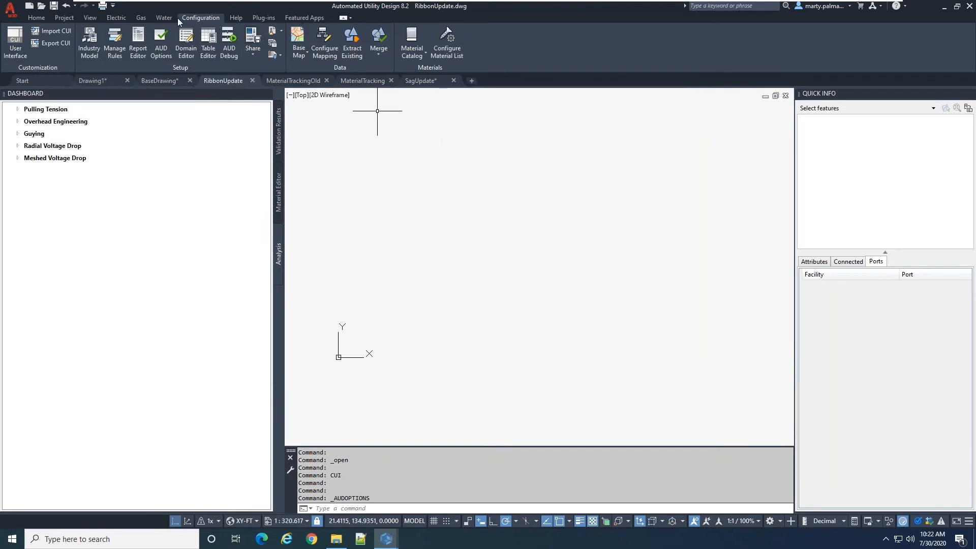
Draw a UC6010-1PH-12KV primary conductor in an underground run about 103 ft long at about 10°, using the New Electric Underground panel
{"action": "left_click", "coordinate": [125, 17]}
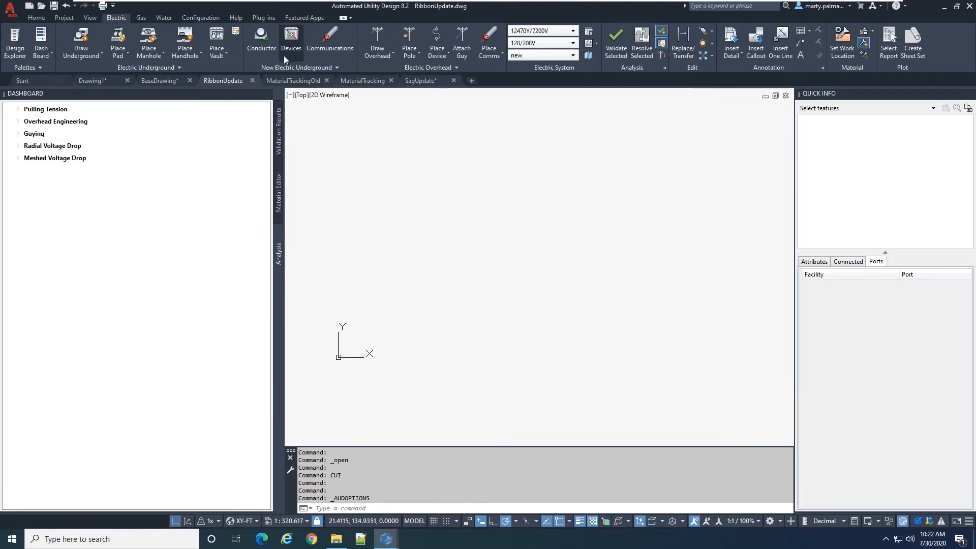
{"action": "left_click", "coordinate": [280, 69]}
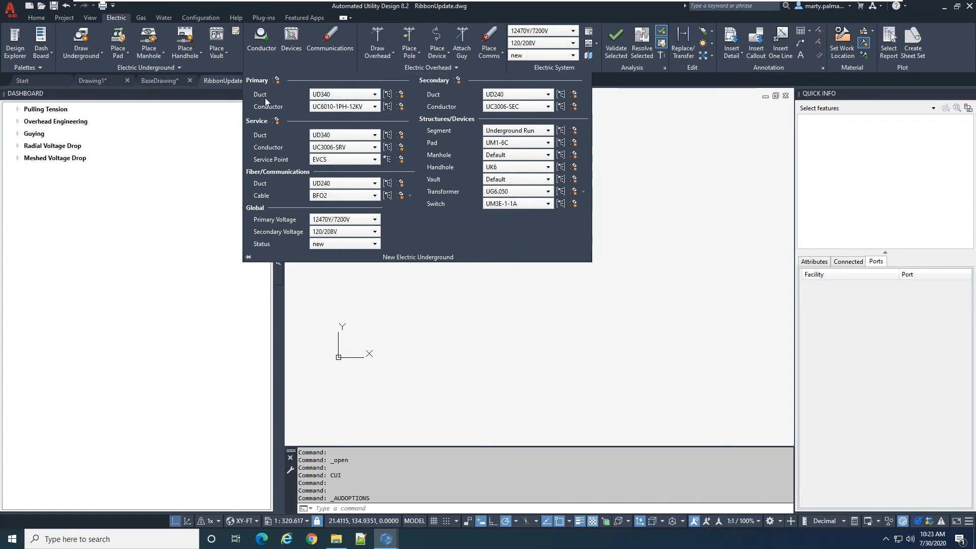
{"action": "left_click", "coordinate": [402, 105]}
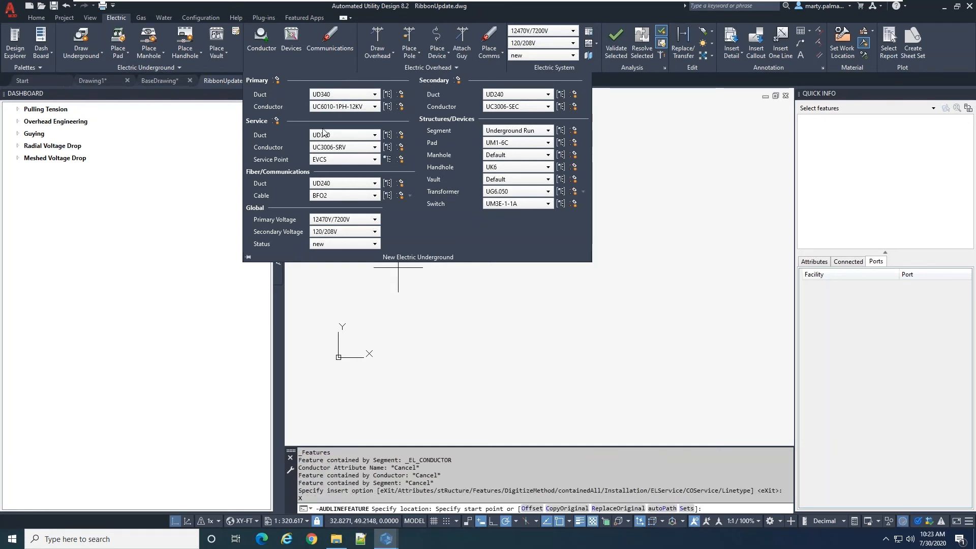
{"action": "left_click", "coordinate": [384, 323]}
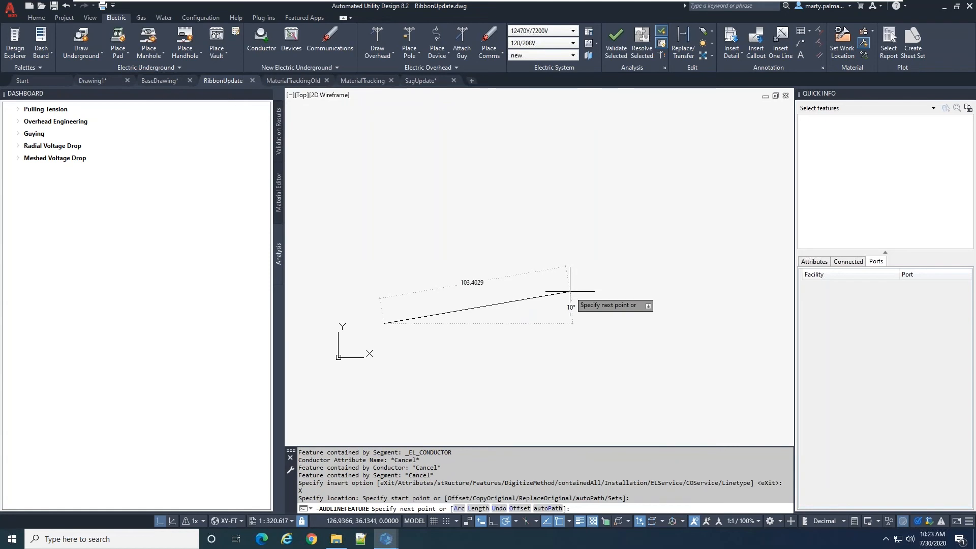
{"action": "left_click", "coordinate": [570, 292]}
{"action": "key", "text": "Return"}
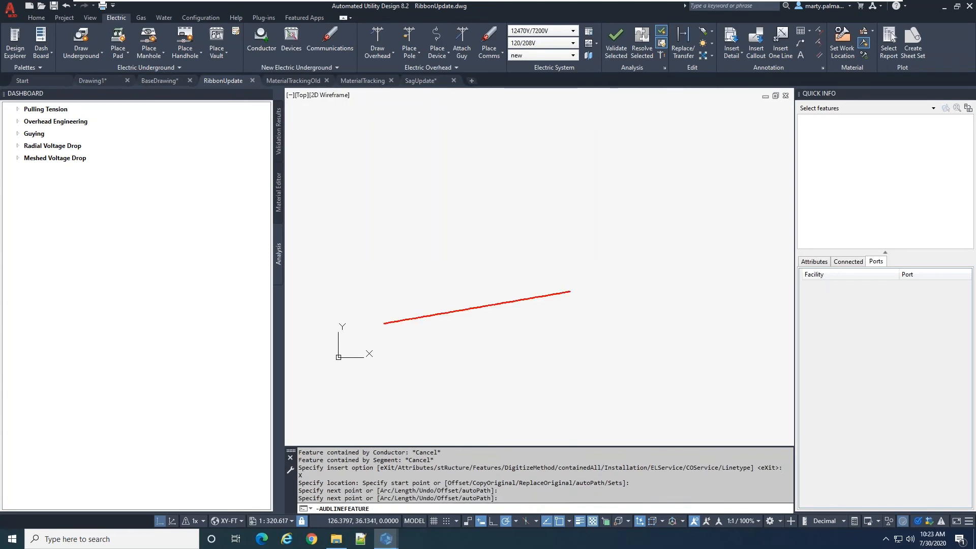
{"action": "key", "text": "Escape"}
Select the new underground run to check its contained features in Quick Info, and delete it from the drawing
{"action": "left_click", "coordinate": [538, 327]}
{"action": "left_click", "coordinate": [495, 283]}
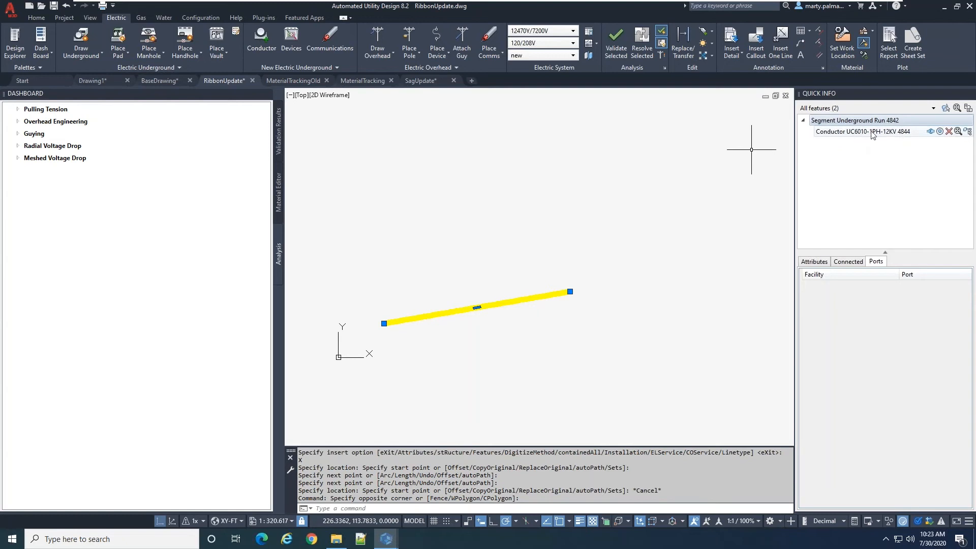
{"action": "key", "text": "Escape"}
{"action": "left_click_drag", "start_coordinate": [496, 348], "coordinate": [474, 290]}
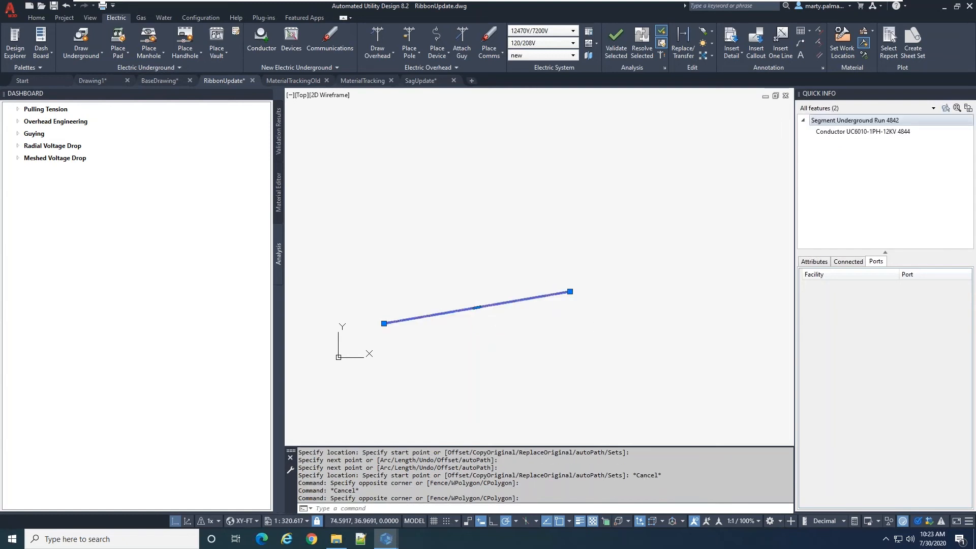
{"action": "key", "text": "Delete"}
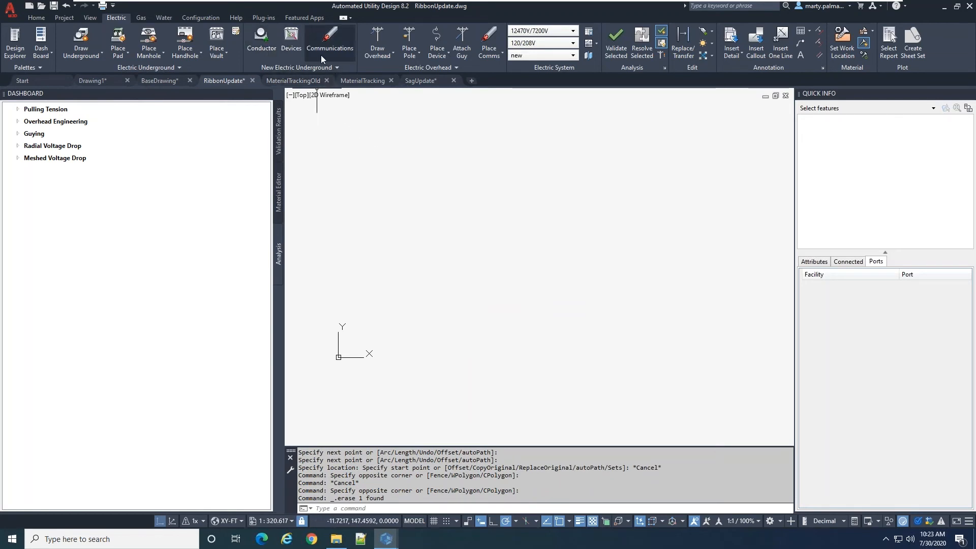
Review the expanded New Electric Underground panel and the Structures/Devices defaults offered by its Devices control
{"action": "left_click", "coordinate": [319, 70]}
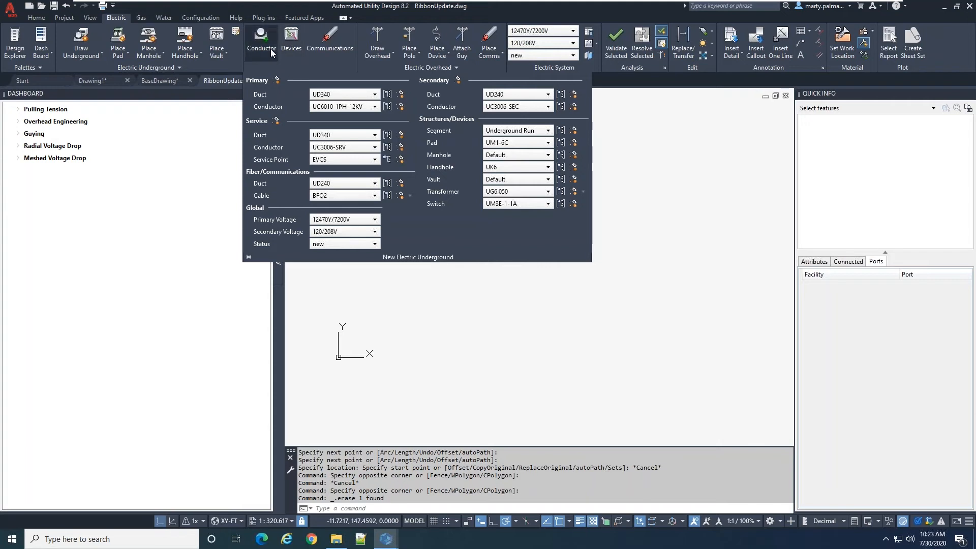
{"action": "mouse_move", "coordinate": [293, 49]}
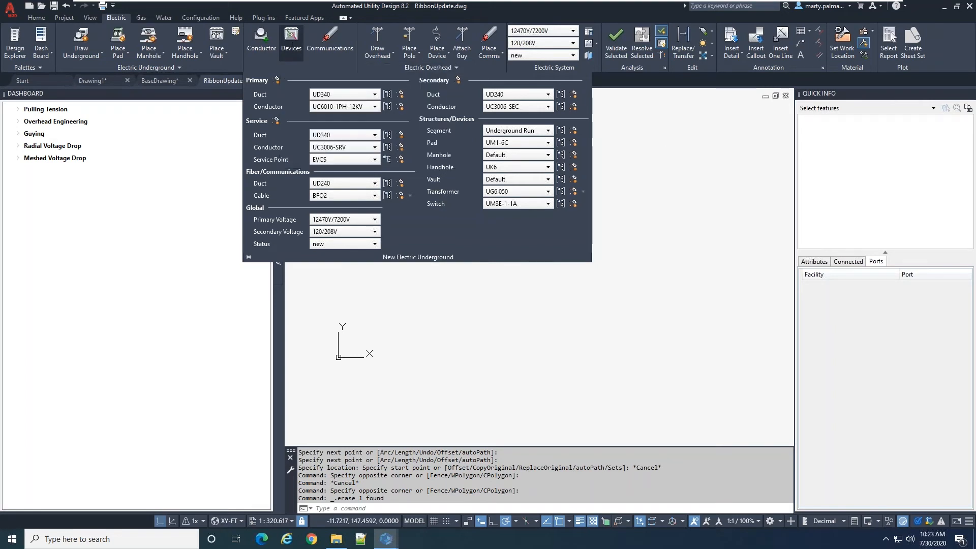
{"action": "left_click", "coordinate": [671, 144]}
{"action": "left_click", "coordinate": [459, 96]}
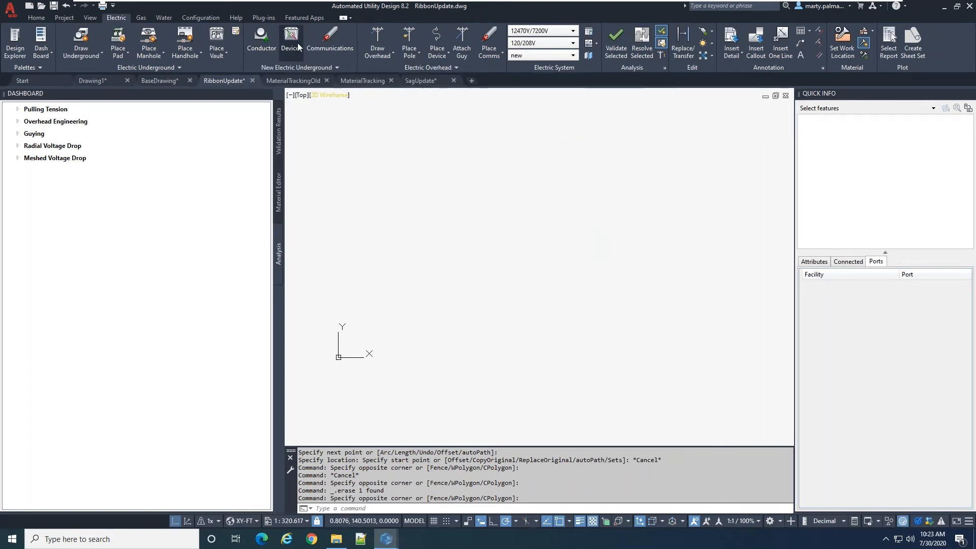
{"action": "mouse_move", "coordinate": [291, 43]}
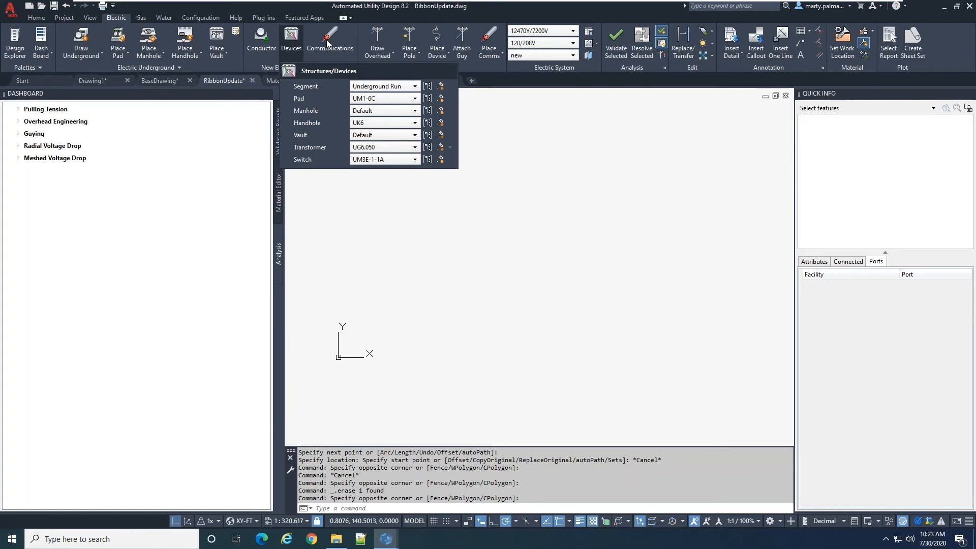
Set the default pad to UM1-7NC and place one such pad in the upper middle of the drawing with the default orientation
{"action": "mouse_move", "coordinate": [327, 43]}
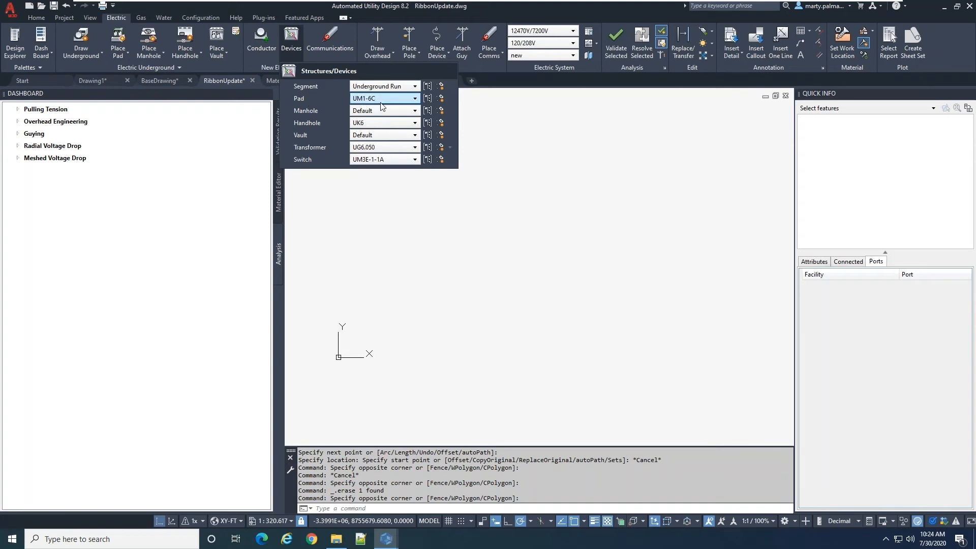
{"action": "left_click", "coordinate": [414, 99]}
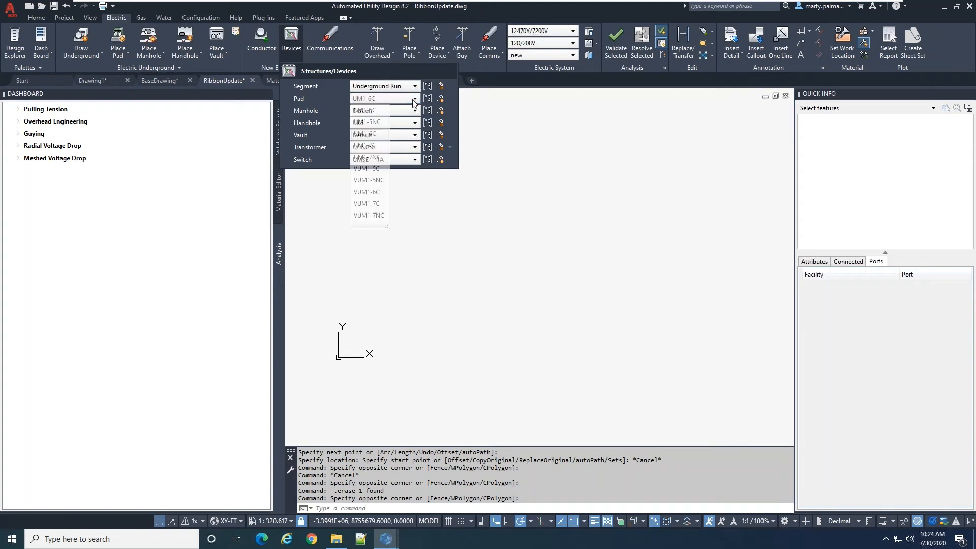
{"action": "left_click", "coordinate": [376, 158]}
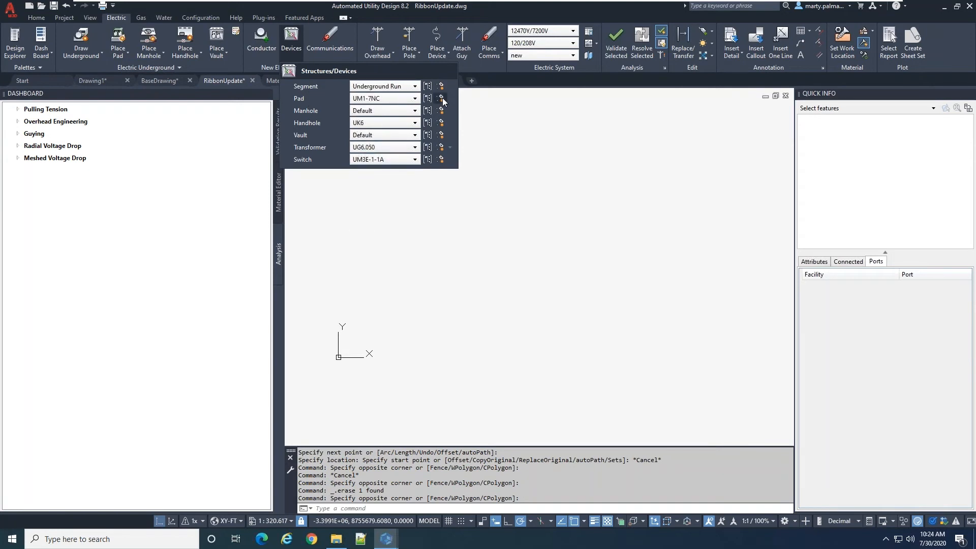
{"action": "left_click", "coordinate": [441, 98]}
{"action": "left_click", "coordinate": [527, 162]}
{"action": "left_click", "coordinate": [527, 161]}
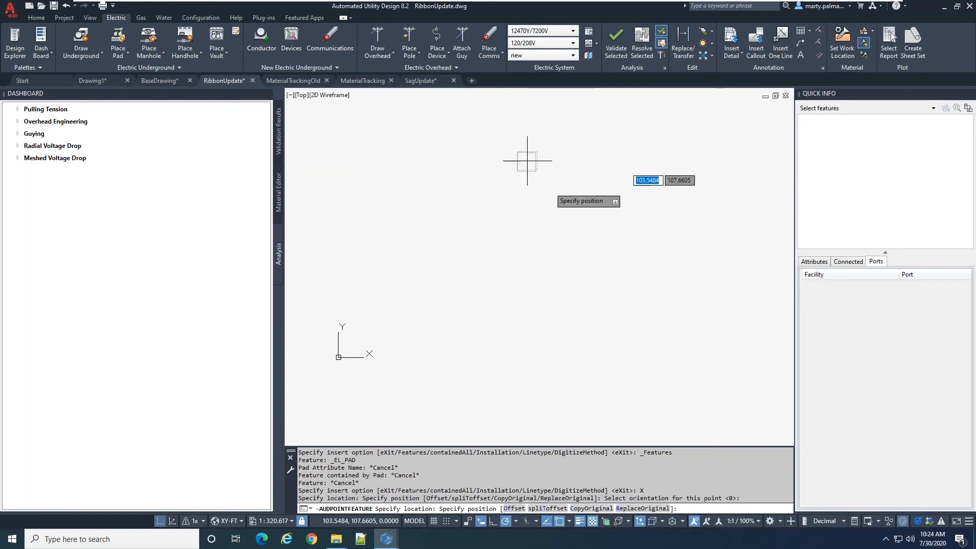
{"action": "key", "text": "Escape"}
Select the new pad to check it in Quick Info, and delete it from the drawing
{"action": "left_click", "coordinate": [547, 207]}
{"action": "left_click", "coordinate": [518, 151]}
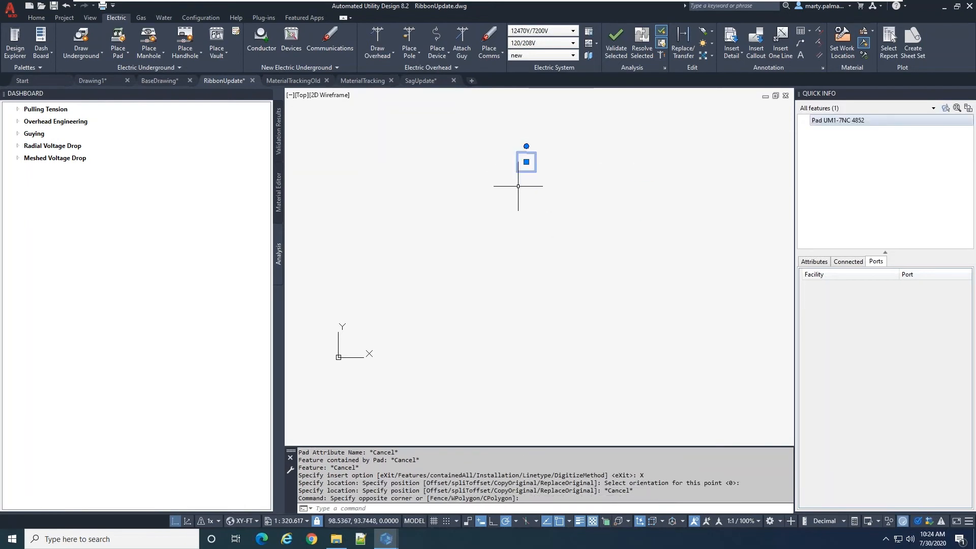
{"action": "key", "text": "Delete"}
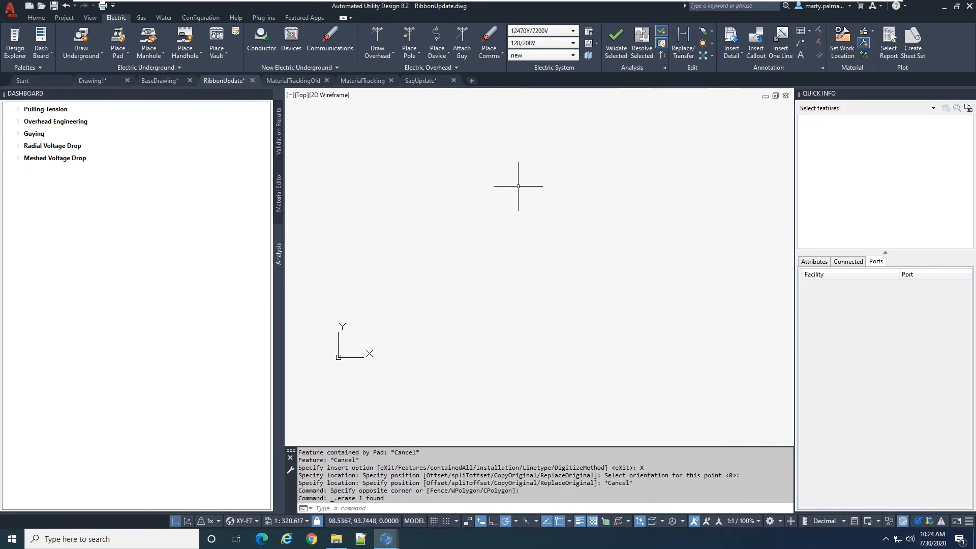
Review the placement choices for the transformer among the Structures/Devices defaults: Transformer, Padmount Transformer and Vault Transformer
{"action": "left_click", "coordinate": [296, 43]}
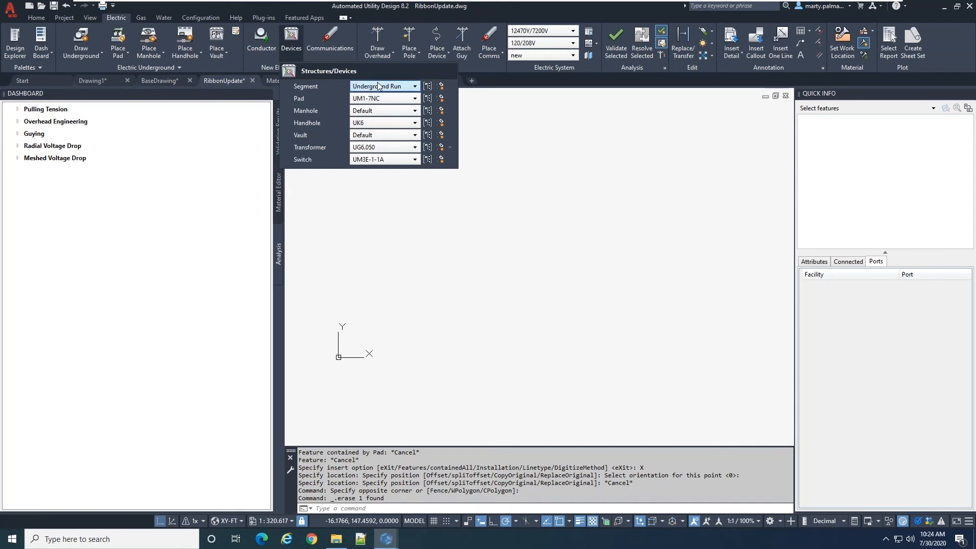
{"action": "left_click", "coordinate": [450, 147]}
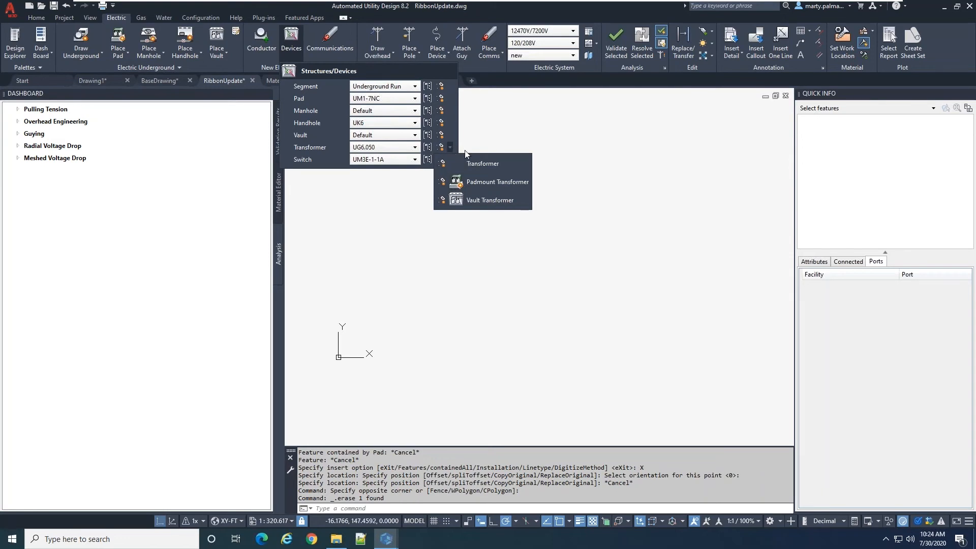
{"action": "left_click", "coordinate": [312, 145]}
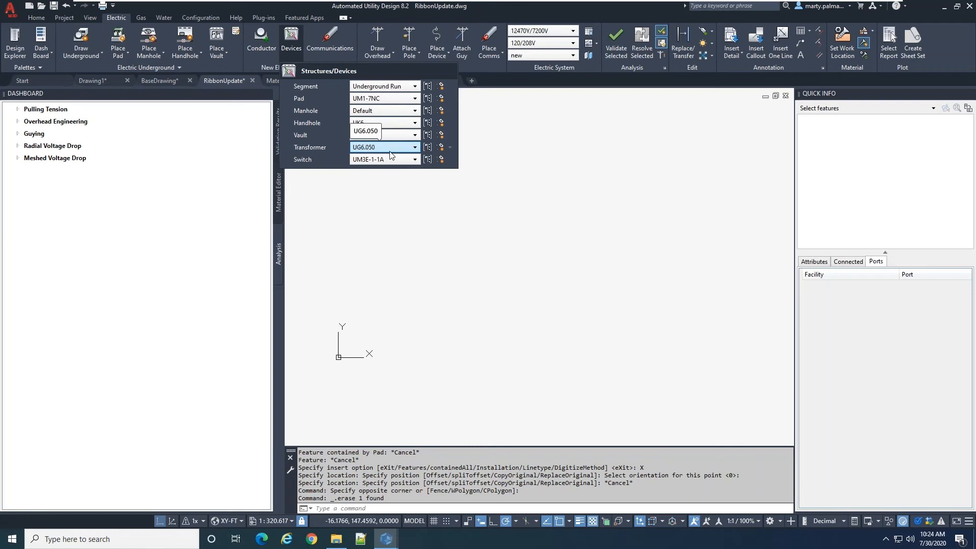
{"action": "left_click", "coordinate": [450, 147]}
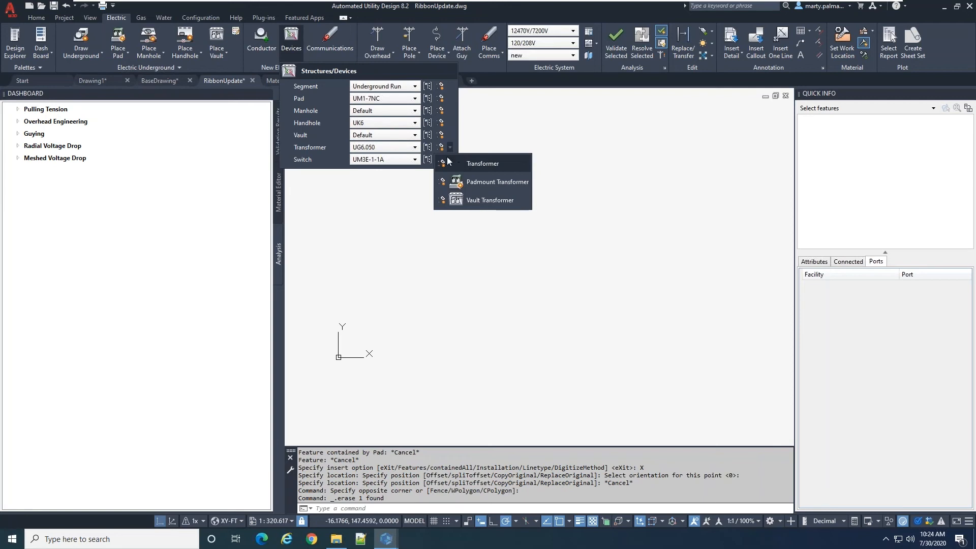
{"action": "left_click", "coordinate": [413, 151]}
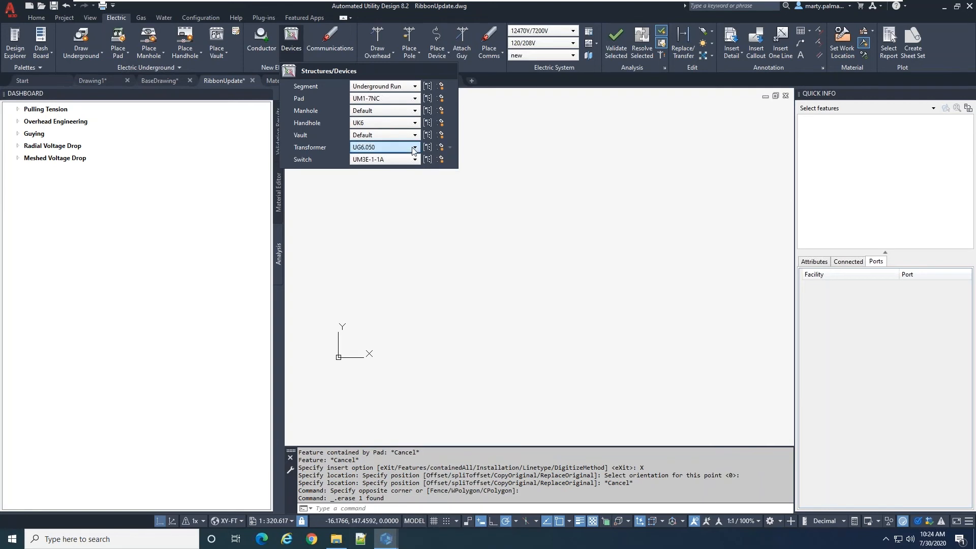
Set the default transformer to UG6.075, place it as a padmount transformer on a UM1-7NC pad, and select it to check both features
{"action": "left_click", "coordinate": [415, 148]}
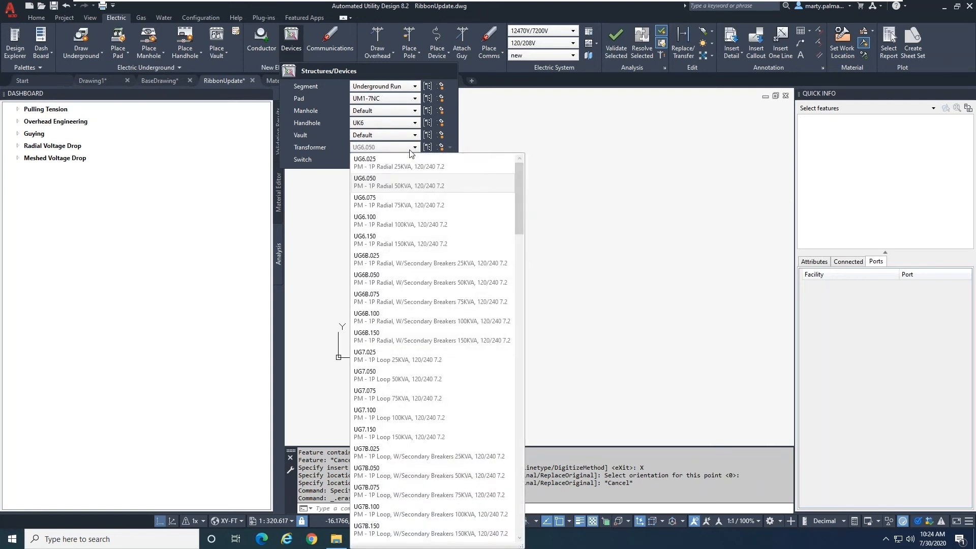
{"action": "left_click", "coordinate": [394, 205]}
{"action": "left_click", "coordinate": [450, 147]}
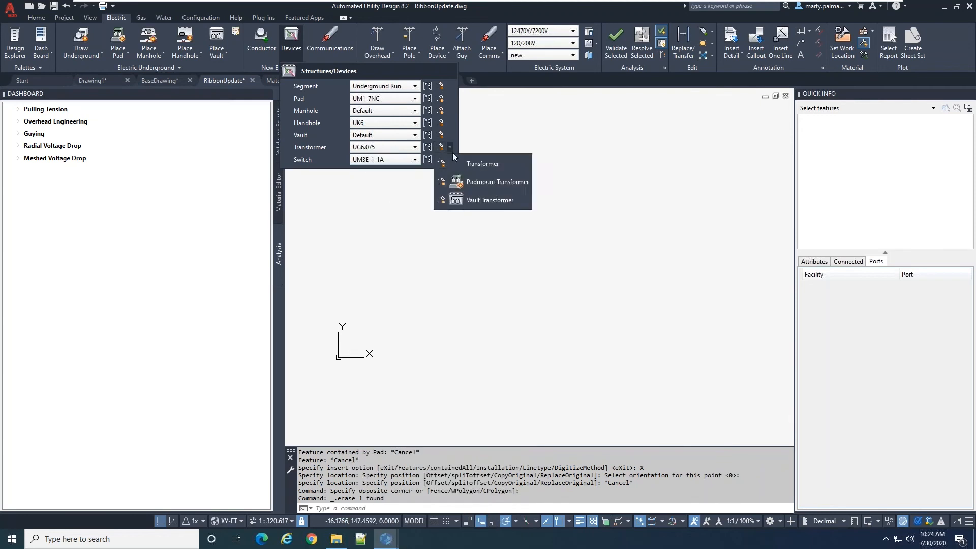
{"action": "left_click", "coordinate": [495, 182]}
{"action": "left_click", "coordinate": [527, 177]}
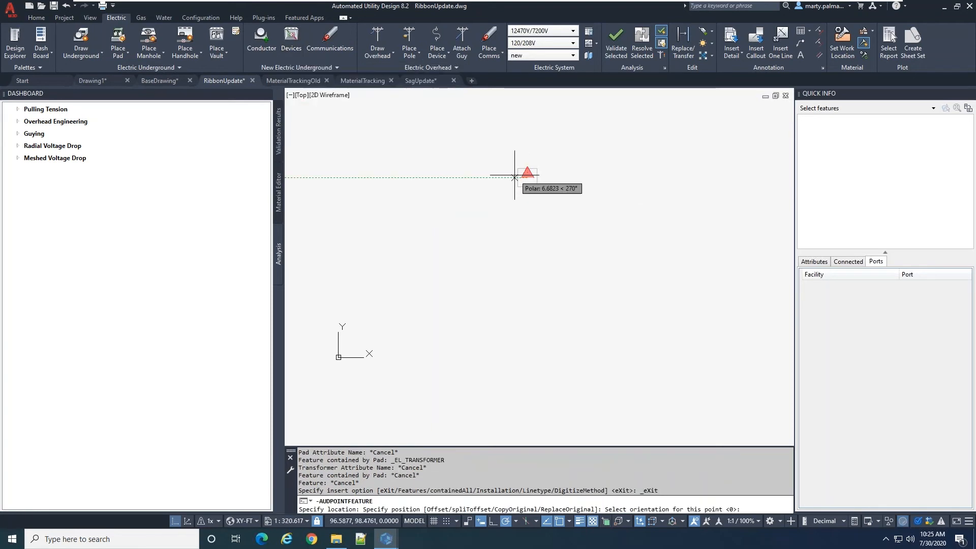
{"action": "key", "text": "Return"}
{"action": "key", "text": "Escape"}
{"action": "left_click_drag", "start_coordinate": [559, 209], "coordinate": [519, 152]}
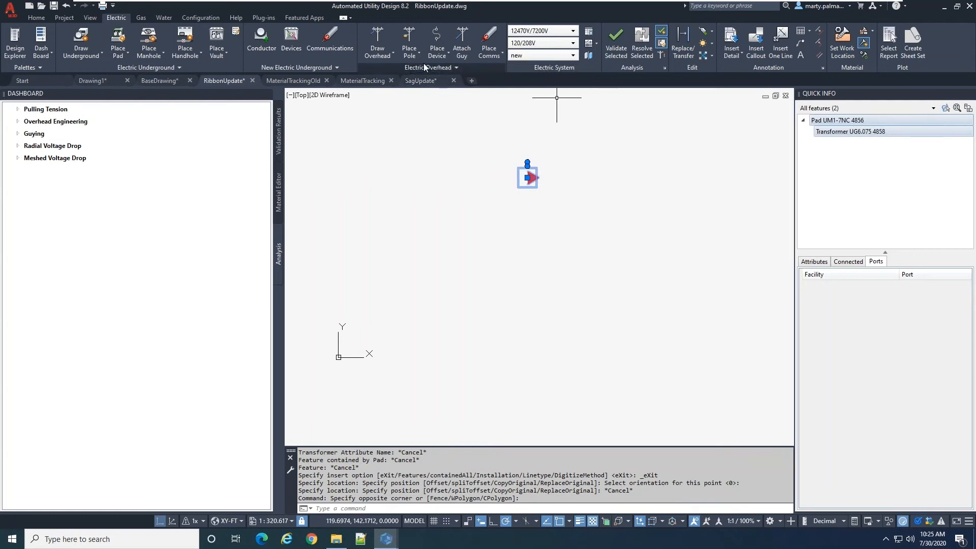
Review the Structures/Devices defaults and the Fiber/Communications duct and cable defaults with their drawing choices
{"action": "left_click", "coordinate": [298, 40]}
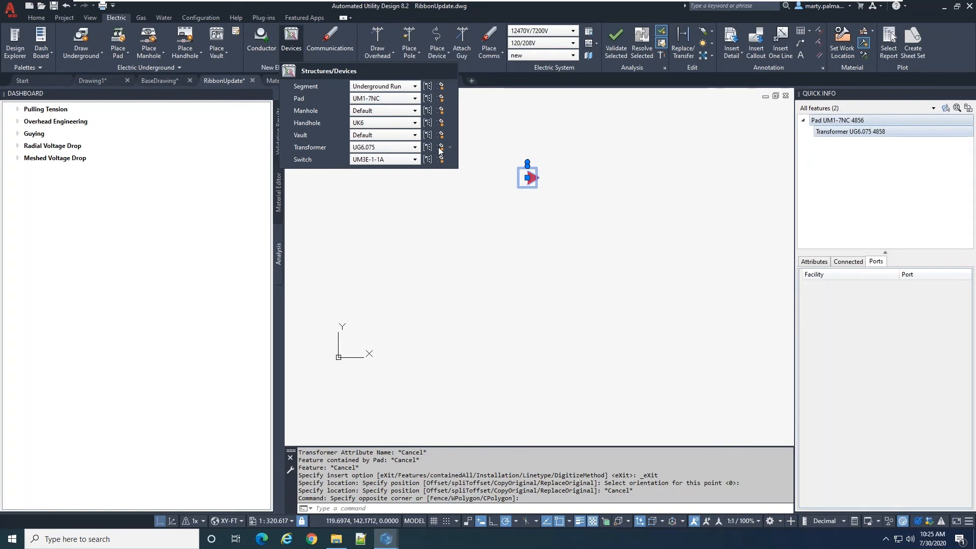
{"action": "left_click", "coordinate": [319, 48]}
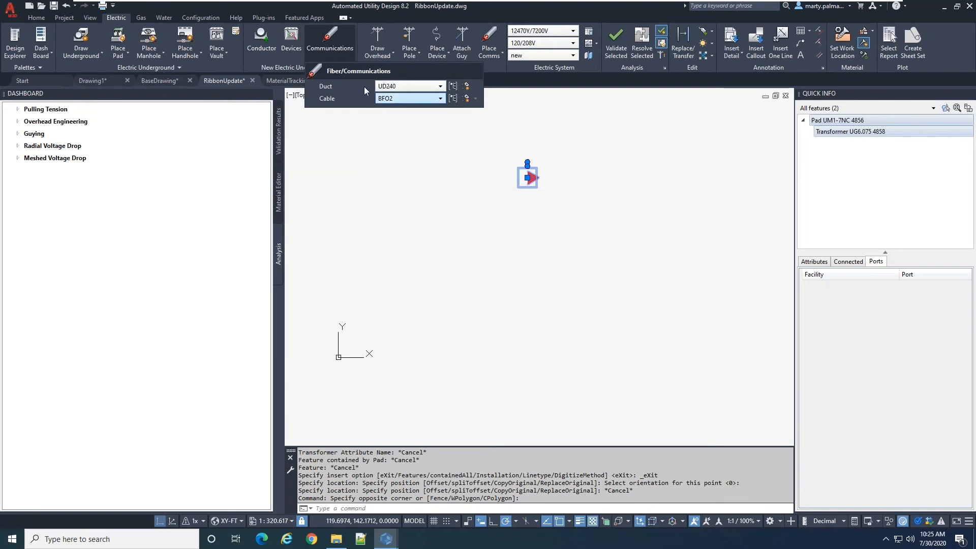
{"action": "left_click", "coordinate": [475, 98]}
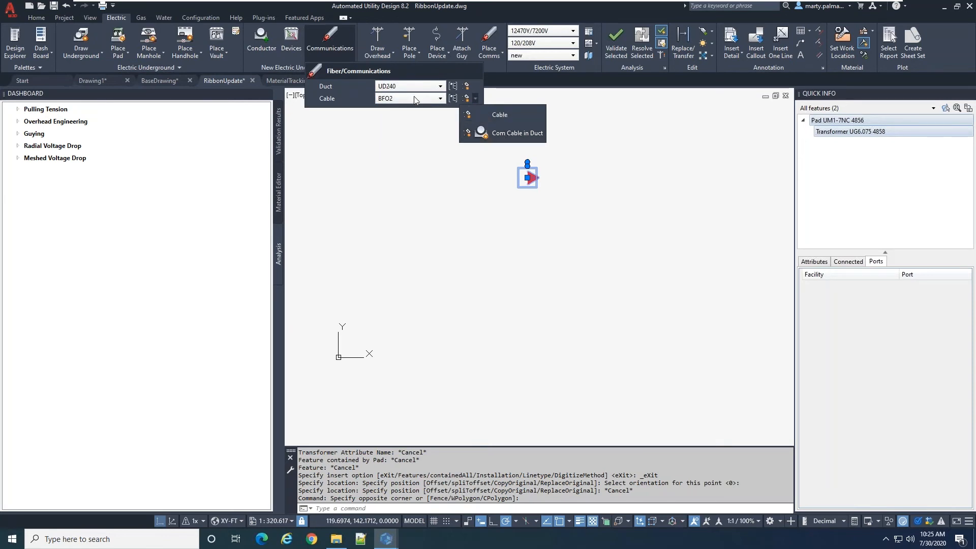
Draw a primary line with duct above the transformer, using duct UD340 and conductor UC6010-1PH-12KV
{"action": "left_click", "coordinate": [269, 46]}
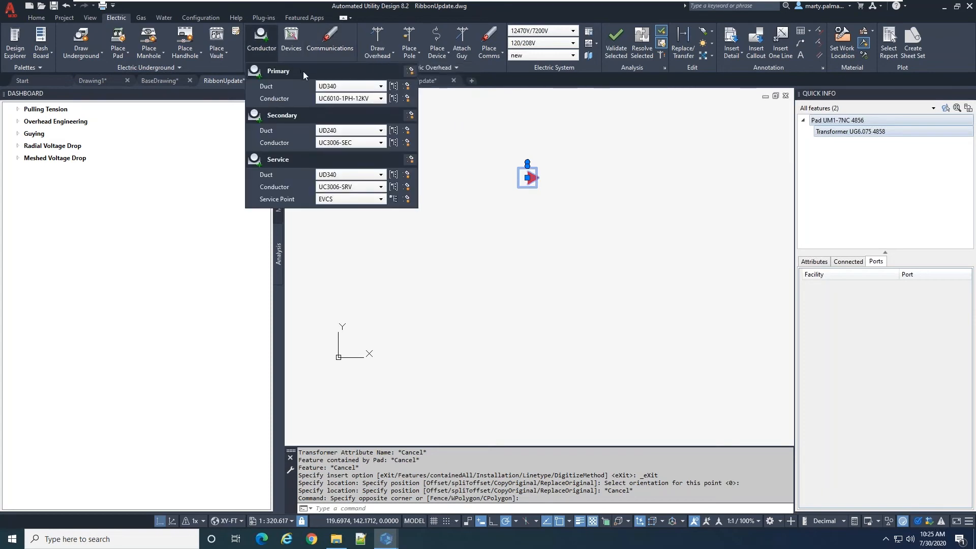
{"action": "left_click", "coordinate": [410, 70]}
{"action": "left_click", "coordinate": [441, 135]}
{"action": "left_click", "coordinate": [590, 138]}
{"action": "key", "text": "Return"}
{"action": "key", "text": "Escape"}
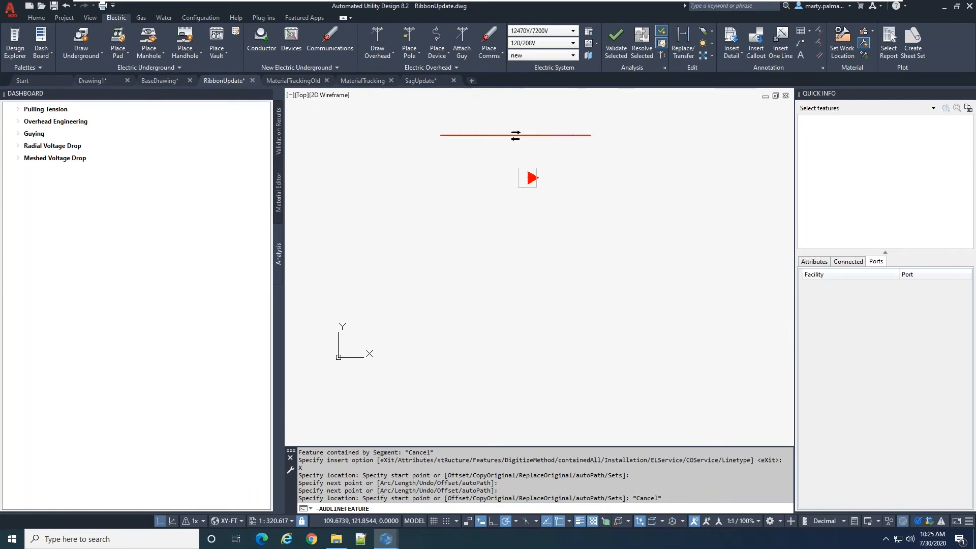
Select the new primary run to examine its duct and conductor in Quick Info, and clear the selection
{"action": "left_click", "coordinate": [552, 146]}
{"action": "left_click", "coordinate": [537, 125]}
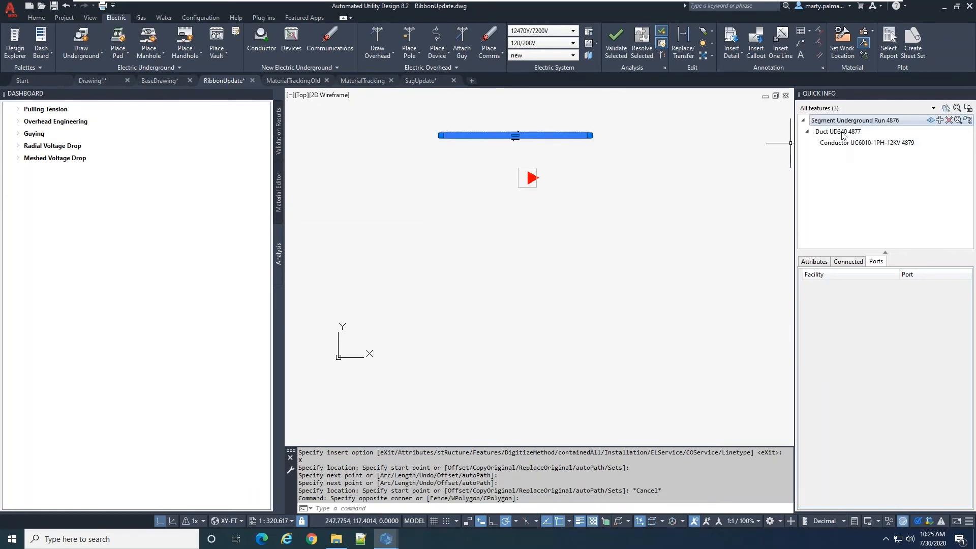
{"action": "key", "text": "Escape"}
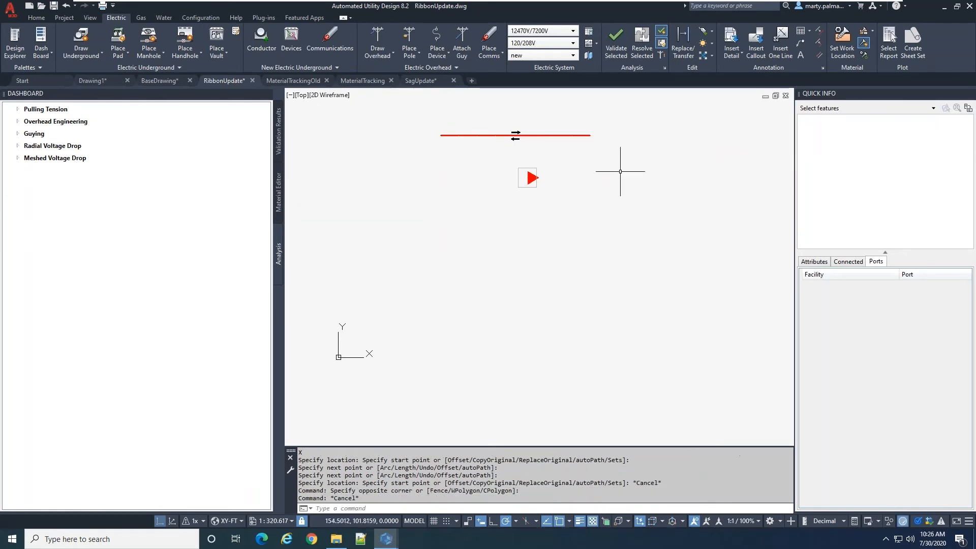
Review the drawing commands offered by Draw Underground and Draw Overhead
{"action": "left_click", "coordinate": [87, 56]}
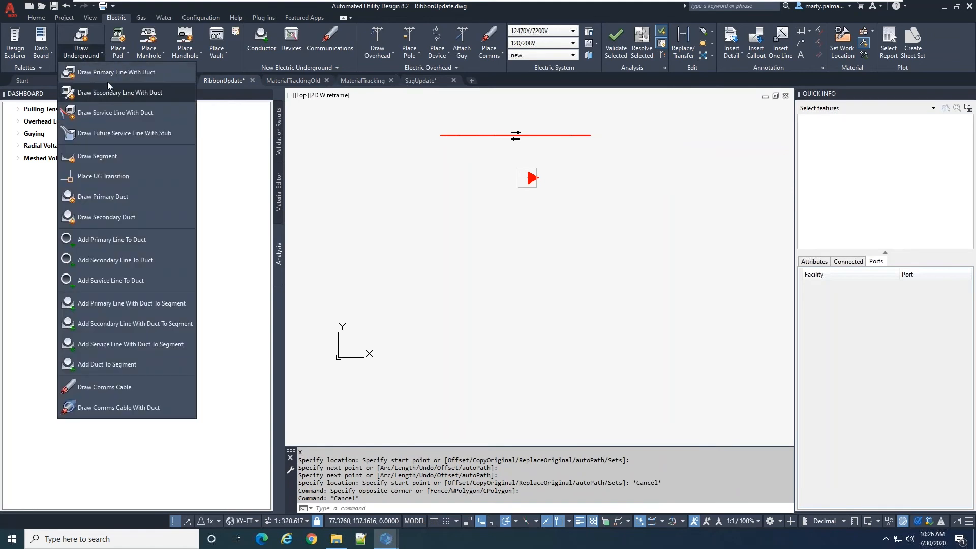
{"action": "left_click", "coordinate": [363, 102]}
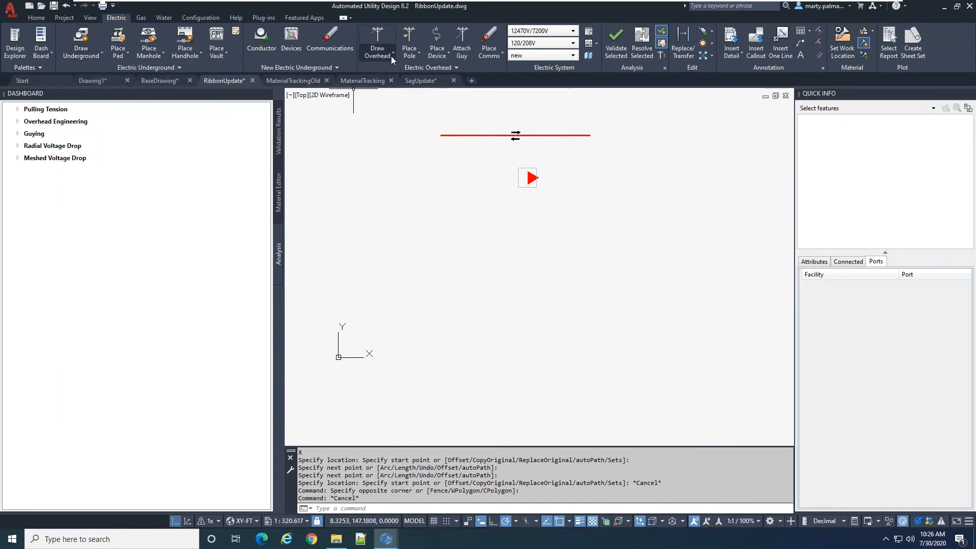
{"action": "left_click", "coordinate": [379, 56]}
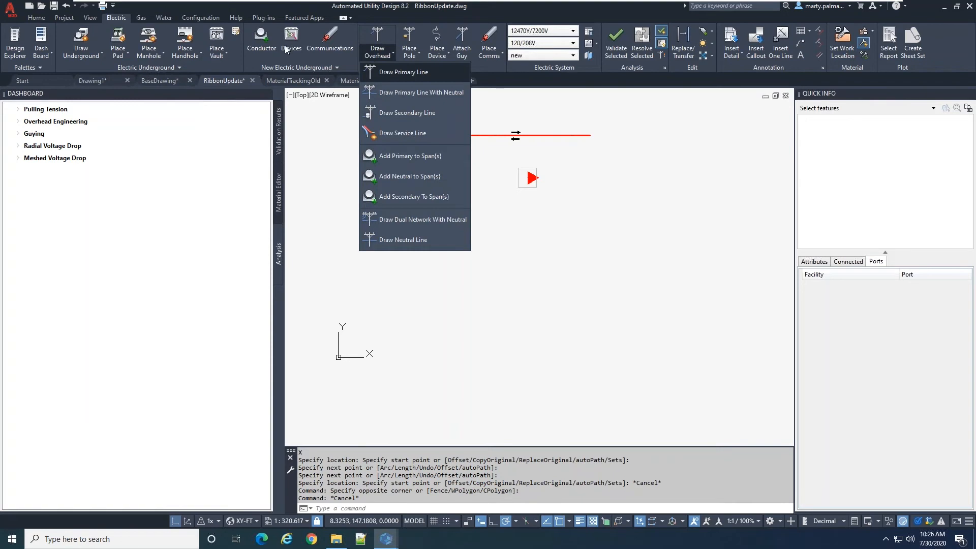
Draw a service line with duct below the transformer, using duct UD340, conductor UC3006-SRV and service point EVCS
{"action": "left_click", "coordinate": [255, 39]}
{"action": "left_click", "coordinate": [256, 40]}
{"action": "left_click", "coordinate": [256, 39]}
{"action": "left_click", "coordinate": [255, 39]}
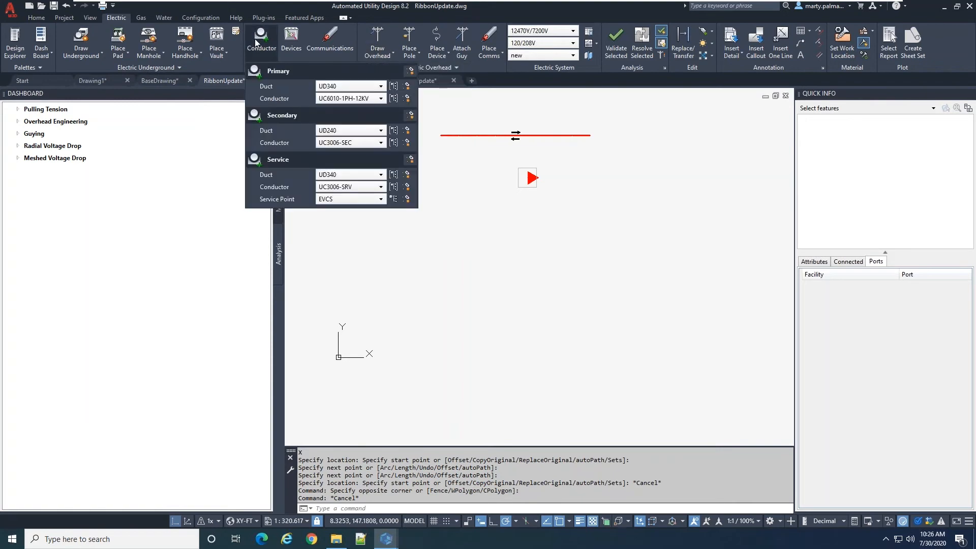
{"action": "left_click", "coordinate": [407, 162]}
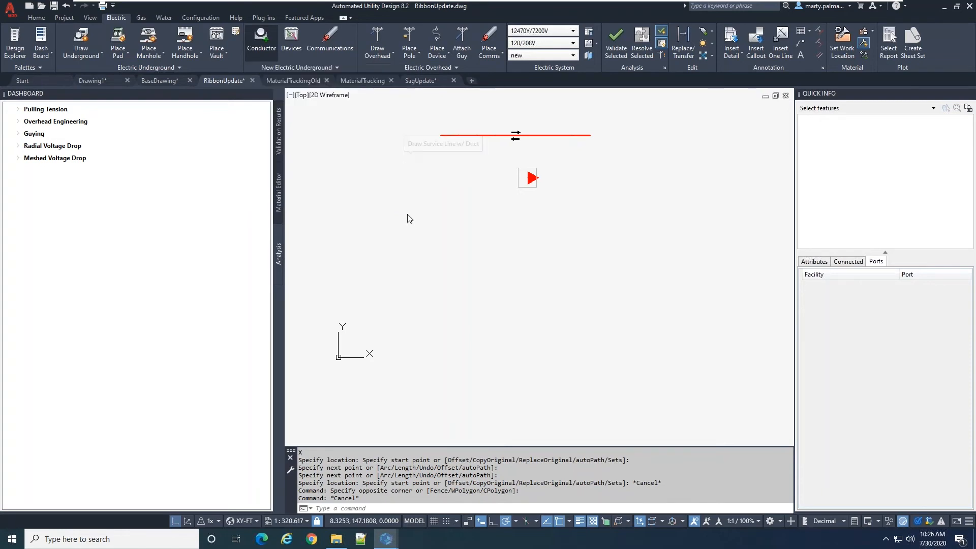
{"action": "left_click", "coordinate": [410, 245]}
{"action": "left_click", "coordinate": [580, 261]}
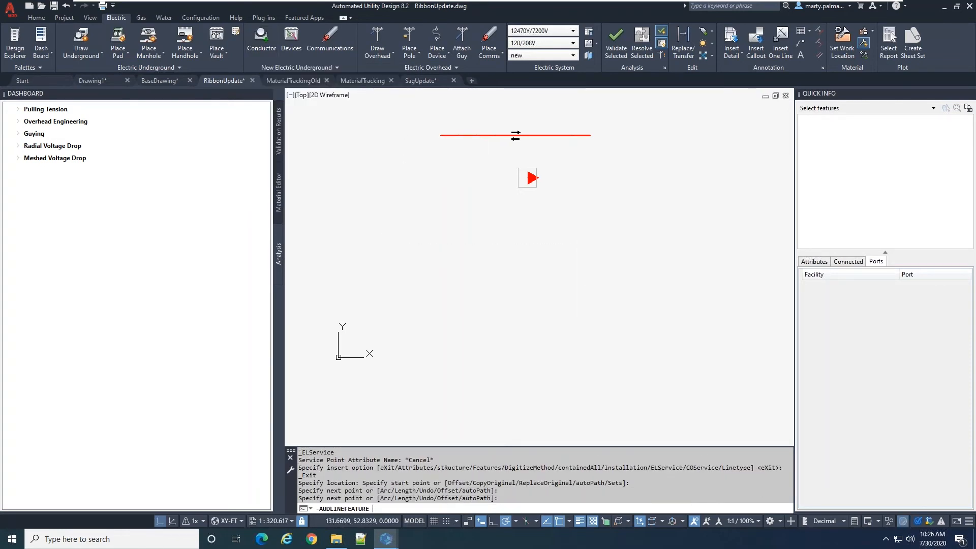
{"action": "key", "text": "Escape"}
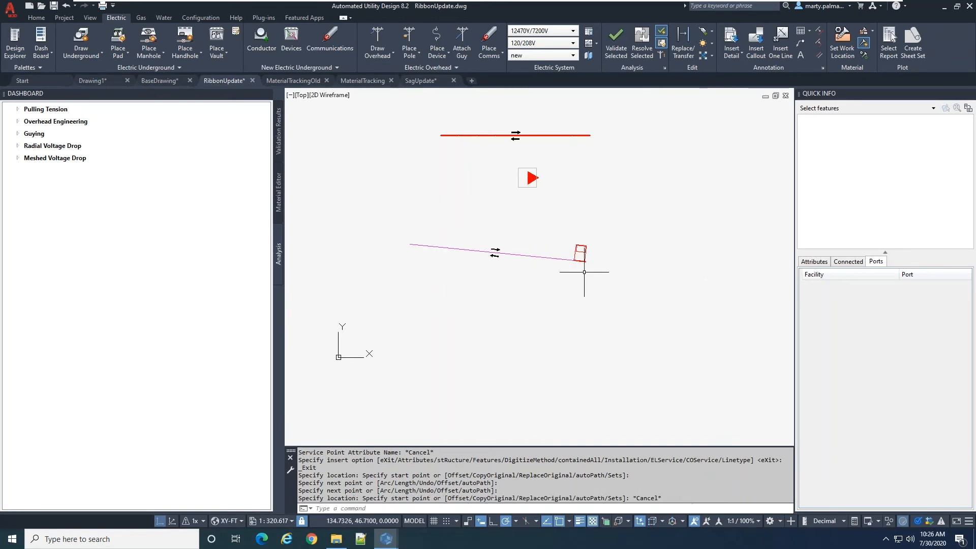
Select the EVCS service point and its service run to check their features in Quick Info, and delete them
{"action": "left_click", "coordinate": [582, 240]}
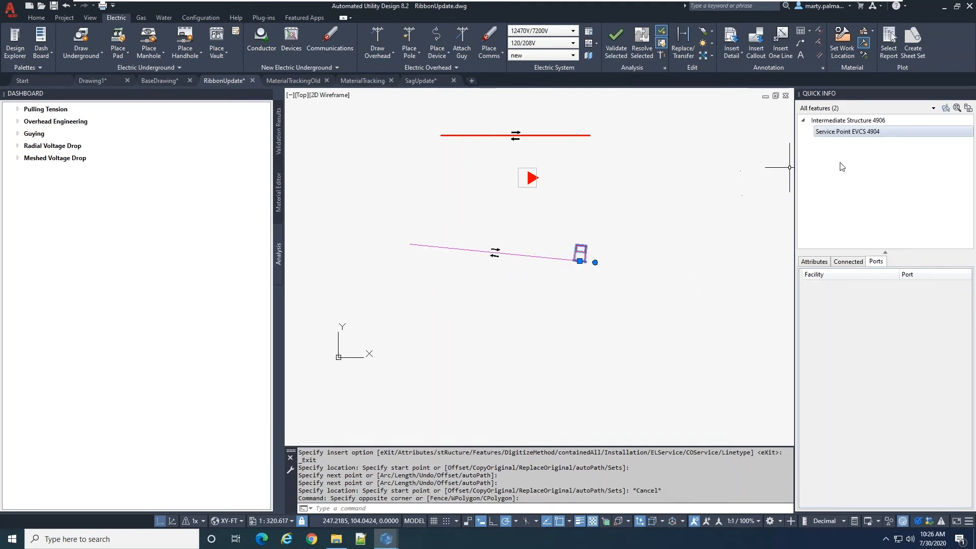
{"action": "mouse_move", "coordinate": [866, 141]}
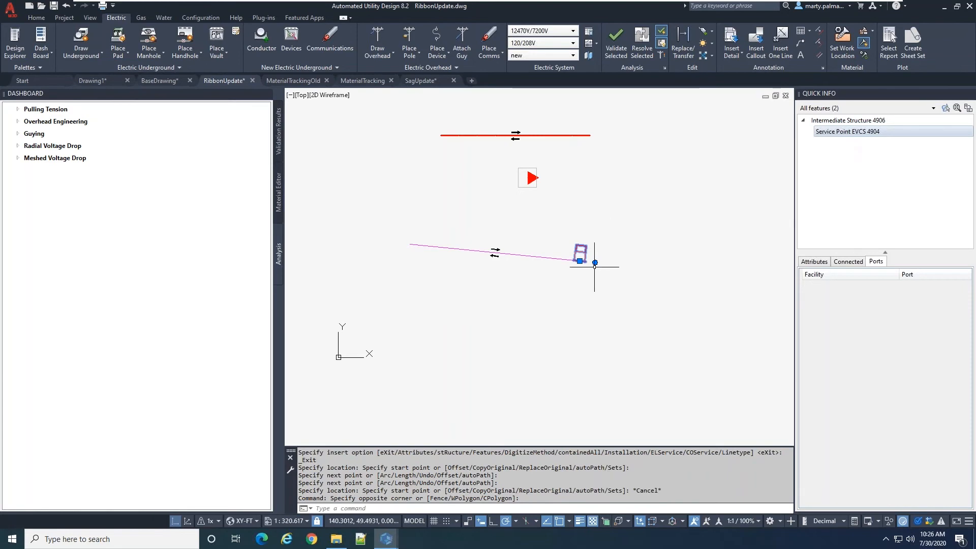
{"action": "left_click", "coordinate": [612, 278]}
{"action": "left_click", "coordinate": [442, 214]}
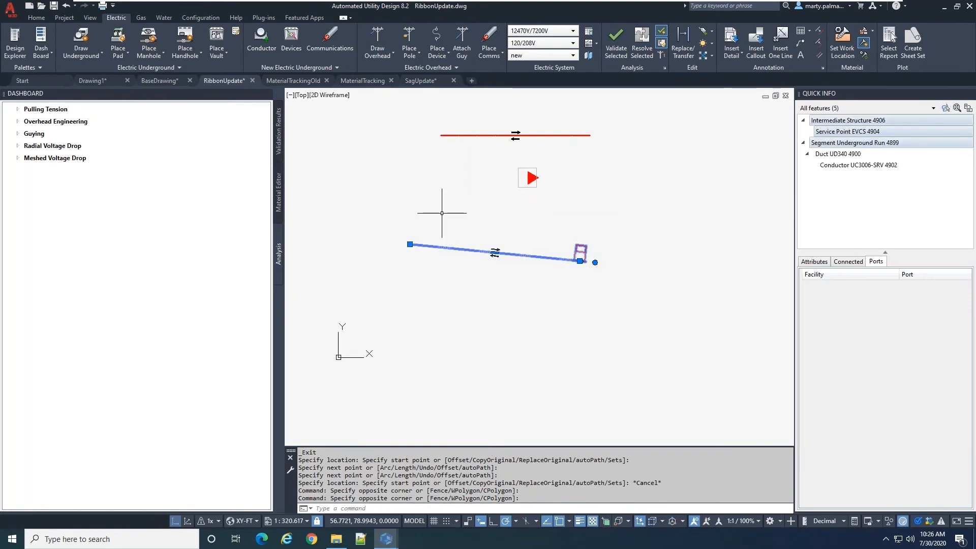
{"action": "key", "text": "Delete"}
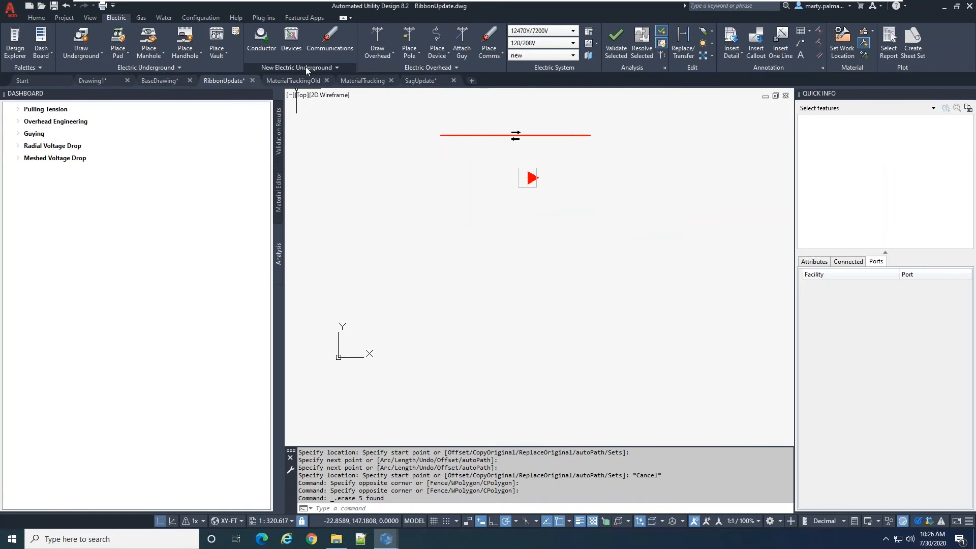
Open the Sections collection of the Default profile in the AUD Options
{"action": "left_click", "coordinate": [201, 18]}
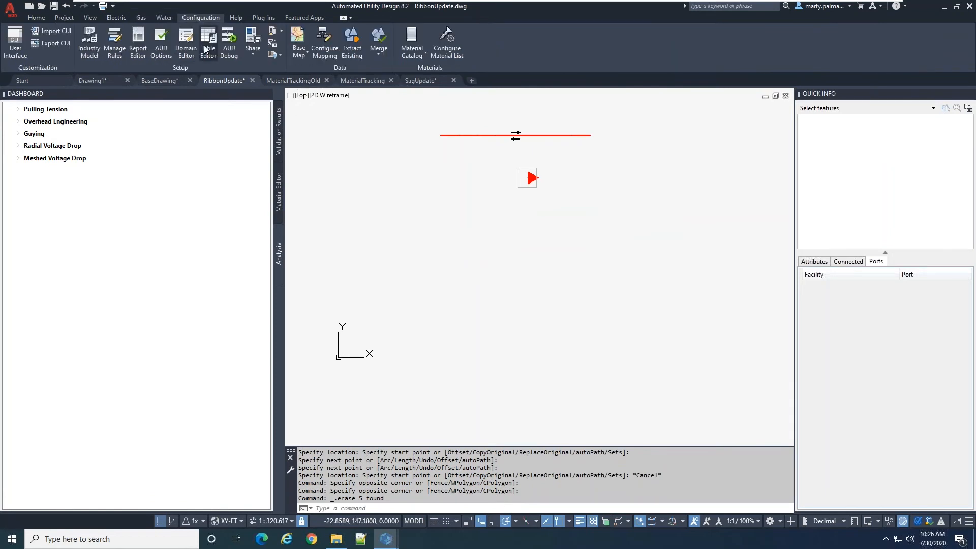
{"action": "left_click", "coordinate": [162, 49]}
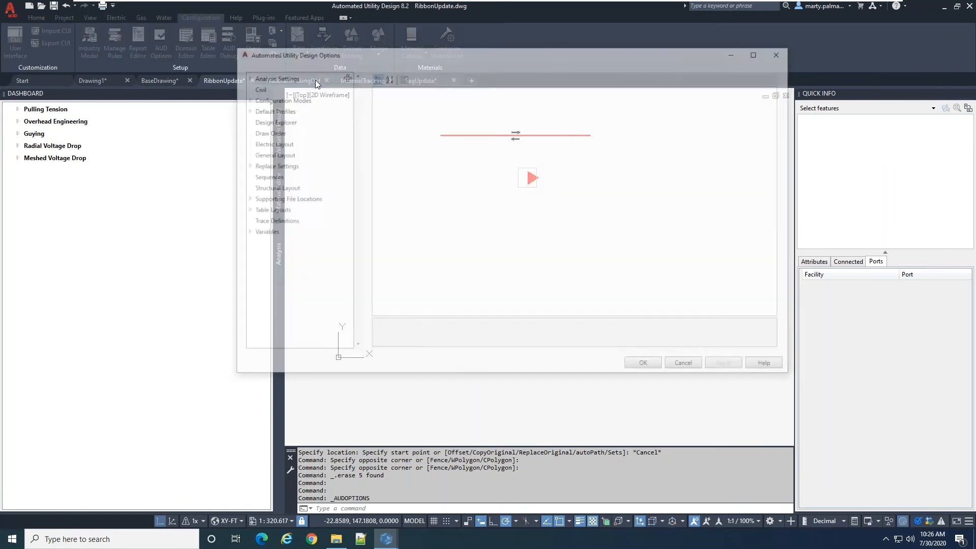
{"action": "left_click", "coordinate": [244, 110]}
{"action": "left_click", "coordinate": [270, 121]}
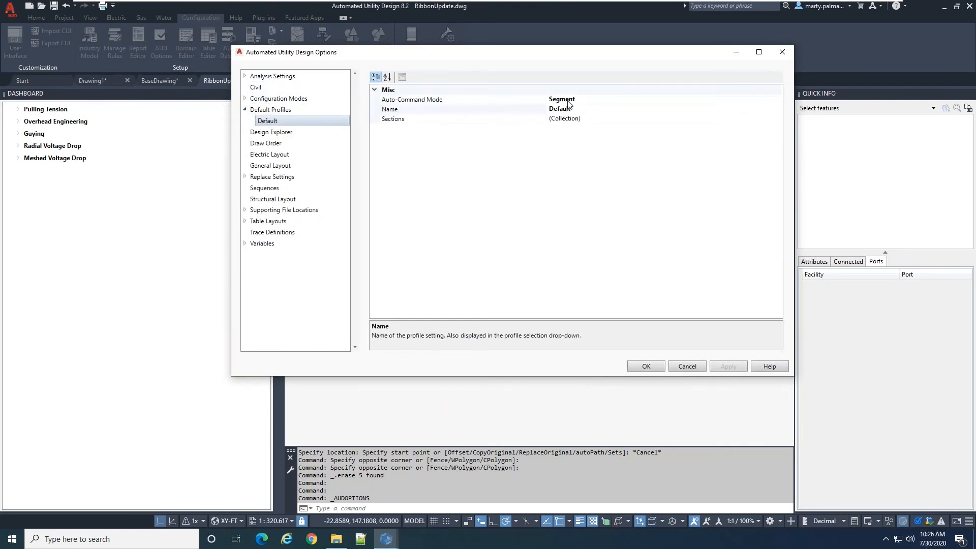
{"action": "left_click", "coordinate": [585, 120]}
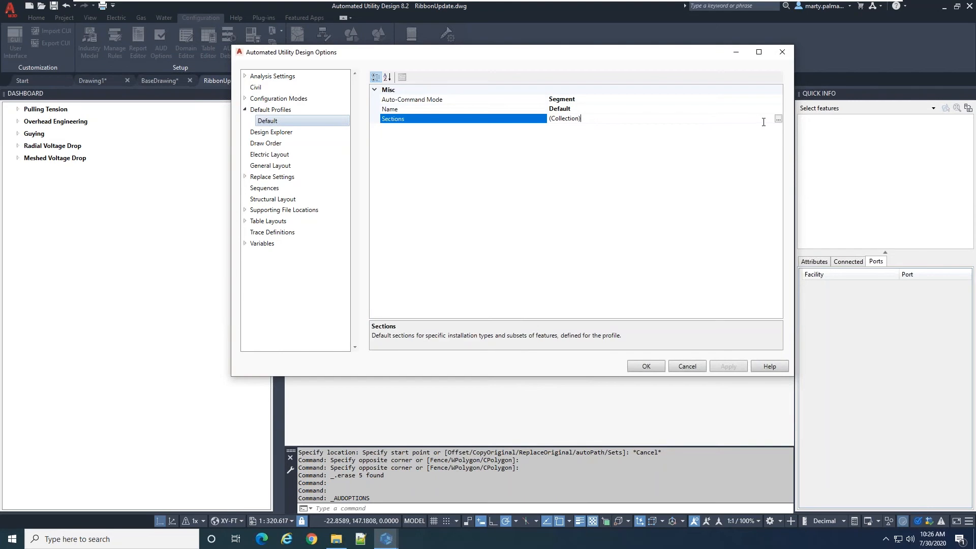
{"action": "left_click", "coordinate": [779, 118]}
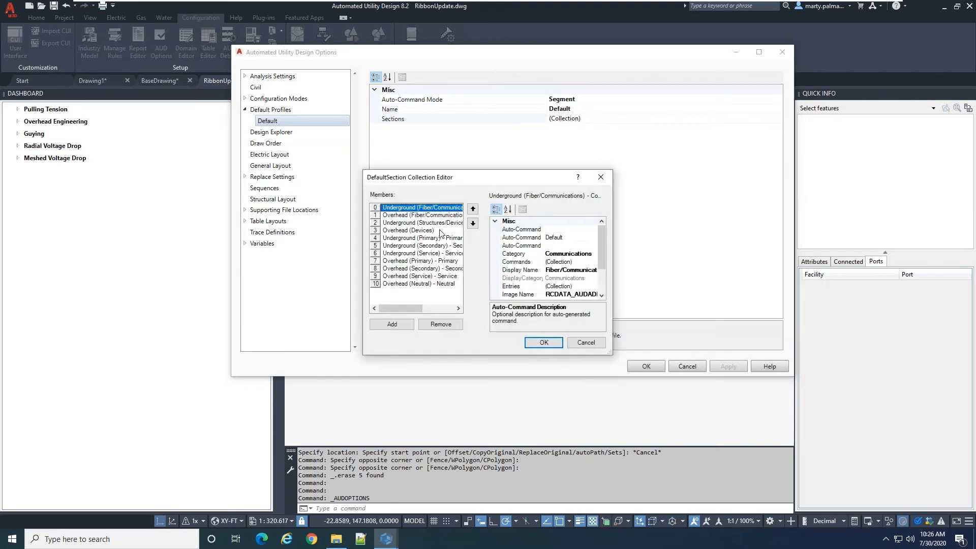
Review the properties of the underground Structures/Devices, Primary, Secondary and Service sections
{"action": "left_click", "coordinate": [410, 224]}
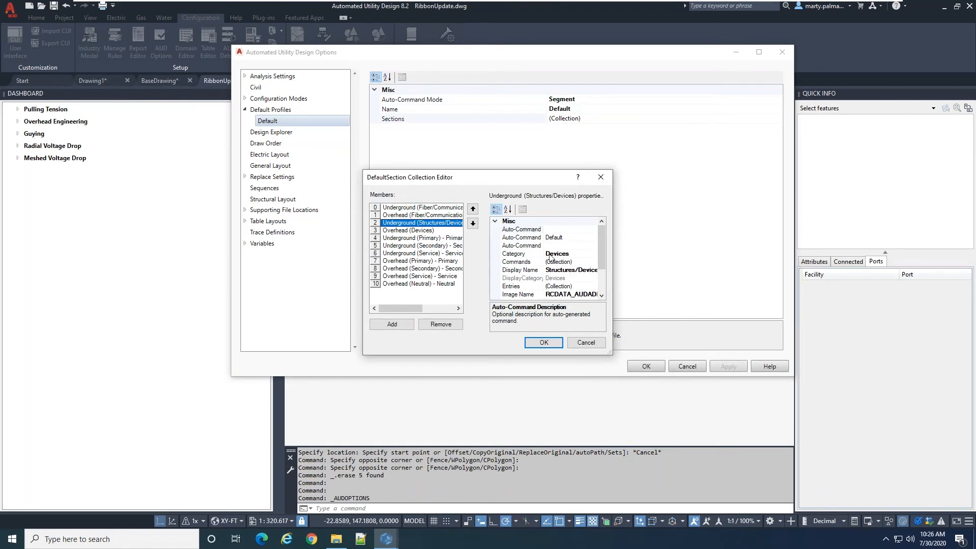
{"action": "left_click", "coordinate": [415, 238]}
{"action": "left_click", "coordinate": [413, 246]}
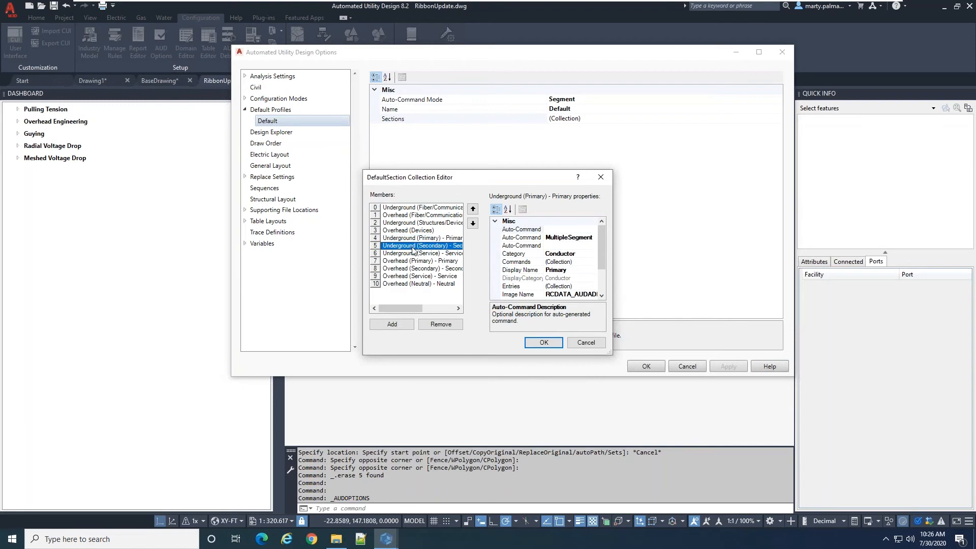
{"action": "left_click", "coordinate": [413, 254]}
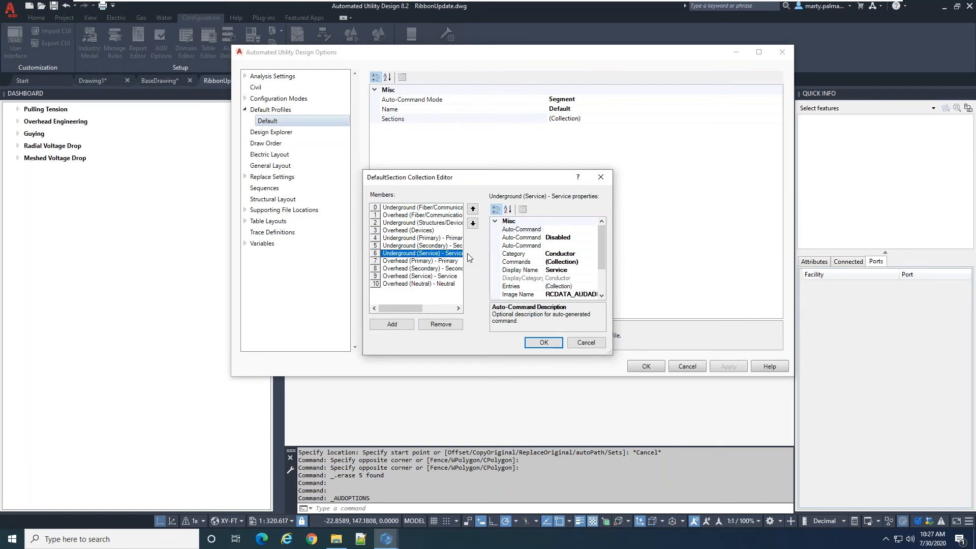
Open the command collection of the EL_TRANSFORMER entry in the Underground (Structures/Devices) section
{"action": "left_click", "coordinate": [430, 224]}
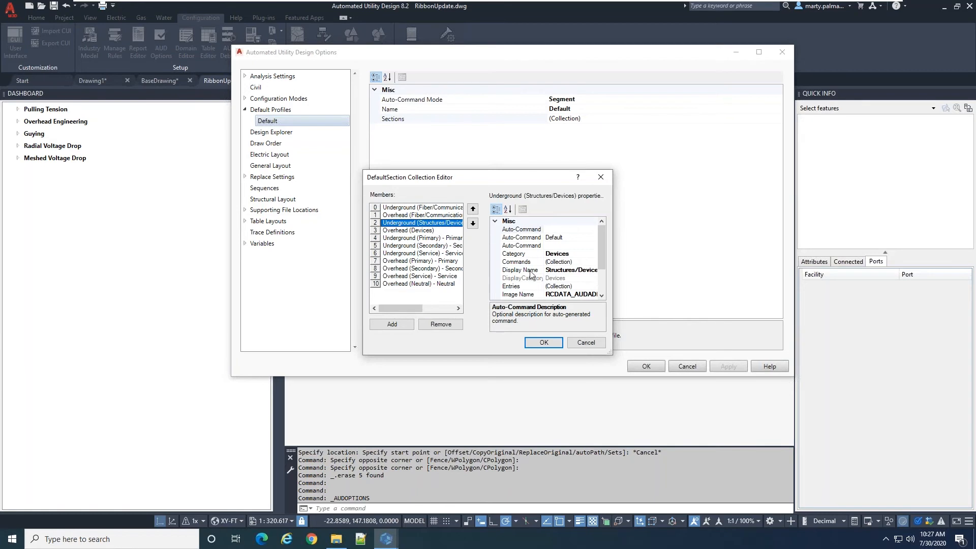
{"action": "left_click", "coordinate": [576, 287]}
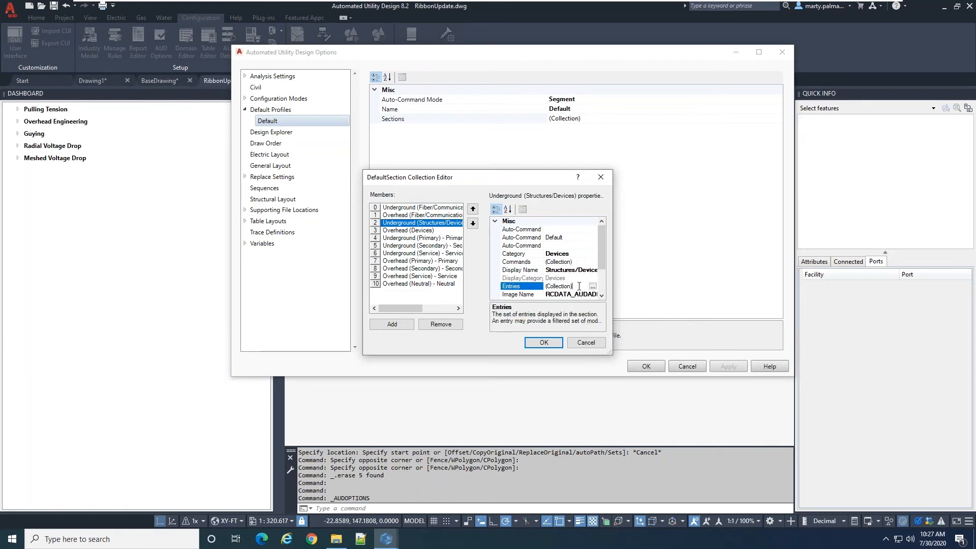
{"action": "left_click", "coordinate": [593, 287]}
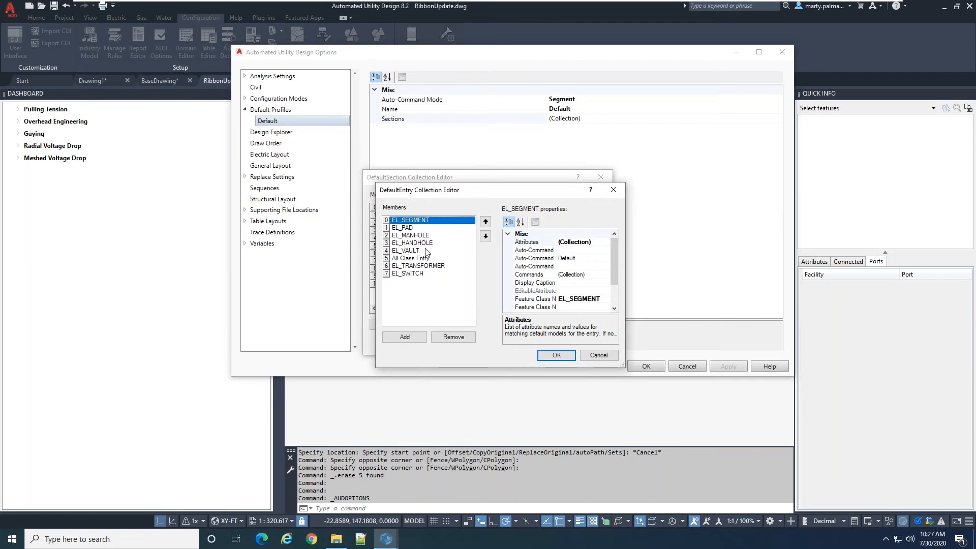
{"action": "left_click", "coordinate": [422, 266]}
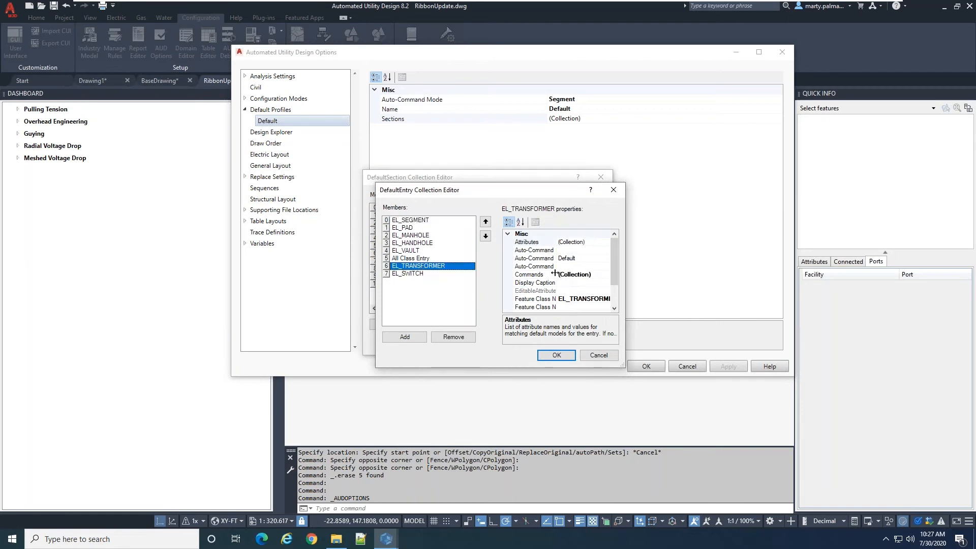
{"action": "left_click", "coordinate": [591, 275]}
{"action": "left_click", "coordinate": [606, 275]}
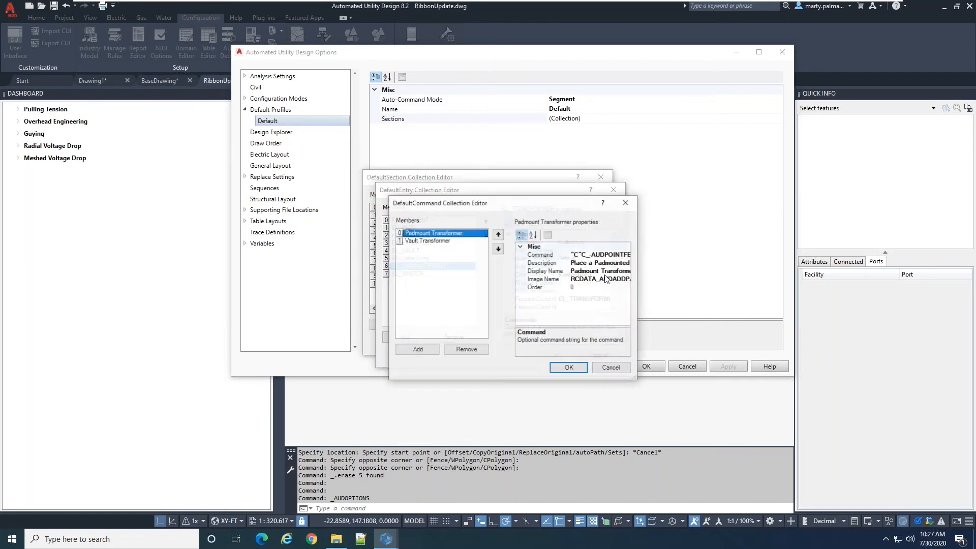
Examine the Padmount Transformer and Vault Transformer command properties, and leave the AUD options without saving changes
{"action": "left_click_drag", "start_coordinate": [510, 210], "coordinate": [649, 153]}
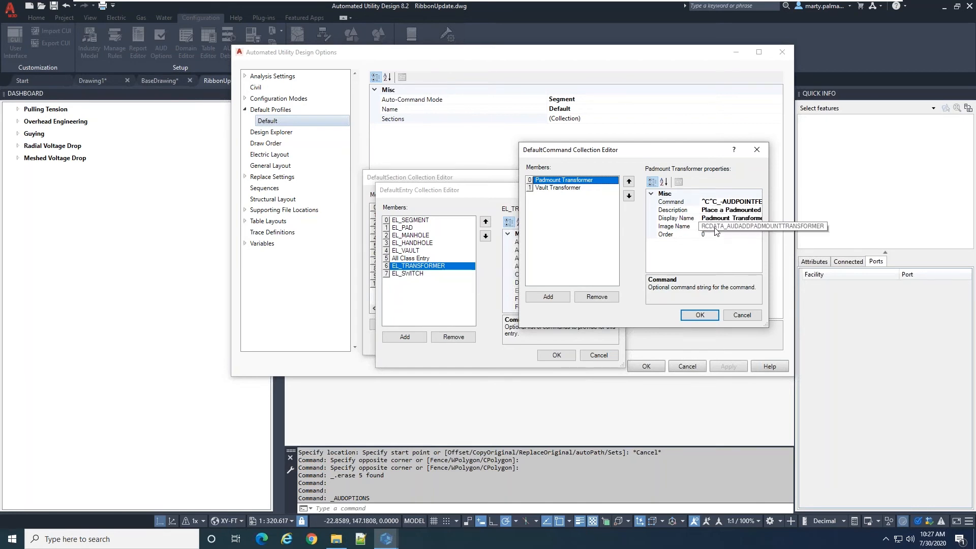
{"action": "left_click", "coordinate": [551, 188]}
{"action": "left_click", "coordinate": [732, 315]}
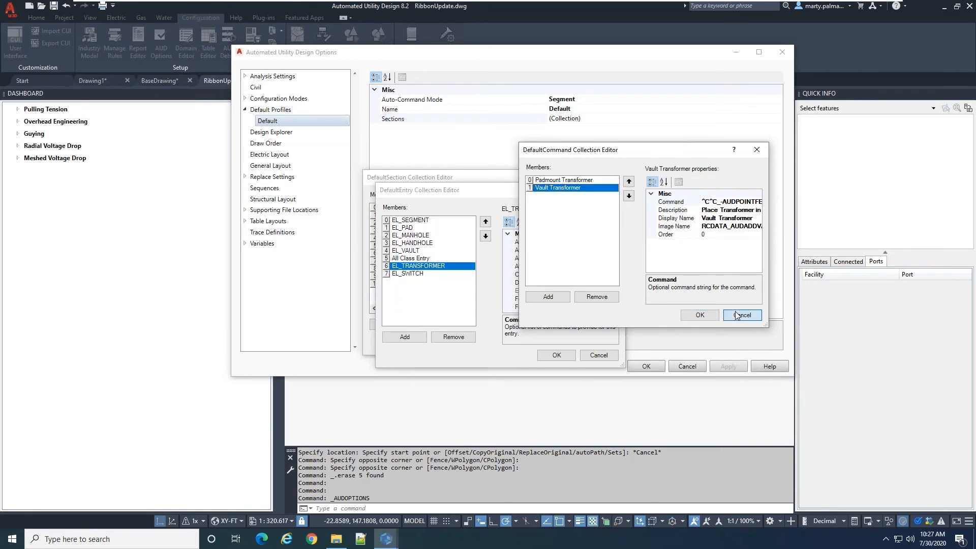
{"action": "left_click", "coordinate": [591, 313]}
{"action": "left_click", "coordinate": [585, 342]}
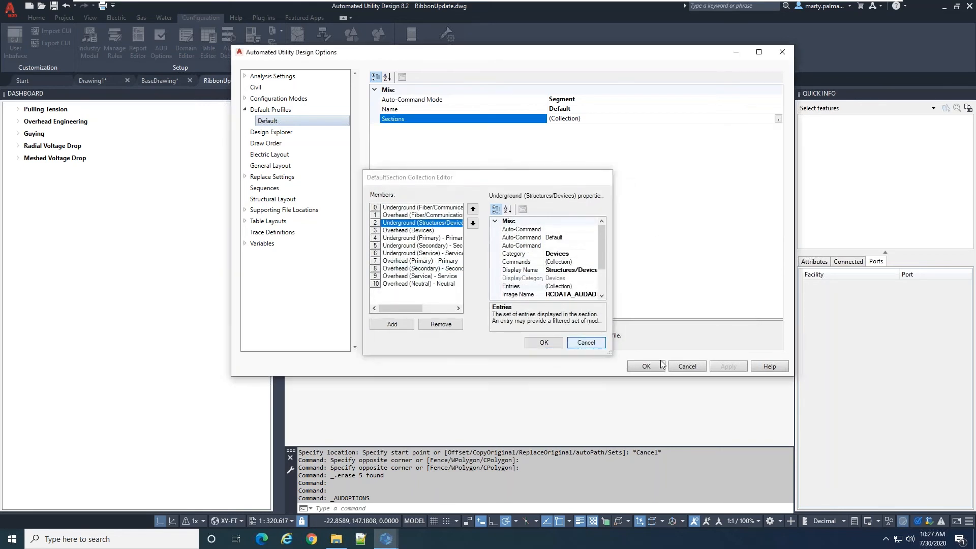
{"action": "left_click", "coordinate": [686, 366]}
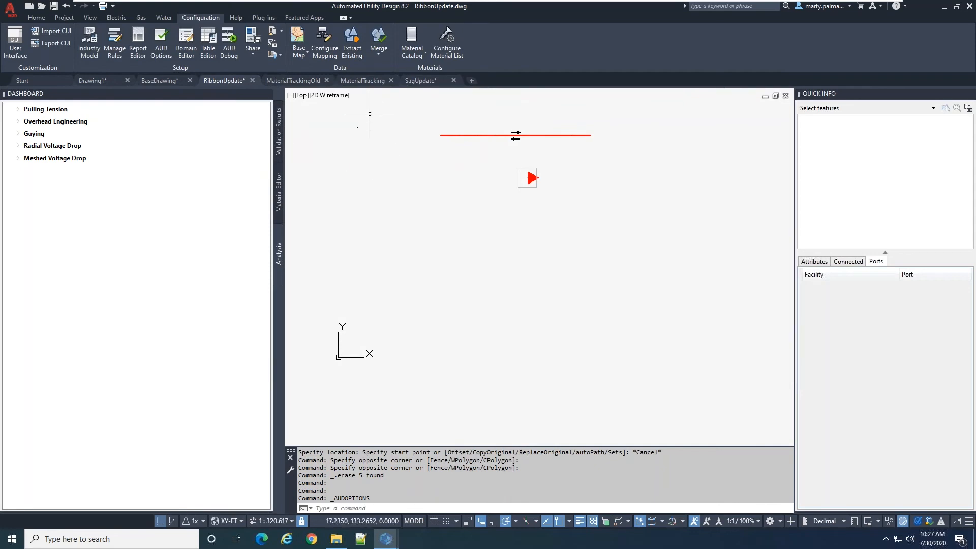
Switch to the BaseDrawing drawing and select the underground run beneath the Typical Conduit Bank Section detail to show its attributes
{"action": "left_click", "coordinate": [124, 17]}
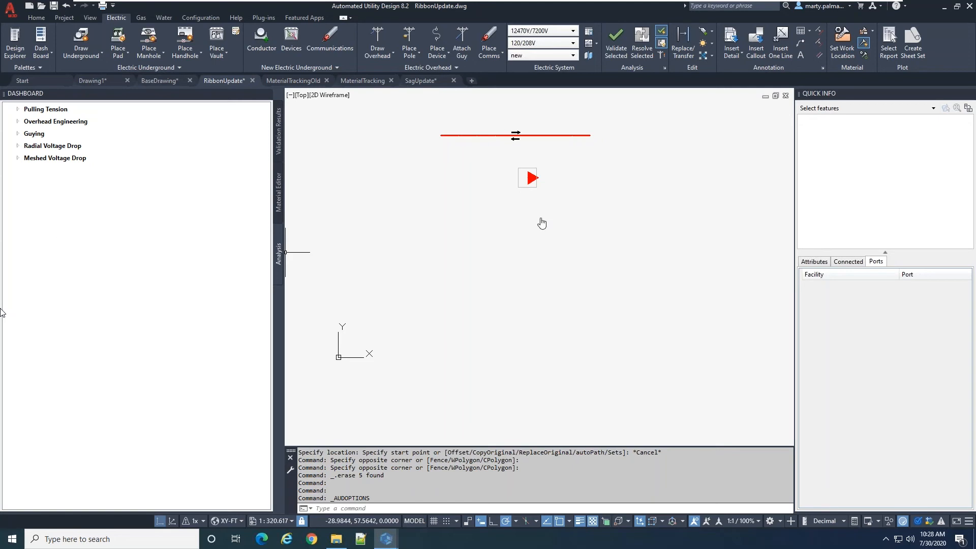
{"action": "left_click", "coordinate": [161, 79]}
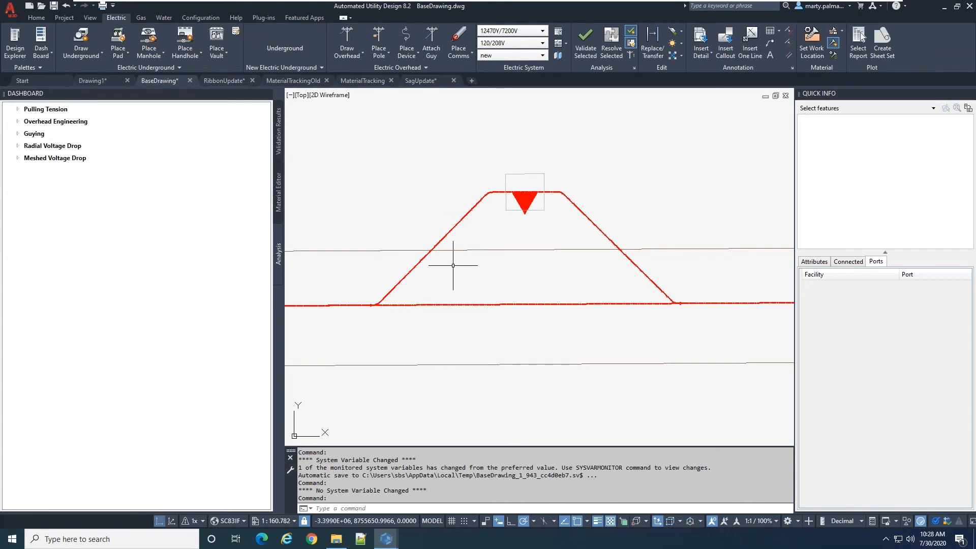
{"action": "scroll", "coordinate": [454, 264], "scroll_direction": "down", "scroll_amount": 2}
{"action": "scroll", "coordinate": [454, 264], "scroll_direction": "down", "scroll_amount": 12}
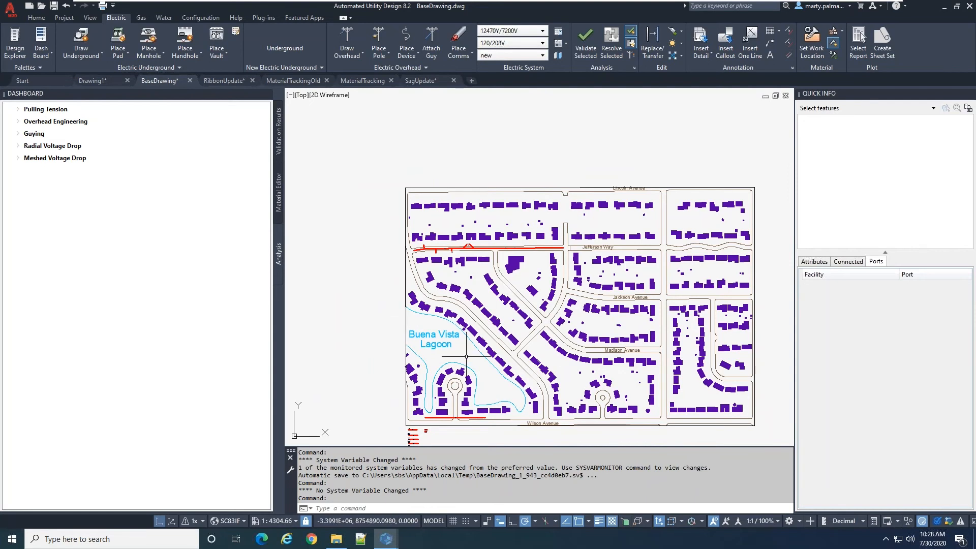
{"action": "scroll", "coordinate": [487, 373], "scroll_direction": "up", "scroll_amount": 4}
{"action": "scroll", "coordinate": [503, 241], "scroll_direction": "down", "scroll_amount": 4}
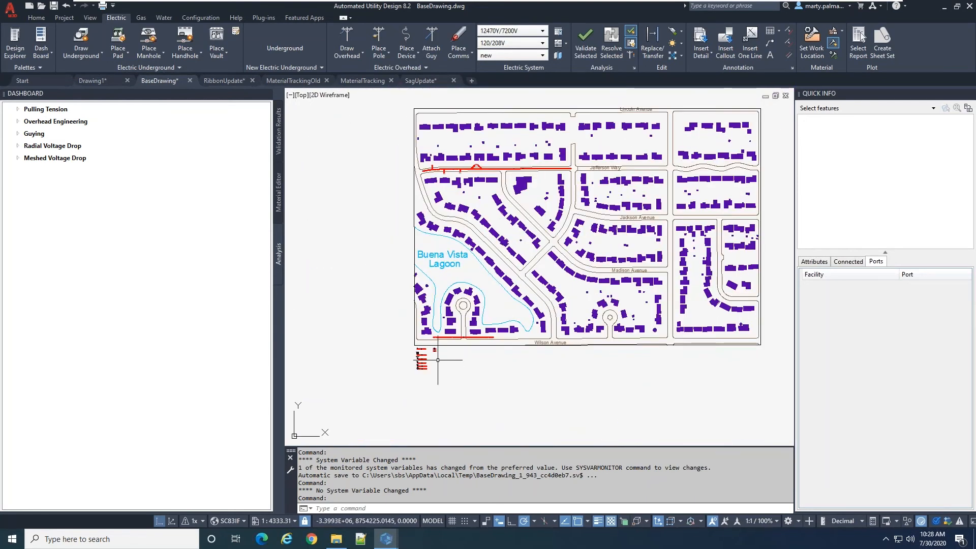
{"action": "scroll", "coordinate": [422, 366], "scroll_direction": "up", "scroll_amount": 12}
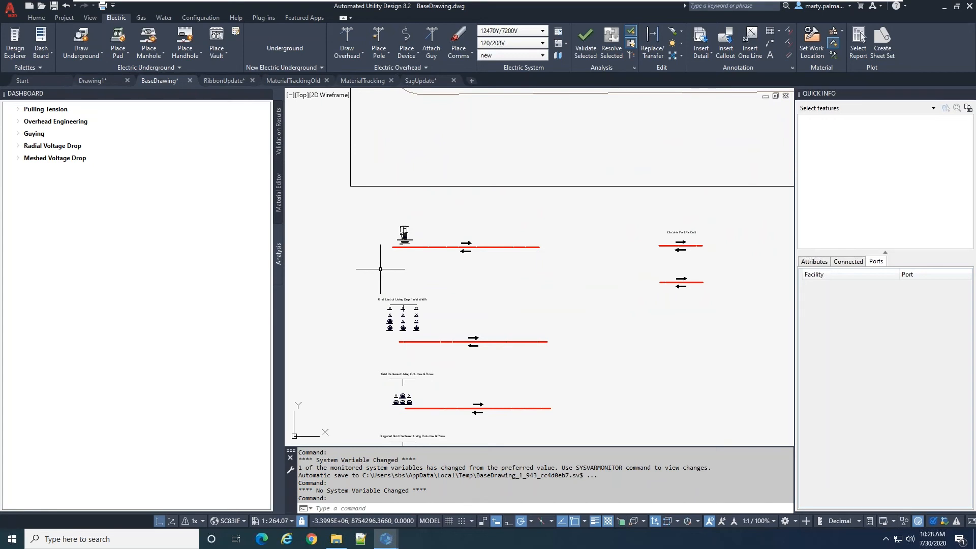
{"action": "scroll", "coordinate": [403, 268], "scroll_direction": "up", "scroll_amount": 5}
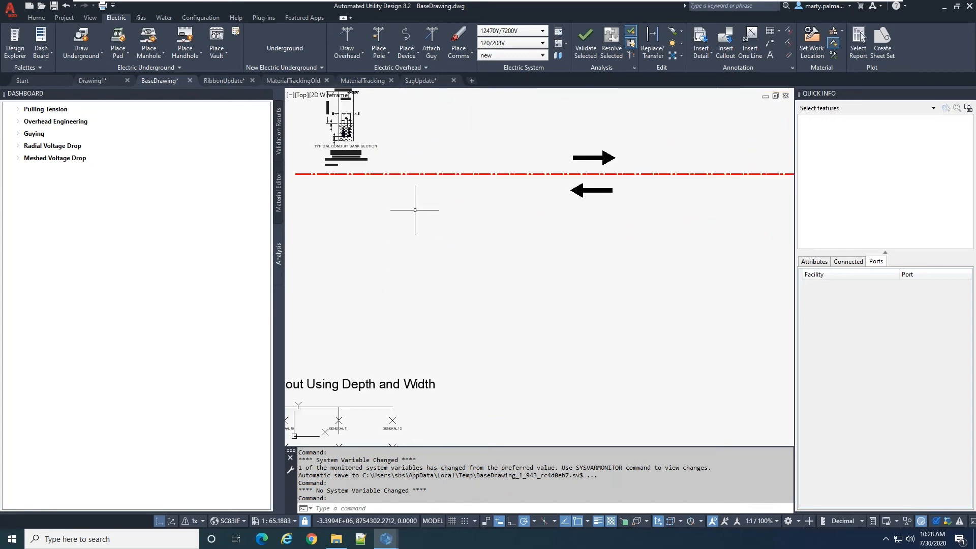
{"action": "left_click", "coordinate": [427, 176]}
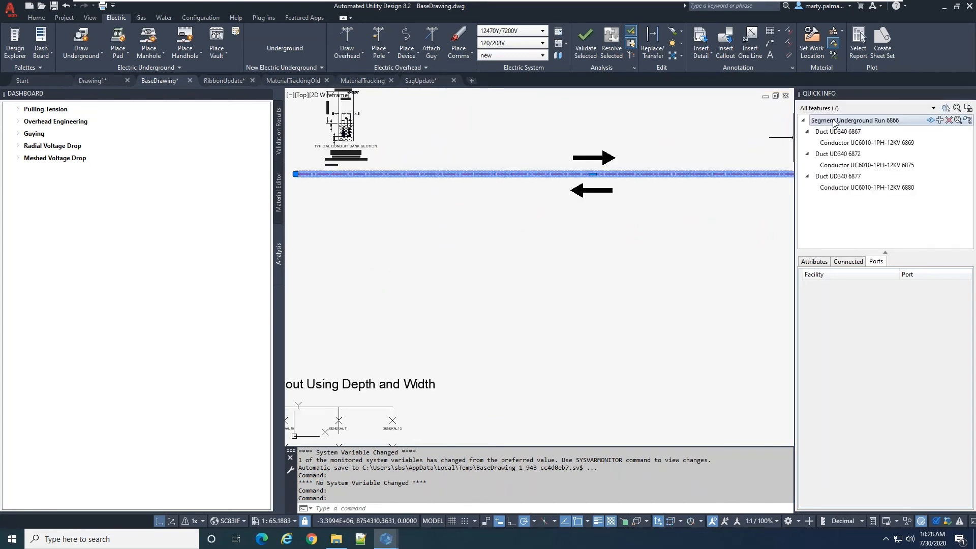
{"action": "left_click", "coordinate": [812, 261]}
Examine the run's Underground Layout attributes and the conduit arrangement in the Typical Conduit Bank Section detail
{"action": "scroll", "coordinate": [402, 196], "scroll_direction": "down", "scroll_amount": 3}
{"action": "scroll", "coordinate": [374, 176], "scroll_direction": "up", "scroll_amount": 3}
{"action": "scroll", "coordinate": [374, 176], "scroll_direction": "up", "scroll_amount": 3}
{"action": "scroll", "coordinate": [401, 155], "scroll_direction": "down", "scroll_amount": 3}
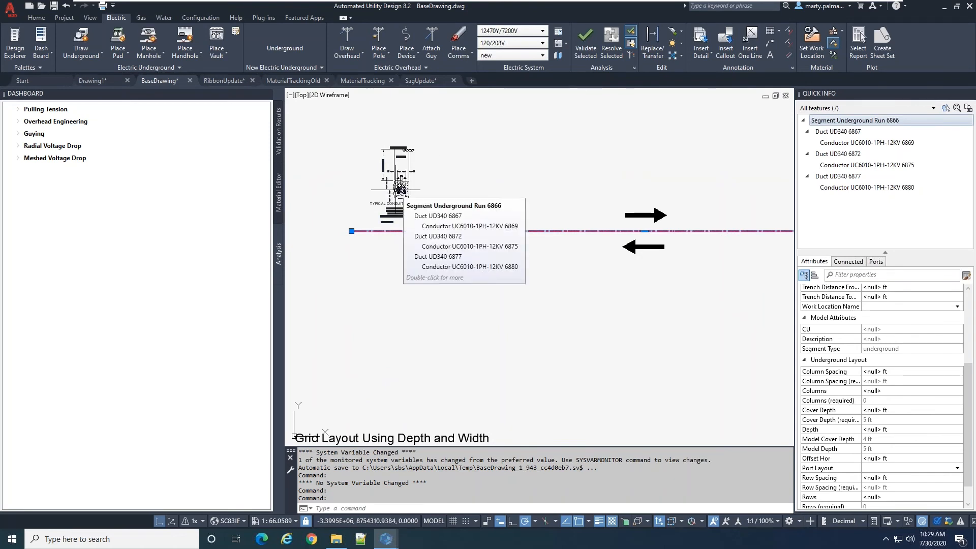
{"action": "scroll", "coordinate": [399, 186], "scroll_direction": "up", "scroll_amount": 5}
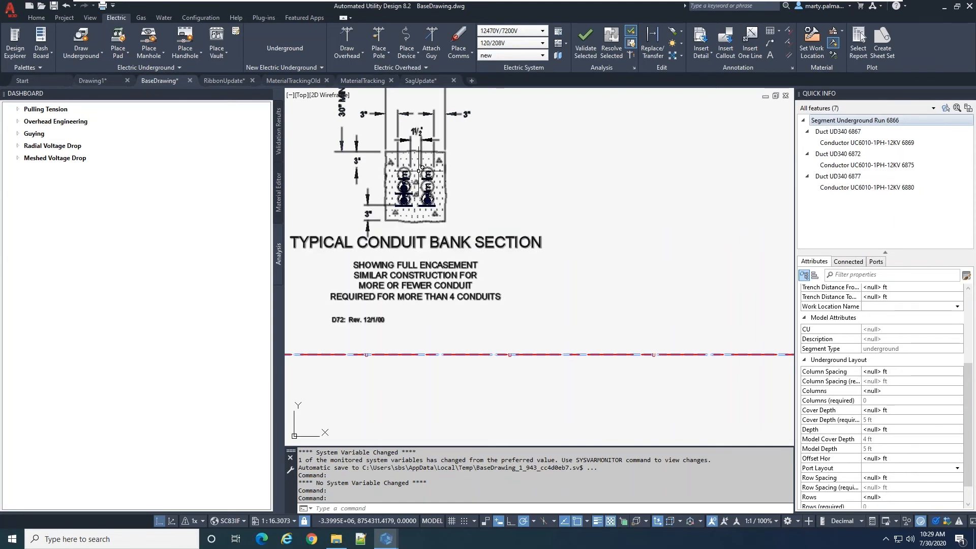
Open the Port Layout choices in the selected run's Underground Layout attributes
{"action": "mouse_move", "coordinate": [866, 125]}
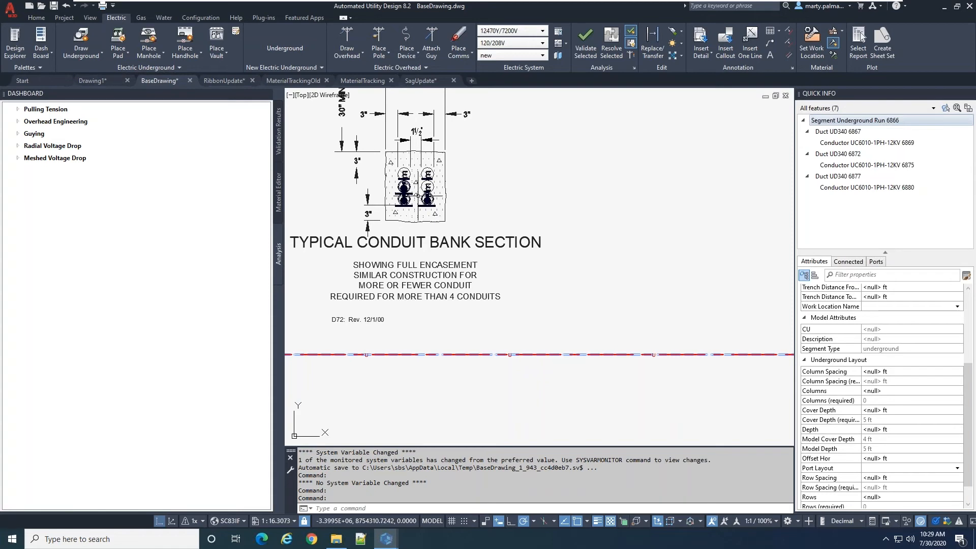
{"action": "scroll", "coordinate": [571, 212], "scroll_direction": "down", "scroll_amount": 5}
{"action": "scroll", "coordinate": [517, 197], "scroll_direction": "up", "scroll_amount": 4}
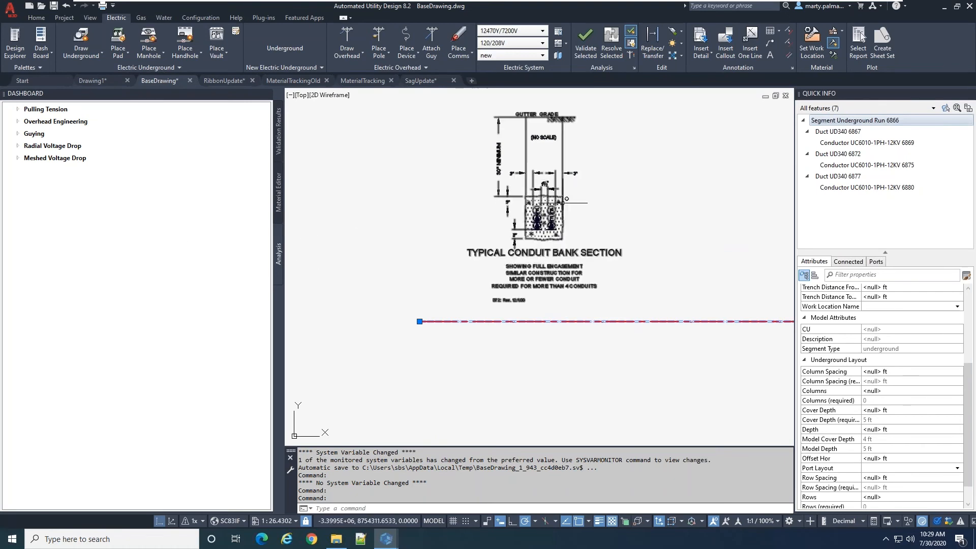
{"action": "scroll", "coordinate": [972, 377], "scroll_direction": "down", "scroll_amount": 1}
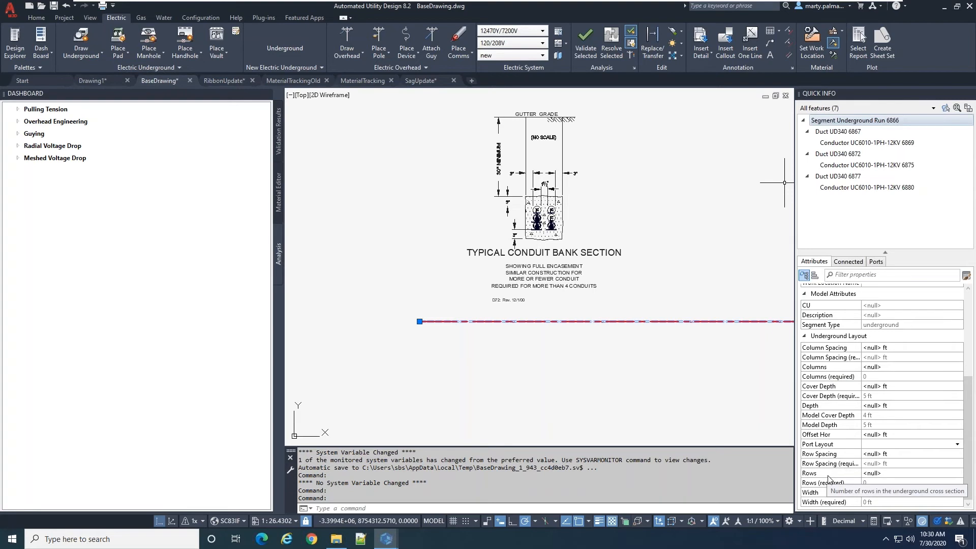
{"action": "left_click", "coordinate": [897, 445]}
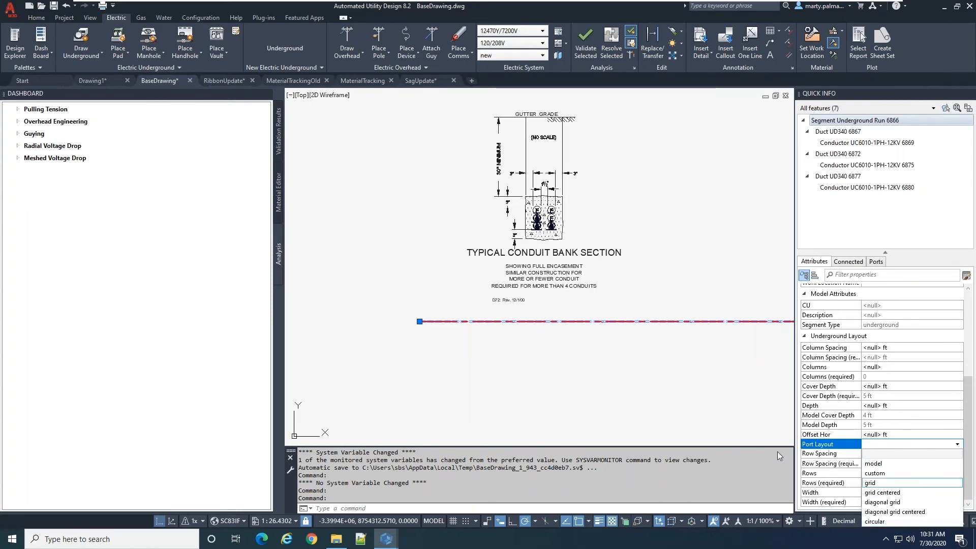
Dismiss the selected run's Port Layout choices without picking one
{"action": "left_click", "coordinate": [724, 423]}
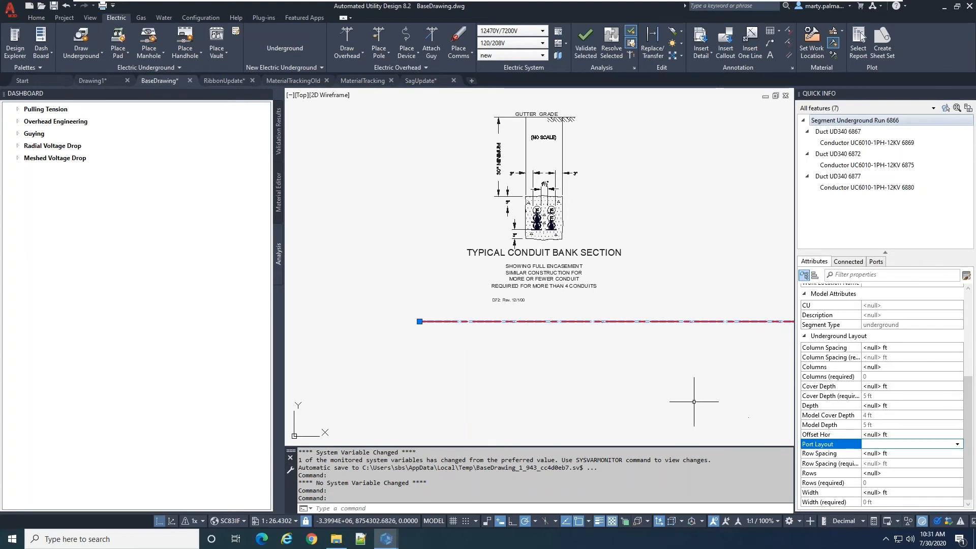
{"action": "left_click", "coordinate": [695, 398]}
{"action": "key", "text": "Escape"}
{"action": "scroll", "coordinate": [670, 371], "scroll_direction": "down", "scroll_amount": 2}
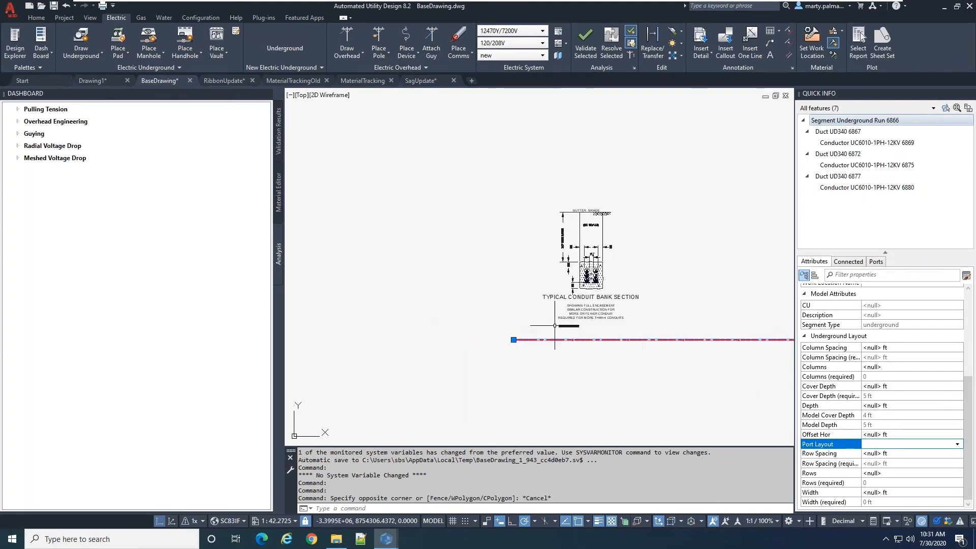
Examine the Segment class models, including the duct bank entries, in the Industry Model Configuration and leave it without saving changes
{"action": "left_click", "coordinate": [201, 18]}
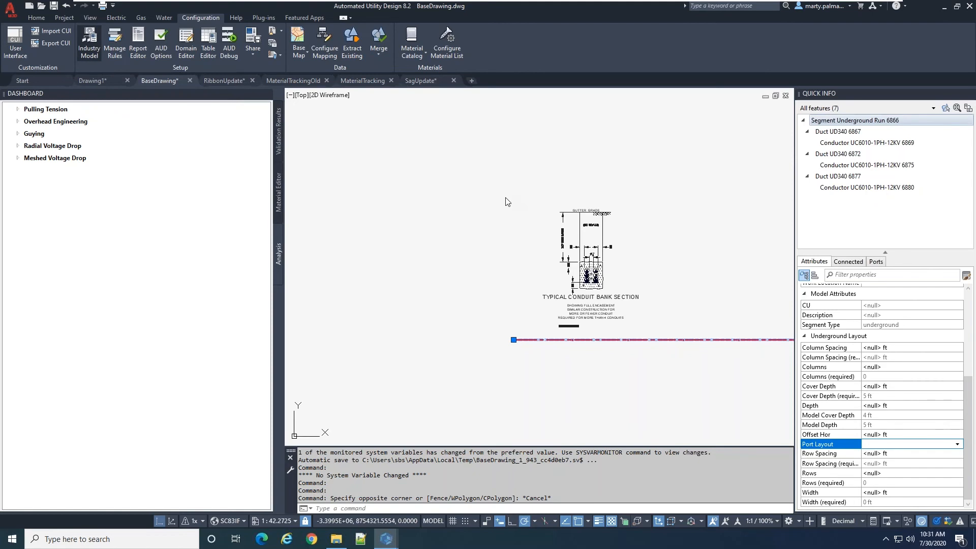
{"action": "scroll", "coordinate": [207, 188], "scroll_direction": "down", "scroll_amount": 3}
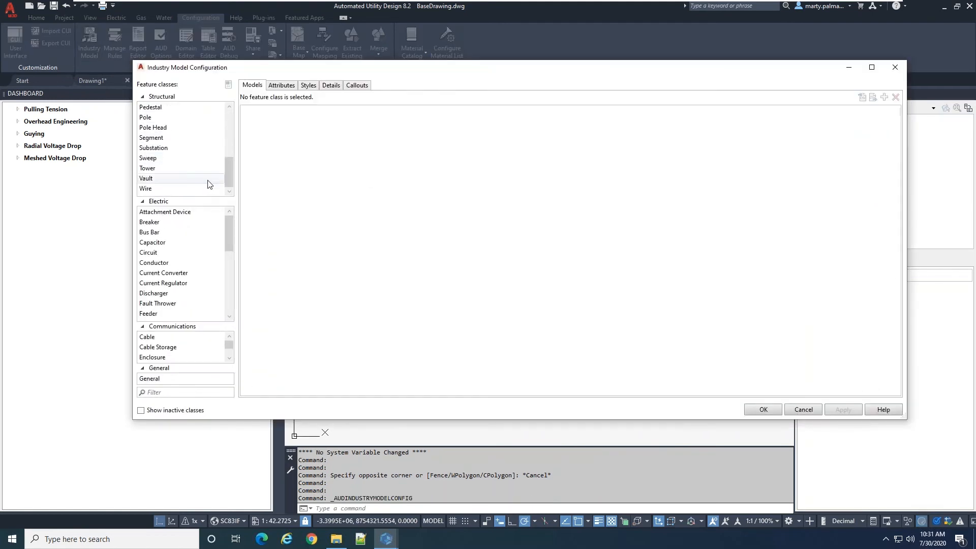
{"action": "left_click", "coordinate": [164, 141]}
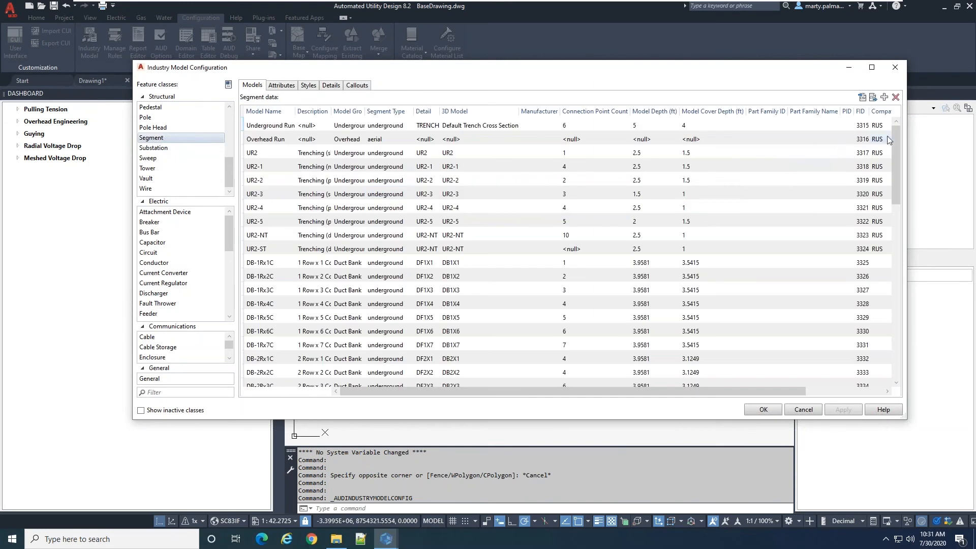
{"action": "left_click_drag", "start_coordinate": [895, 135], "coordinate": [896, 309]}
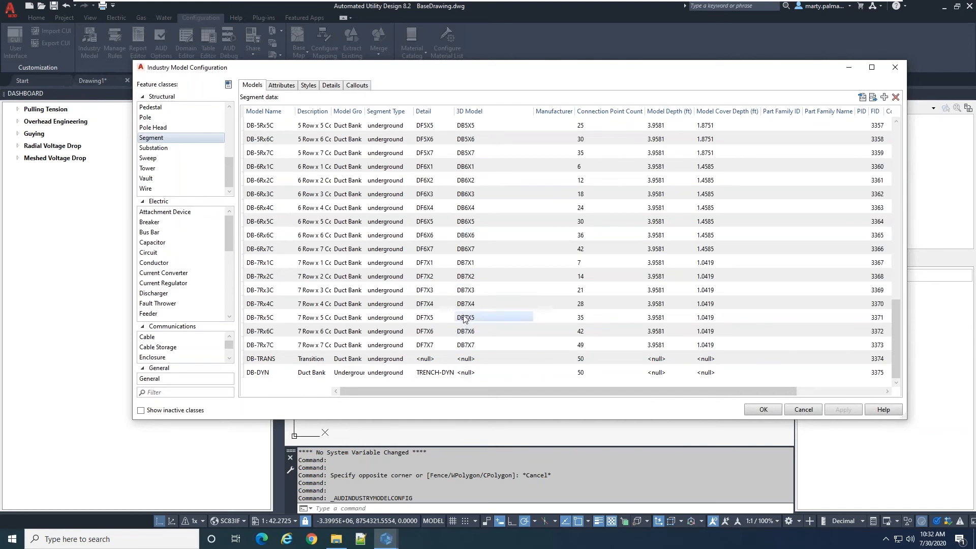
{"action": "scroll", "coordinate": [466, 323], "scroll_direction": "up", "scroll_amount": 9}
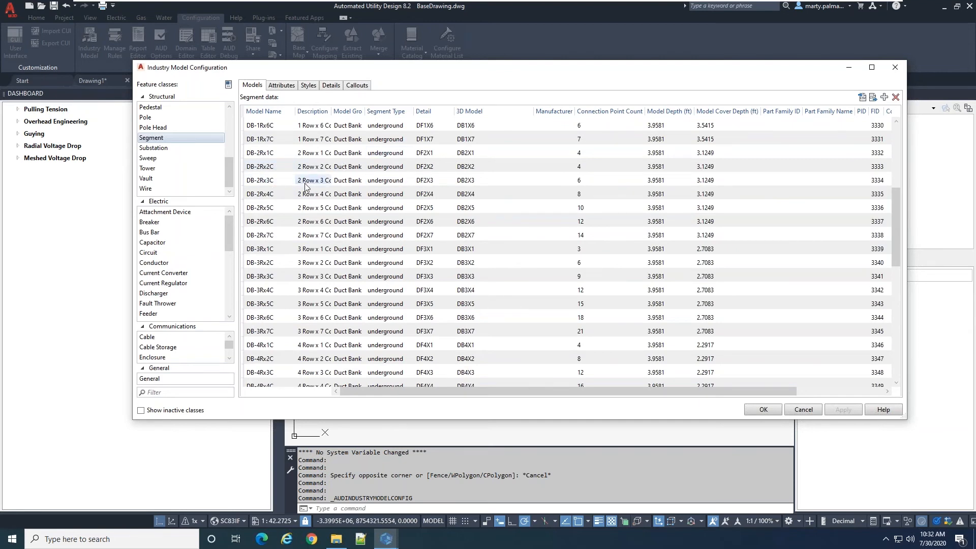
{"action": "scroll", "coordinate": [397, 256], "scroll_direction": "up", "scroll_amount": 1}
{"action": "scroll", "coordinate": [398, 256], "scroll_direction": "down", "scroll_amount": 2}
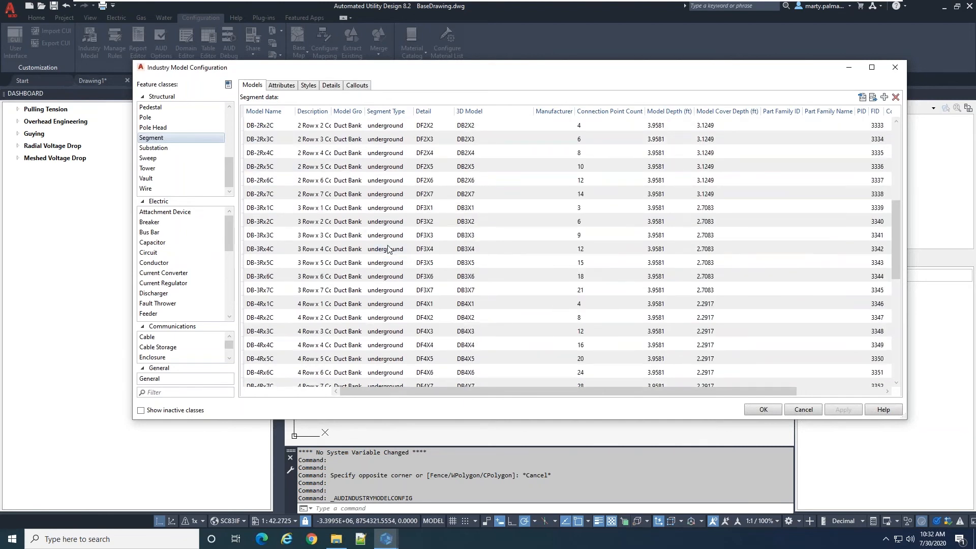
{"action": "left_click", "coordinate": [394, 238]}
{"action": "left_click", "coordinate": [807, 412]}
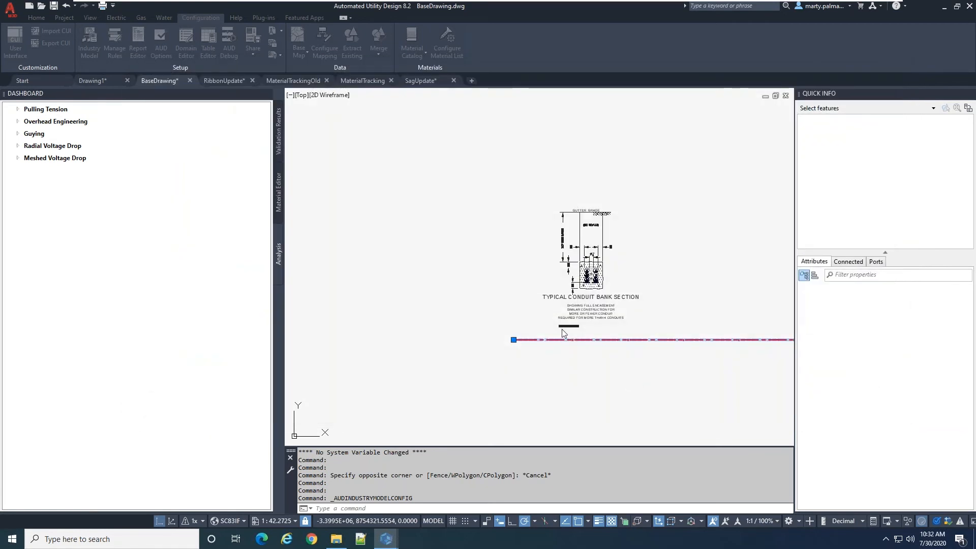
Select the underground run beneath the Grid Layout Using Depth and Width detail and examine its Underground Layout attributes
{"action": "scroll", "coordinate": [561, 329], "scroll_direction": "down", "scroll_amount": 10}
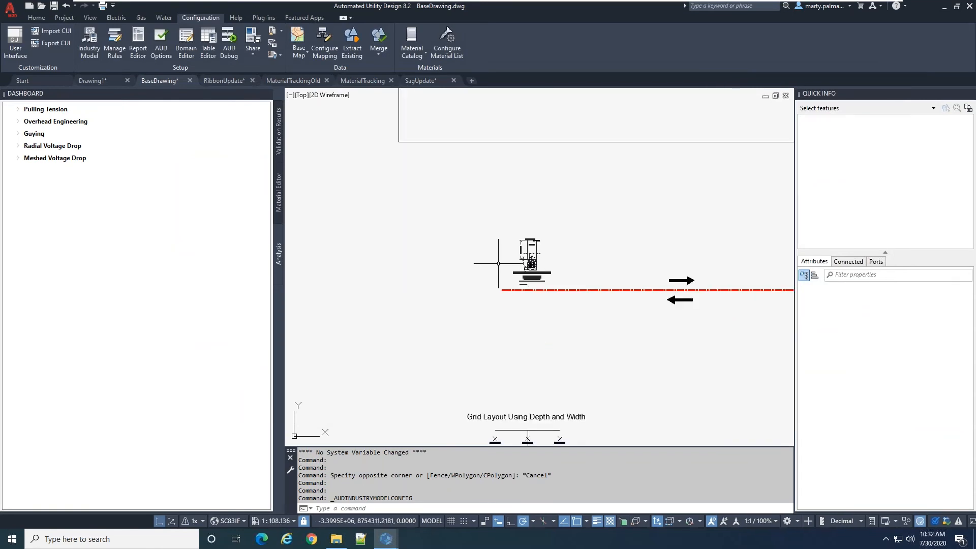
{"action": "scroll", "coordinate": [554, 323], "scroll_direction": "down", "scroll_amount": 2}
{"action": "scroll", "coordinate": [574, 373], "scroll_direction": "up", "scroll_amount": 6}
{"action": "scroll", "coordinate": [529, 343], "scroll_direction": "down", "scroll_amount": 4}
{"action": "scroll", "coordinate": [506, 311], "scroll_direction": "up", "scroll_amount": 4}
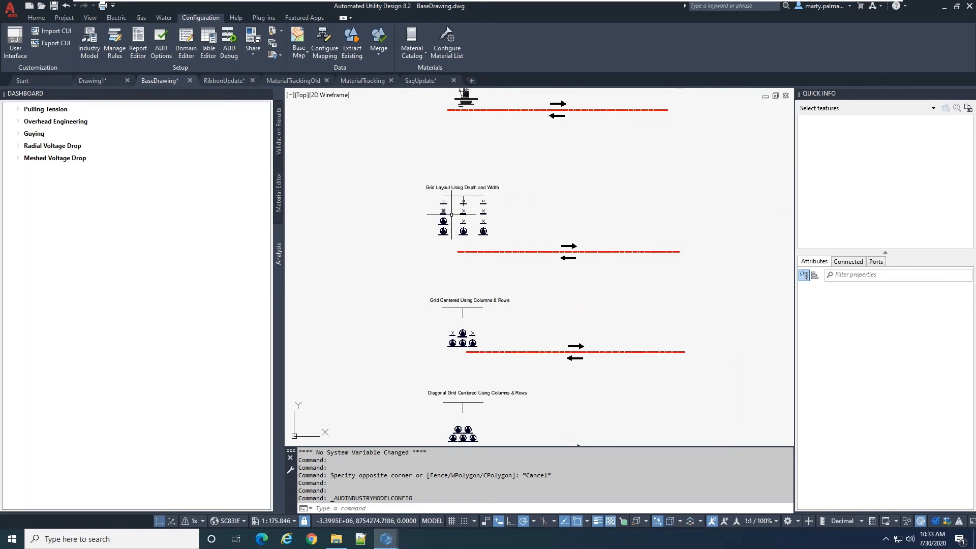
{"action": "scroll", "coordinate": [479, 223], "scroll_direction": "up", "scroll_amount": 4}
{"action": "scroll", "coordinate": [478, 224], "scroll_direction": "down", "scroll_amount": 2}
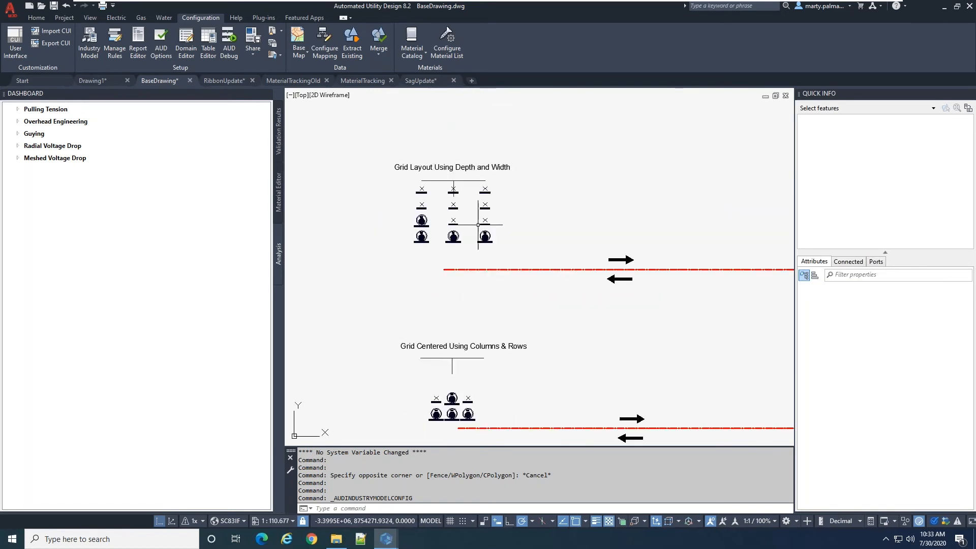
{"action": "left_click", "coordinate": [508, 264]}
{"action": "left_click", "coordinate": [502, 270]}
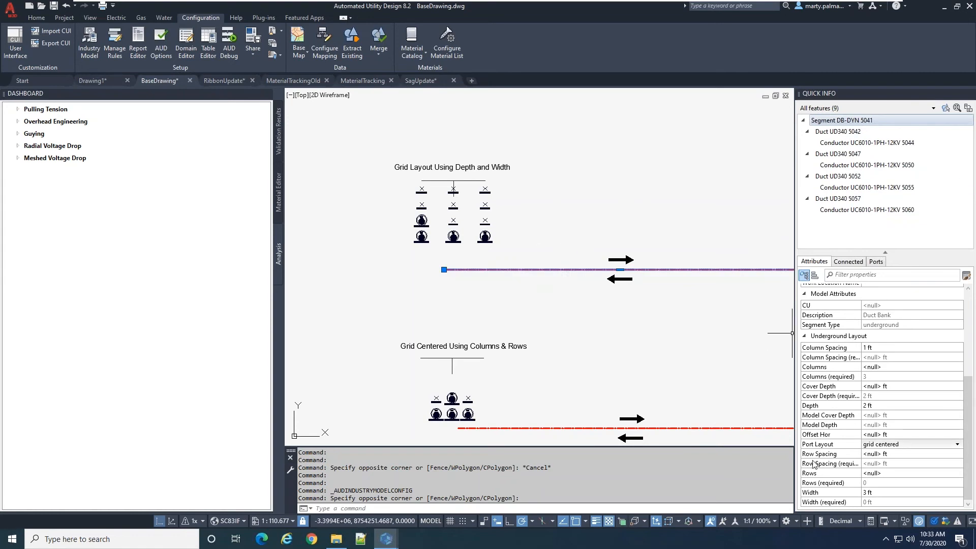
{"action": "left_click", "coordinate": [885, 446]}
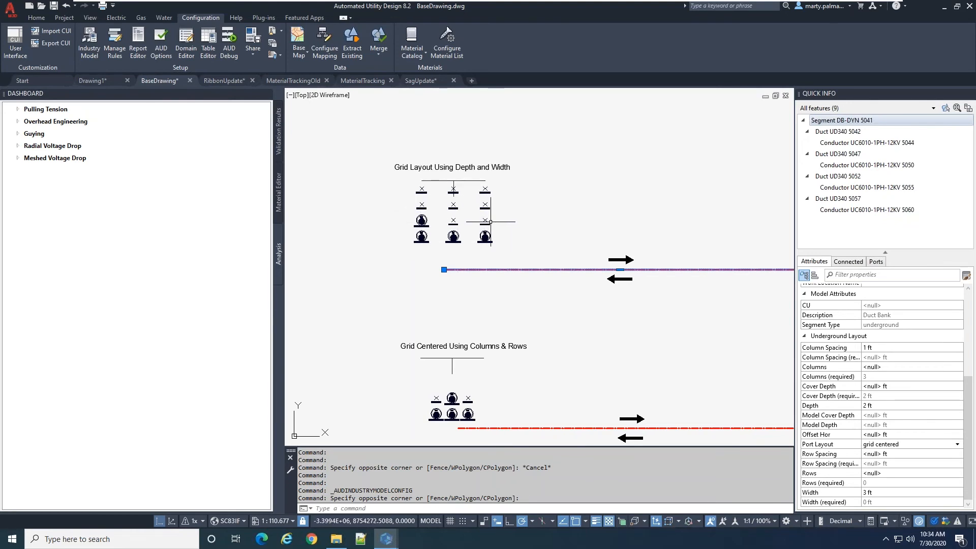
Measure the distance between the first two ducts in the lowest row of the Grid Layout Using Depth and Width detail
{"action": "scroll", "coordinate": [485, 236], "scroll_direction": "up", "scroll_amount": 4}
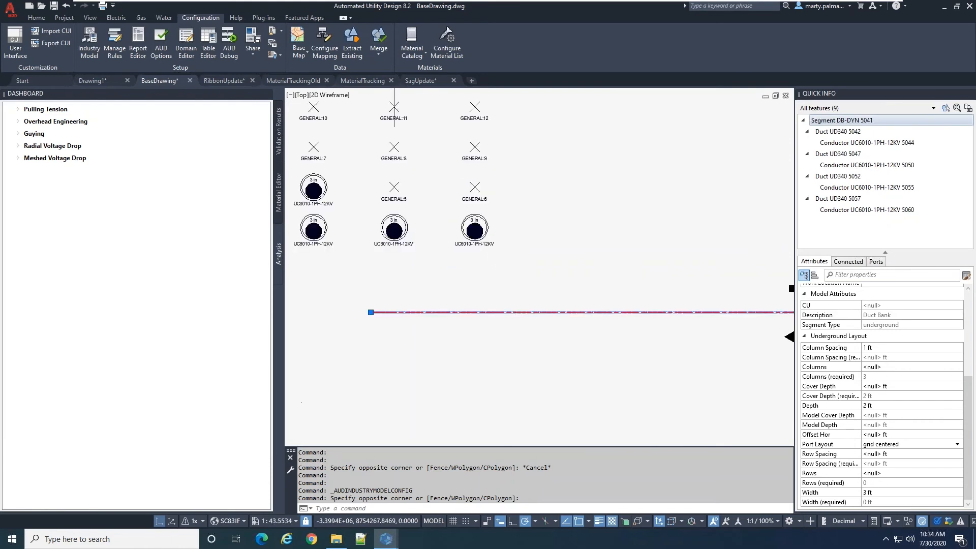
{"action": "scroll", "coordinate": [455, 260], "scroll_direction": "down", "scroll_amount": 2}
{"action": "type", "text": "dist"}
{"action": "key", "text": "Return"}
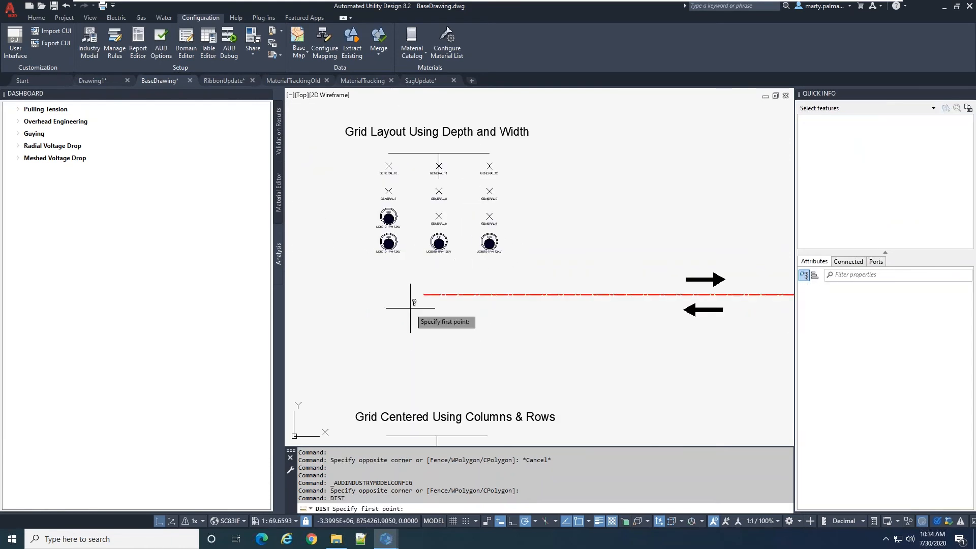
{"action": "left_click", "coordinate": [390, 251]}
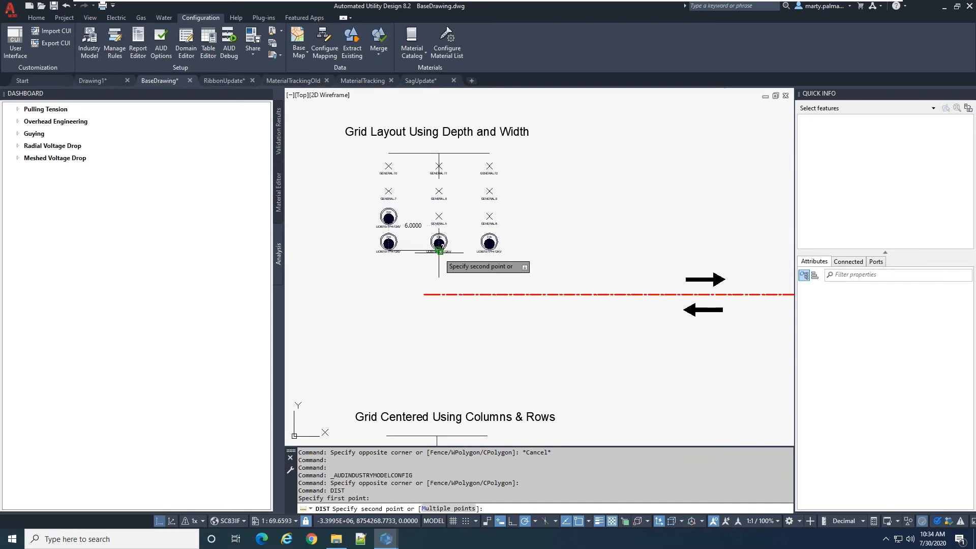
{"action": "key", "text": "Escape"}
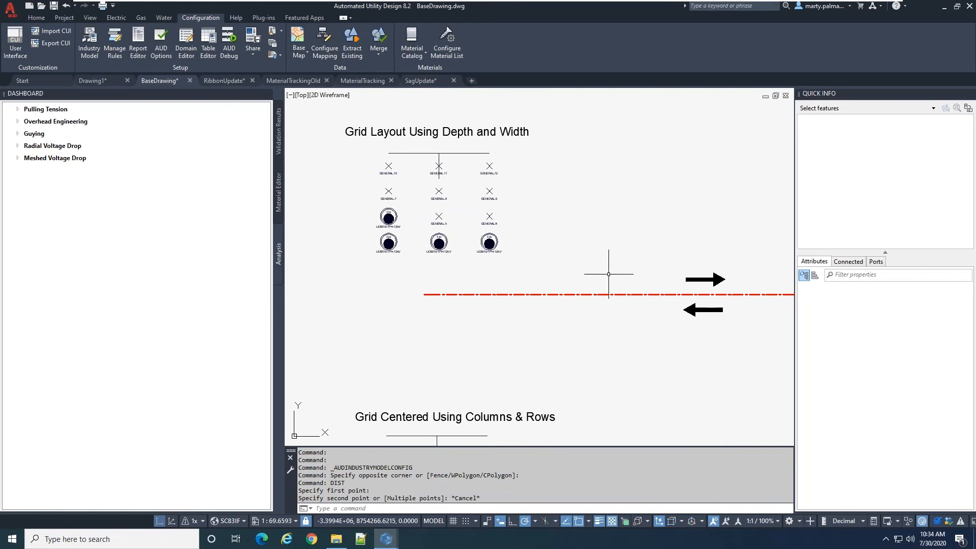
Select the run beneath the Grid Layout Using Depth and Width detail and set its Column Spacing to 0.5 ft
{"action": "left_click", "coordinate": [656, 293]}
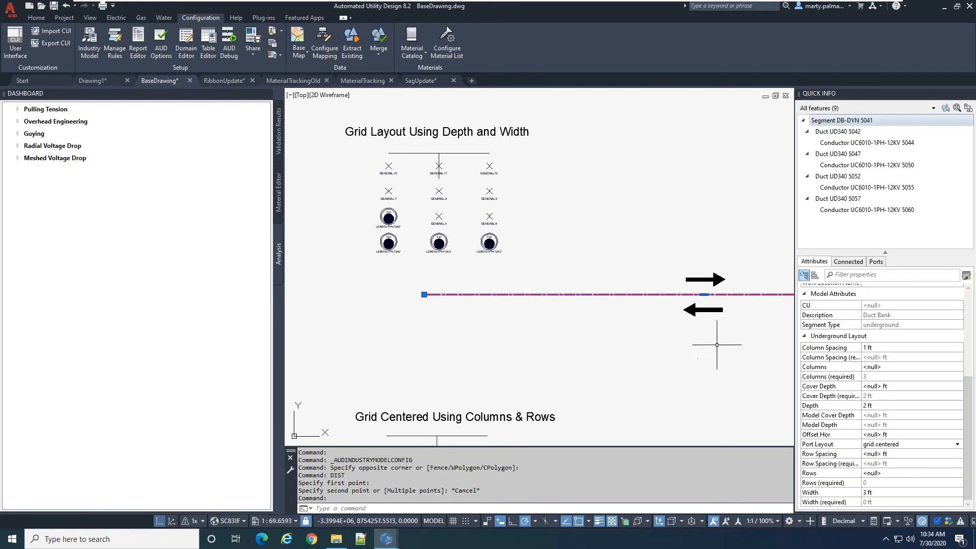
{"action": "scroll", "coordinate": [702, 335], "scroll_direction": "down", "scroll_amount": 5}
{"action": "scroll", "coordinate": [676, 344], "scroll_direction": "up", "scroll_amount": 4}
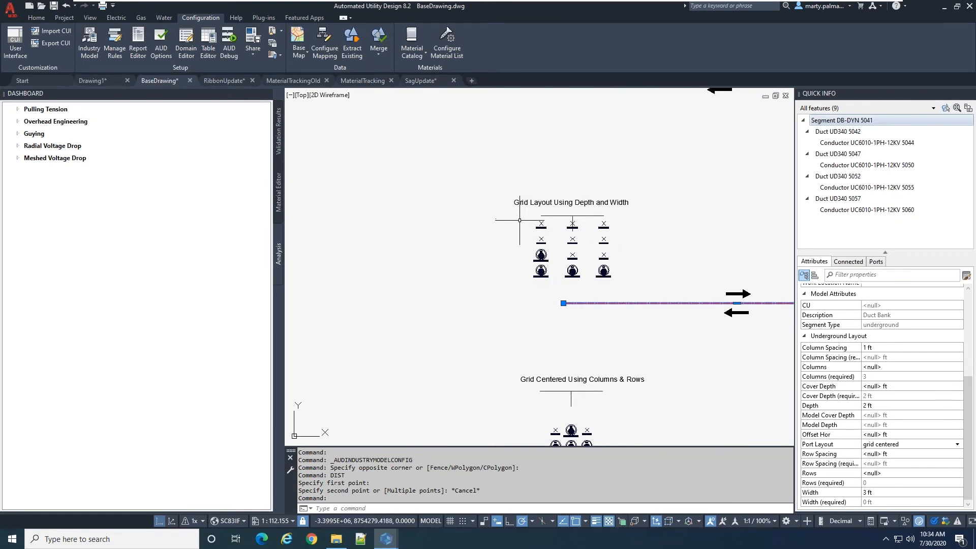
{"action": "left_click", "coordinate": [884, 349]}
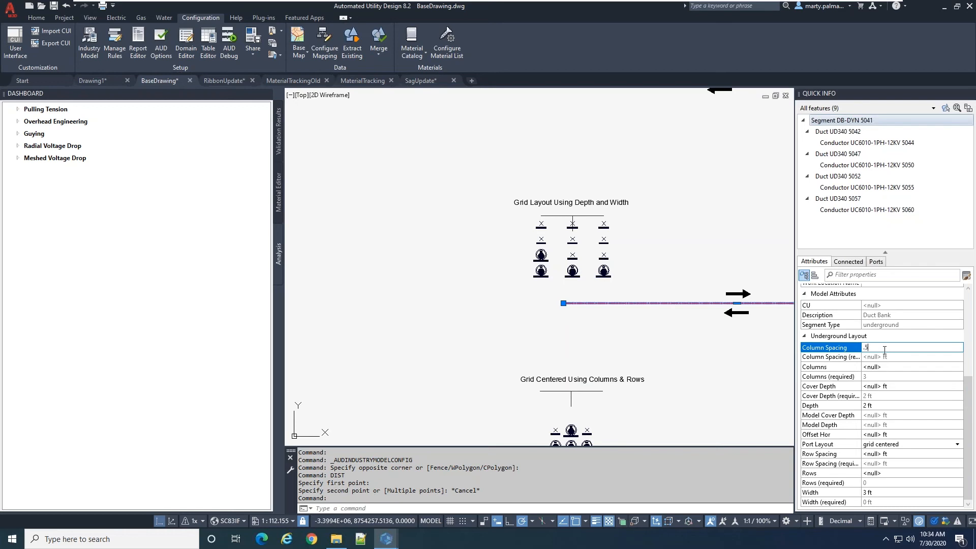
{"action": "key", "text": "Return"}
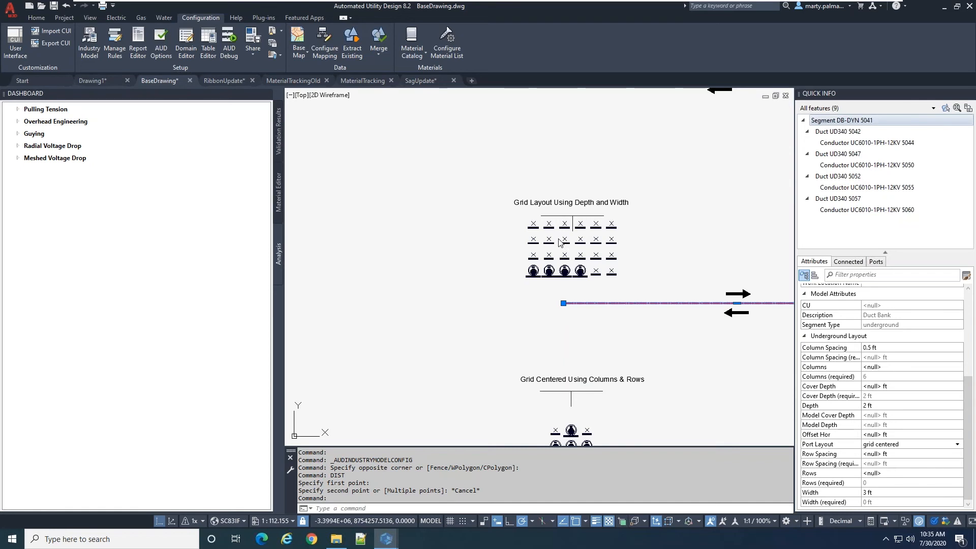
Select the underground run beneath the Grid Centered Using Columns & Rows detail and examine its Underground Layout attributes and duct arrangement
{"action": "left_click", "coordinate": [514, 278]}
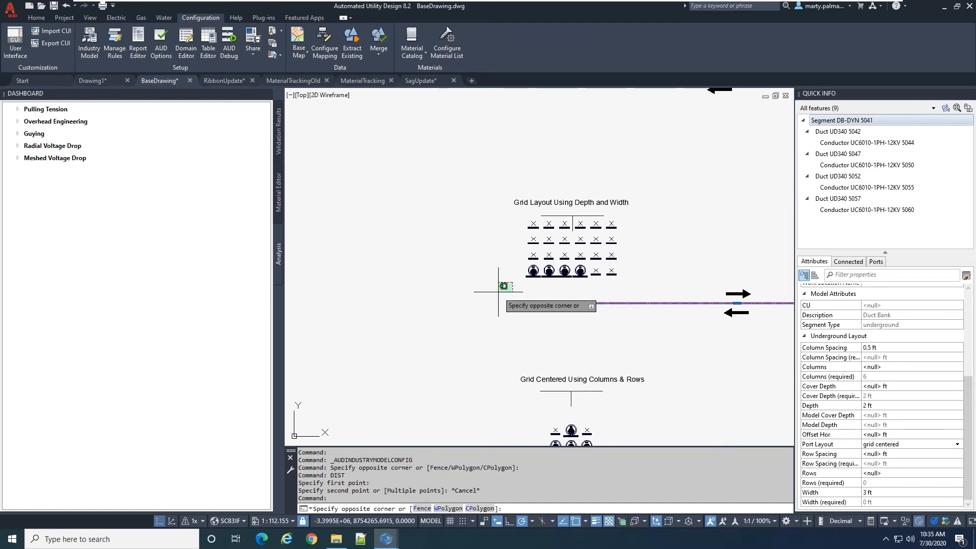
{"action": "key", "text": "Escape"}
{"action": "scroll", "coordinate": [507, 302], "scroll_direction": "down", "scroll_amount": 4}
{"action": "scroll", "coordinate": [530, 364], "scroll_direction": "up", "scroll_amount": 2}
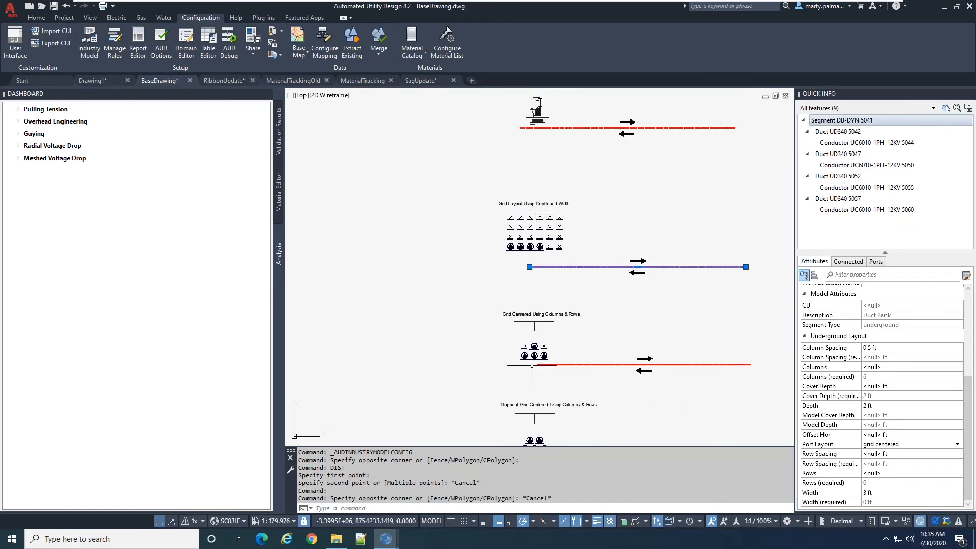
{"action": "key", "text": "Escape"}
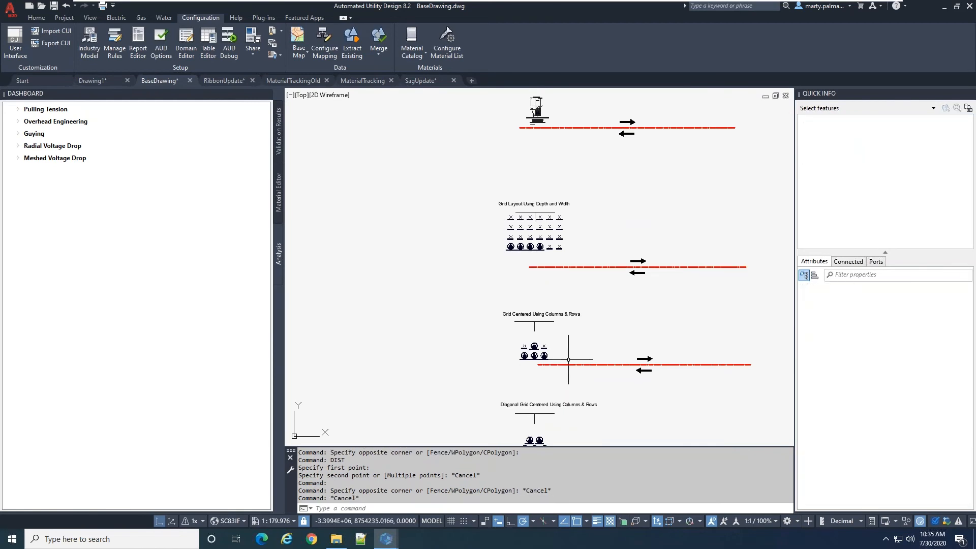
{"action": "left_click", "coordinate": [568, 365]}
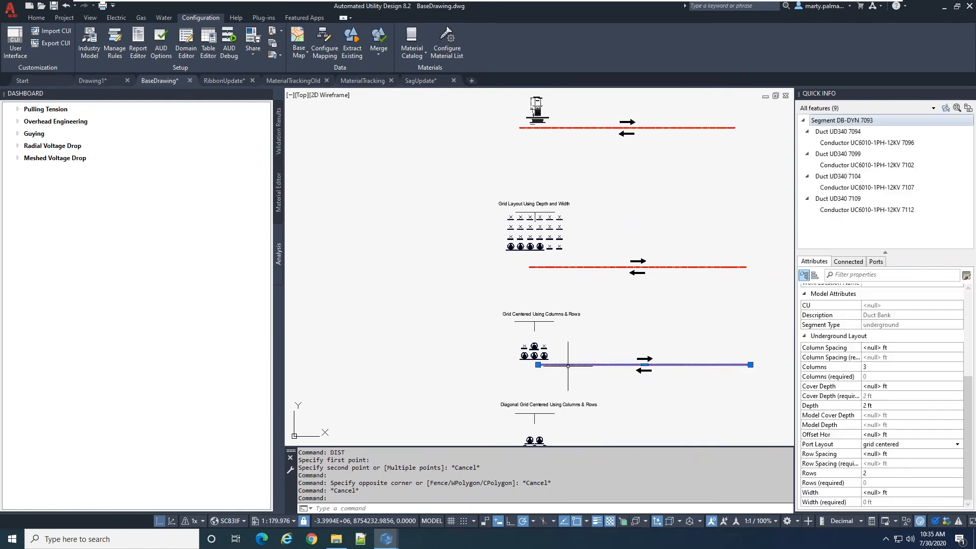
{"action": "scroll", "coordinate": [486, 372], "scroll_direction": "up", "scroll_amount": 4}
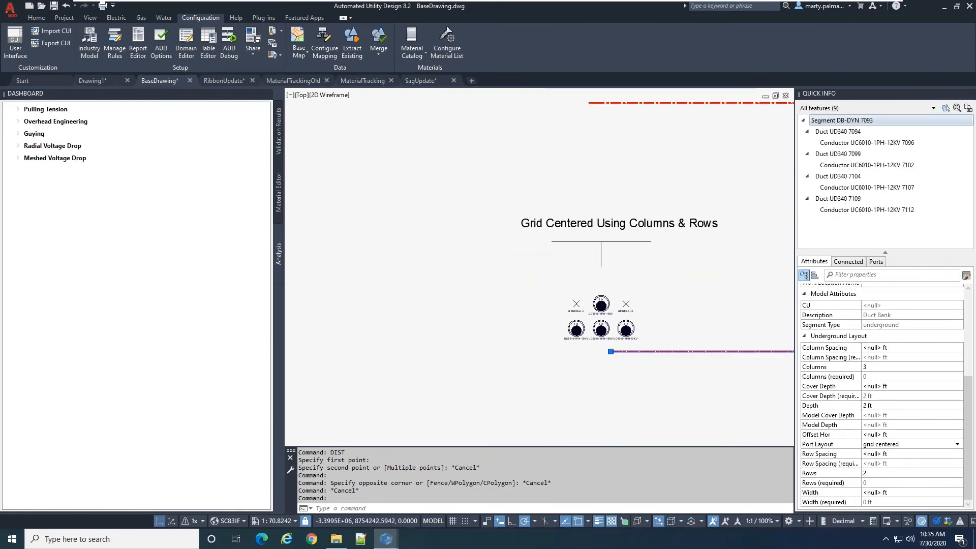
{"action": "middle_click_drag", "start_coordinate": [659, 346], "coordinate": [563, 318]}
{"action": "scroll", "coordinate": [588, 319], "scroll_direction": "up", "scroll_amount": 2}
{"action": "scroll", "coordinate": [588, 319], "scroll_direction": "down", "scroll_amount": 2}
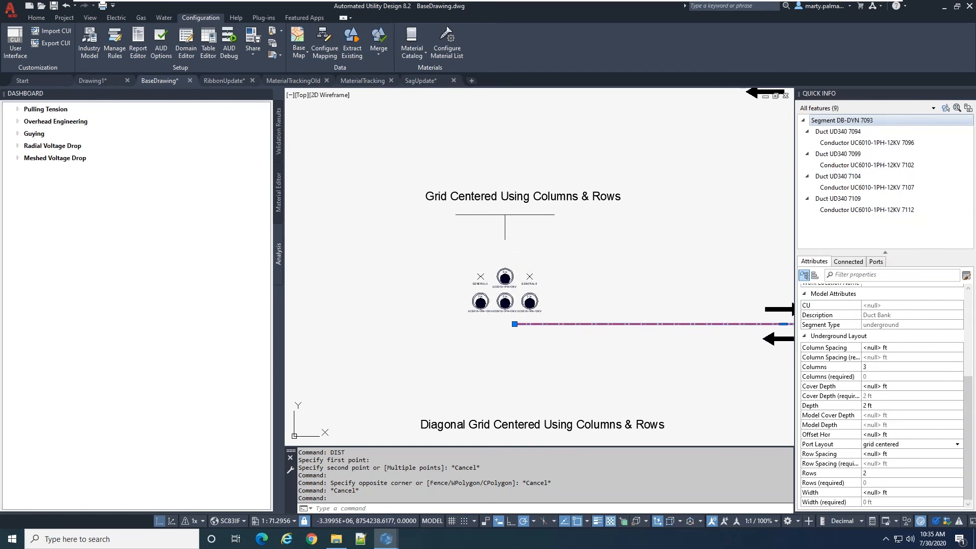
Move the upper-row duct in the Grid Centered Using Columns & Rows detail from the middle port to the upper-left port
{"action": "left_click", "coordinate": [505, 277]}
{"action": "left_click", "coordinate": [505, 277]}
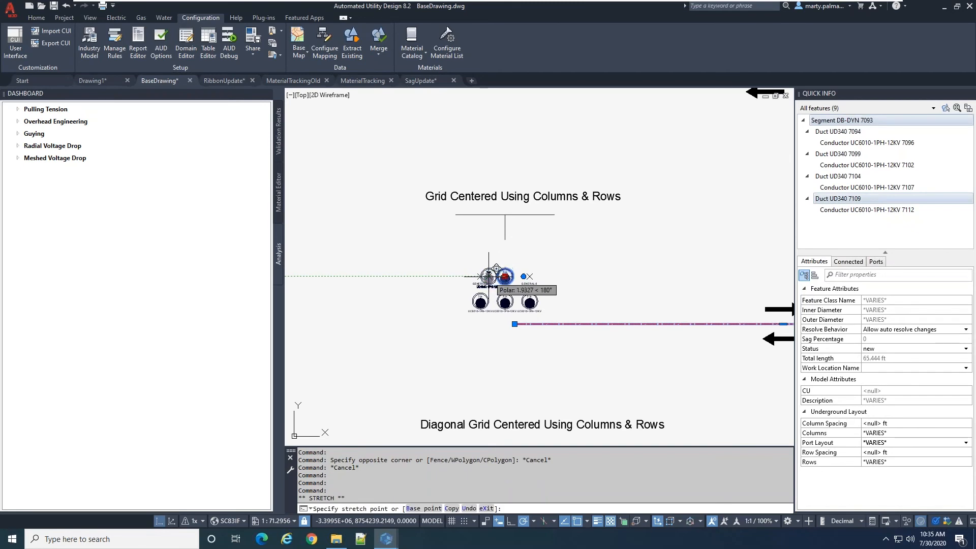
{"action": "left_click", "coordinate": [480, 277]}
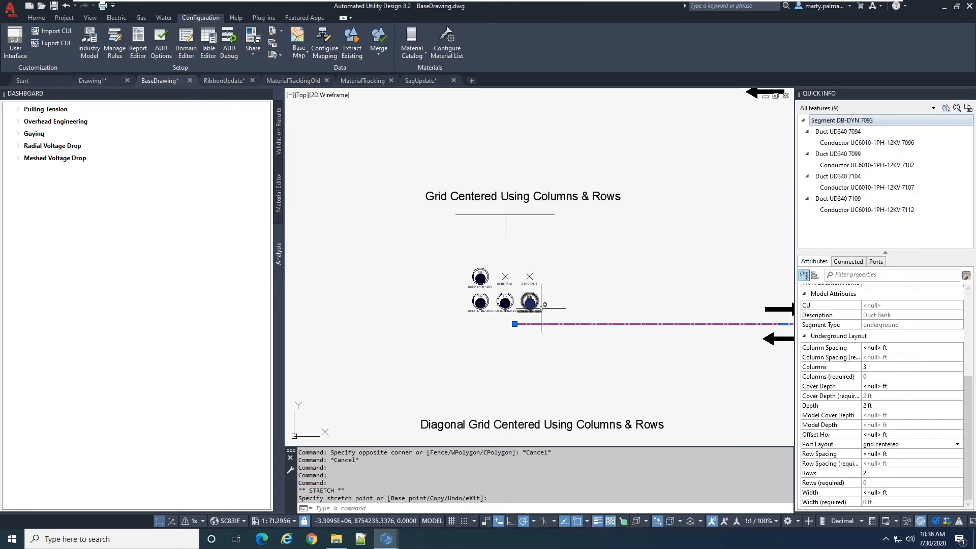
Set the Grid Centered Using Columns & Rows run's layout to 2 columns and 3 rows
{"action": "left_click", "coordinate": [872, 367]}
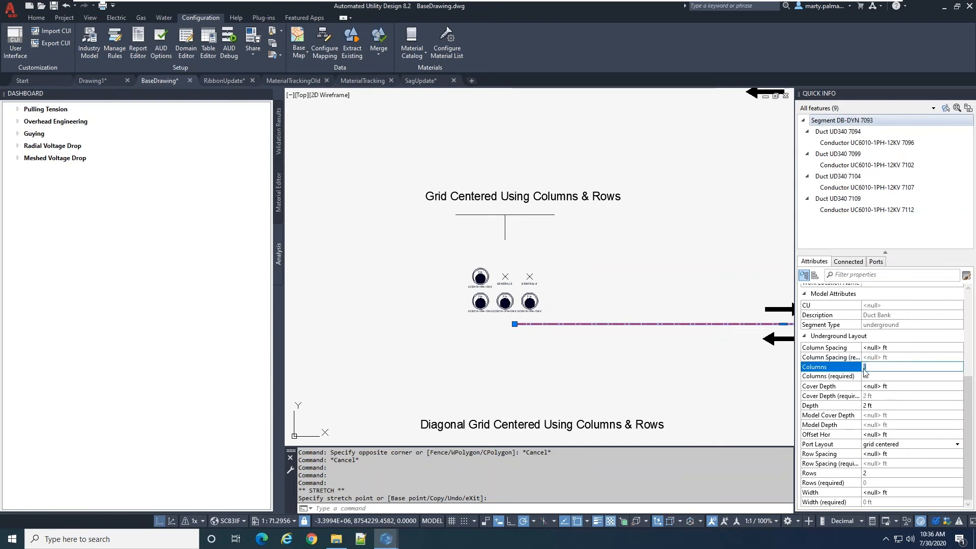
{"action": "key", "text": "Return"}
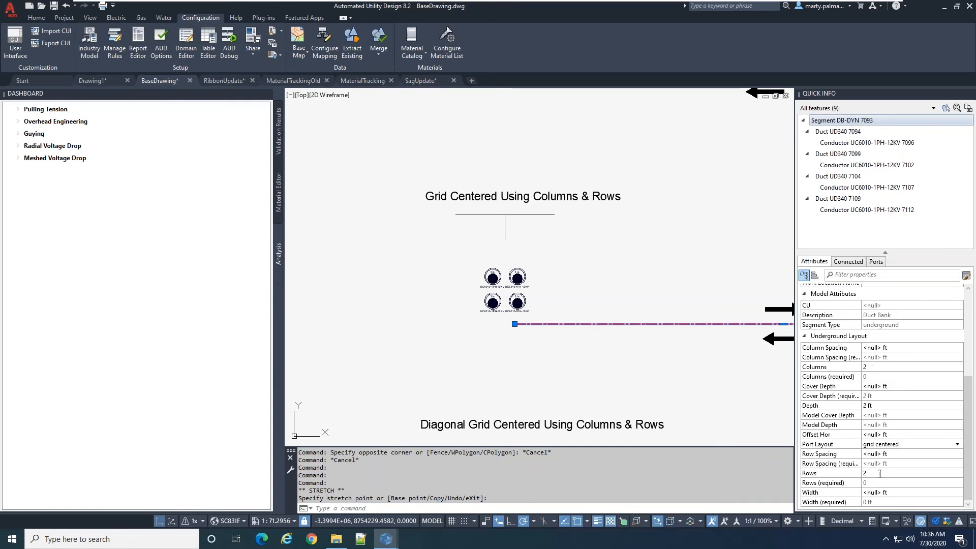
{"action": "left_click", "coordinate": [853, 474]}
{"action": "key", "text": "Return"}
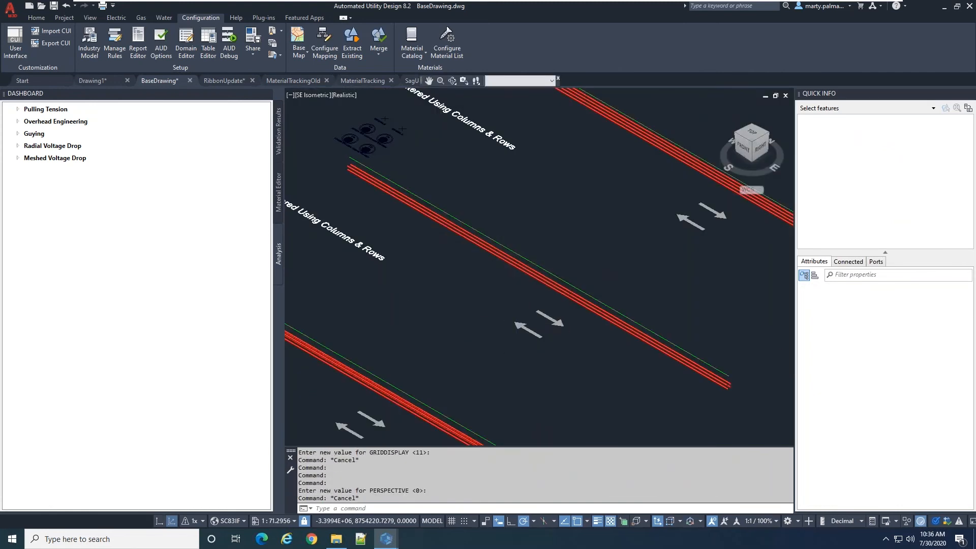
Examine the stacked ducts at the near end of the Grid Centered Using Columns & Rows run in 3D
{"action": "scroll", "coordinate": [544, 353], "scroll_direction": "down", "scroll_amount": 3}
{"action": "scroll", "coordinate": [544, 284], "scroll_direction": "down", "scroll_amount": 4}
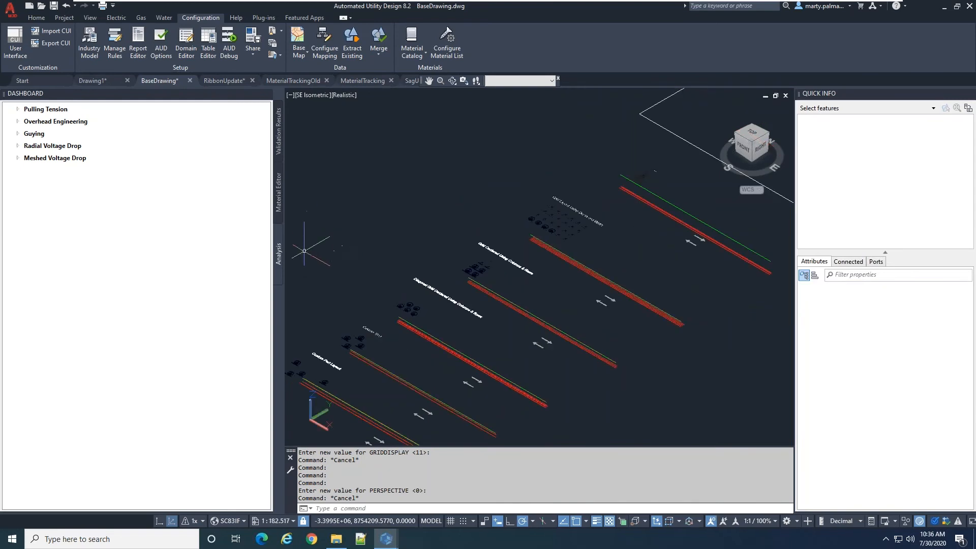
{"action": "middle_click_drag", "start_coordinate": [434, 289], "coordinate": [643, 295], "text": "shift"}
{"action": "scroll", "coordinate": [658, 275], "scroll_direction": "up", "scroll_amount": 6}
{"action": "scroll", "coordinate": [632, 244], "scroll_direction": "up", "scroll_amount": 5}
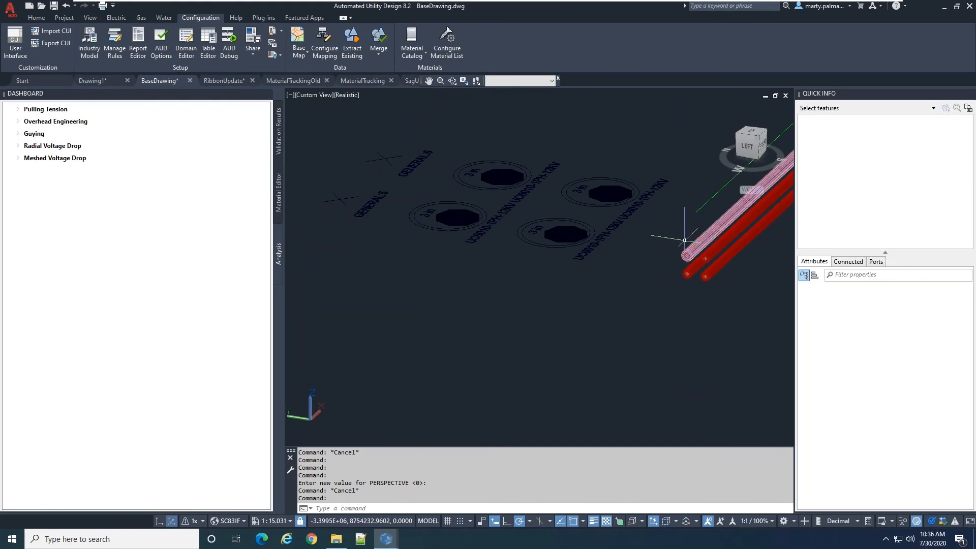
Assign duct UD340 7104 in the Grid Centered Using Columns & Rows run to port GENERAL:1
{"action": "scroll", "coordinate": [488, 282], "scroll_direction": "down", "scroll_amount": 2}
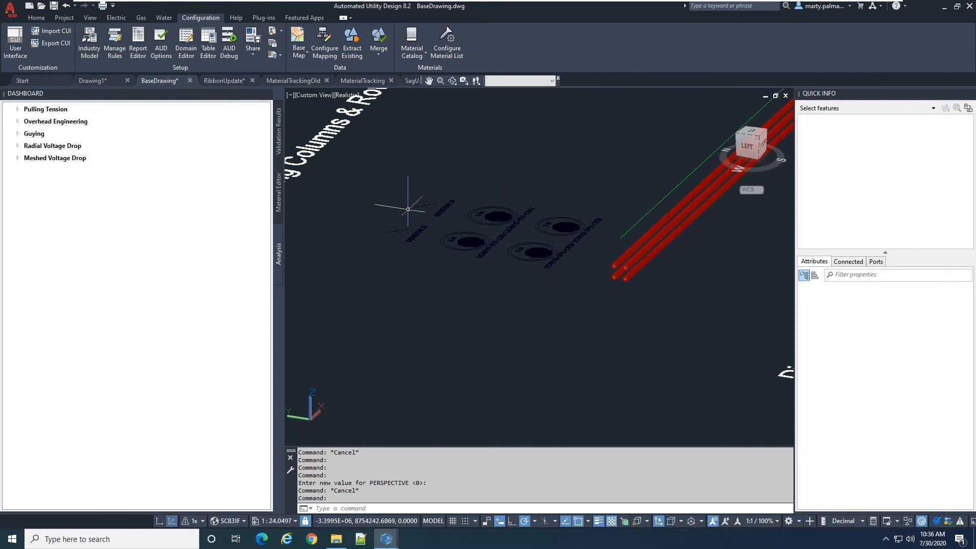
{"action": "left_click", "coordinate": [640, 221]}
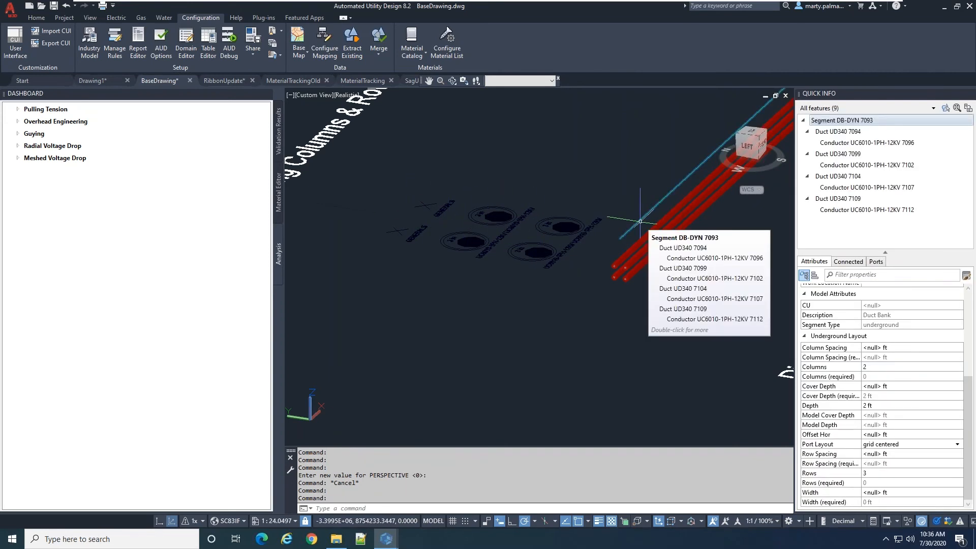
{"action": "mouse_move", "coordinate": [831, 126]}
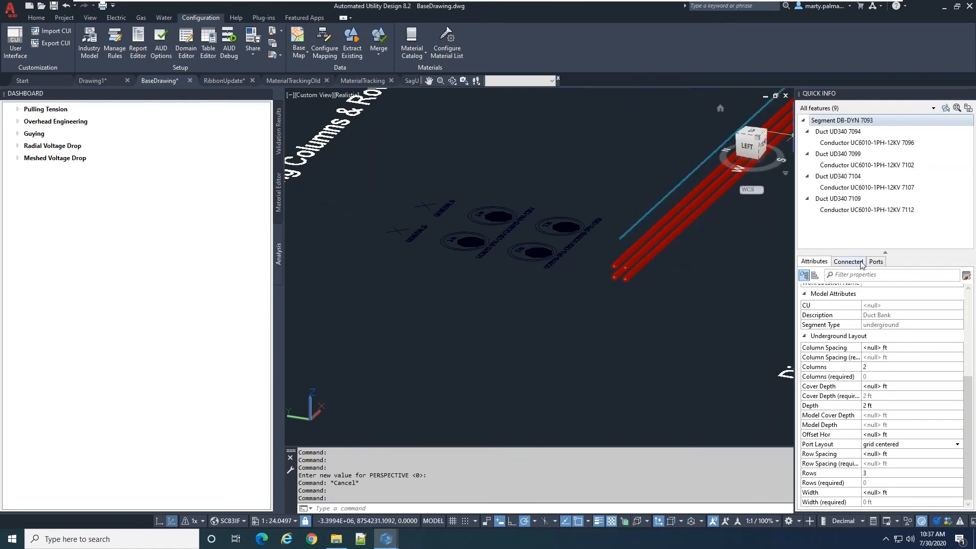
{"action": "left_click", "coordinate": [830, 133]}
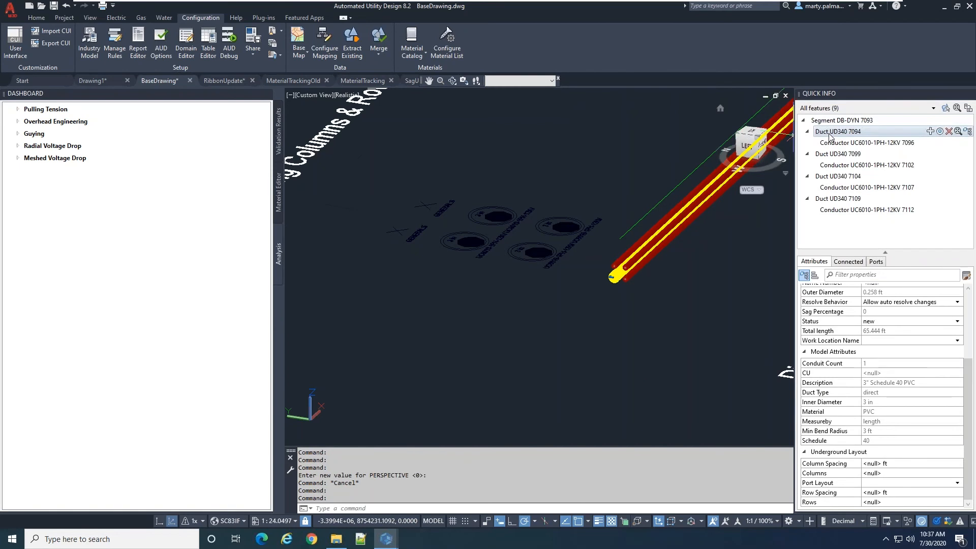
{"action": "mouse_move", "coordinate": [844, 147]}
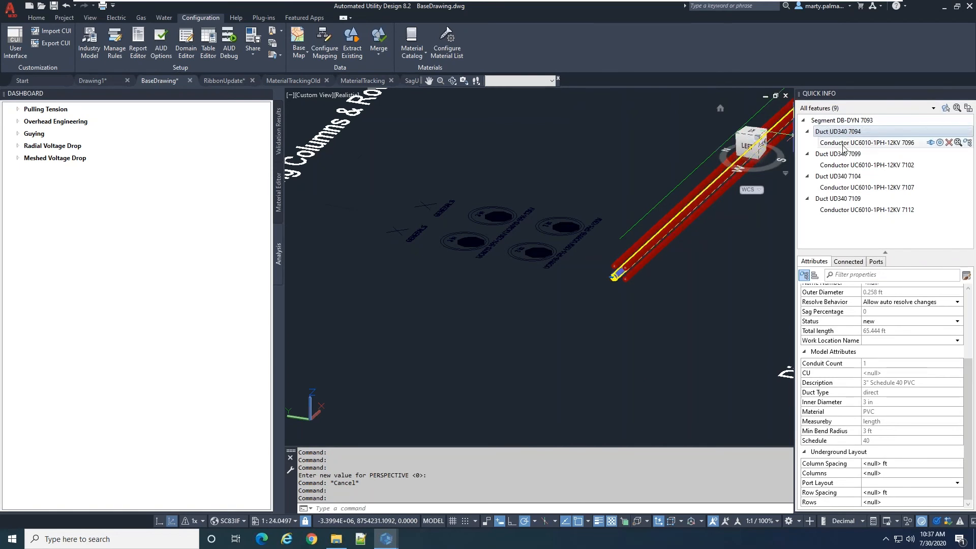
{"action": "left_click", "coordinate": [838, 175]}
{"action": "left_click", "coordinate": [876, 263]}
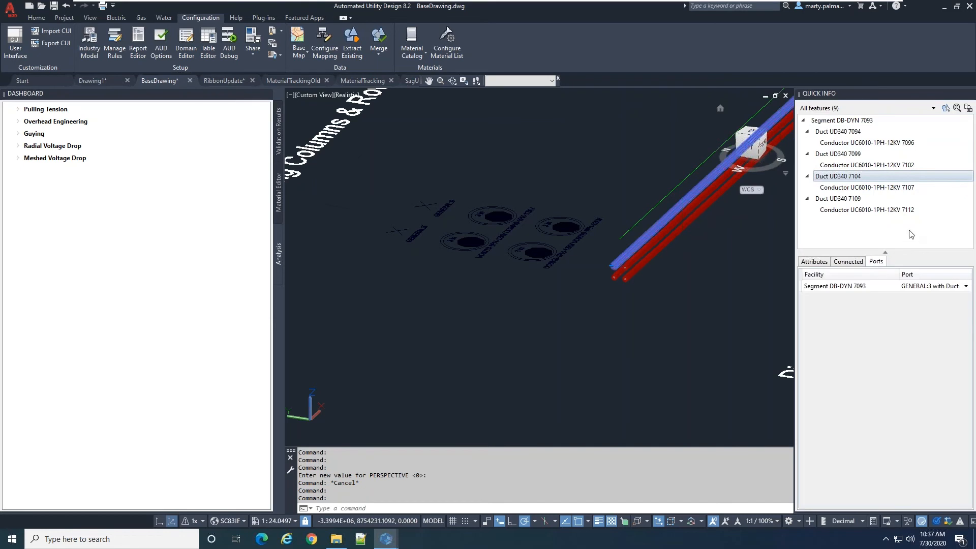
{"action": "left_click", "coordinate": [926, 288]}
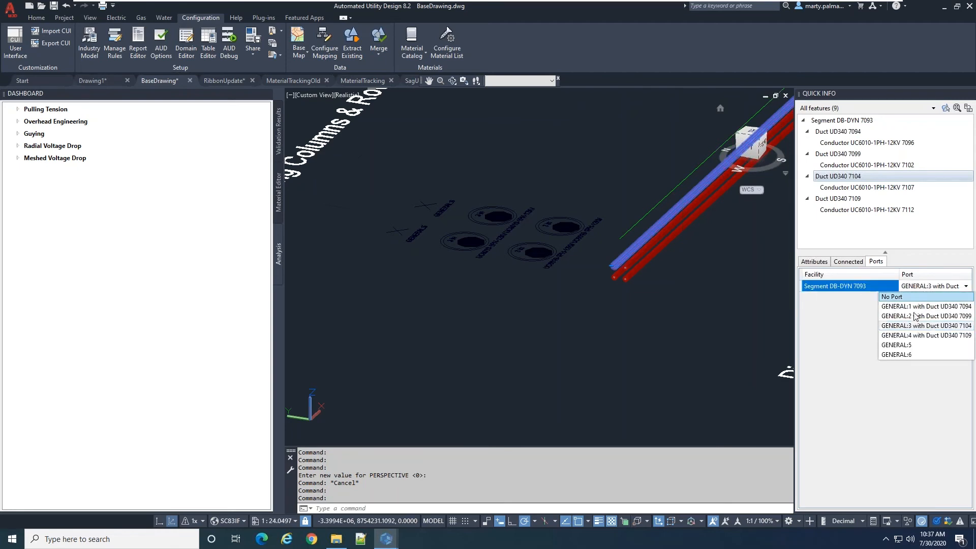
{"action": "left_click", "coordinate": [910, 304]}
Reassign duct UD340 7104 to the free port GENERAL:6 and clear the selection in the drawing
{"action": "left_click", "coordinate": [926, 287]}
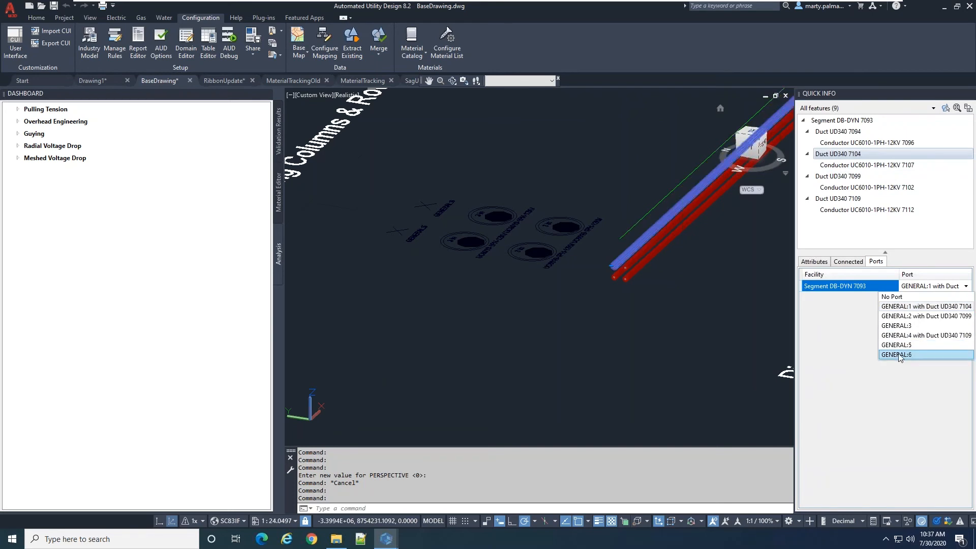
{"action": "left_click", "coordinate": [898, 355]}
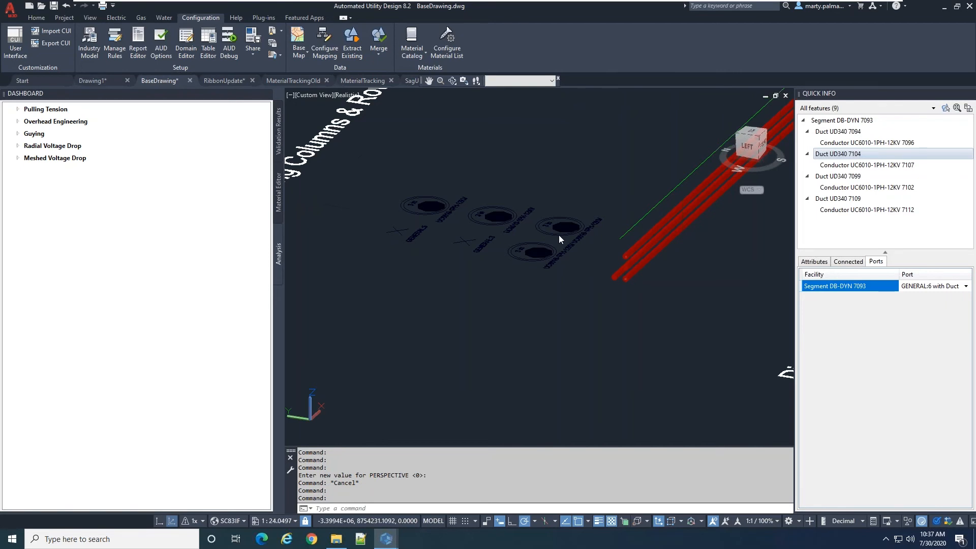
{"action": "left_click", "coordinate": [643, 279]}
{"action": "scroll", "coordinate": [631, 282], "scroll_direction": "down", "scroll_amount": 3}
{"action": "key", "text": "Escape"}
{"action": "key", "text": "Escape"}
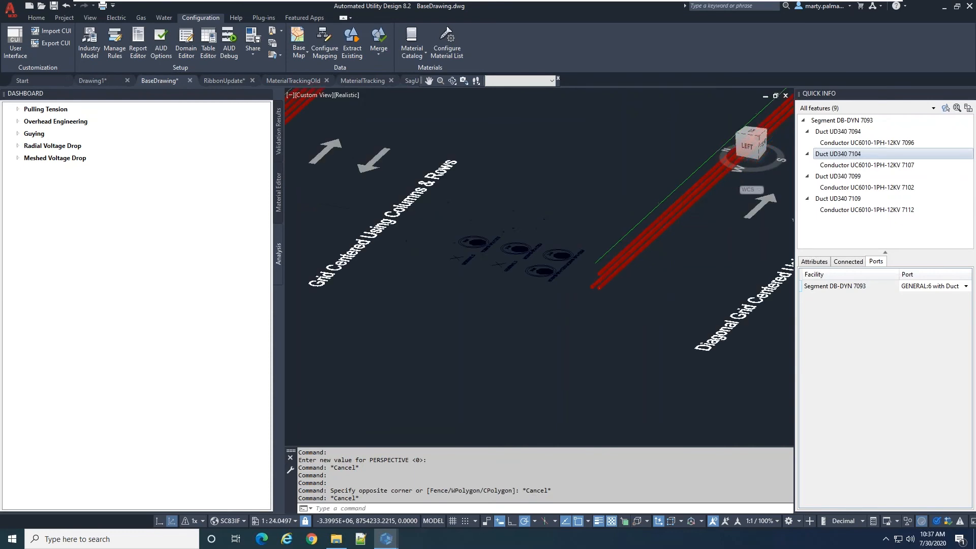
Return to the 2D view and examine the duct arrangement in the Diagonal Grid Centered Using Columns & Rows detail
{"action": "scroll", "coordinate": [585, 285], "scroll_direction": "down", "scroll_amount": 4}
{"action": "key", "text": "Escape"}
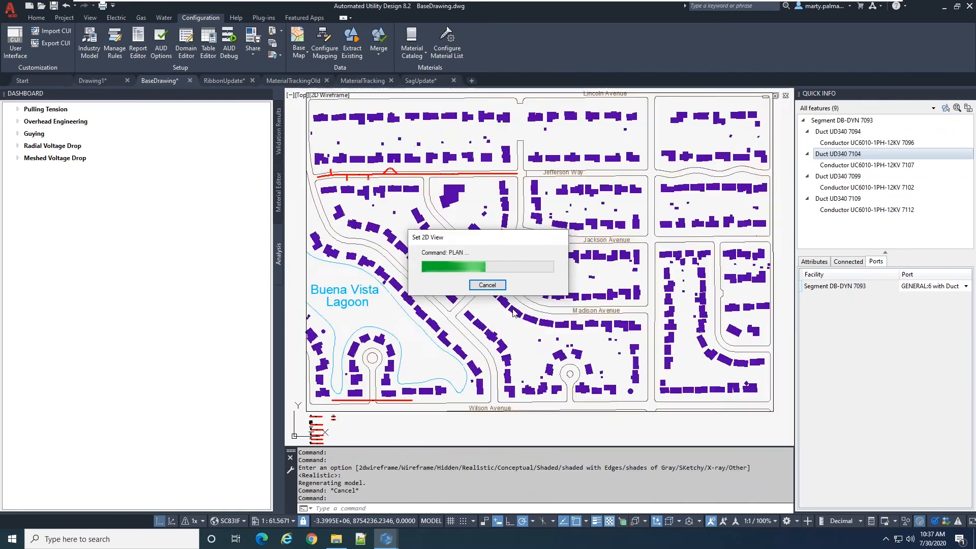
{"action": "scroll", "coordinate": [545, 332], "scroll_direction": "up", "scroll_amount": 5}
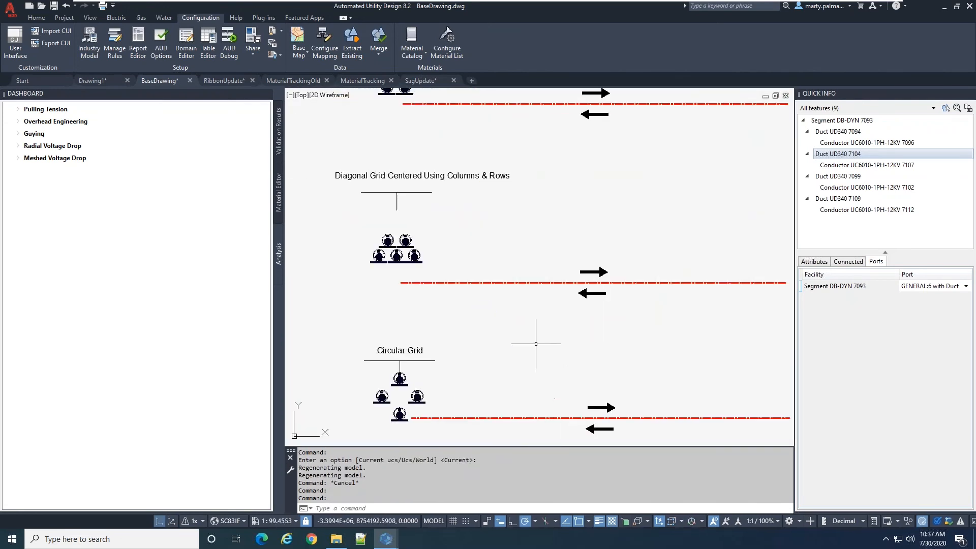
{"action": "scroll", "coordinate": [534, 310], "scroll_direction": "down", "scroll_amount": 3}
{"action": "scroll", "coordinate": [461, 342], "scroll_direction": "up", "scroll_amount": 3}
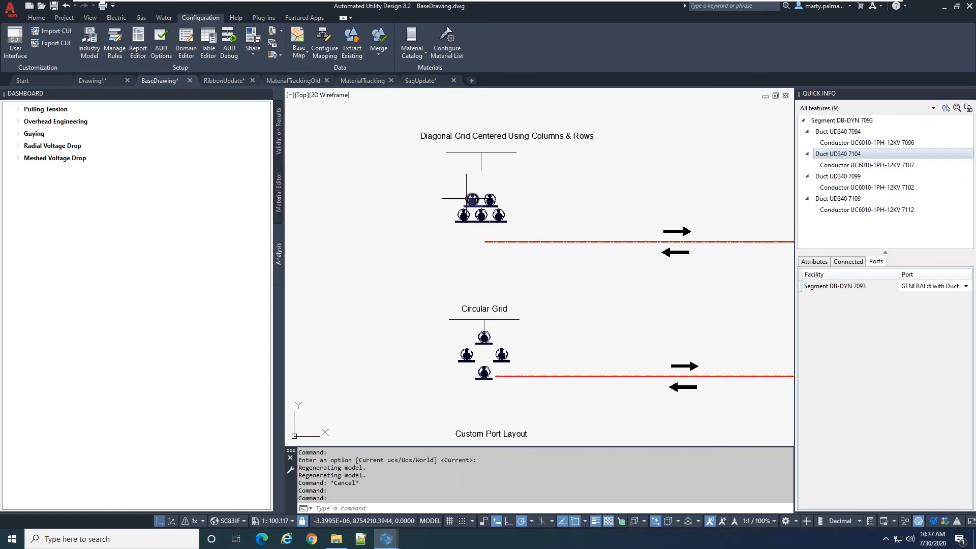
{"action": "scroll", "coordinate": [481, 192], "scroll_direction": "down", "scroll_amount": 3}
{"action": "scroll", "coordinate": [485, 262], "scroll_direction": "up", "scroll_amount": 6}
Select the duct bank symbol of the Circular Grid detail and examine its Underground Layout attributes
{"action": "key", "text": "Escape"}
{"action": "left_click", "coordinate": [598, 233]}
{"action": "left_click", "coordinate": [498, 209]}
{"action": "key", "text": "Escape"}
{"action": "left_click", "coordinate": [498, 218]}
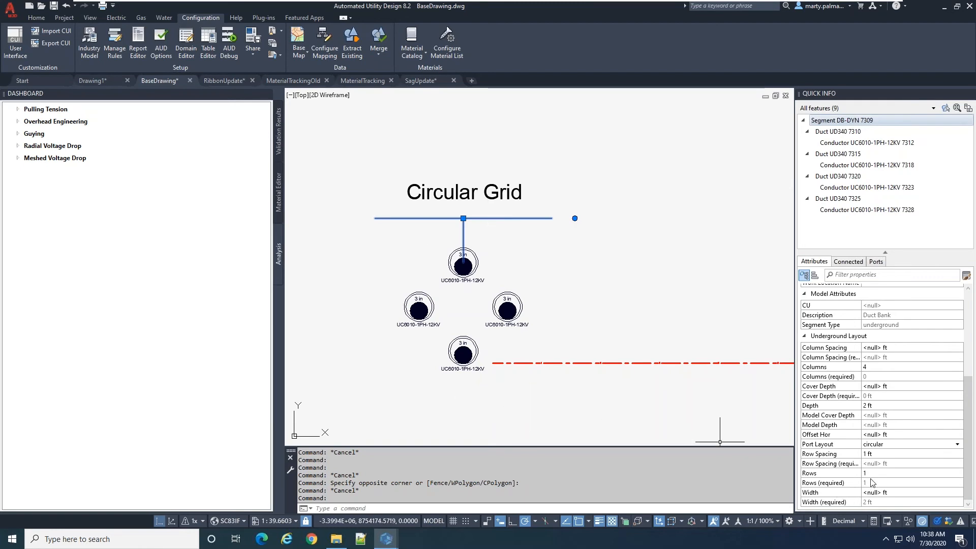
{"action": "mouse_move", "coordinate": [859, 483]}
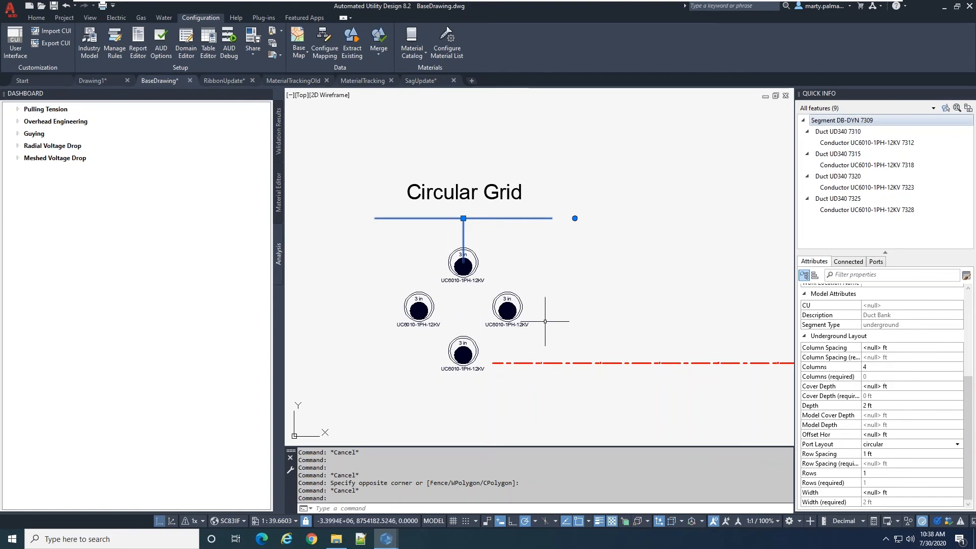
Select the duct bank symbol of the Custom Port Layout detail and examine its Underground Layout attributes
{"action": "scroll", "coordinate": [545, 322], "scroll_direction": "down", "scroll_amount": 4}
{"action": "scroll", "coordinate": [524, 318], "scroll_direction": "up", "scroll_amount": 3}
{"action": "scroll", "coordinate": [524, 318], "scroll_direction": "up", "scroll_amount": 1}
{"action": "scroll", "coordinate": [523, 311], "scroll_direction": "down", "scroll_amount": 3}
{"action": "scroll", "coordinate": [529, 310], "scroll_direction": "up", "scroll_amount": 4}
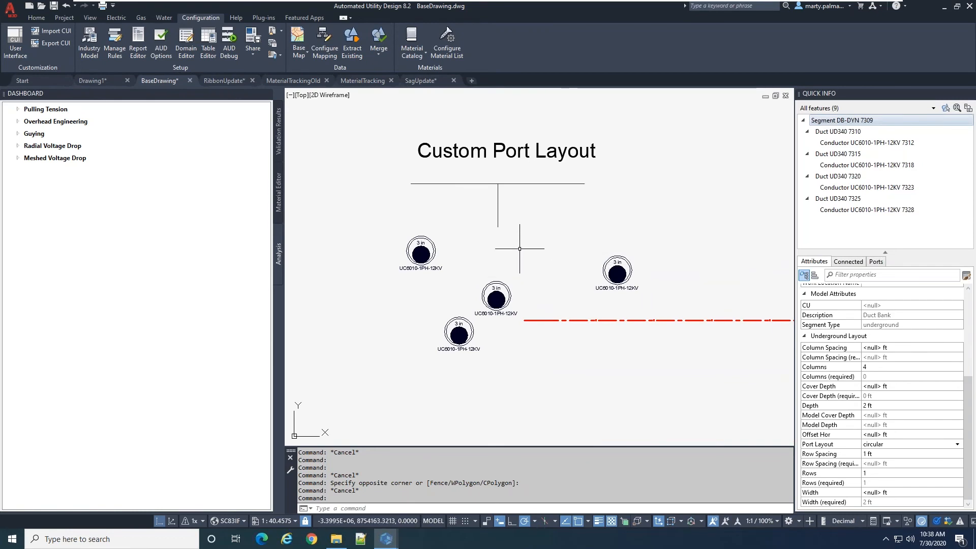
{"action": "key", "text": "Escape"}
{"action": "key", "text": "Escape"}
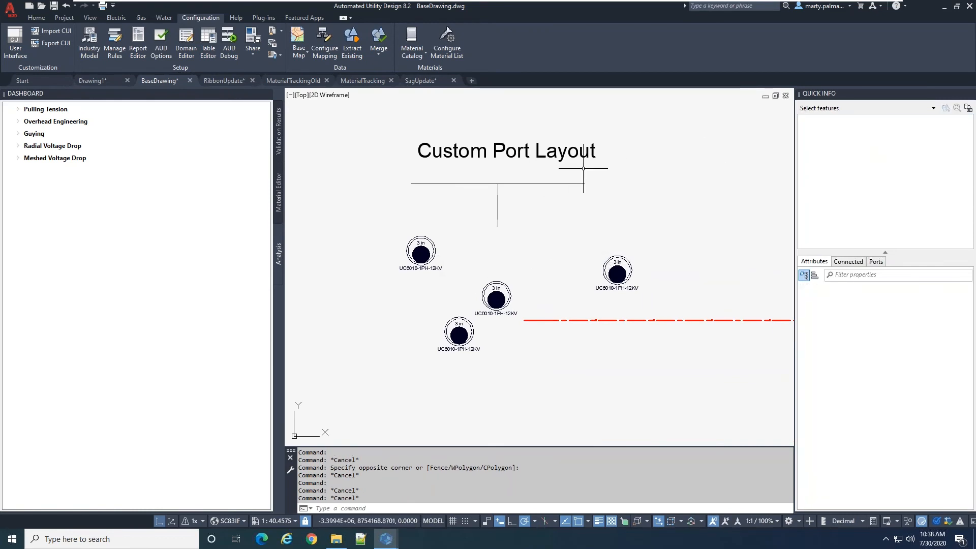
{"action": "left_click", "coordinate": [551, 183]}
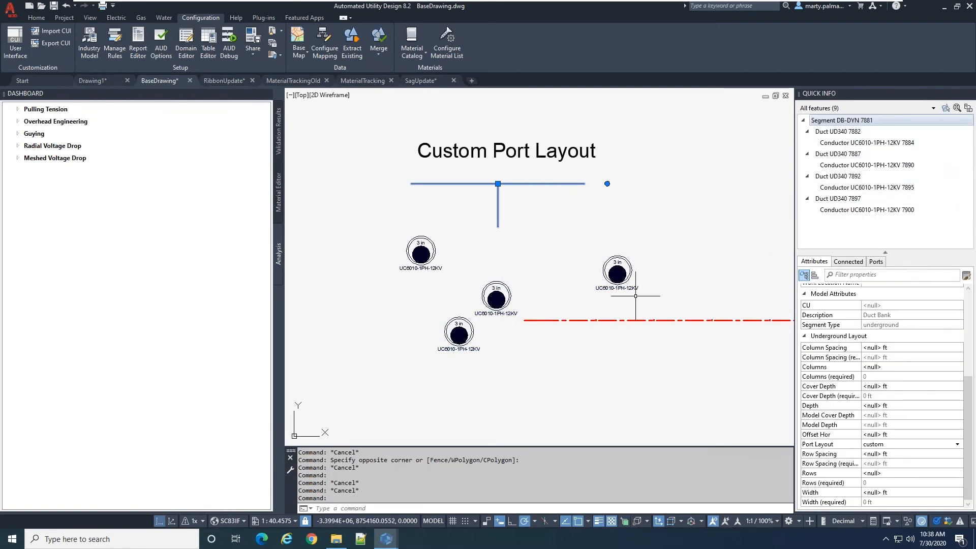
Move the rightmost duct of the Custom Port Layout detail closer to the other ducts and view the duct runs in 3D
{"action": "left_click", "coordinate": [617, 270]}
{"action": "left_click", "coordinate": [618, 270]}
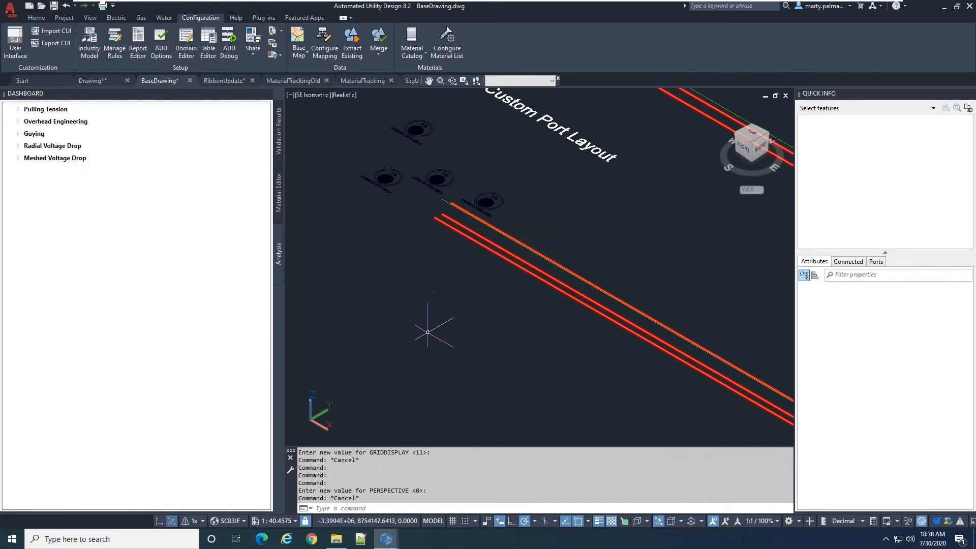
{"action": "middle_click_drag", "start_coordinate": [584, 350], "coordinate": [654, 316], "text": "shift"}
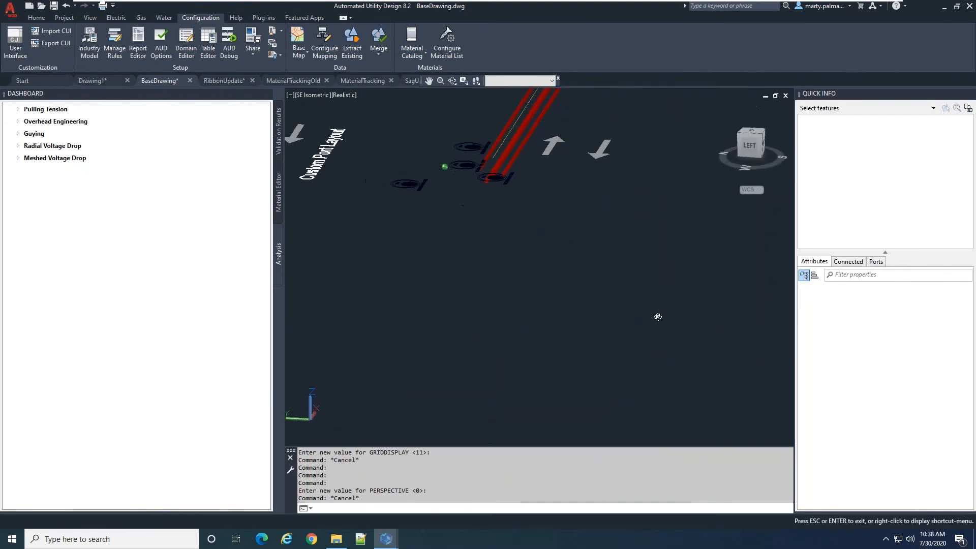
{"action": "scroll", "coordinate": [507, 255], "scroll_direction": "up", "scroll_amount": 4}
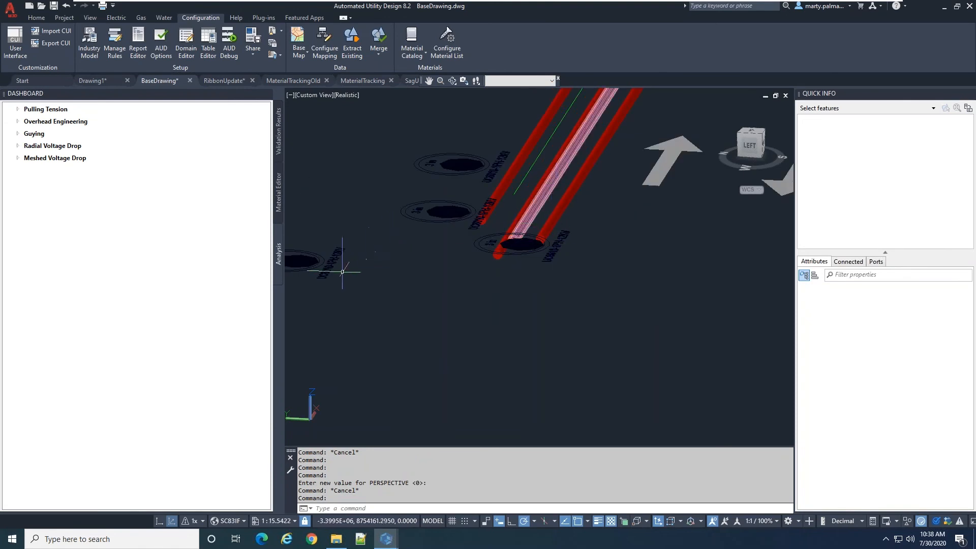
Try to move duct UD340 7892 of the Custom Port Layout detail vertically in the 3D view
{"action": "scroll", "coordinate": [405, 279], "scroll_direction": "down", "scroll_amount": 4}
{"action": "left_click", "coordinate": [376, 278]}
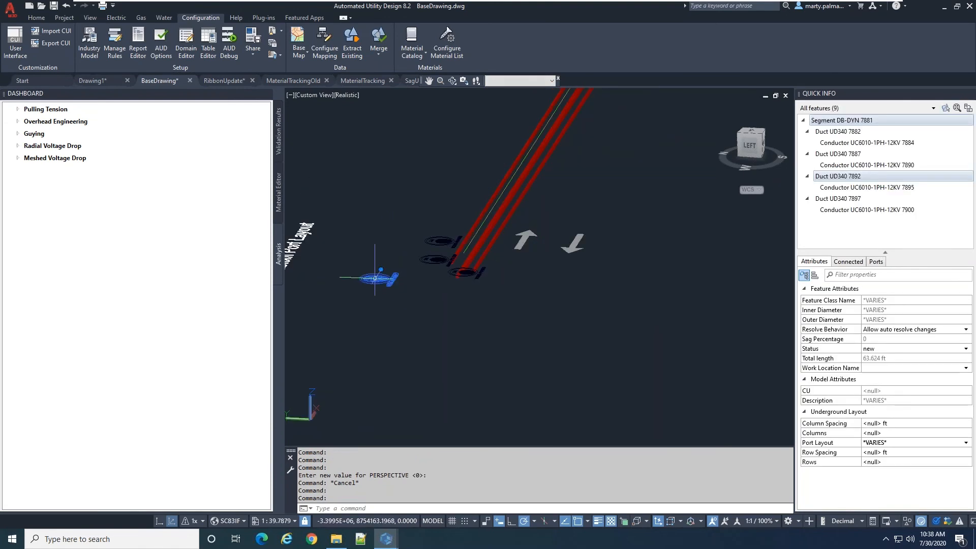
{"action": "left_click", "coordinate": [375, 279]}
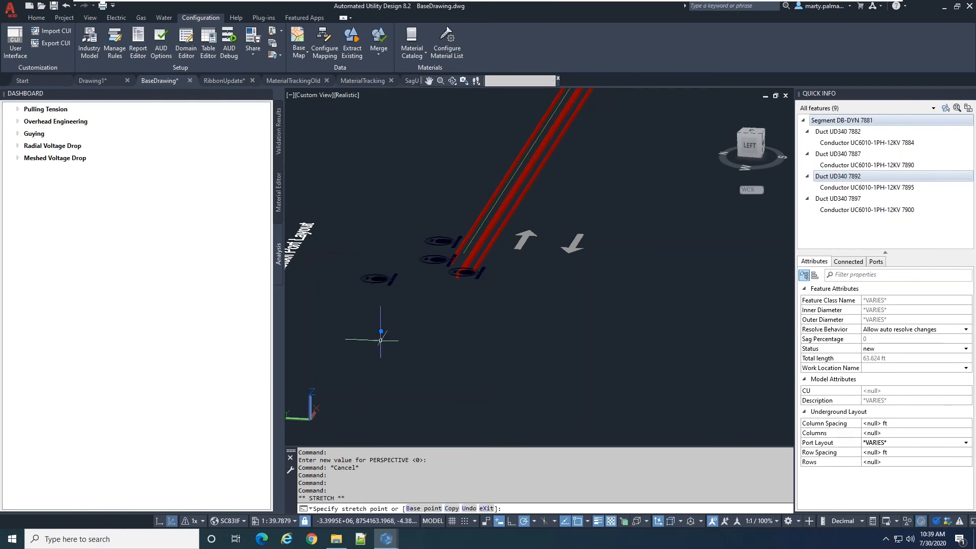
{"action": "left_click", "coordinate": [382, 331]}
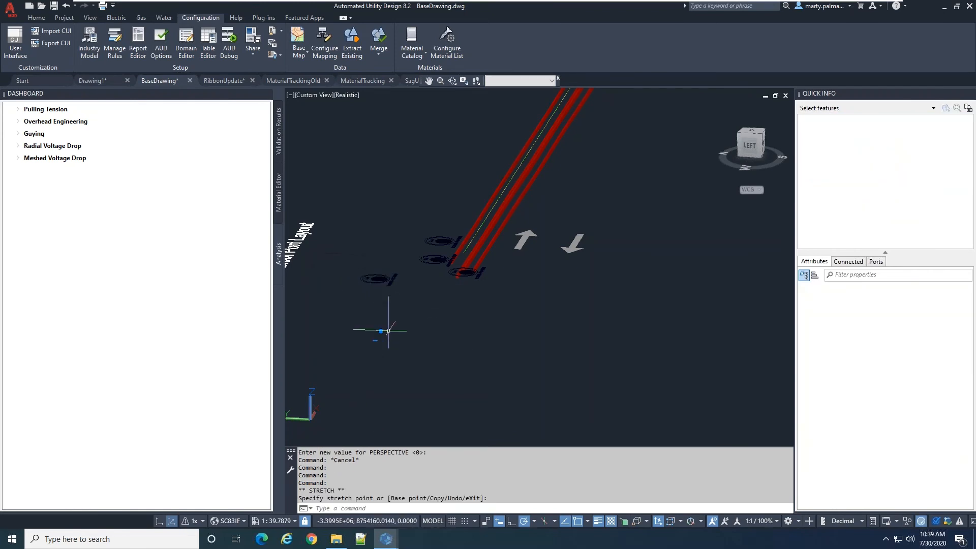
{"action": "scroll", "coordinate": [384, 320], "scroll_direction": "up", "scroll_amount": 3}
{"action": "key", "text": "Escape"}
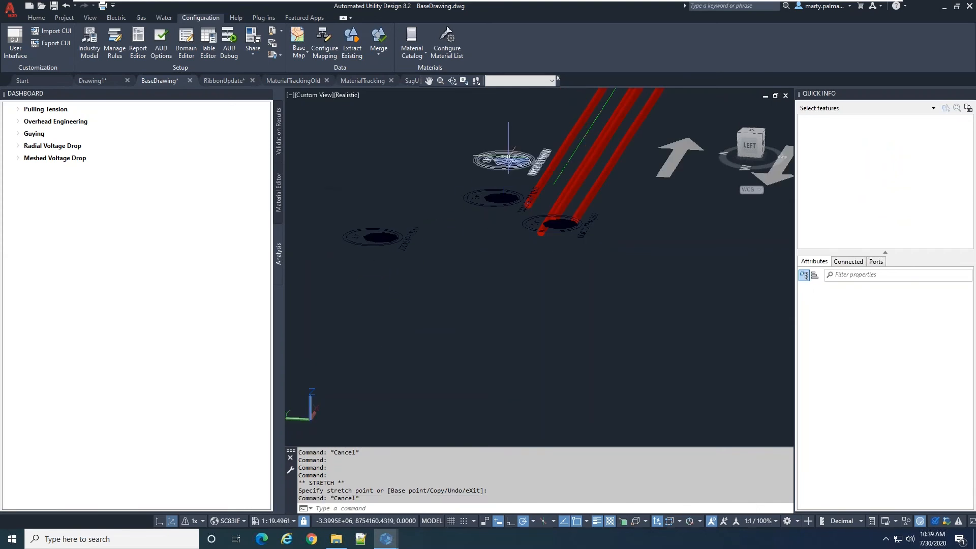
Move duct UD340 7897 of the Custom Port Layout detail along the positive Y direction in 3D, nearly level with duct UD340 7892
{"action": "left_click", "coordinate": [517, 158]}
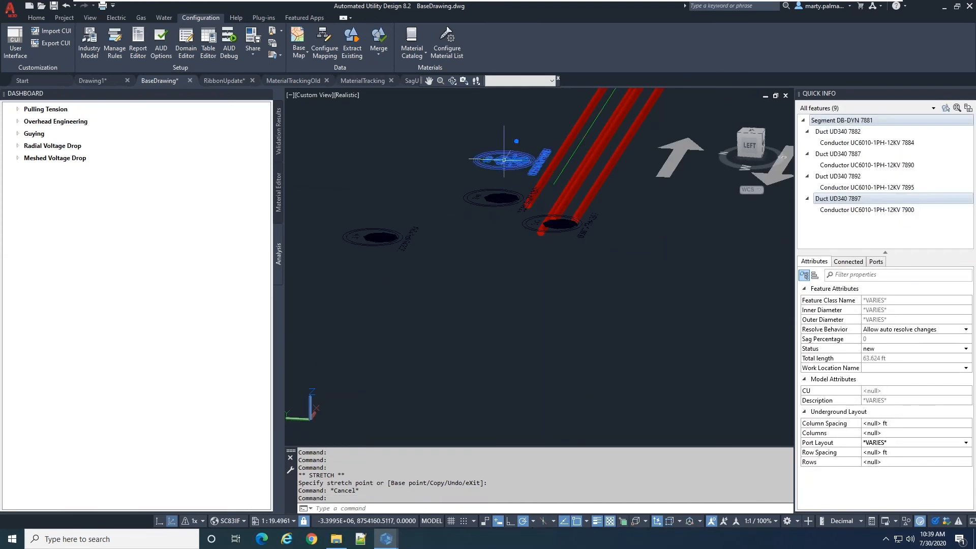
{"action": "mouse_move", "coordinate": [512, 159]}
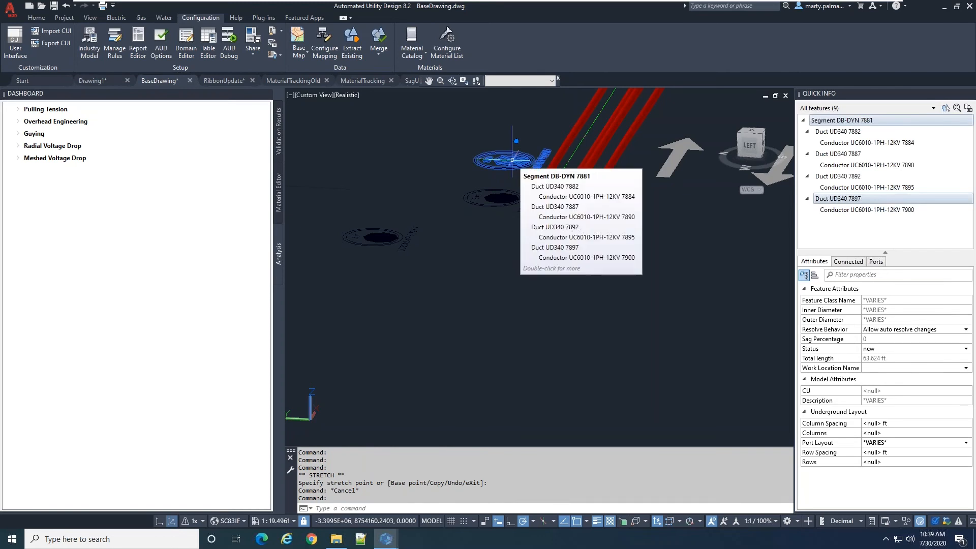
{"action": "key", "text": "Escape"}
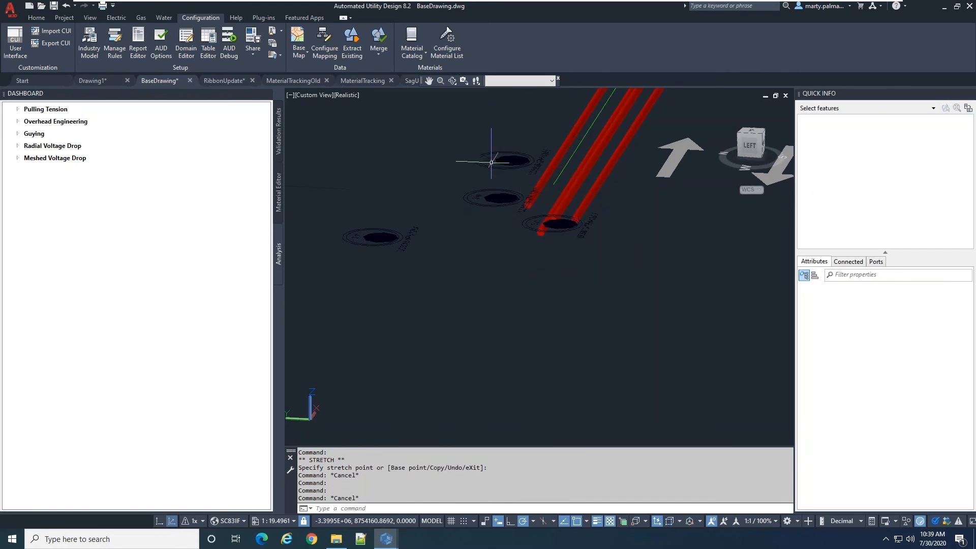
{"action": "left_click", "coordinate": [509, 159]}
{"action": "mouse_move", "coordinate": [509, 160]}
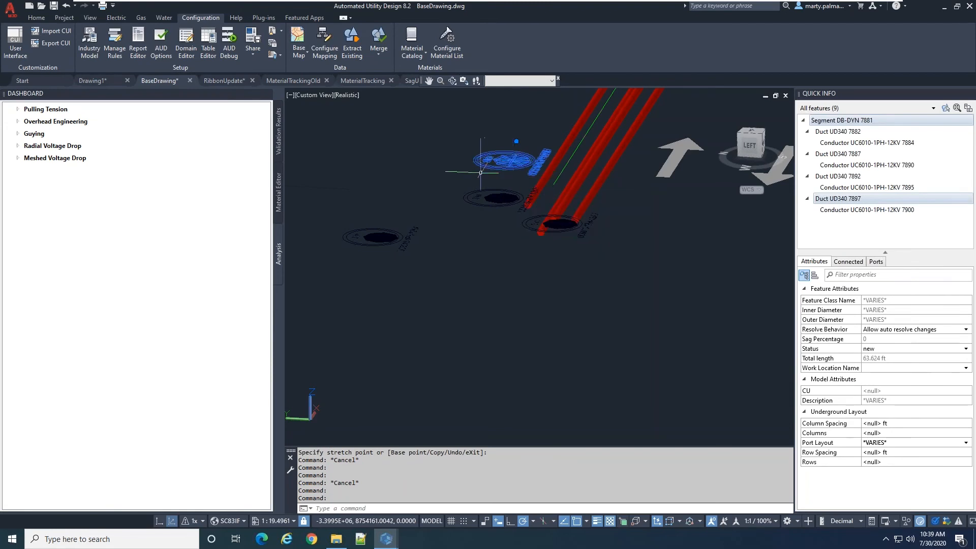
{"action": "left_click", "coordinate": [505, 160]}
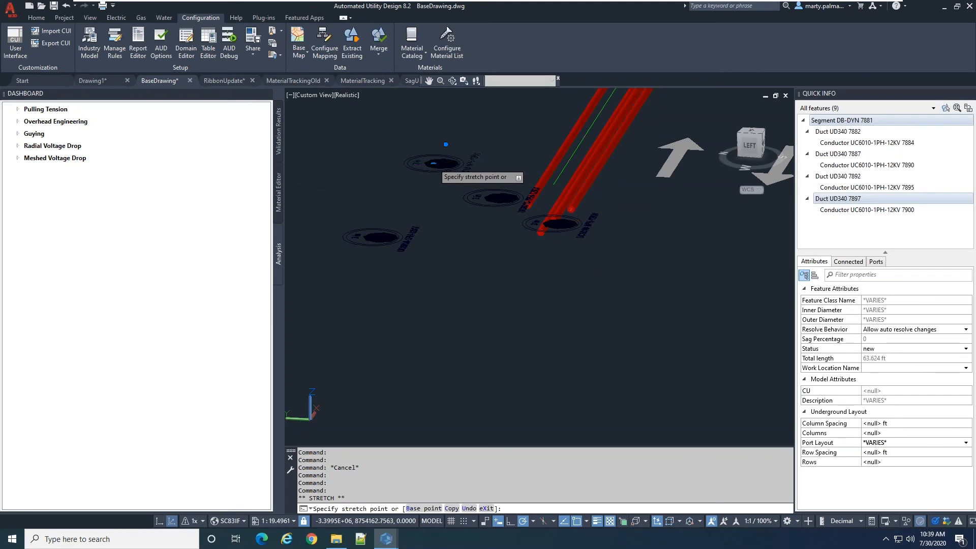
{"action": "left_click", "coordinate": [434, 162]}
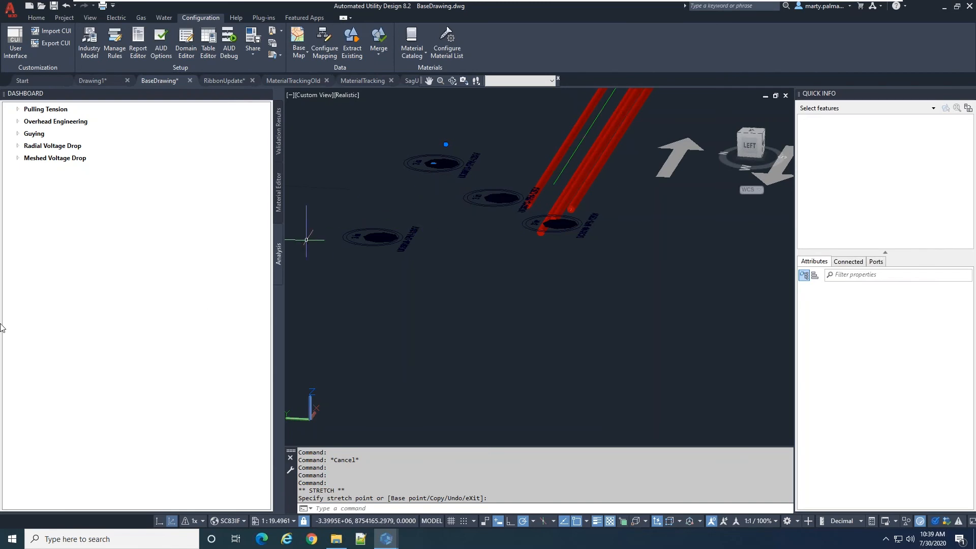
Switch back to the 2D view and locate the Circular Port for Duct example
{"action": "left_click", "coordinate": [164, 522]}
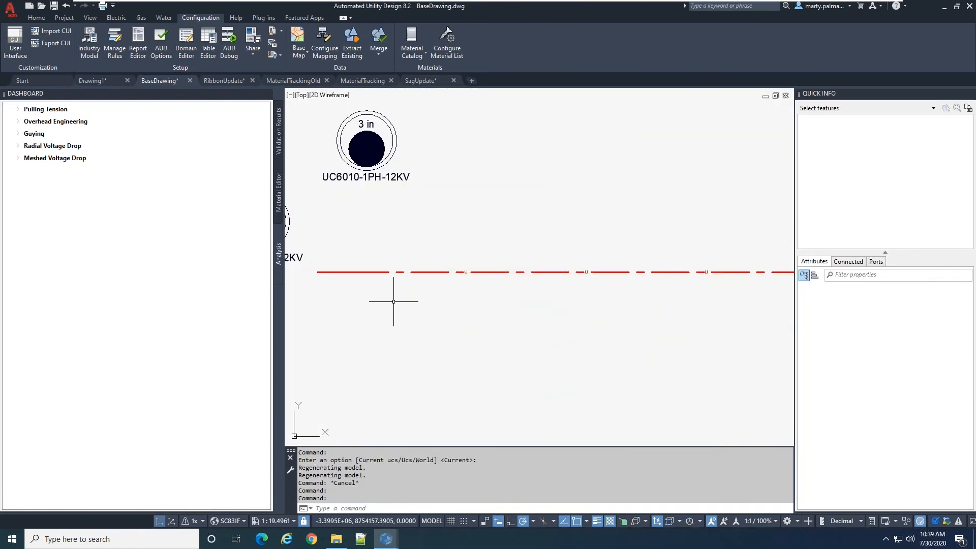
{"action": "scroll", "coordinate": [421, 308], "scroll_direction": "down", "scroll_amount": 4}
{"action": "scroll", "coordinate": [420, 308], "scroll_direction": "down", "scroll_amount": 14}
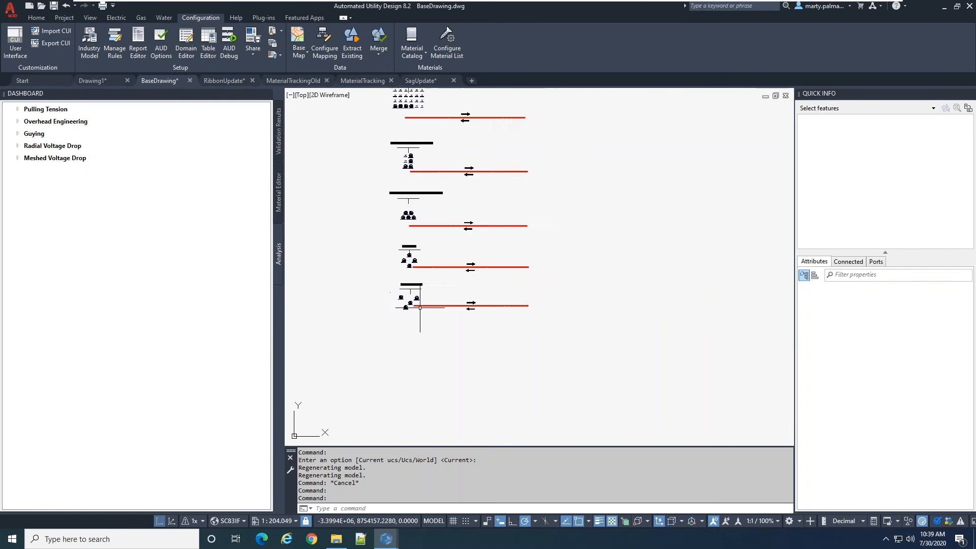
{"action": "scroll", "coordinate": [474, 198], "scroll_direction": "up", "scroll_amount": 6}
{"action": "scroll", "coordinate": [551, 346], "scroll_direction": "up", "scroll_amount": 8}
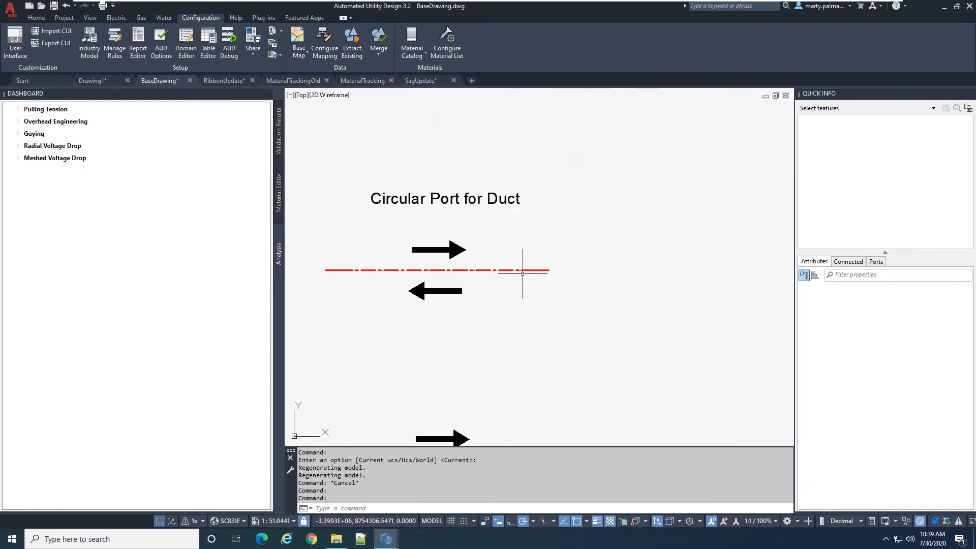
{"action": "scroll", "coordinate": [522, 273], "scroll_direction": "up", "scroll_amount": 2}
{"action": "scroll", "coordinate": [529, 301], "scroll_direction": "down", "scroll_amount": 2}
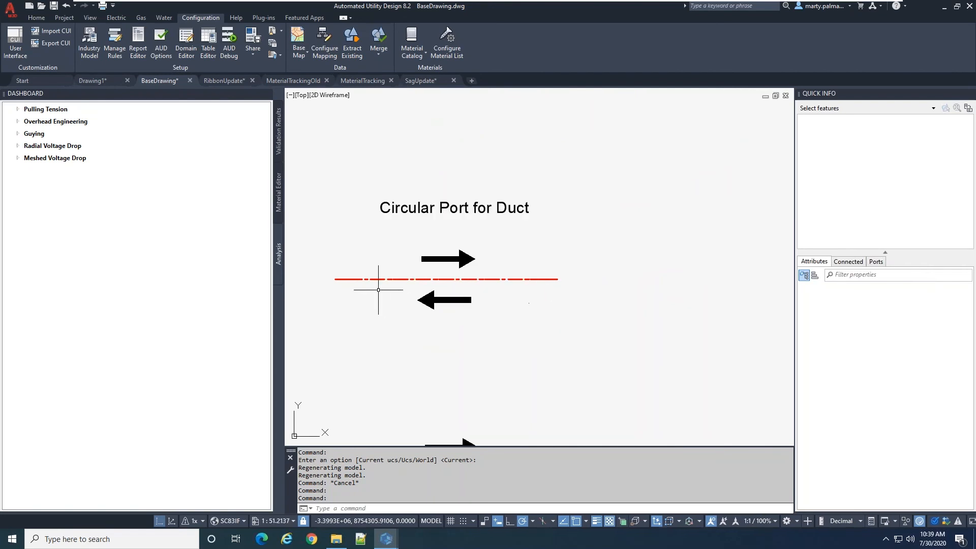
Select the underground run below the Circular Port for Duct title and examine the underground layout attributes of duct UD440 8448
{"action": "scroll", "coordinate": [378, 290], "scroll_direction": "up", "scroll_amount": 2}
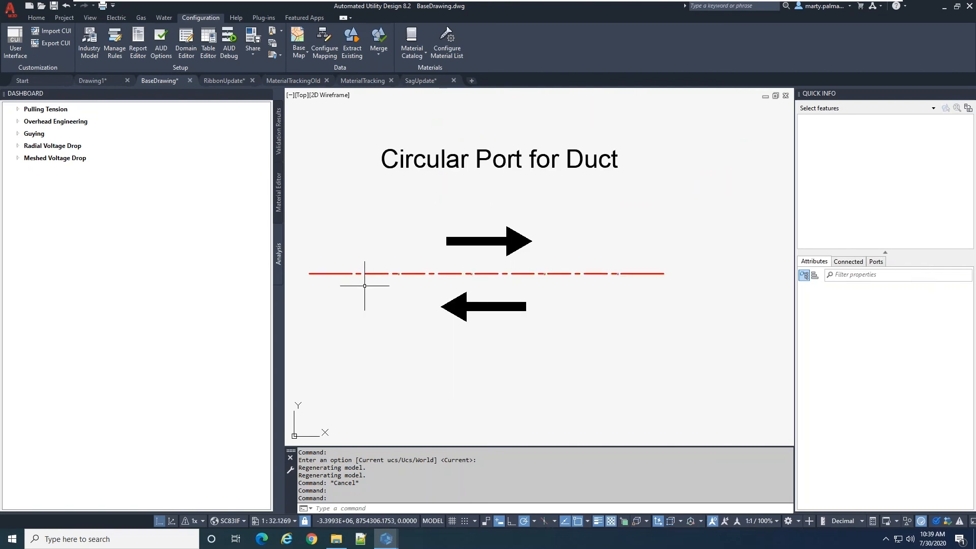
{"action": "left_click", "coordinate": [349, 268]}
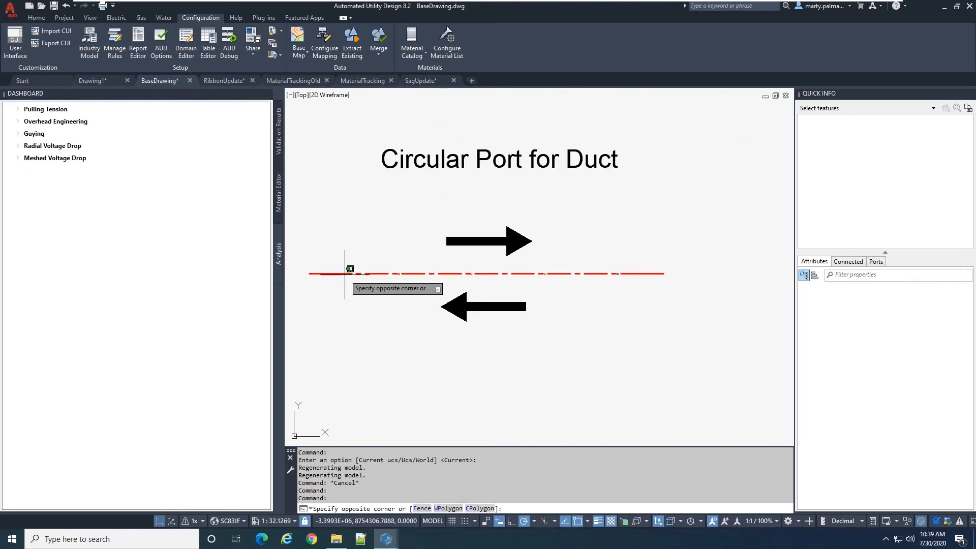
{"action": "left_click", "coordinate": [347, 274]}
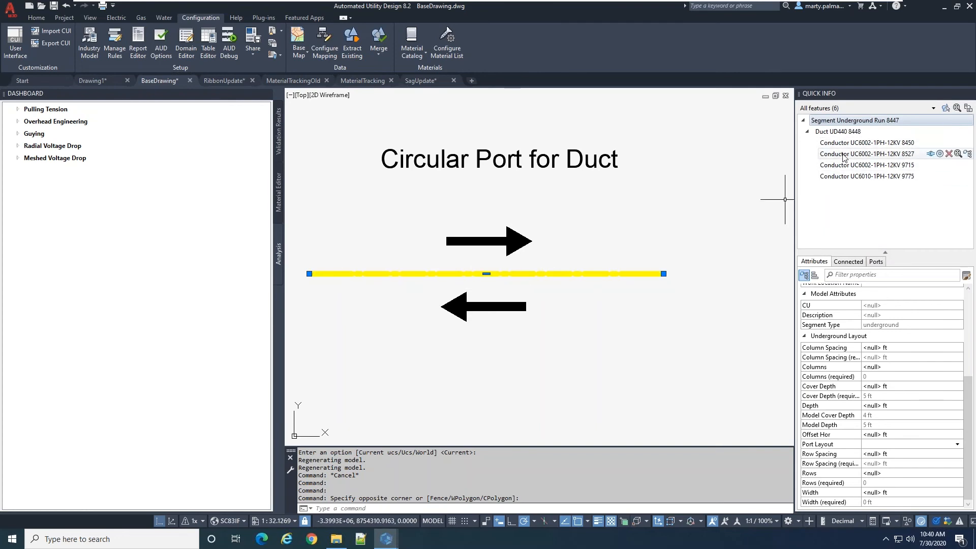
{"action": "left_click", "coordinate": [838, 131]}
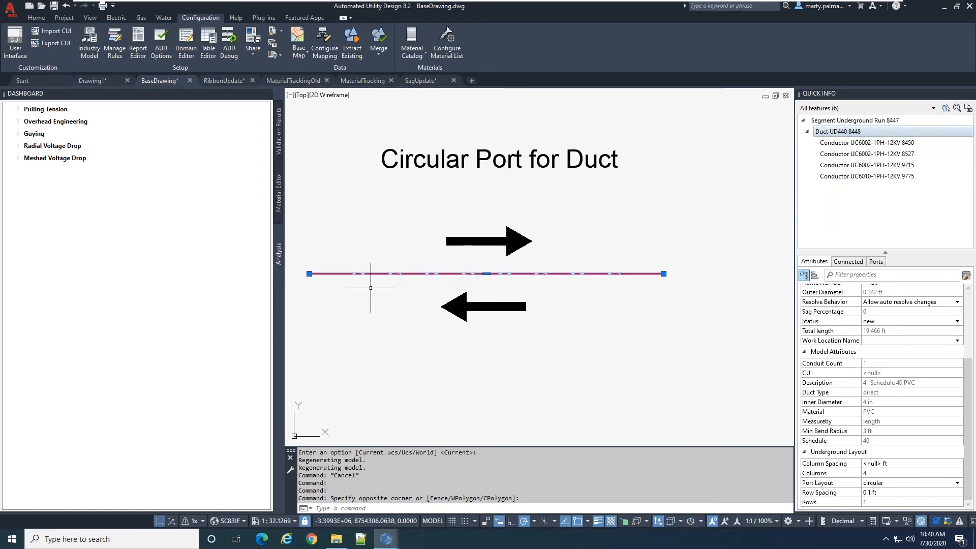
Set Show Pipe Thickness to True in the General Layout section of the AUD options and apply the change
{"action": "left_click", "coordinate": [162, 43]}
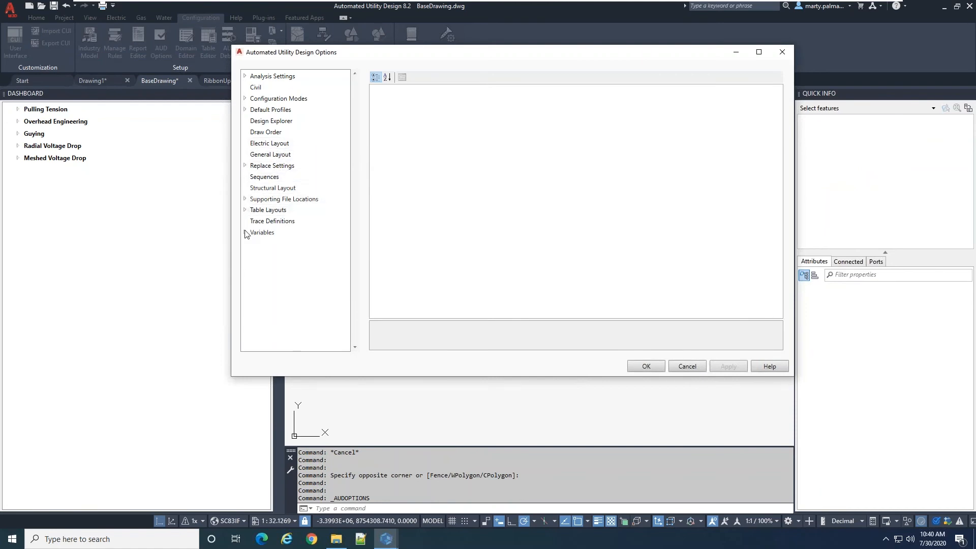
{"action": "left_click", "coordinate": [261, 155]}
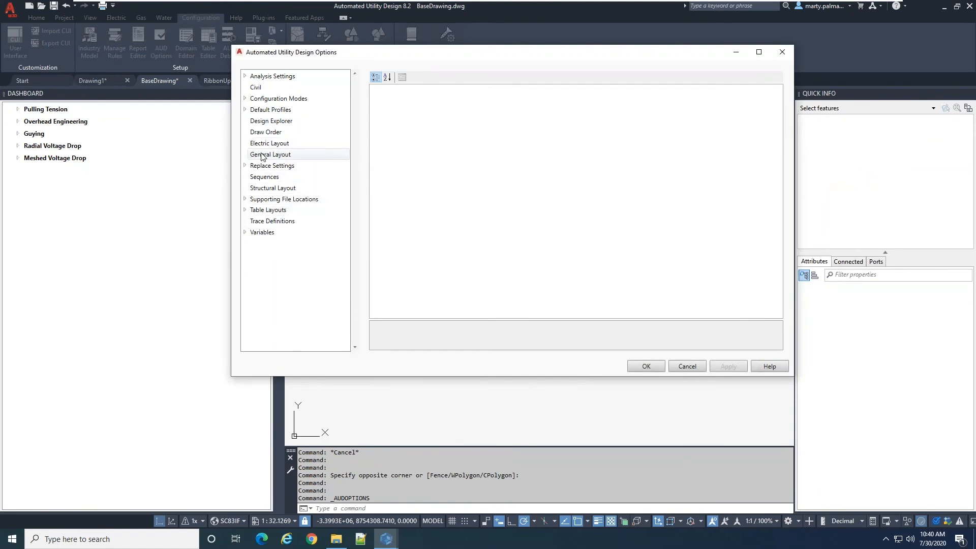
{"action": "scroll", "coordinate": [629, 224], "scroll_direction": "down", "scroll_amount": 10}
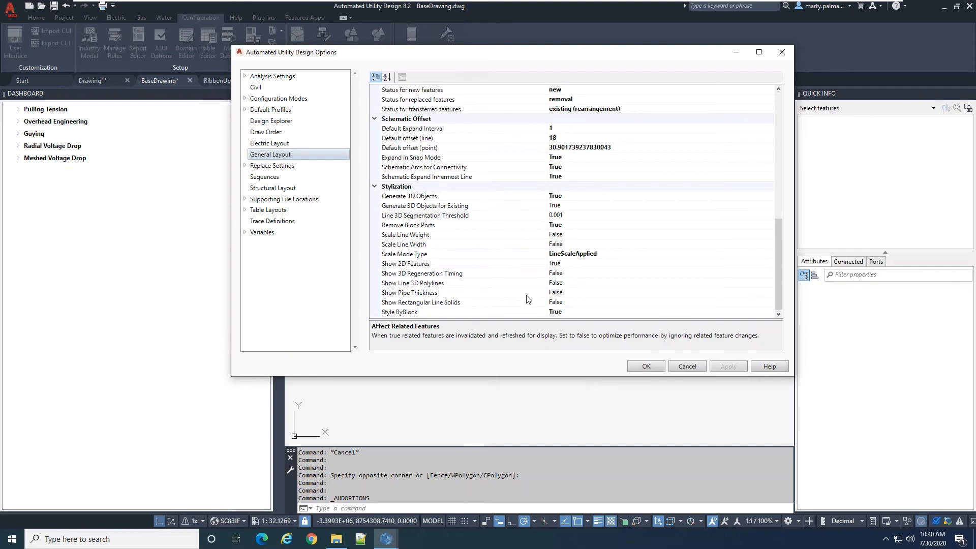
{"action": "left_click", "coordinate": [551, 293]}
{"action": "left_click", "coordinate": [769, 293]}
{"action": "left_click", "coordinate": [557, 304]}
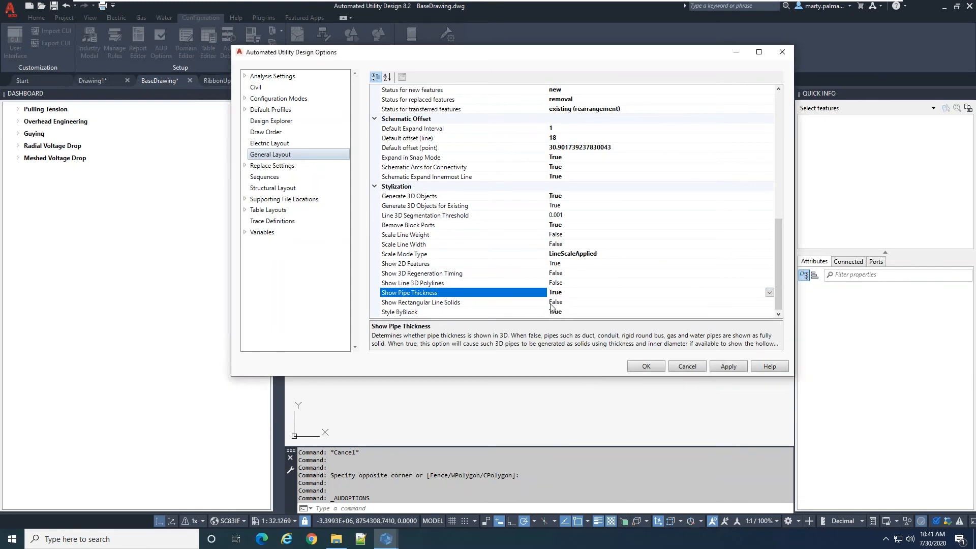
{"action": "left_click", "coordinate": [644, 366]}
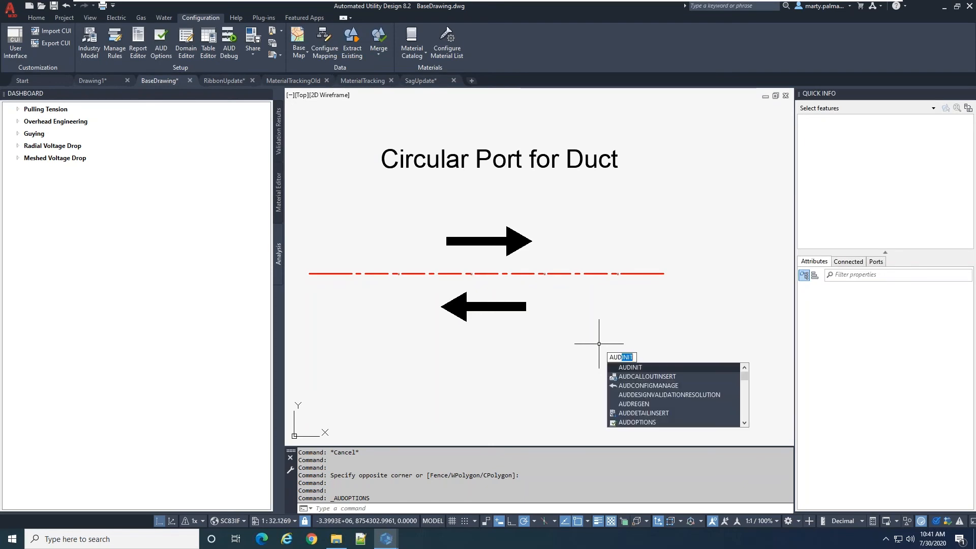
Regenerate the 3D features with AUDREGEN
{"action": "type", "text": "r"}
{"action": "key", "text": "Return"}
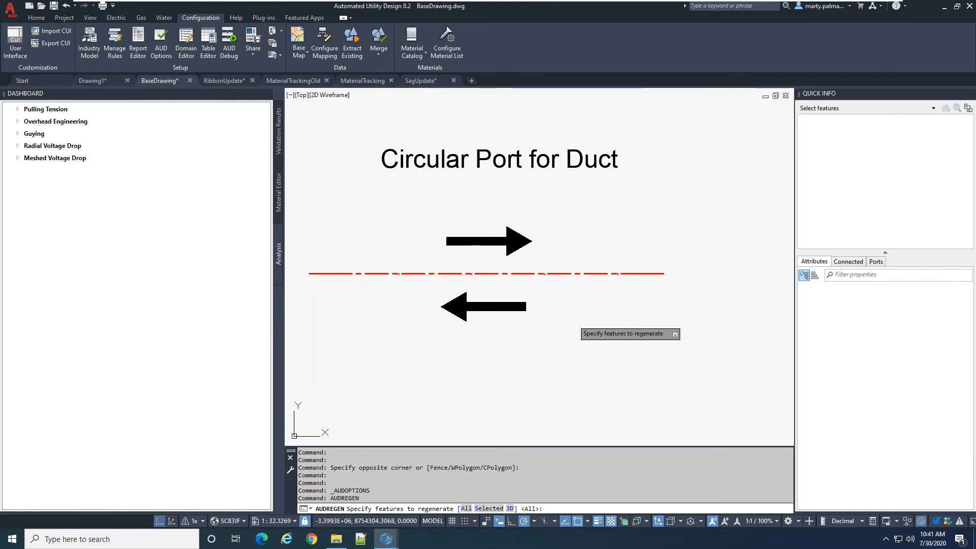
{"action": "left_click", "coordinate": [510, 508]}
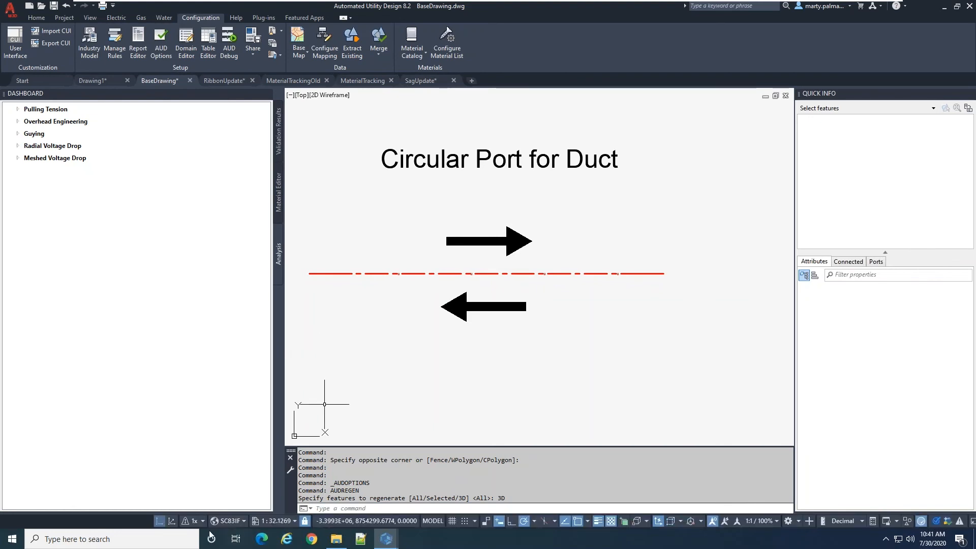
Switch to the 3D view and examine the conductor arrangement at the open end of duct UD440 8448
{"action": "left_click", "coordinate": [171, 522]}
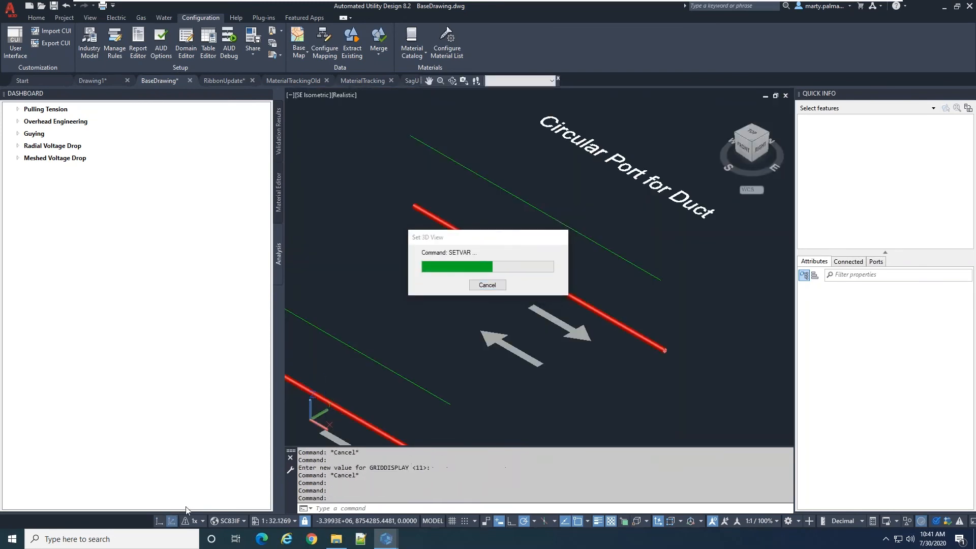
{"action": "middle_click_drag", "start_coordinate": [663, 392], "coordinate": [608, 378], "text": "shift"}
{"action": "scroll", "coordinate": [593, 356], "scroll_direction": "up", "scroll_amount": 6}
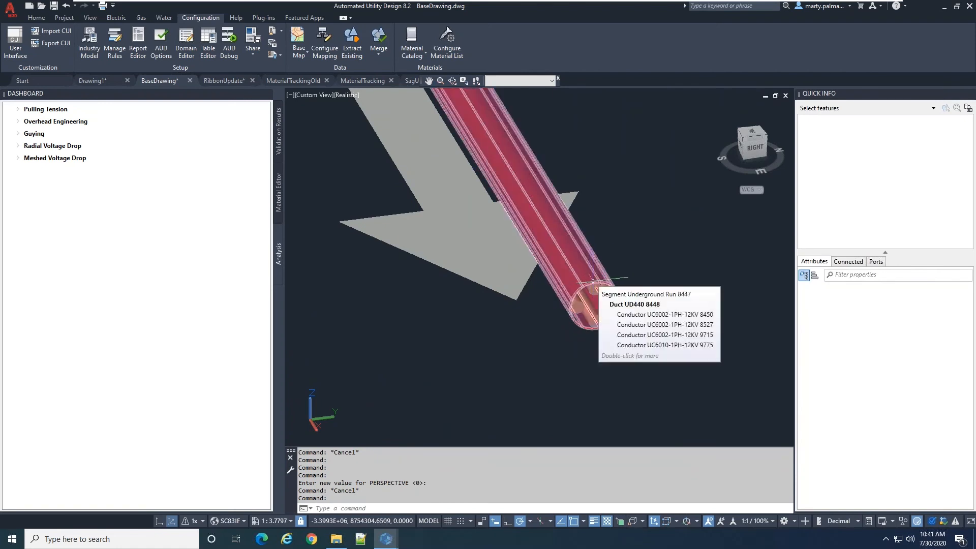
{"action": "scroll", "coordinate": [630, 323], "scroll_direction": "up", "scroll_amount": 4}
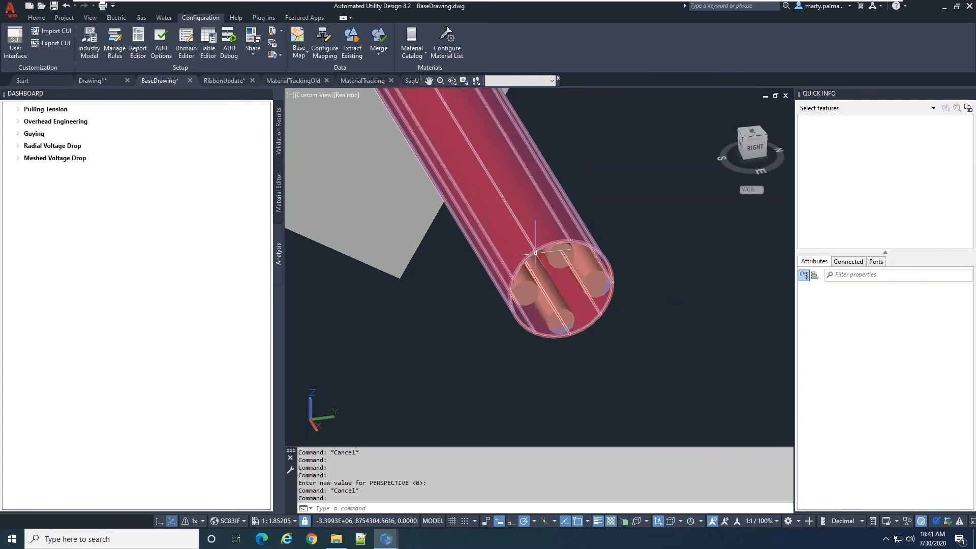
{"action": "mouse_move", "coordinate": [517, 275]}
{"action": "scroll", "coordinate": [519, 296], "scroll_direction": "up", "scroll_amount": 3}
{"action": "mouse_move", "coordinate": [524, 297]}
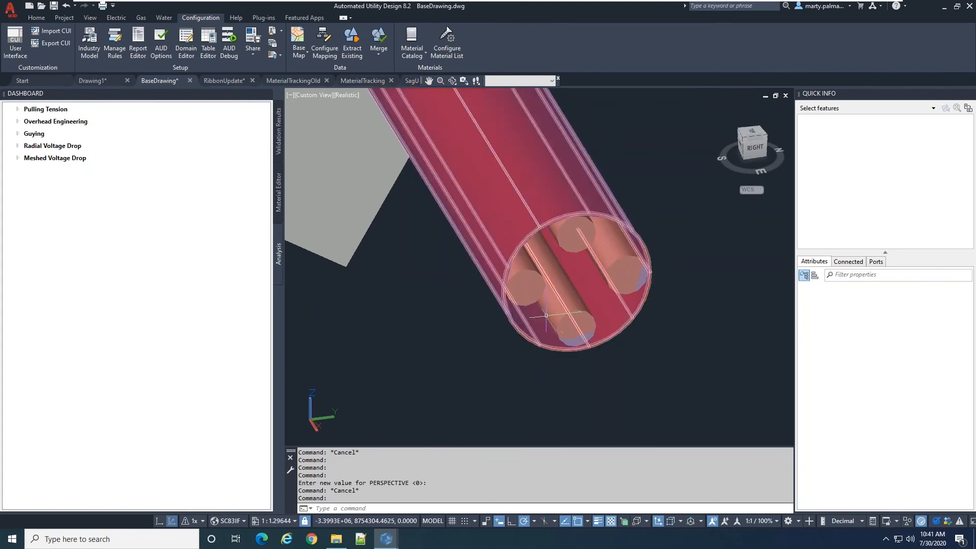
{"action": "left_click", "coordinate": [511, 206]}
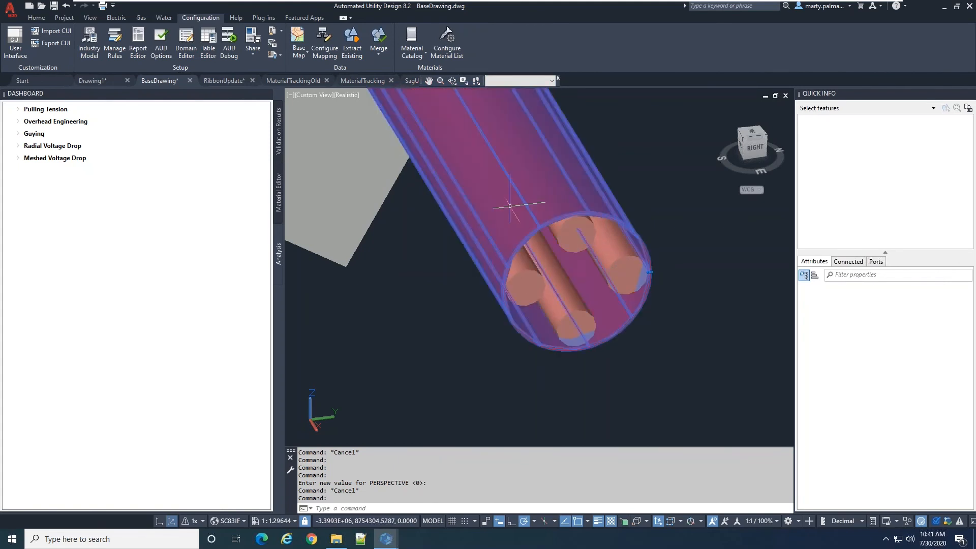
{"action": "mouse_move", "coordinate": [845, 142]}
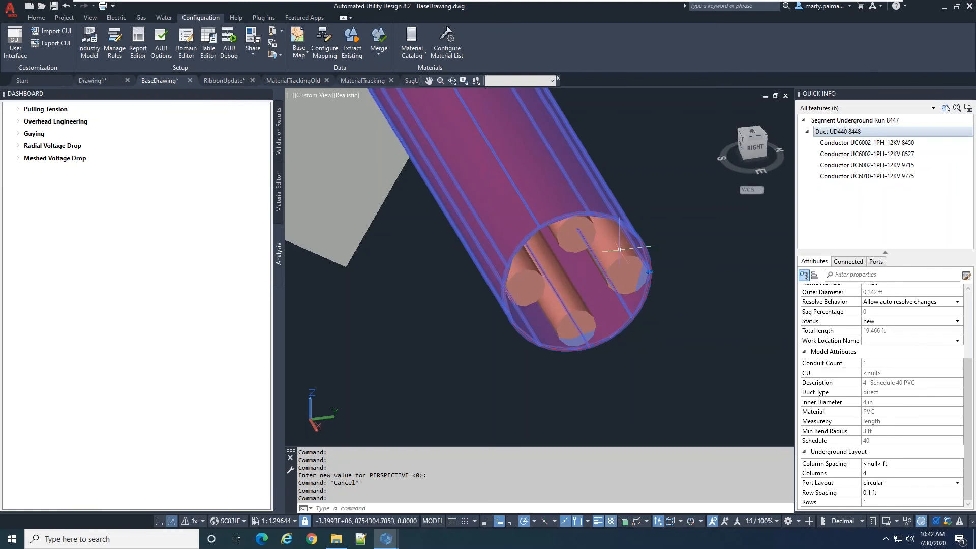
Select the neighbouring duct UD440 8466 and examine its layout attributes and the conductors at its open end
{"action": "scroll", "coordinate": [626, 274], "scroll_direction": "down", "scroll_amount": 10}
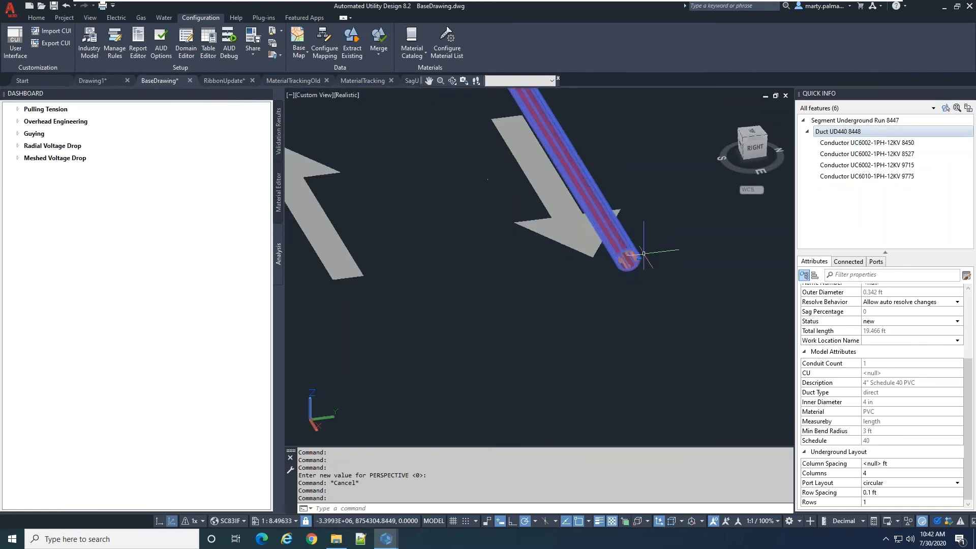
{"action": "scroll", "coordinate": [573, 257], "scroll_direction": "down", "scroll_amount": 6}
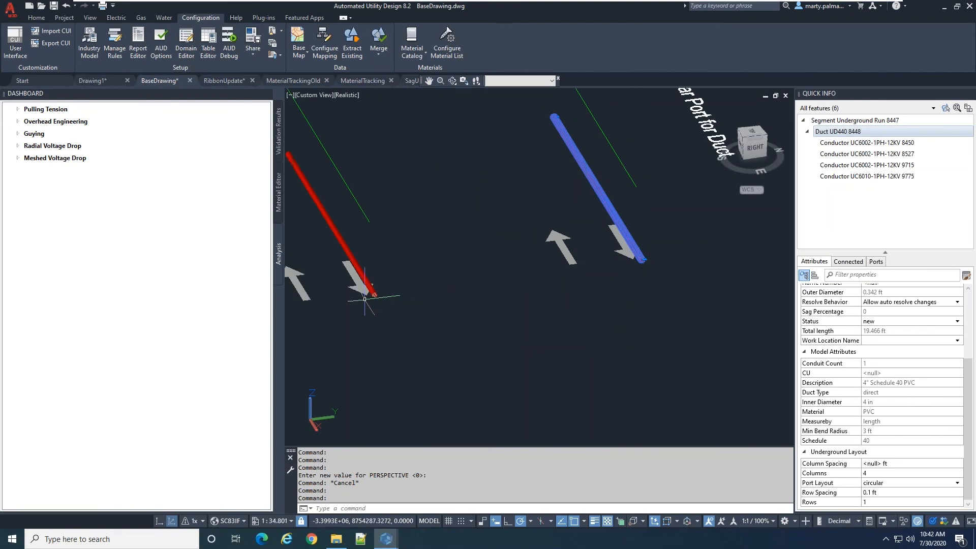
{"action": "scroll", "coordinate": [369, 295], "scroll_direction": "up", "scroll_amount": 10}
{"action": "scroll", "coordinate": [387, 295], "scroll_direction": "up", "scroll_amount": 2}
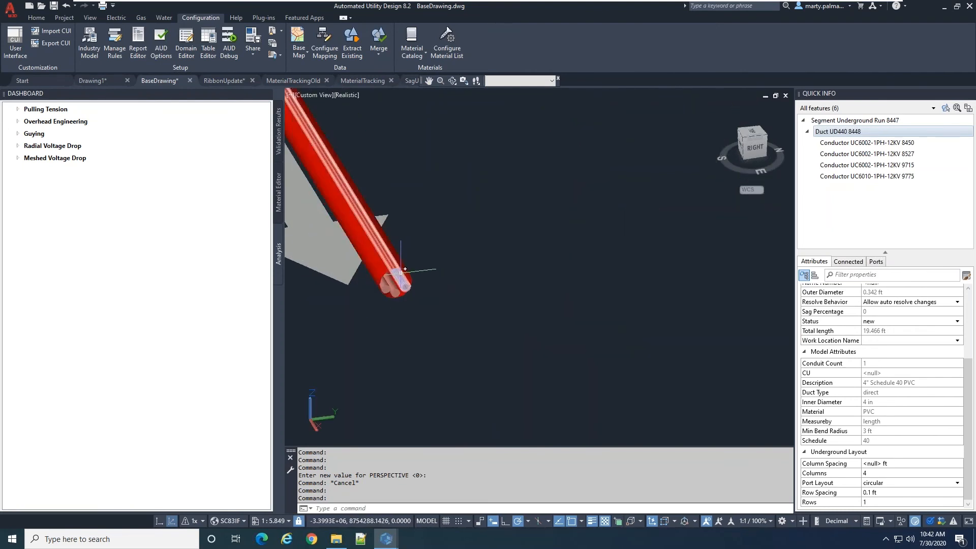
{"action": "key", "text": "Escape"}
{"action": "left_click", "coordinate": [395, 268]}
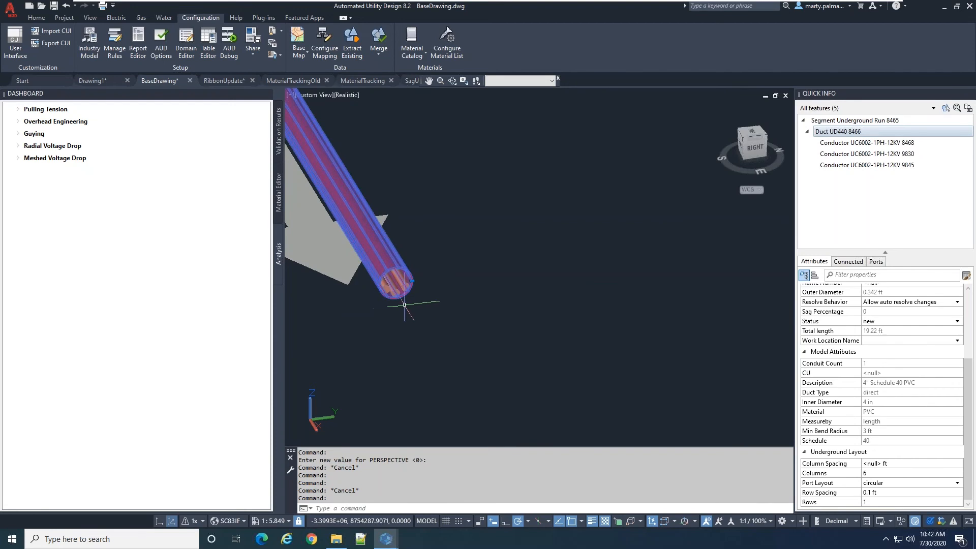
{"action": "scroll", "coordinate": [411, 300], "scroll_direction": "up", "scroll_amount": 1}
{"action": "scroll", "coordinate": [406, 282], "scroll_direction": "up", "scroll_amount": 2}
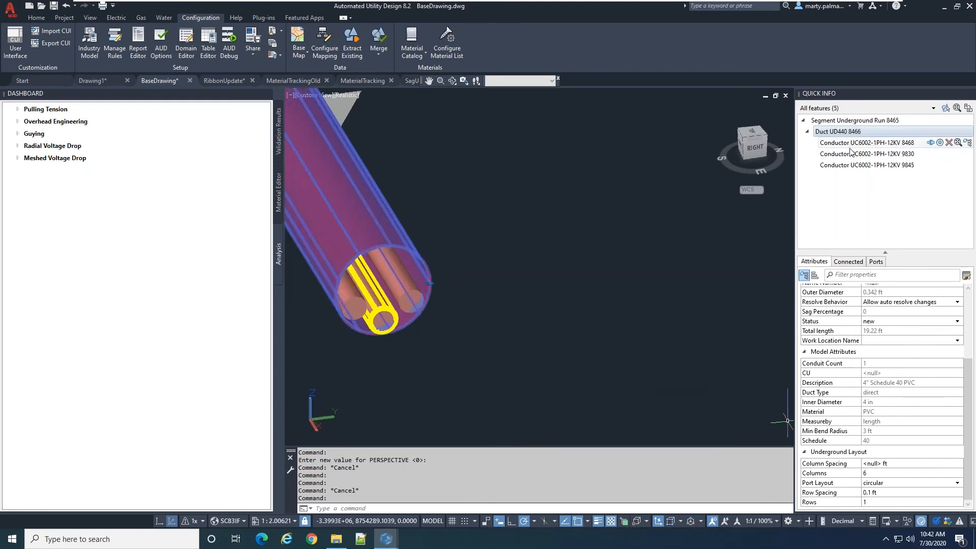
Reassign conductor UC6002-1PH-12KV 9845 in duct UD440 8466 first to port GENERAL:1 and finally to GENERAL:4
{"action": "left_click", "coordinate": [857, 164]}
{"action": "left_click", "coordinate": [876, 262]}
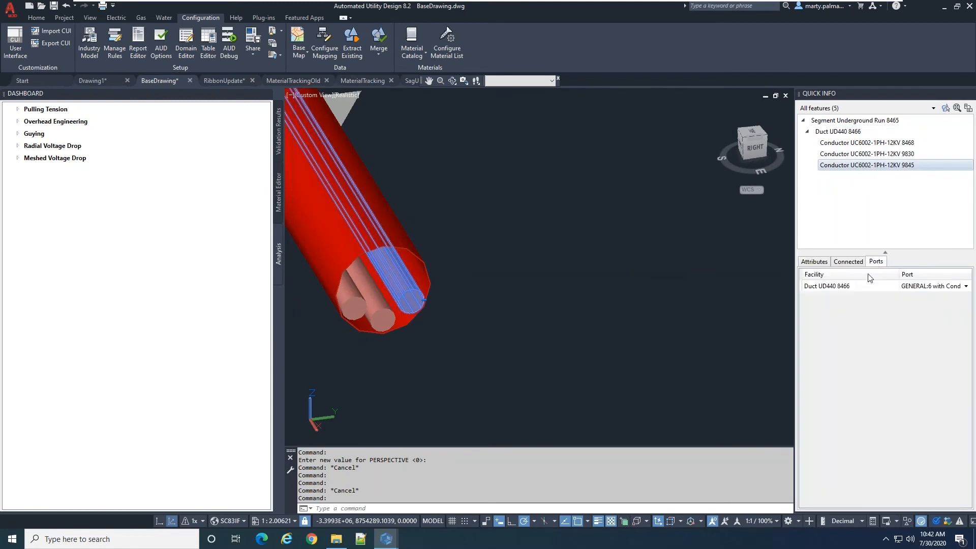
{"action": "left_click", "coordinate": [923, 288]}
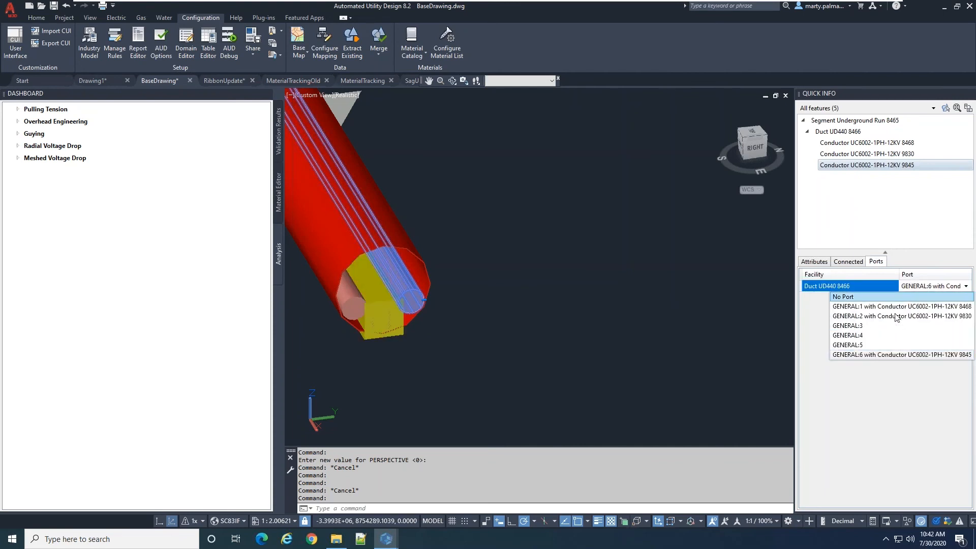
{"action": "left_click", "coordinate": [915, 306]}
{"action": "left_click", "coordinate": [913, 290]}
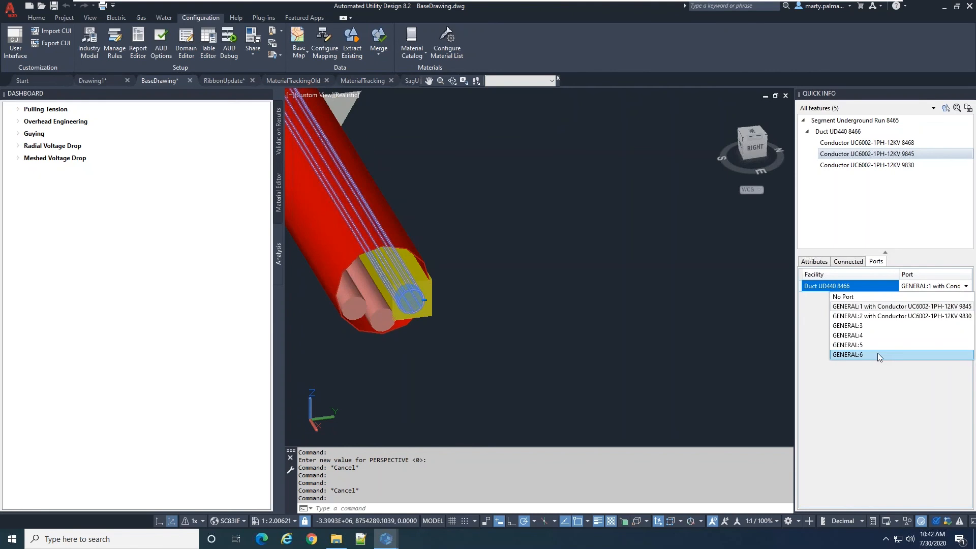
{"action": "left_click", "coordinate": [880, 336]}
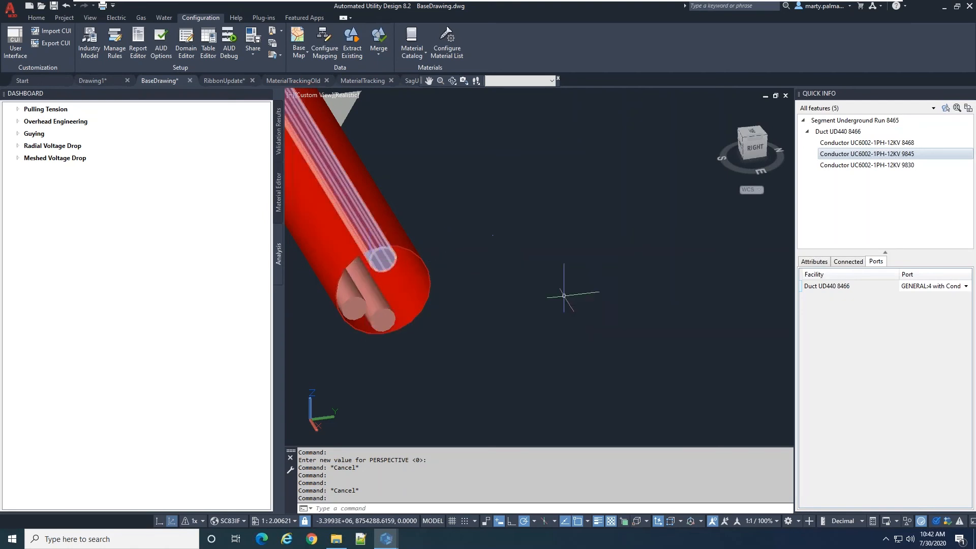
Switch back to the 2D view, locate the underground run crossing the side road, and select it at the road's left edge
{"action": "scroll", "coordinate": [562, 283], "scroll_direction": "down", "scroll_amount": 4}
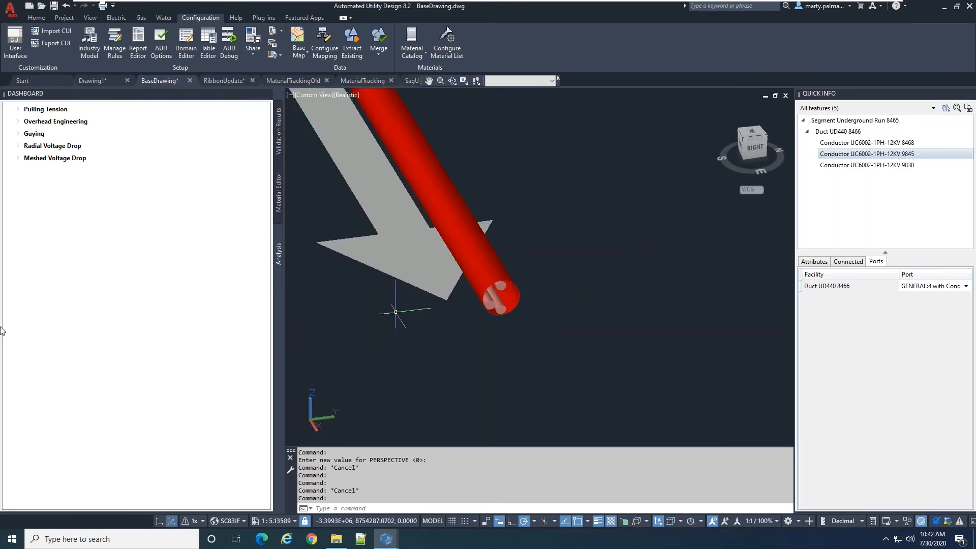
{"action": "left_click", "coordinate": [157, 523]}
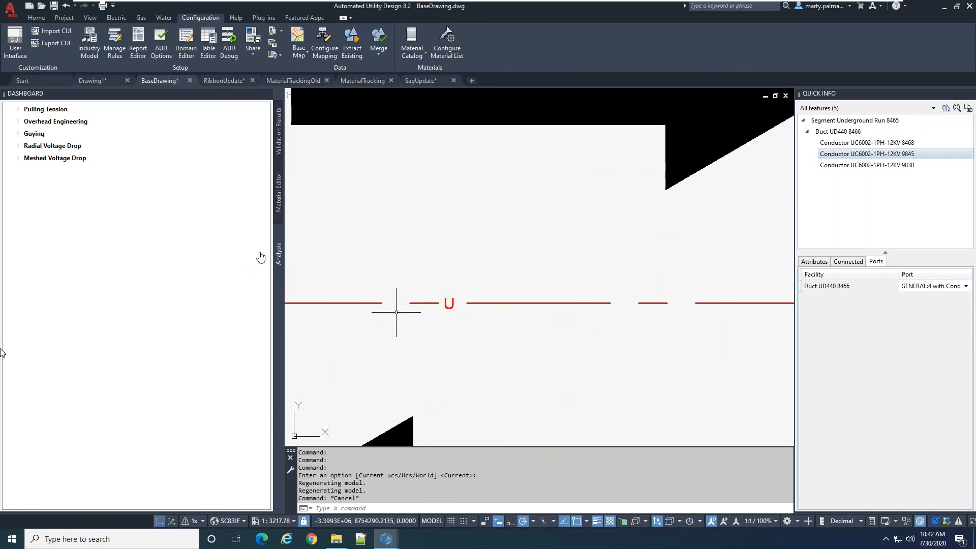
{"action": "scroll", "coordinate": [473, 261], "scroll_direction": "down", "scroll_amount": 5}
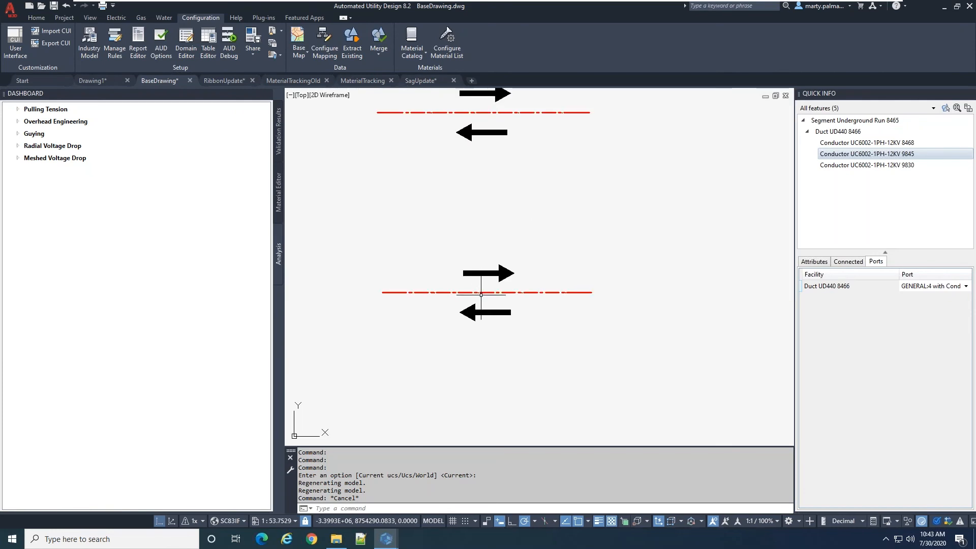
{"action": "scroll", "coordinate": [534, 244], "scroll_direction": "up", "scroll_amount": 5}
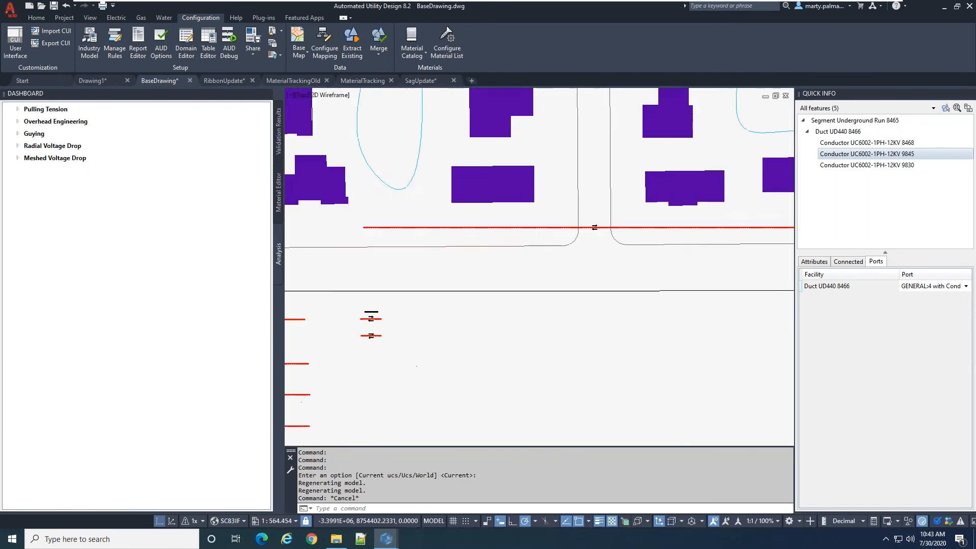
{"action": "scroll", "coordinate": [608, 246], "scroll_direction": "down", "scroll_amount": 3}
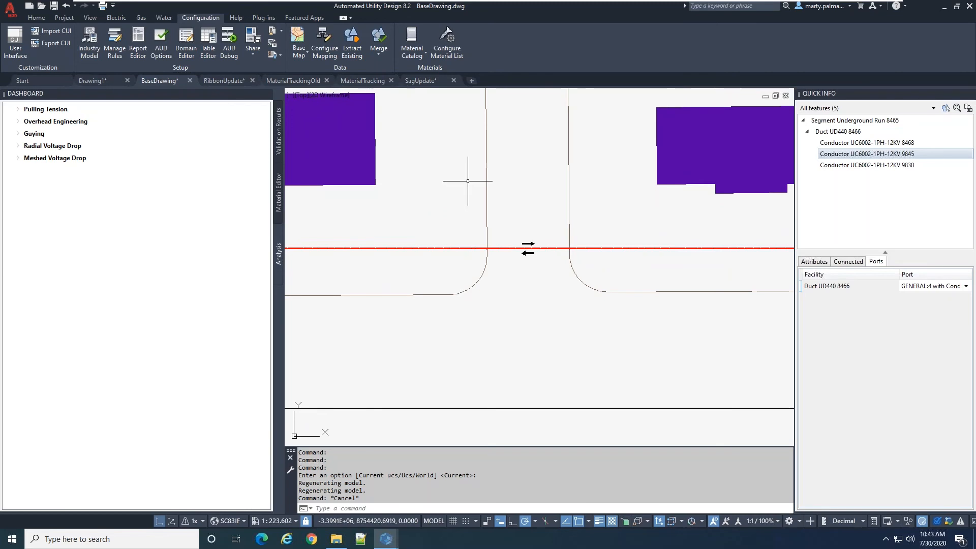
{"action": "scroll", "coordinate": [529, 249], "scroll_direction": "up", "scroll_amount": 4}
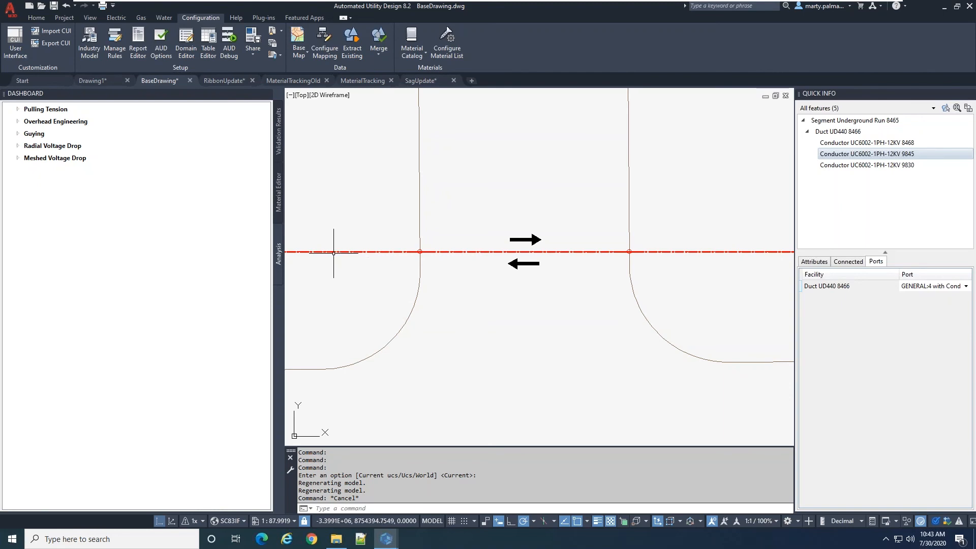
{"action": "scroll", "coordinate": [357, 422], "scroll_direction": "down", "scroll_amount": 4}
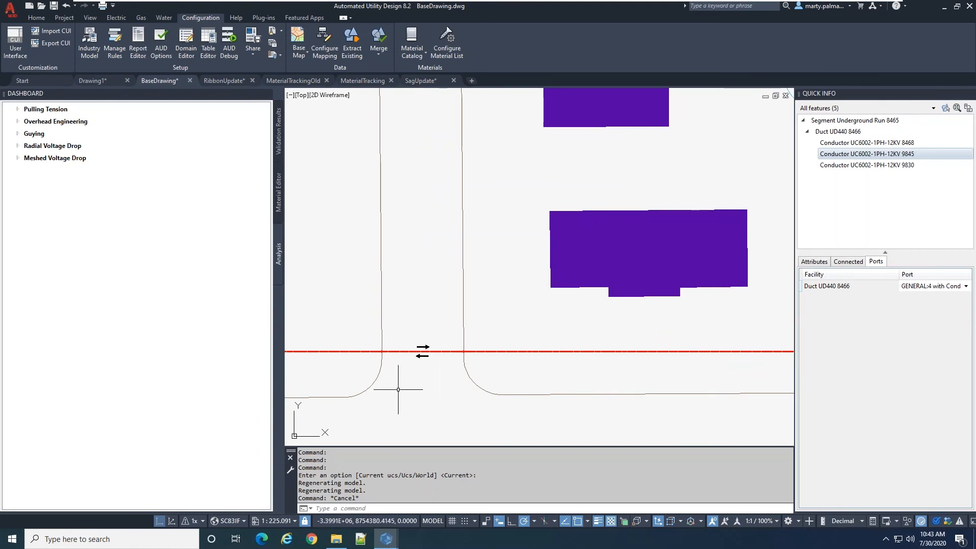
{"action": "scroll", "coordinate": [406, 386], "scroll_direction": "up", "scroll_amount": 3}
{"action": "scroll", "coordinate": [392, 360], "scroll_direction": "down", "scroll_amount": 1}
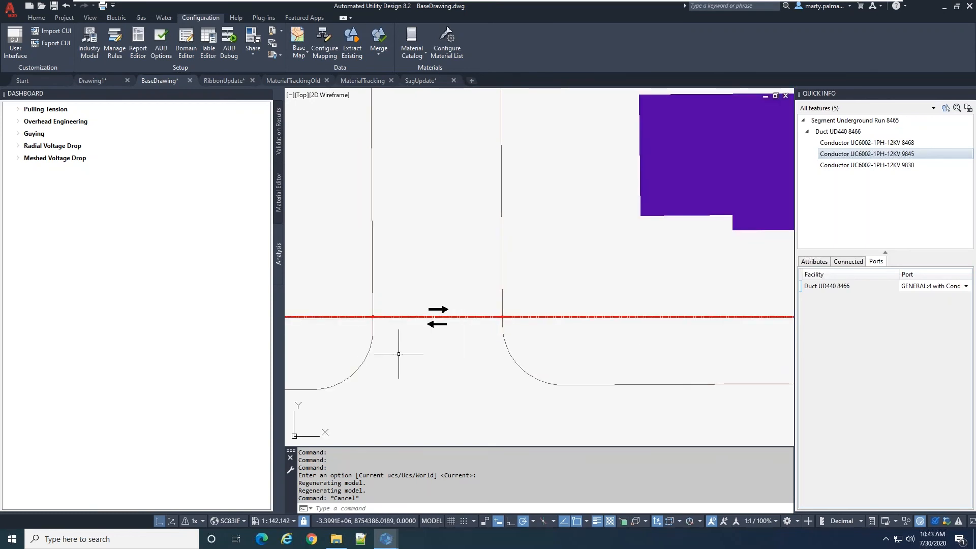
{"action": "left_click", "coordinate": [373, 317]}
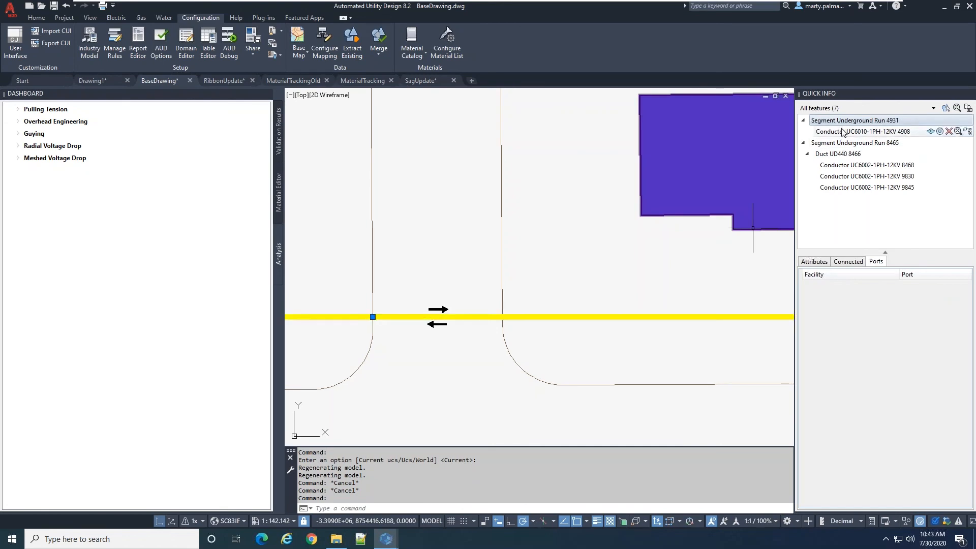
Select the underground runs crossing the side road and examine the port assignments of conductor UC6010-1PH-12KV 4908
{"action": "scroll", "coordinate": [447, 356], "scroll_direction": "down", "scroll_amount": 4}
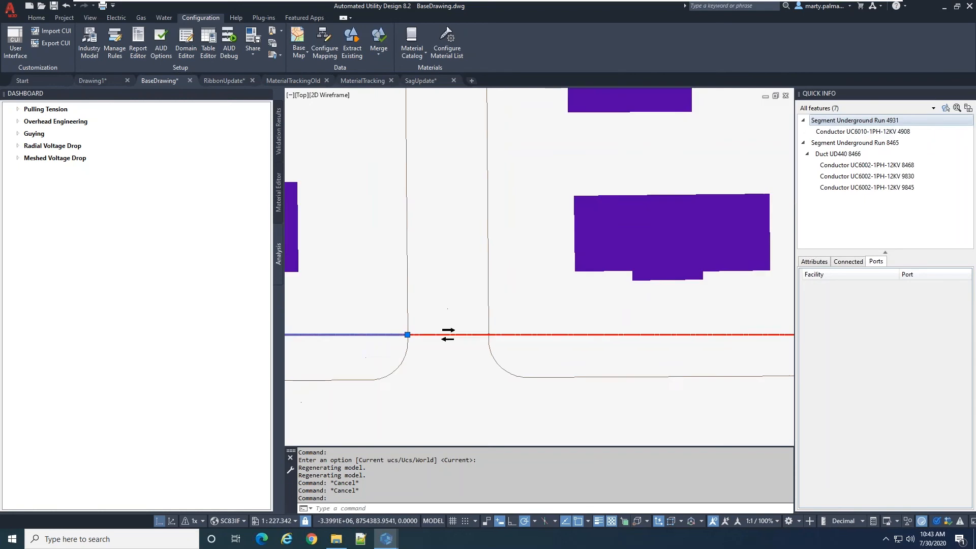
{"action": "scroll", "coordinate": [508, 389], "scroll_direction": "down", "scroll_amount": 2}
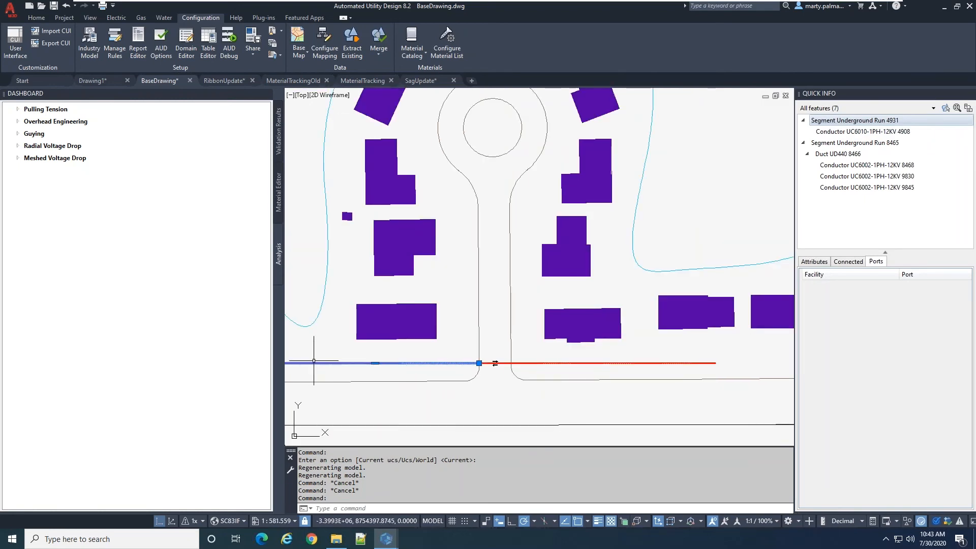
{"action": "scroll", "coordinate": [502, 372], "scroll_direction": "up", "scroll_amount": 2}
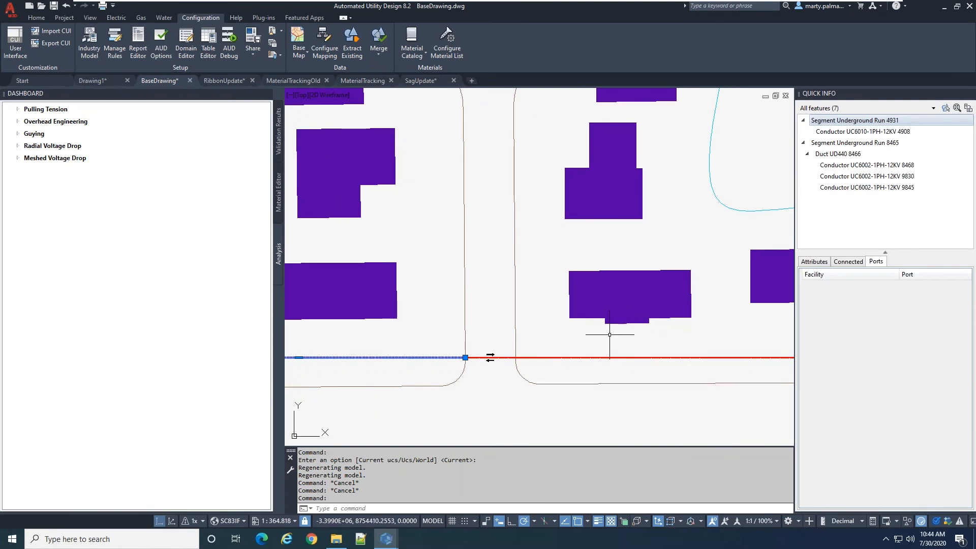
{"action": "key", "text": "Escape"}
{"action": "left_click", "coordinate": [503, 361]}
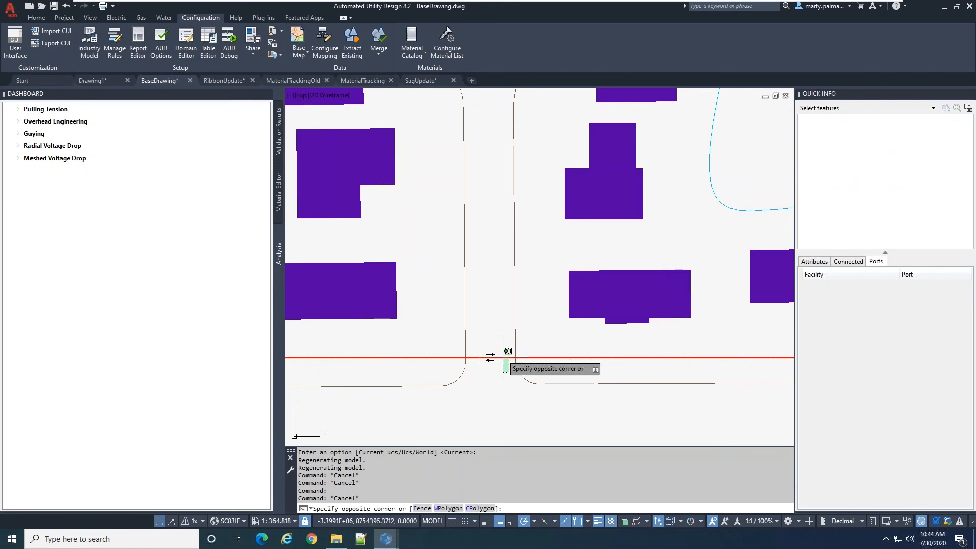
{"action": "left_click", "coordinate": [490, 356]}
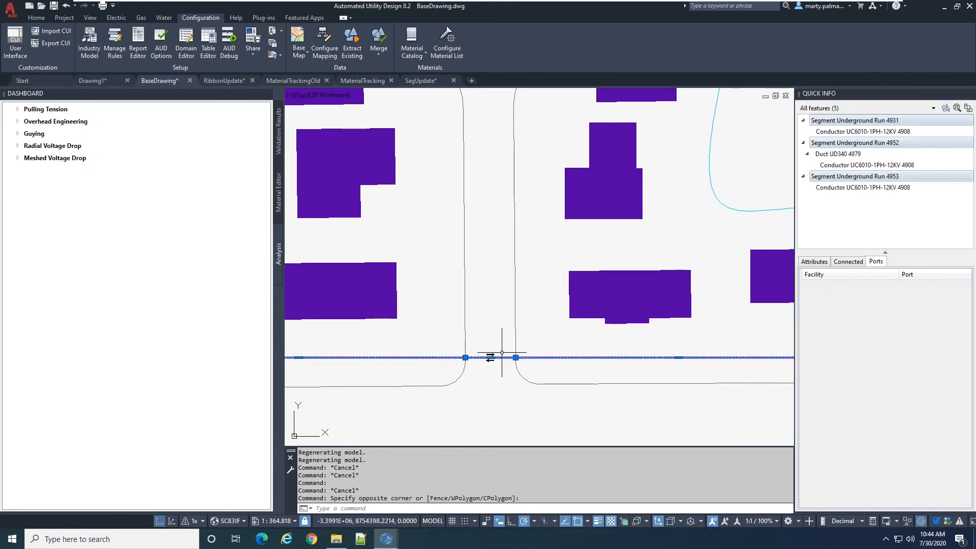
{"action": "left_click", "coordinate": [849, 132]}
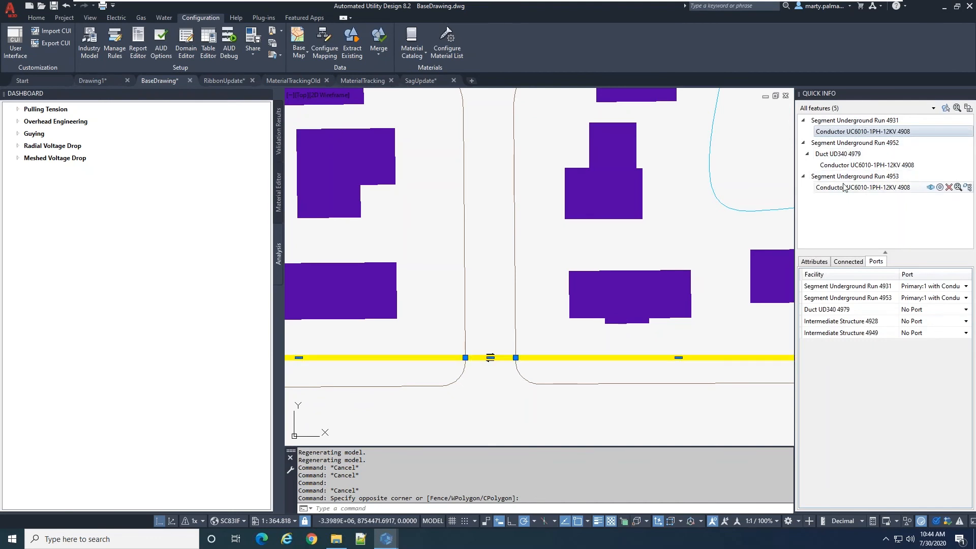
{"action": "key", "text": "Escape"}
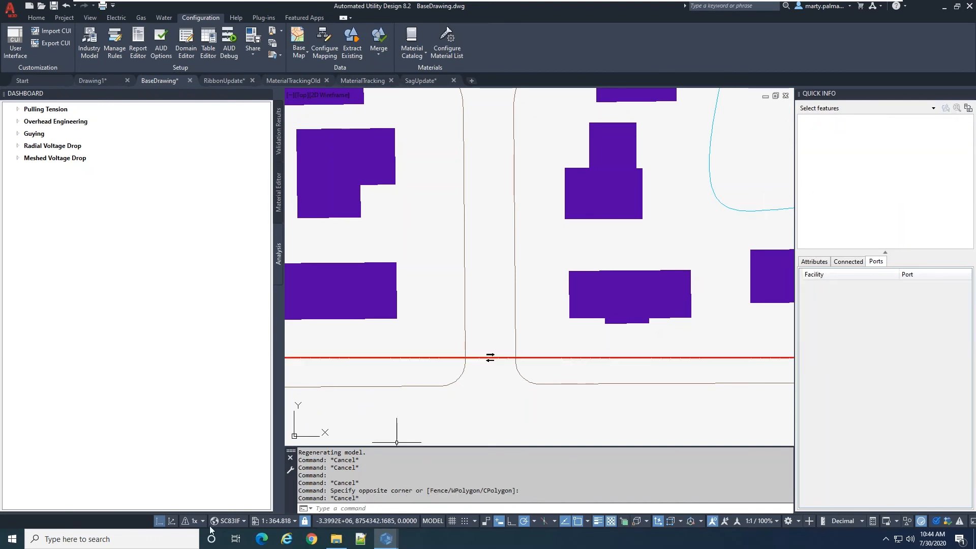
Switch to the 3D view and examine the underground run where it crosses the side road
{"action": "left_click", "coordinate": [171, 523]}
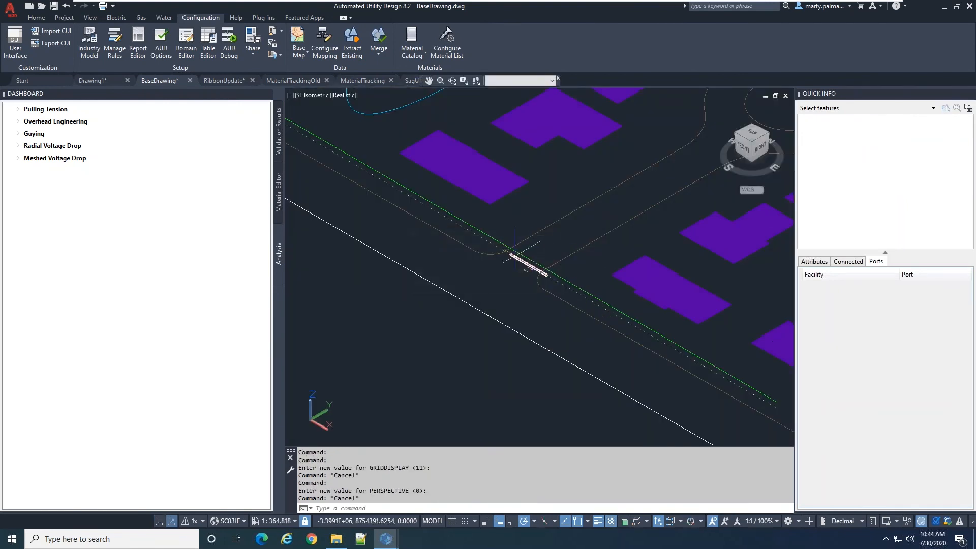
{"action": "middle_click_drag", "start_coordinate": [559, 386], "coordinate": [571, 350], "text": "shift"}
{"action": "scroll", "coordinate": [518, 327], "scroll_direction": "down", "scroll_amount": 3}
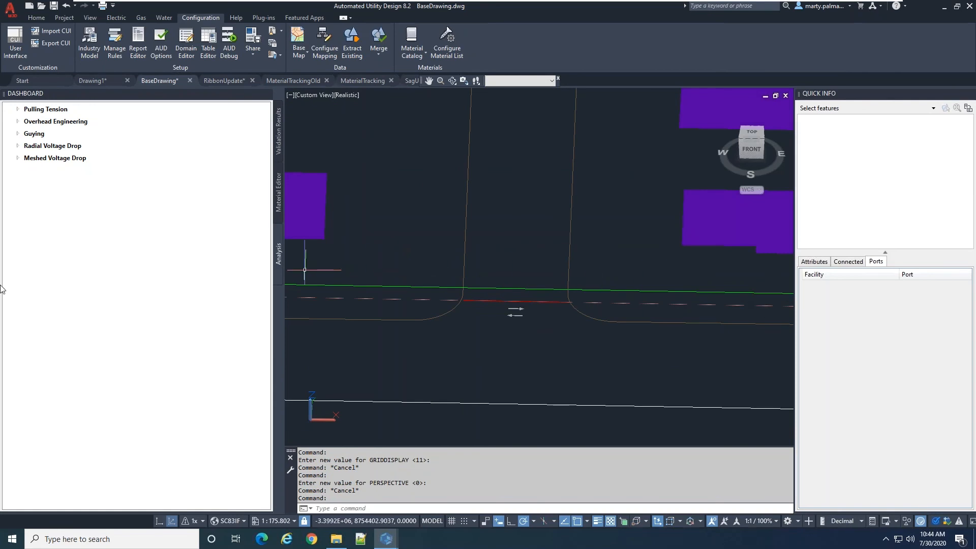
{"action": "key", "text": "Escape"}
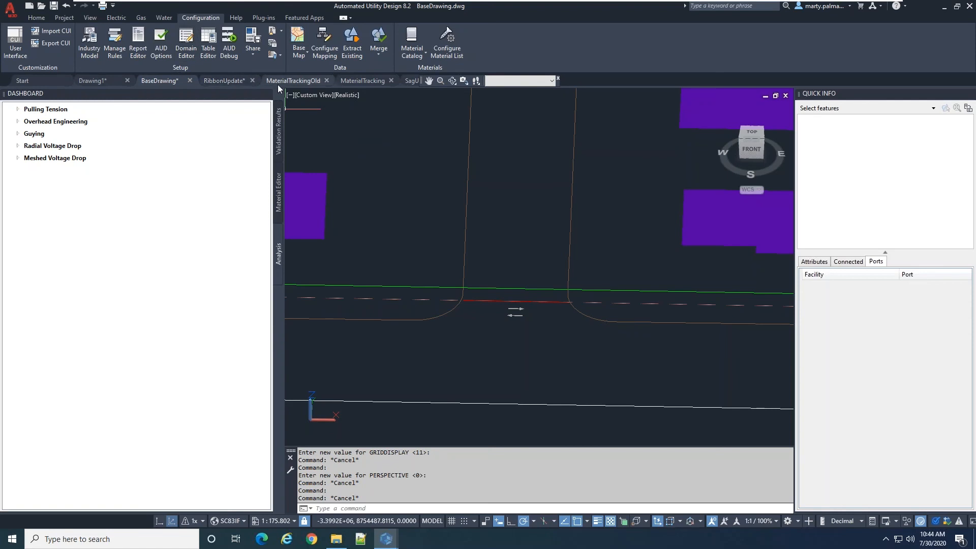
Switch to the MaterialTrackingOld drawing and show its material list, widened to include the labor multiplier, status and cost columns
{"action": "mouse_move", "coordinate": [298, 87]}
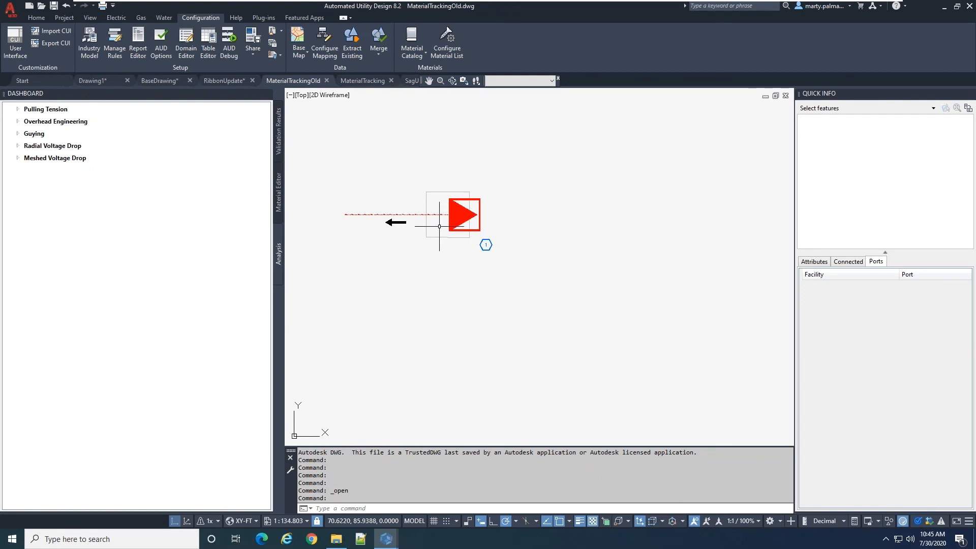
{"action": "left_click", "coordinate": [280, 199]}
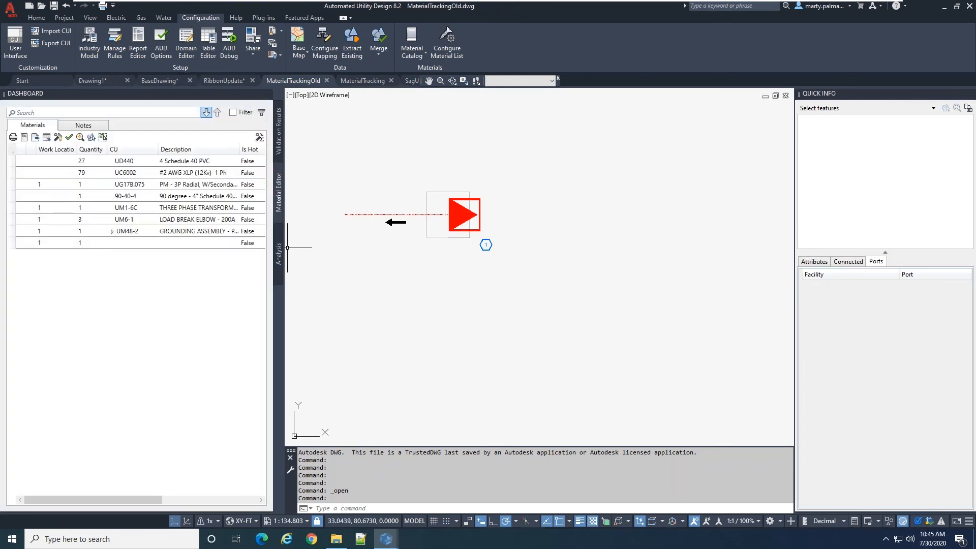
{"action": "left_click_drag", "start_coordinate": [284, 248], "coordinate": [465, 270]}
{"action": "scroll", "coordinate": [526, 223], "scroll_direction": "up", "scroll_amount": 7}
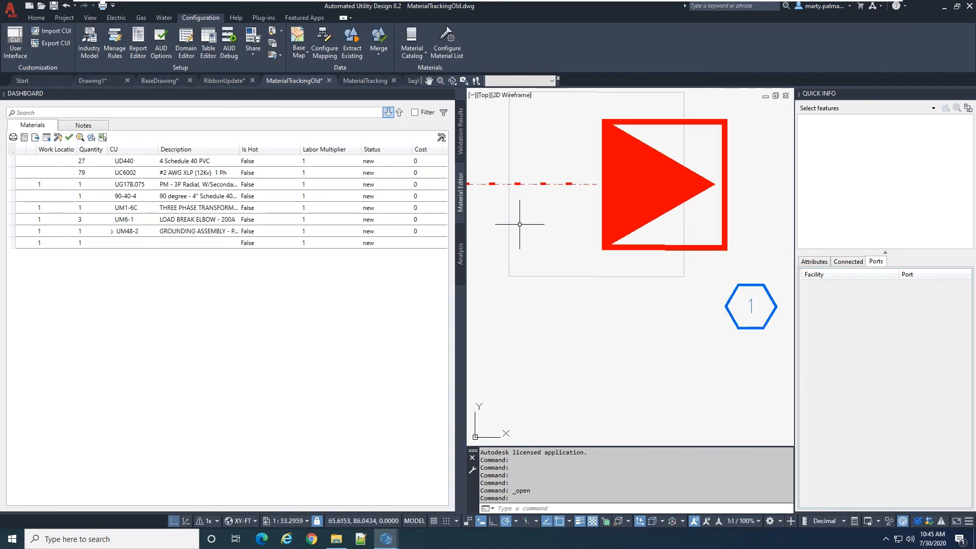
{"action": "scroll", "coordinate": [538, 220], "scroll_direction": "down", "scroll_amount": 5}
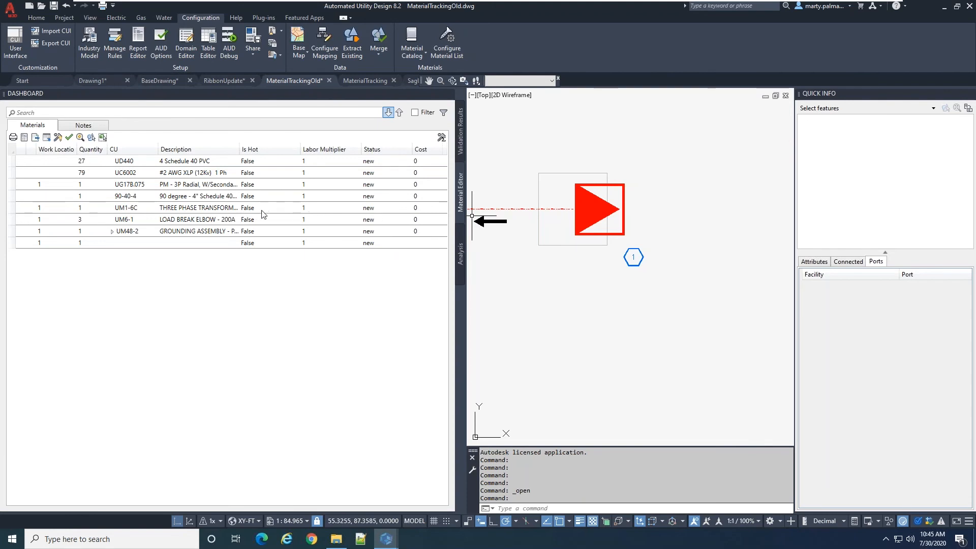
Set Is Hot to True and the labor multiplier to 2 for the UM1-6C material
{"action": "left_click", "coordinate": [248, 209]}
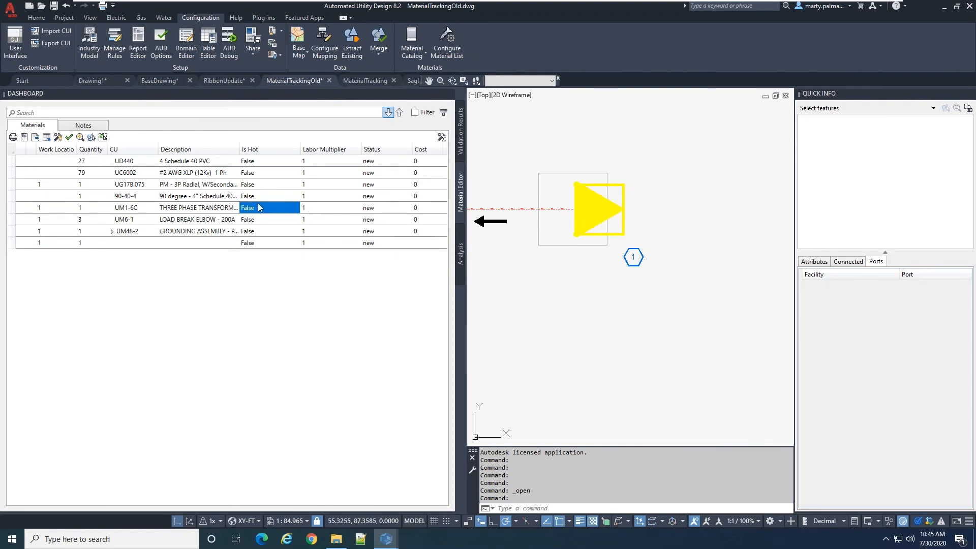
{"action": "left_click", "coordinate": [271, 213]}
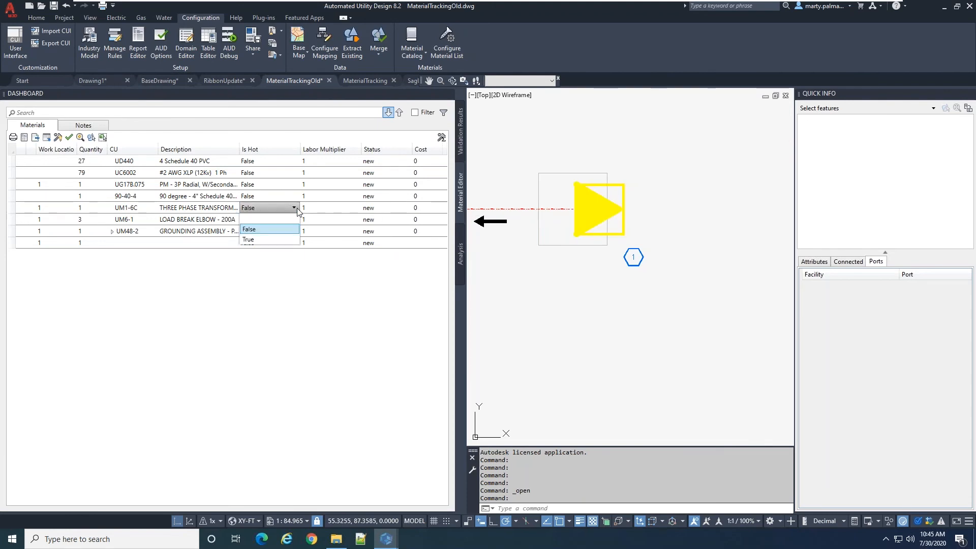
{"action": "left_click", "coordinate": [255, 242]}
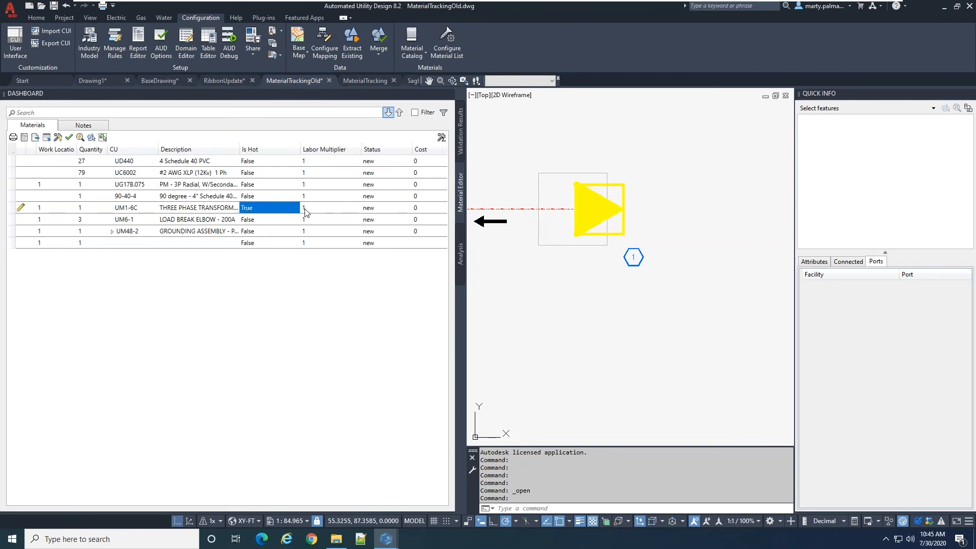
{"action": "left_click", "coordinate": [305, 210]}
{"action": "type", "text": "2"}
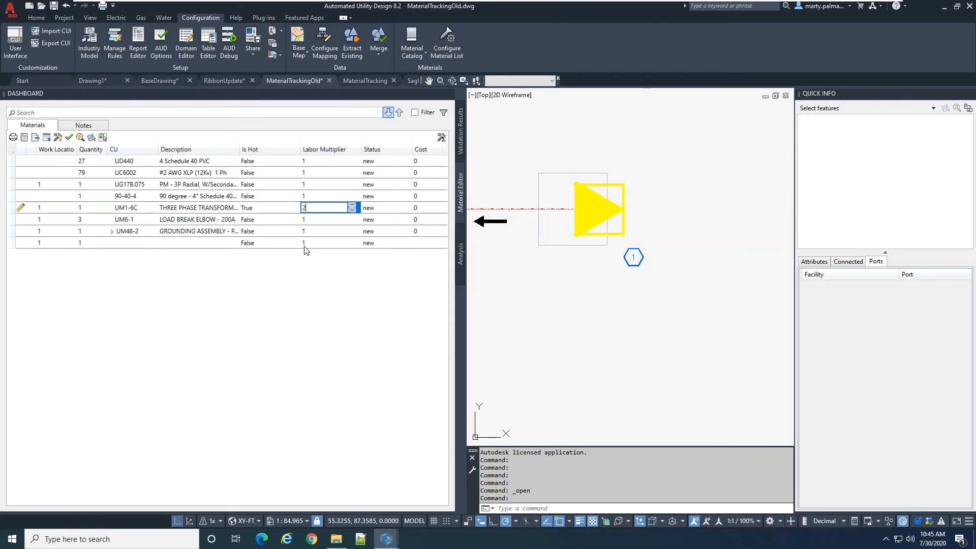
{"action": "key", "text": "Return"}
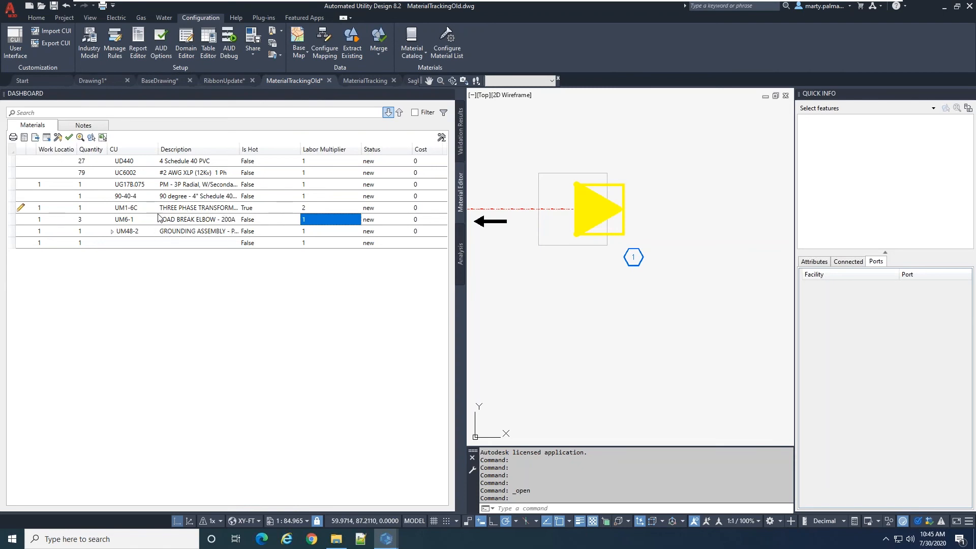
Select the UG17B.075 transformer on the pad and change its model group to U611
{"action": "left_click", "coordinate": [579, 216]}
{"action": "mouse_move", "coordinate": [970, 133]}
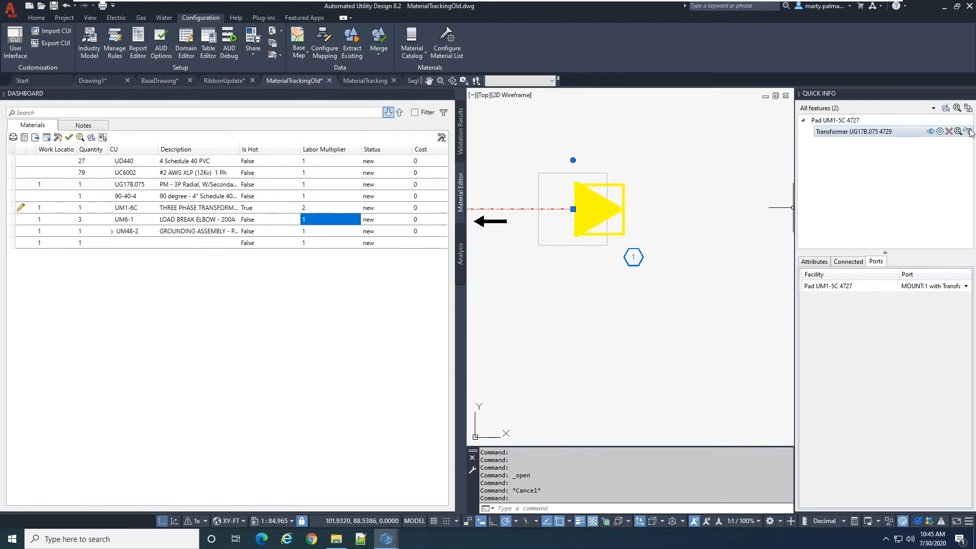
{"action": "left_click", "coordinate": [817, 263]}
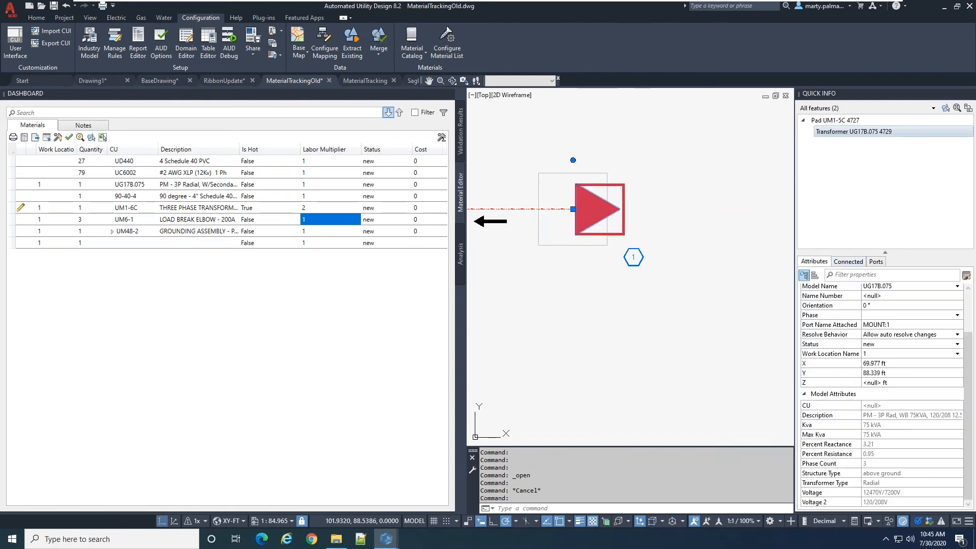
{"action": "left_click", "coordinate": [919, 334]}
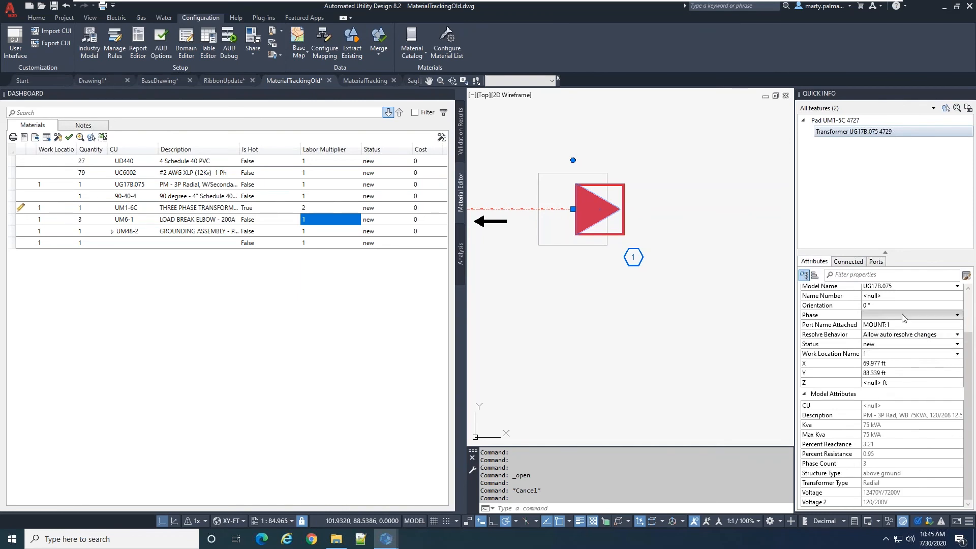
{"action": "scroll", "coordinate": [896, 330], "scroll_direction": "up", "scroll_amount": 2}
{"action": "left_click", "coordinate": [896, 326]}
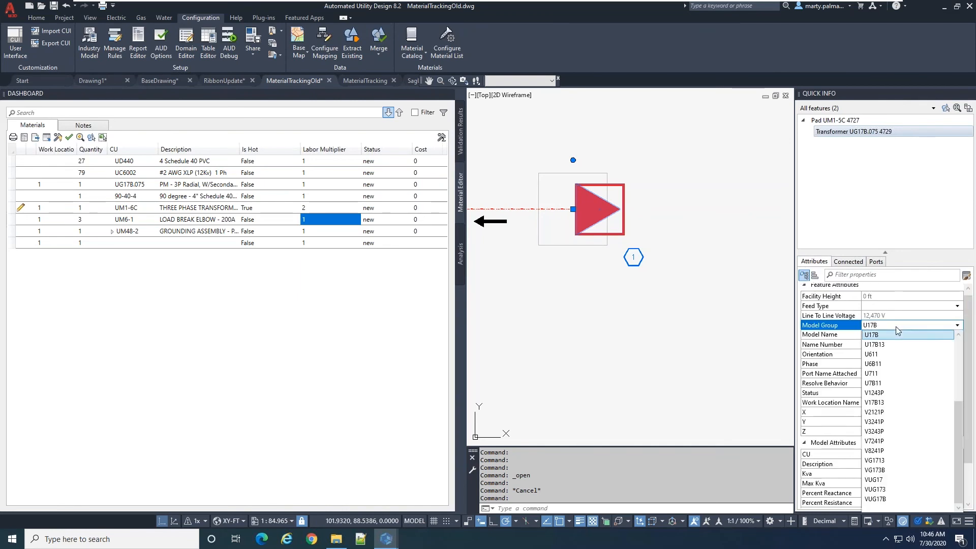
{"action": "left_click", "coordinate": [886, 353]}
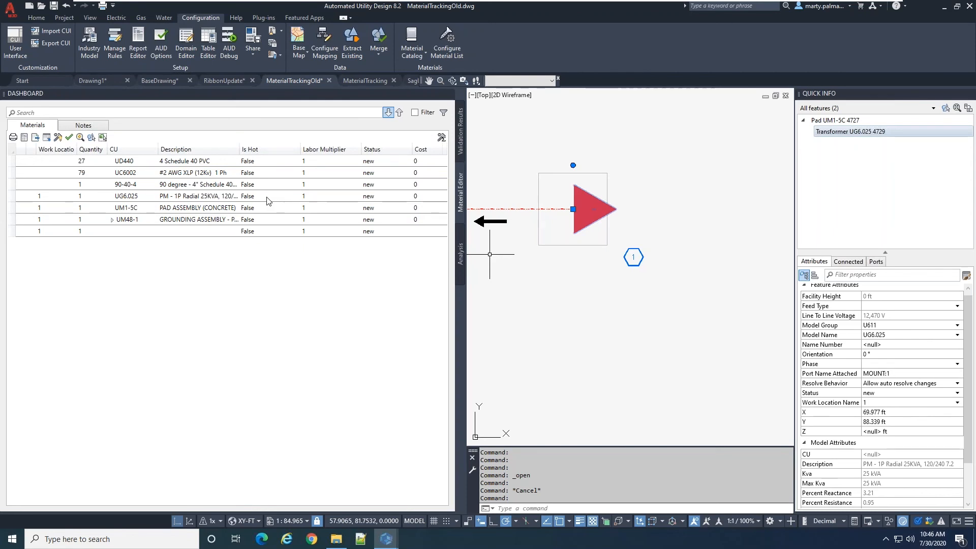
In the MaterialTracking drawing, set Is Hot to True and the labor multiplier to 2 for the UG6.025 transformer material
{"action": "left_click", "coordinate": [357, 77]}
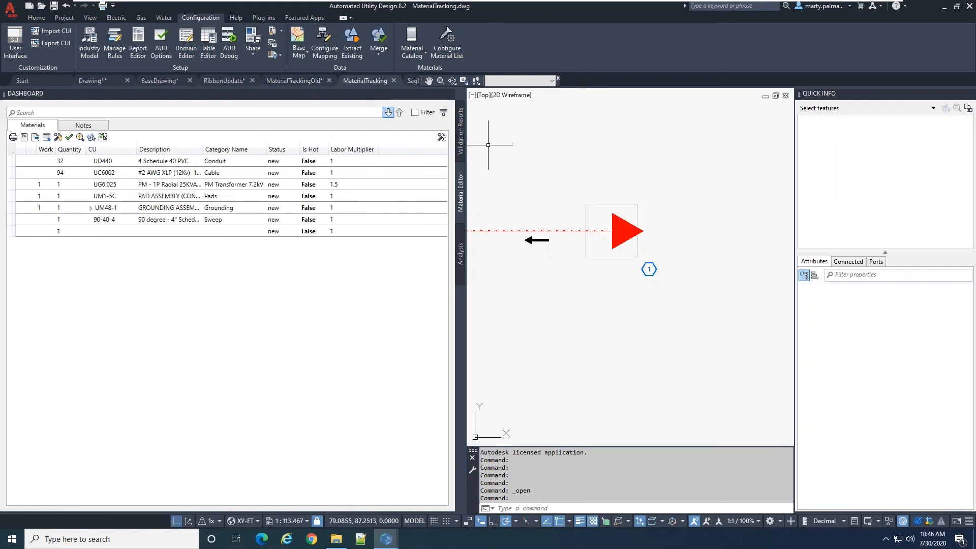
{"action": "scroll", "coordinate": [584, 243], "scroll_direction": "down", "scroll_amount": 2}
{"action": "scroll", "coordinate": [561, 246], "scroll_direction": "up", "scroll_amount": 2}
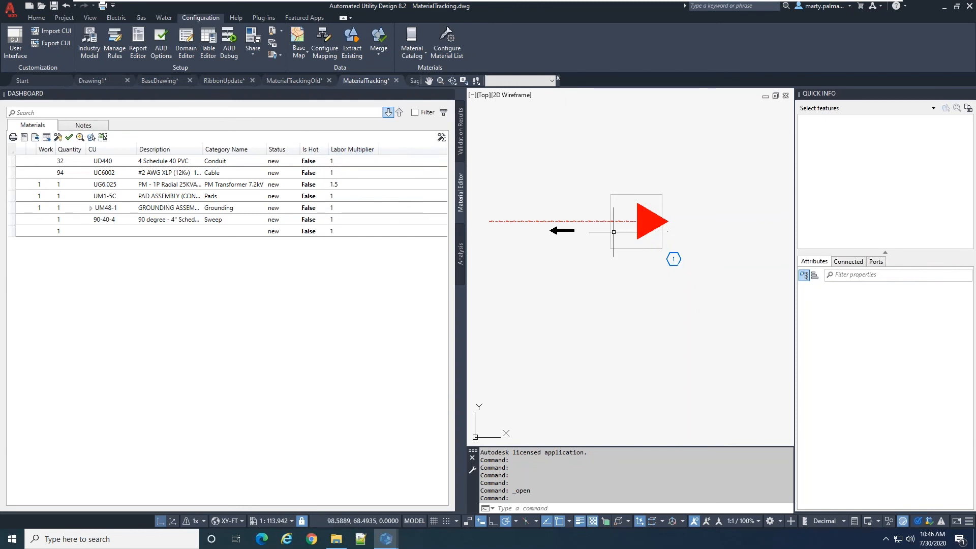
{"action": "left_click", "coordinate": [309, 185]}
{"action": "left_click", "coordinate": [309, 185]}
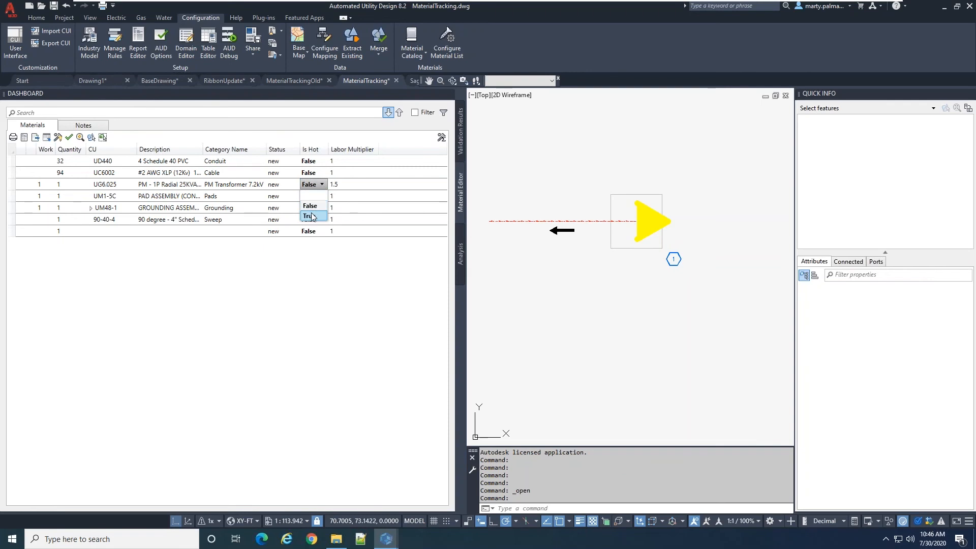
{"action": "left_click", "coordinate": [310, 217]}
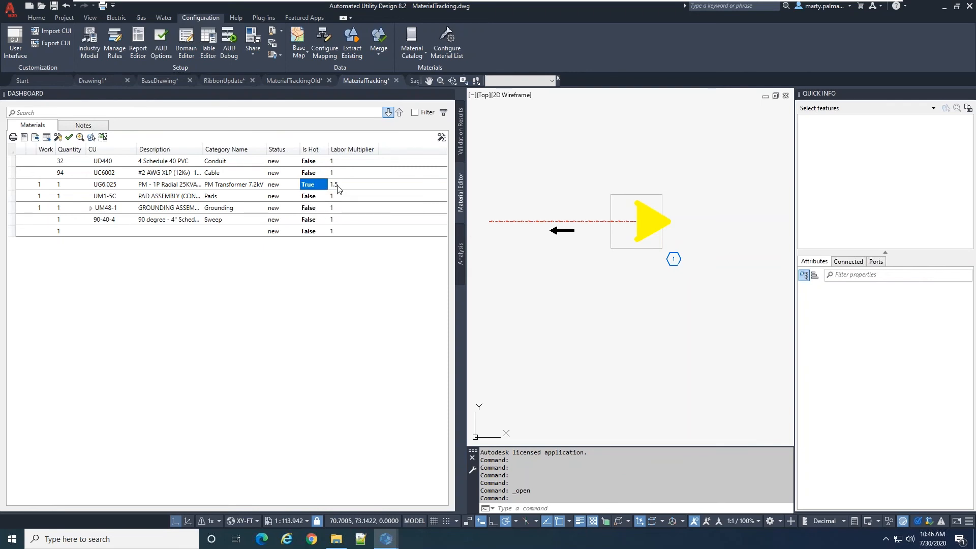
{"action": "left_click", "coordinate": [335, 185]}
{"action": "left_click", "coordinate": [336, 184]}
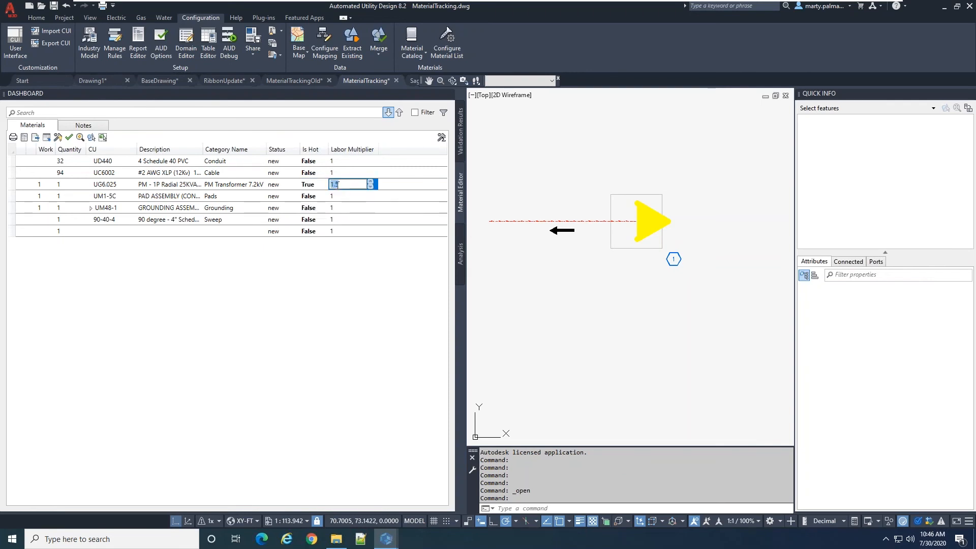
{"action": "type", "text": "2"}
{"action": "key", "text": "Return"}
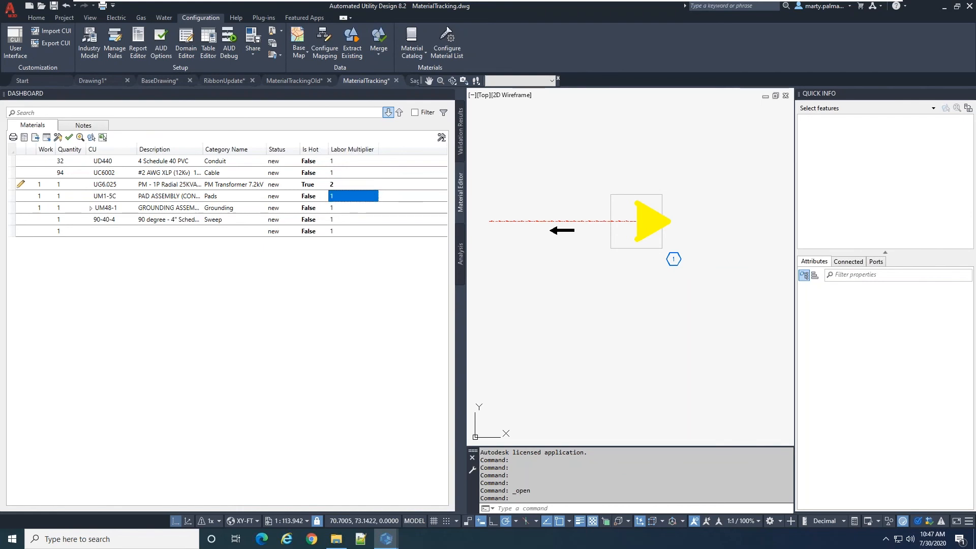
Set Is Hot to True and the labor multiplier to 1.5 for the UM48-1 grounding assembly
{"action": "left_click", "coordinate": [310, 211]}
{"action": "left_click", "coordinate": [310, 214]}
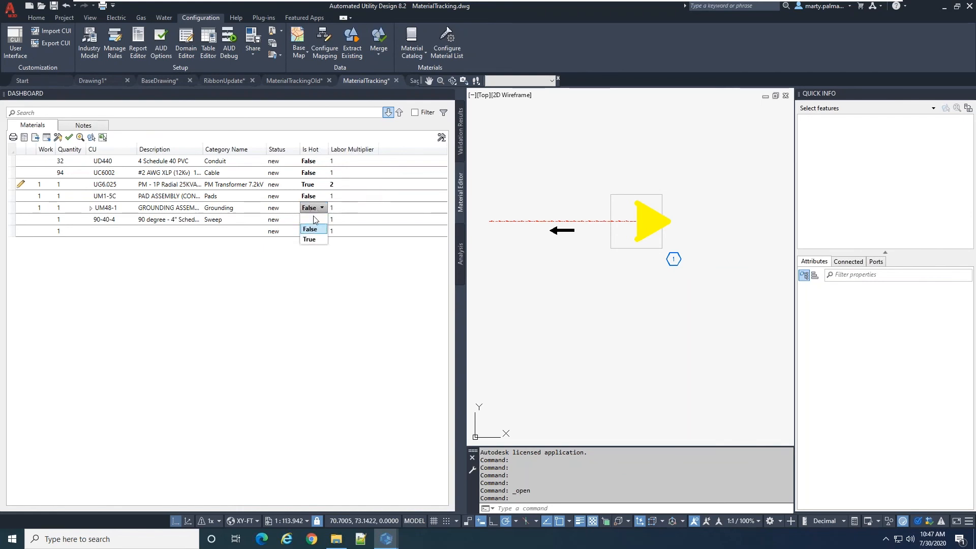
{"action": "left_click", "coordinate": [308, 238]}
{"action": "key", "text": "Tab"}
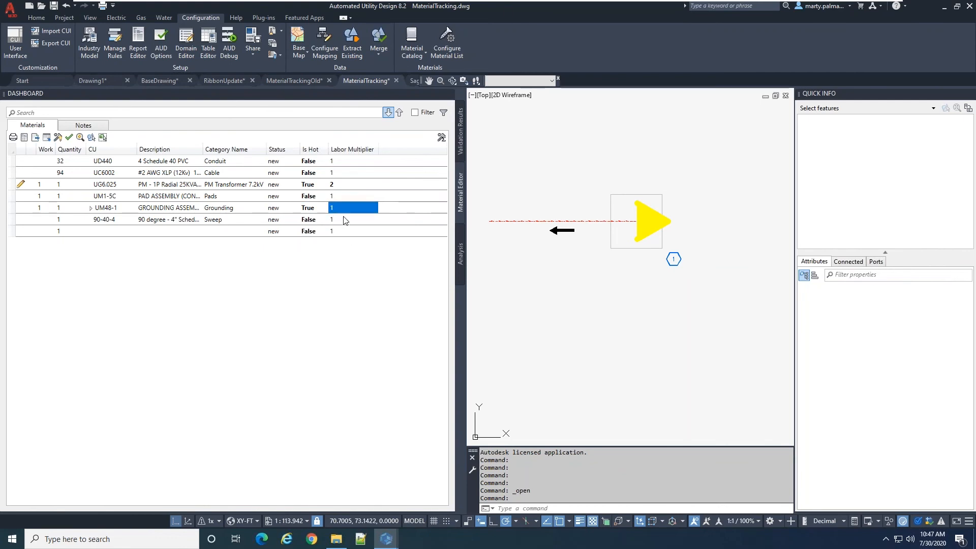
{"action": "left_click", "coordinate": [340, 210]}
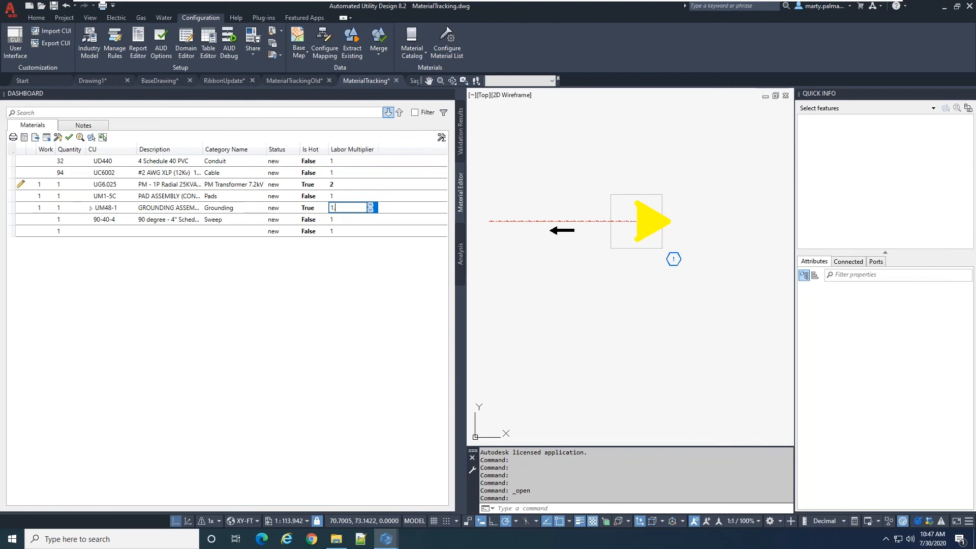
{"action": "type", "text": ".5"}
{"action": "key", "text": "Return"}
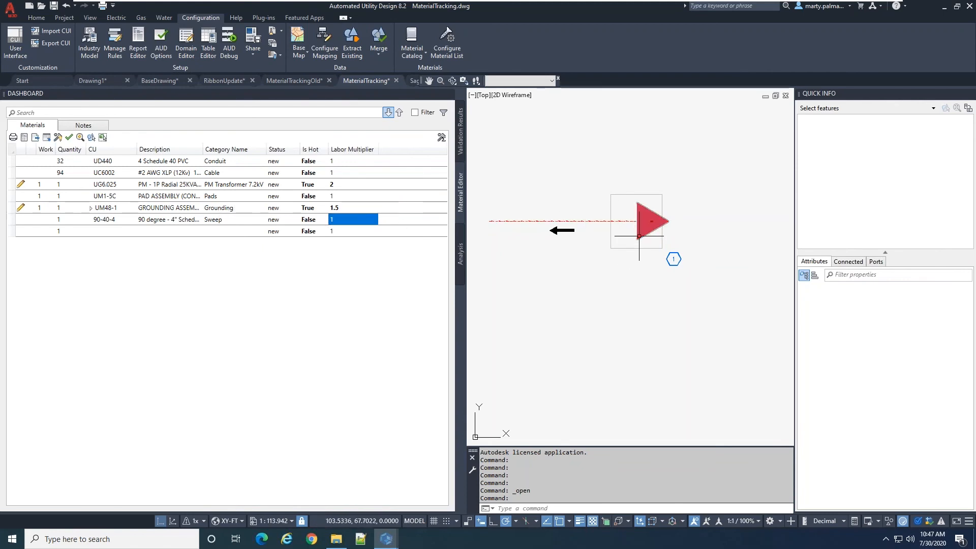
{"action": "key", "text": "Escape"}
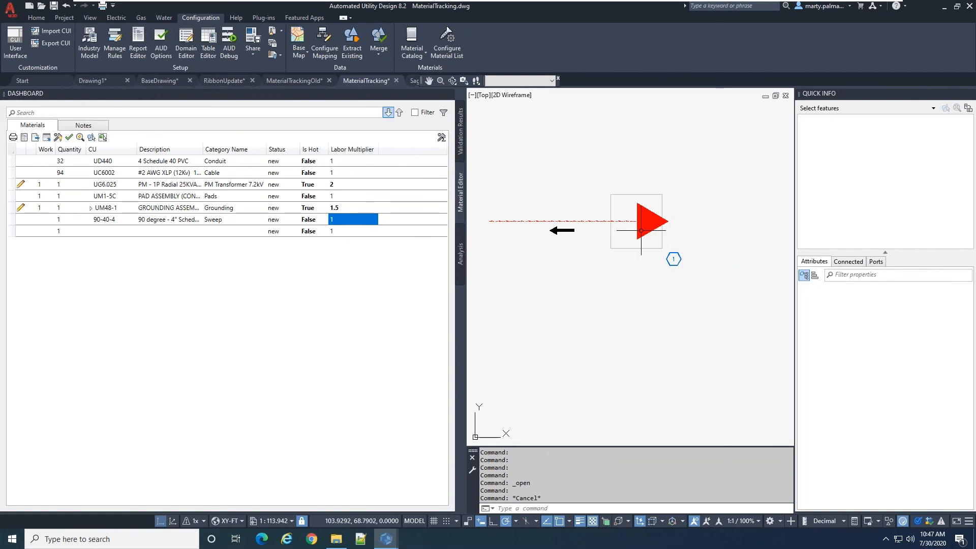
Change the model group of the UG6.025 transformer on the pad to U17B and clear the selection
{"action": "left_click", "coordinate": [643, 234]}
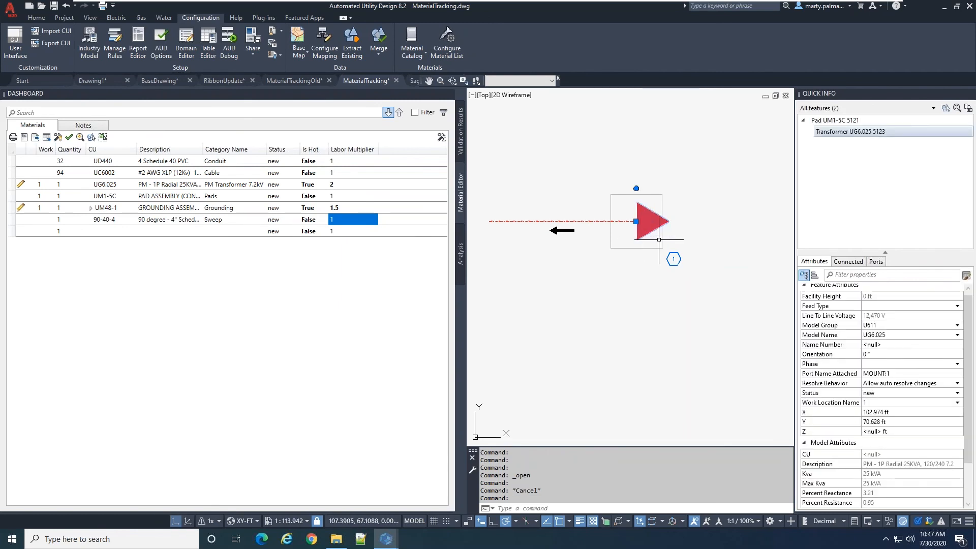
{"action": "mouse_move", "coordinate": [917, 135]}
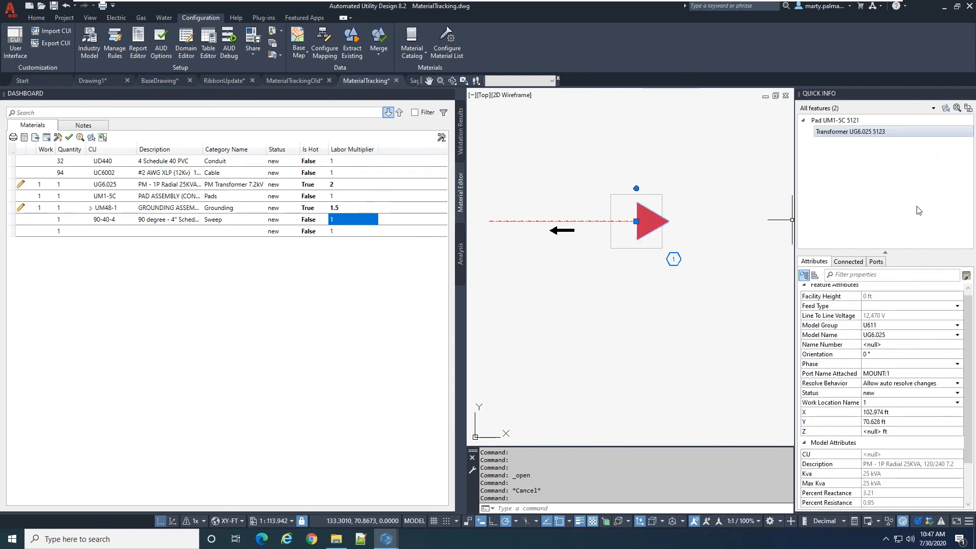
{"action": "left_click", "coordinate": [922, 328]}
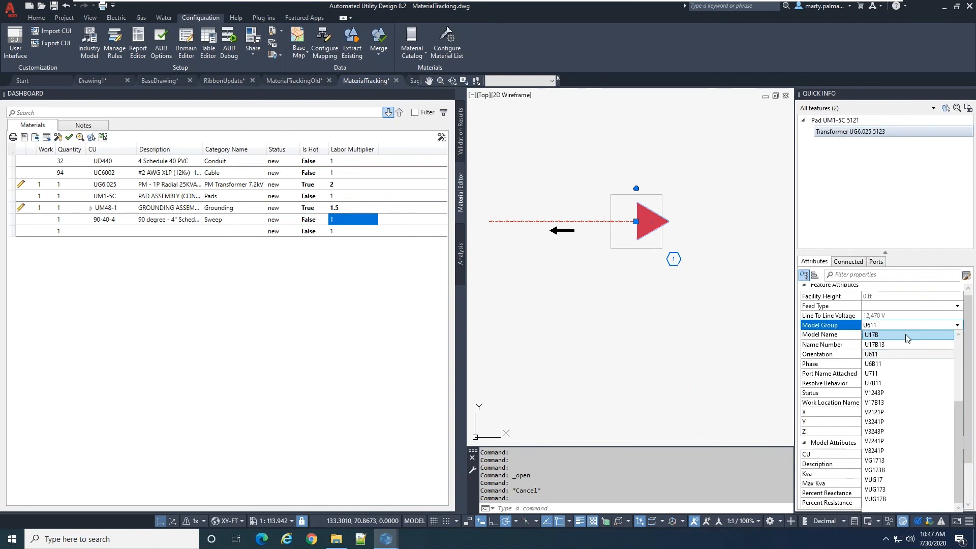
{"action": "left_click", "coordinate": [885, 335]}
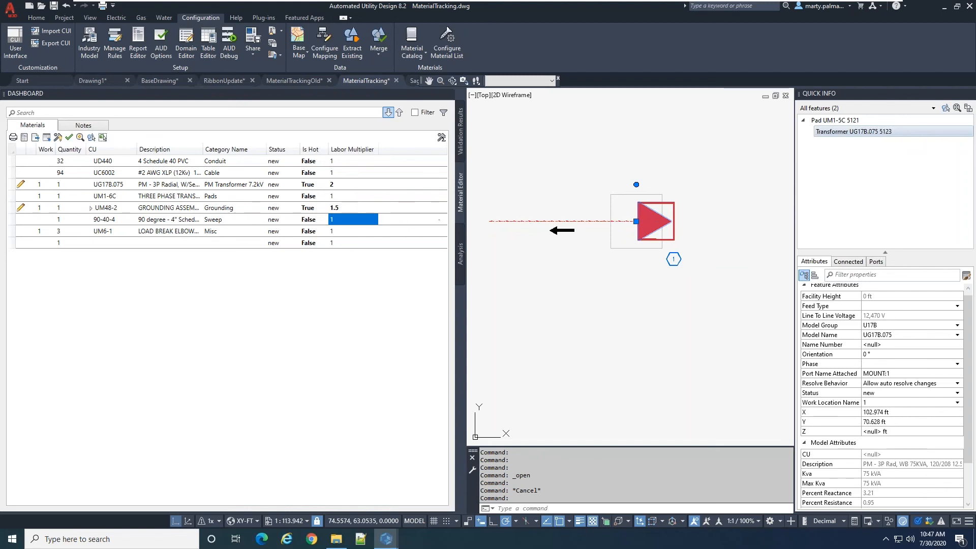
{"action": "left_click", "coordinate": [545, 257]}
{"action": "key", "text": "Escape"}
{"action": "key", "text": "Escape"}
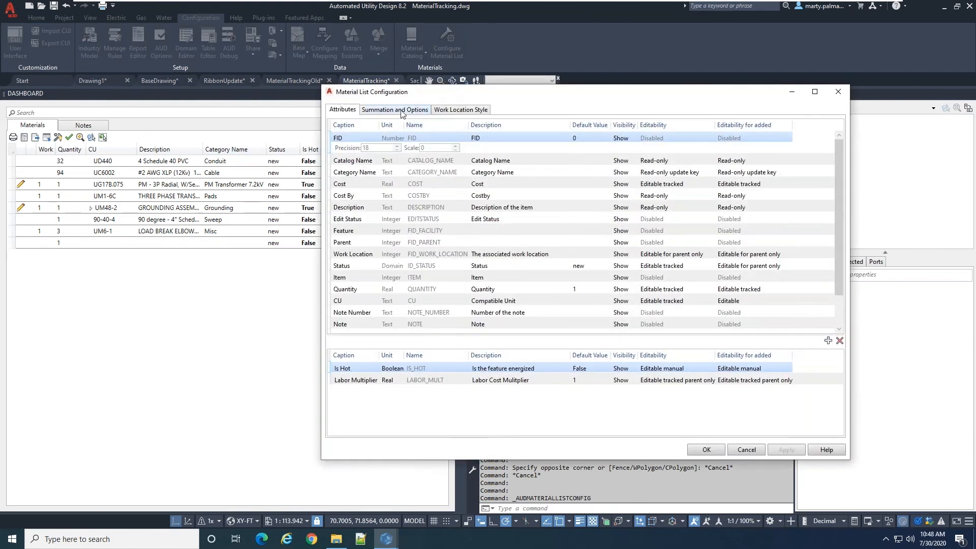
Examine the material list's summation options and the editability choices for Category Name, then close the configuration without saving
{"action": "left_click", "coordinate": [400, 111]}
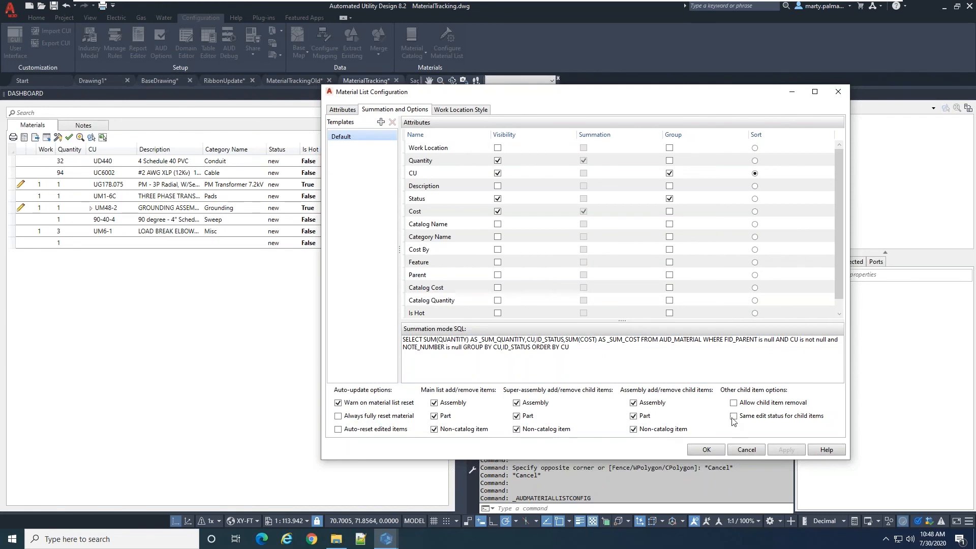
{"action": "left_click", "coordinate": [333, 112]}
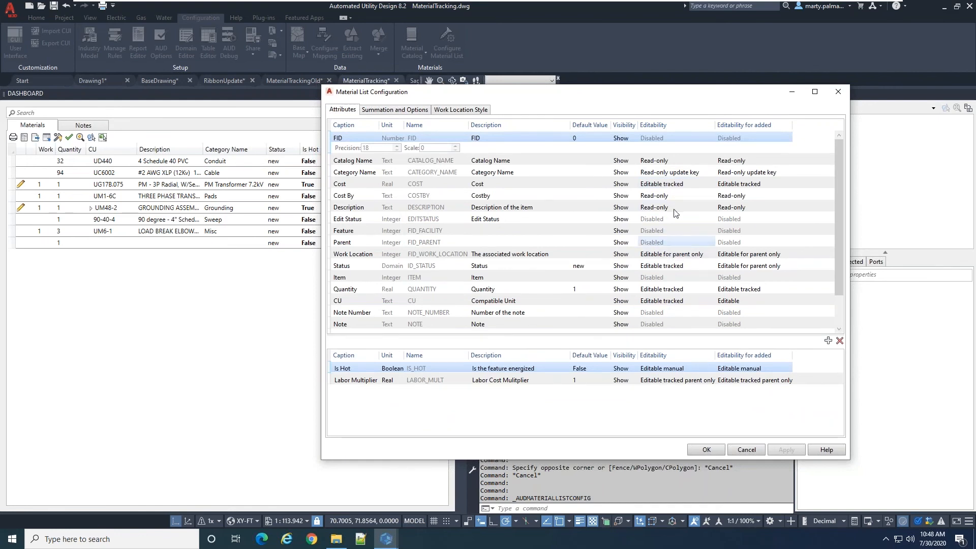
{"action": "left_click", "coordinate": [686, 169]}
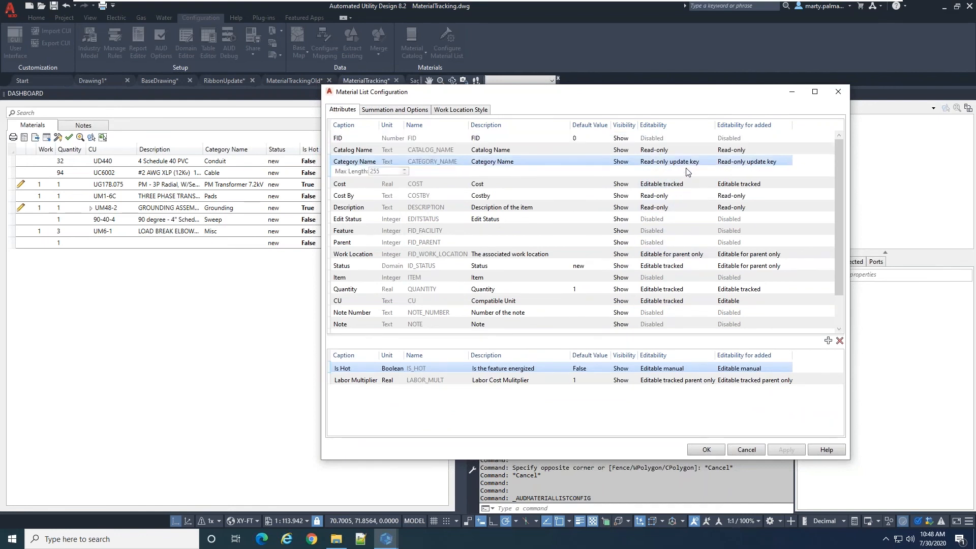
{"action": "left_click", "coordinate": [687, 162]}
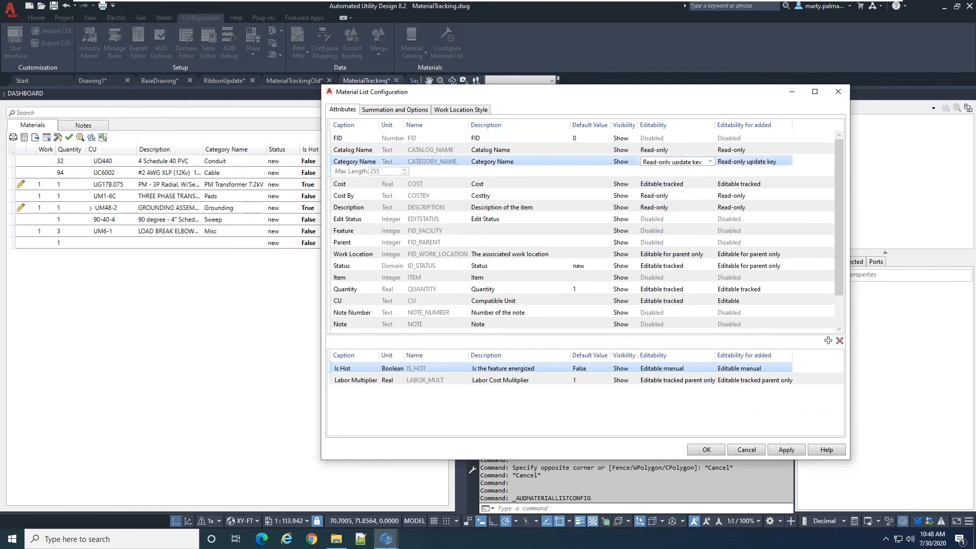
{"action": "left_click", "coordinate": [710, 162]}
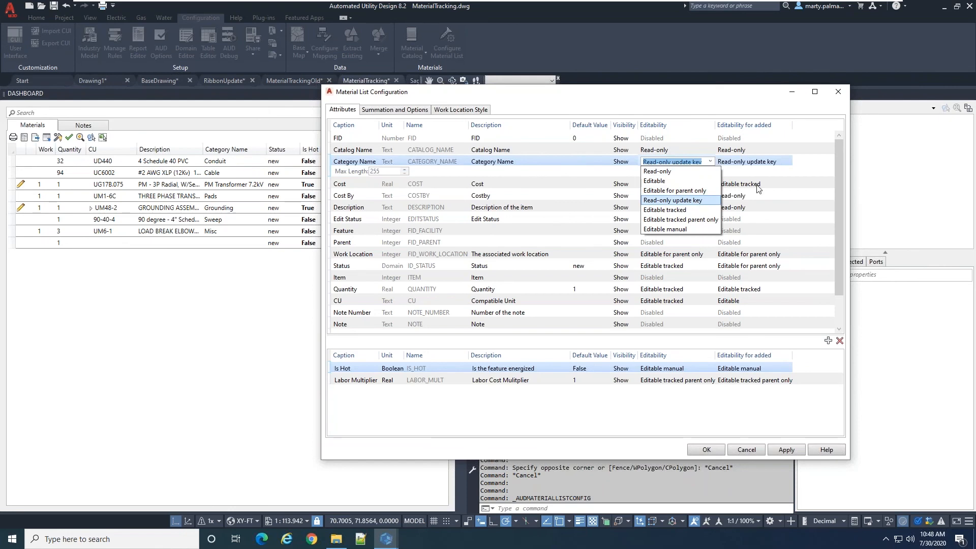
{"action": "left_click", "coordinate": [840, 170]}
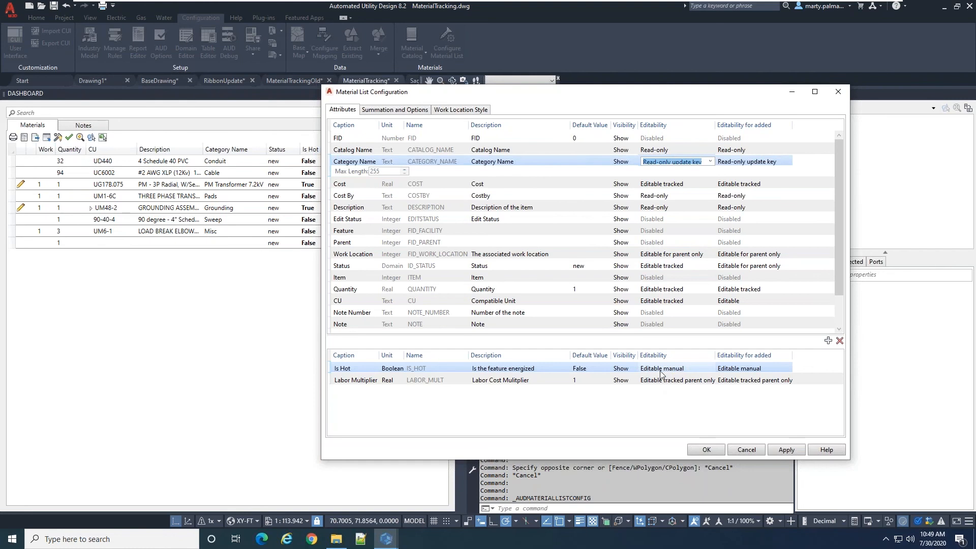
{"action": "left_click", "coordinate": [747, 449]}
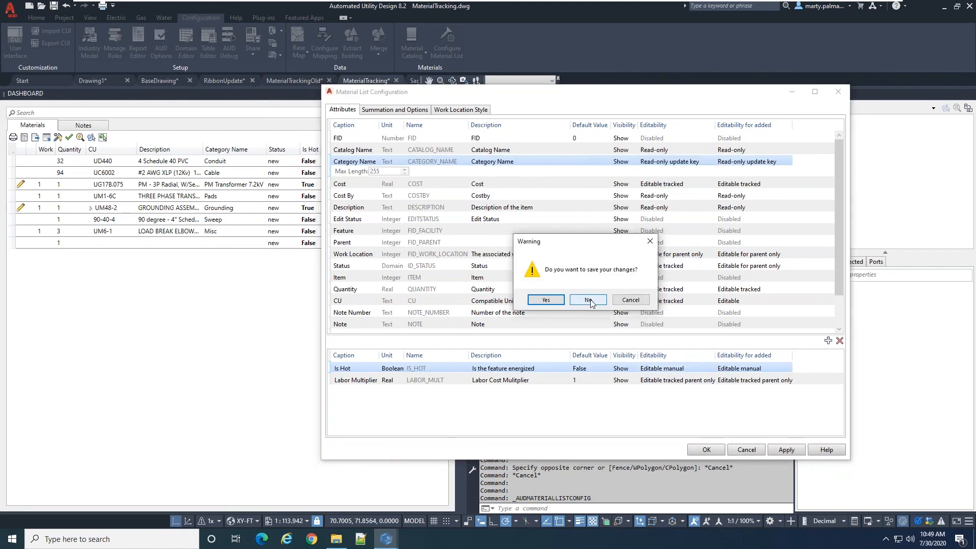
{"action": "left_click", "coordinate": [585, 301]}
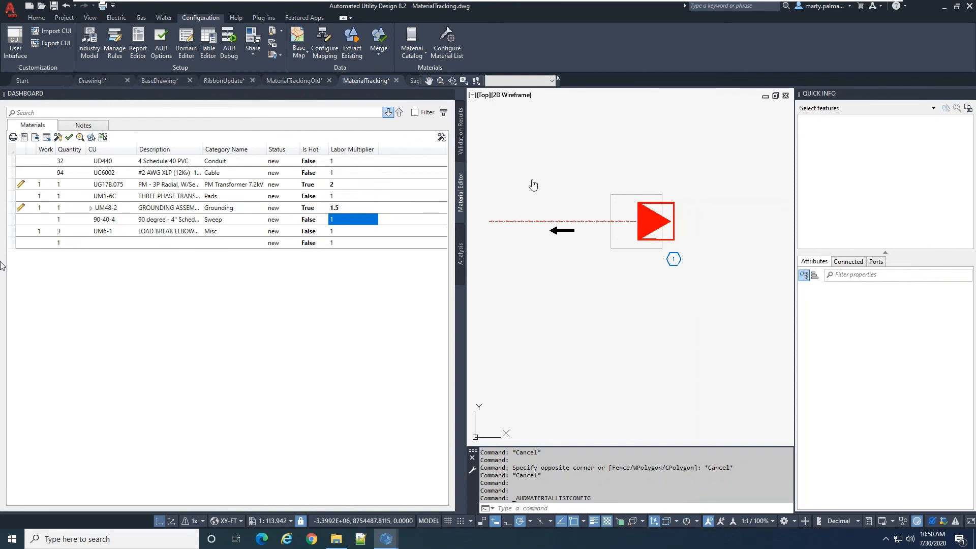
Examine the Work Location Leader choices in the General Layout options of Automated Utility Design and close the options without changes
{"action": "key", "text": "Escape"}
{"action": "key", "text": "Escape"}
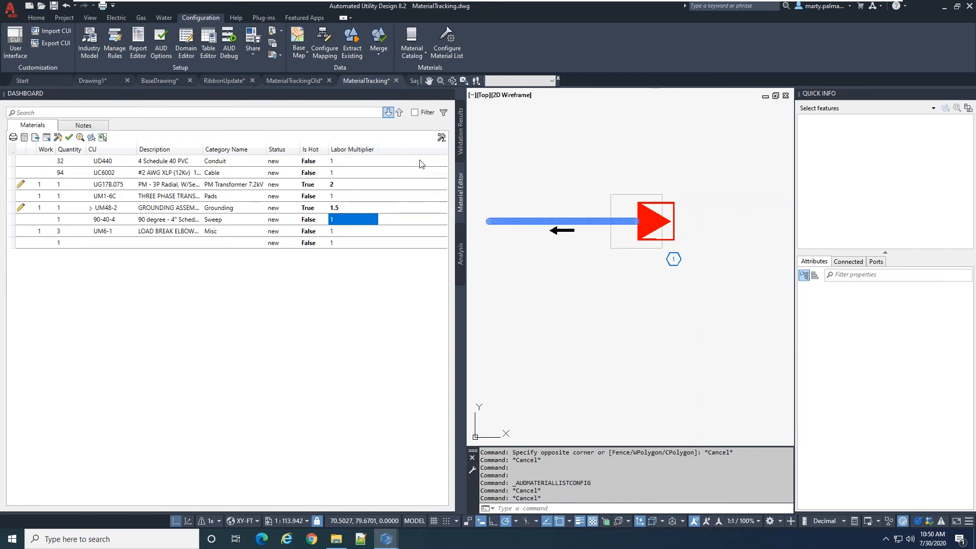
{"action": "left_click", "coordinate": [156, 43]}
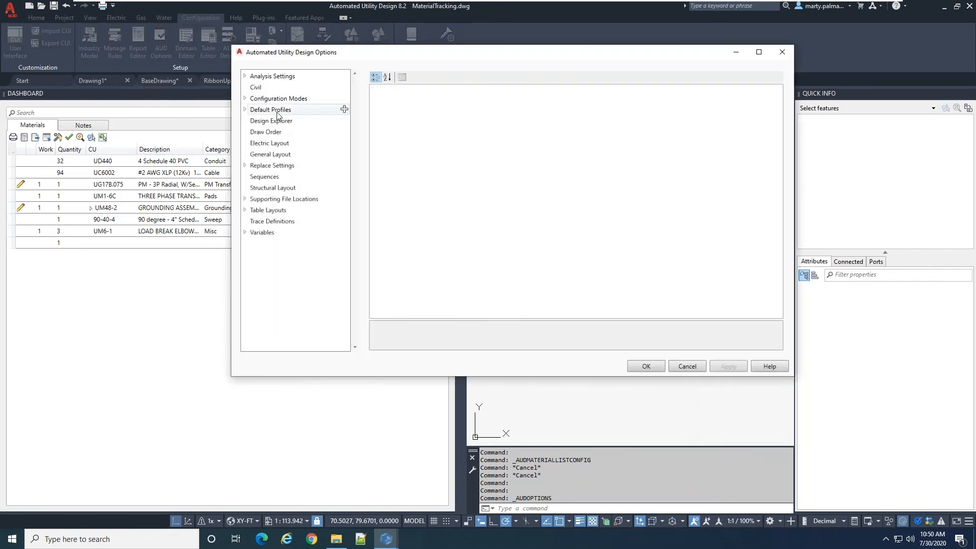
{"action": "left_click", "coordinate": [274, 155]}
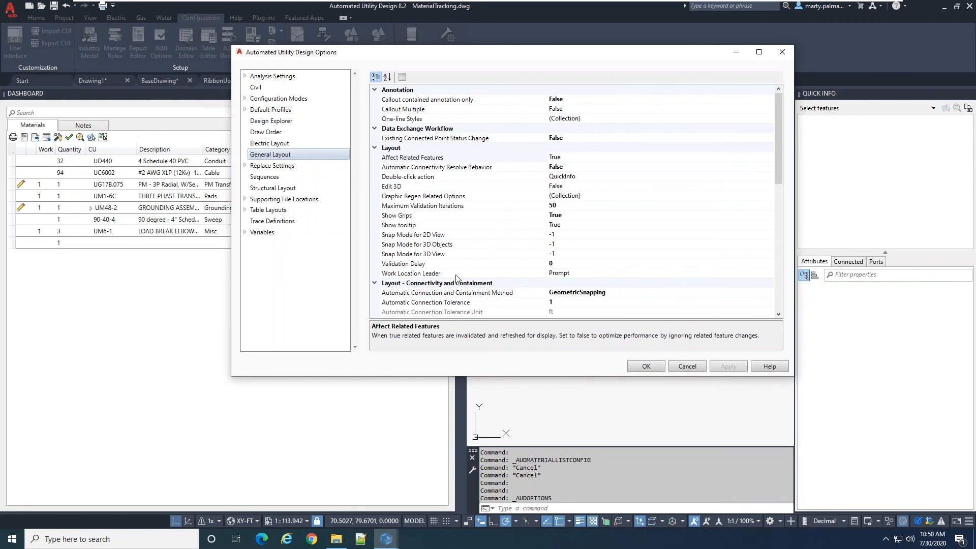
{"action": "left_click", "coordinate": [558, 275]}
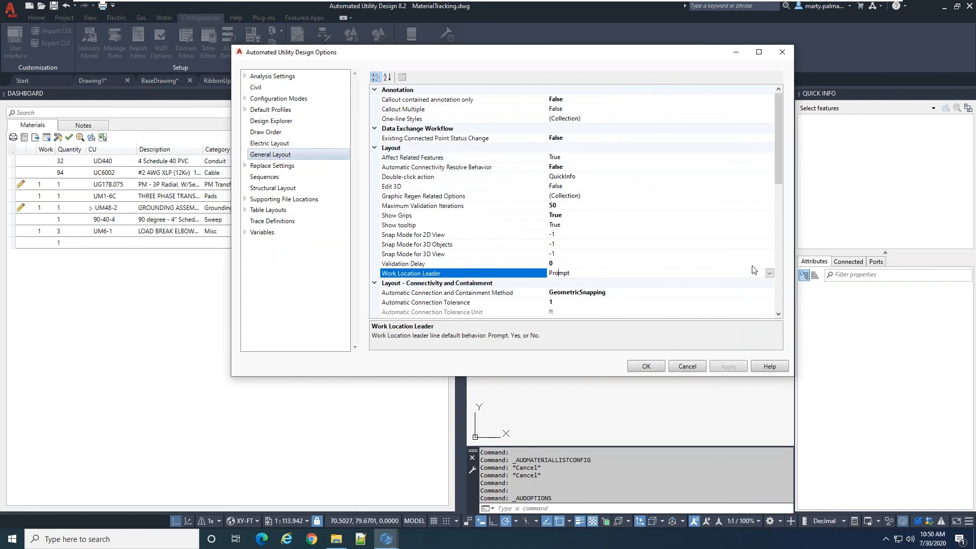
{"action": "left_click", "coordinate": [770, 273]}
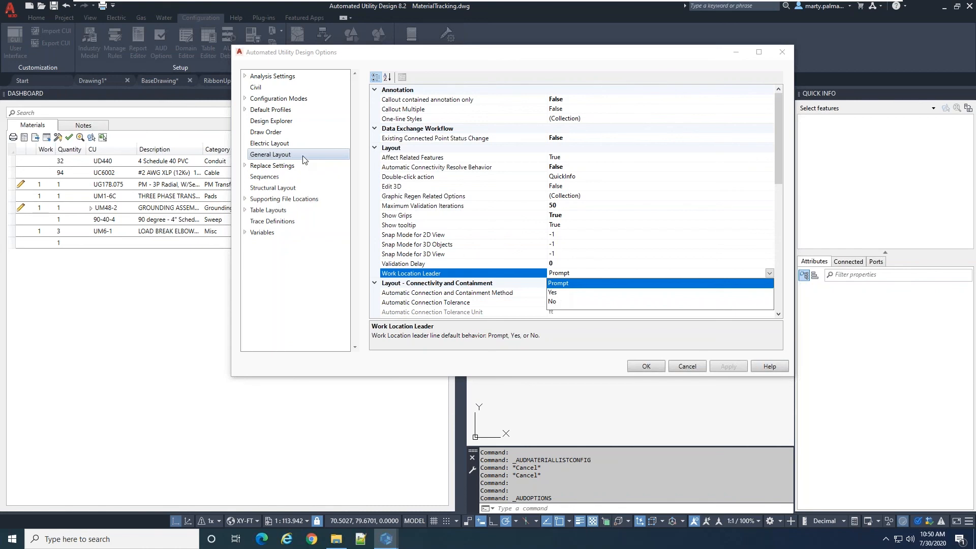
{"action": "left_click", "coordinate": [681, 369]}
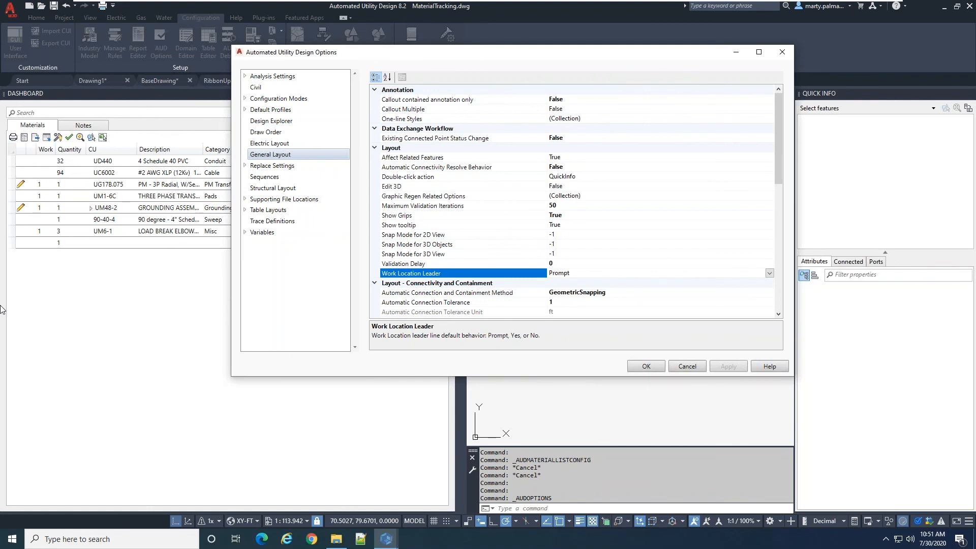
{"action": "left_click", "coordinate": [700, 369]}
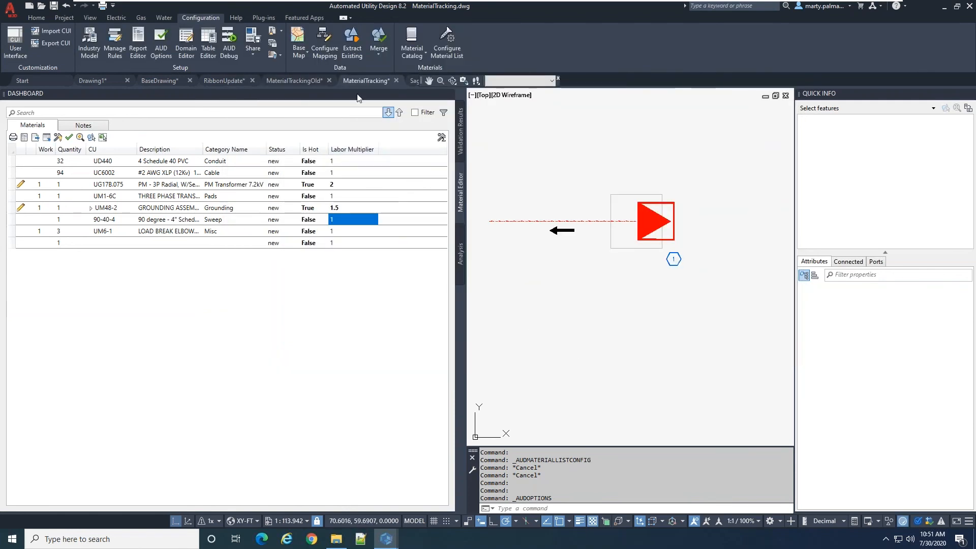
Show the Overhead Engineering analysis of the SagUpdate drawing and compare it with the analysis results in the AUD 8.1 machine
{"action": "left_click_drag", "start_coordinate": [422, 79], "coordinate": [573, 77]}
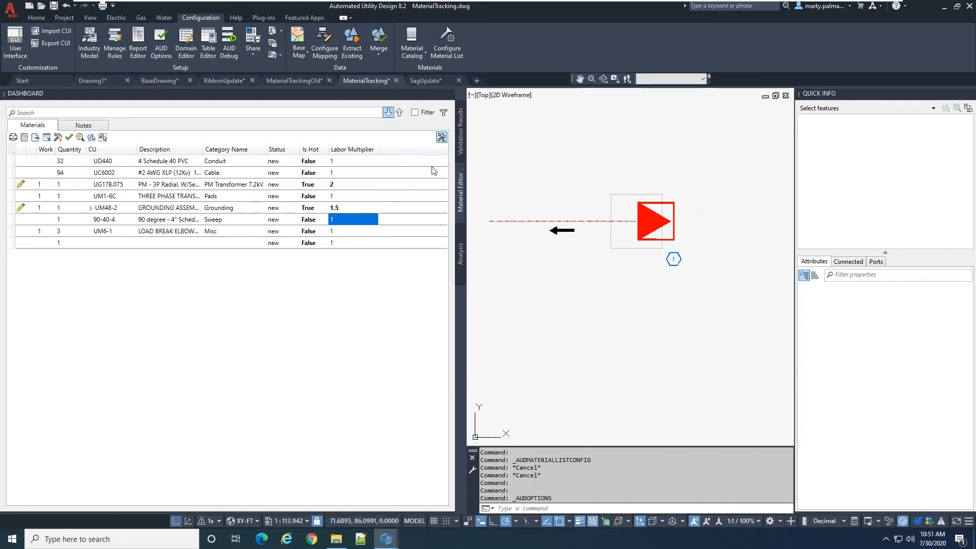
{"action": "left_click", "coordinate": [431, 83]}
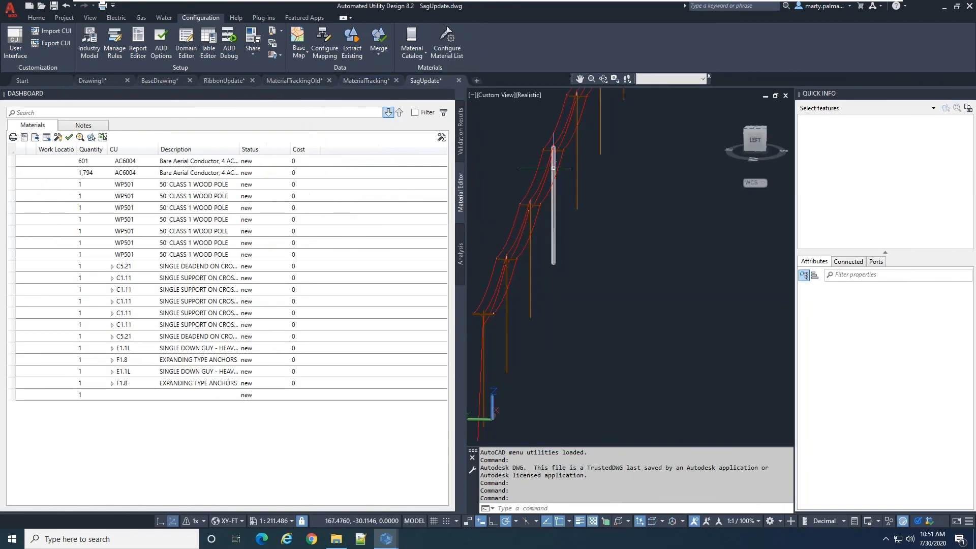
{"action": "left_click", "coordinate": [461, 265]}
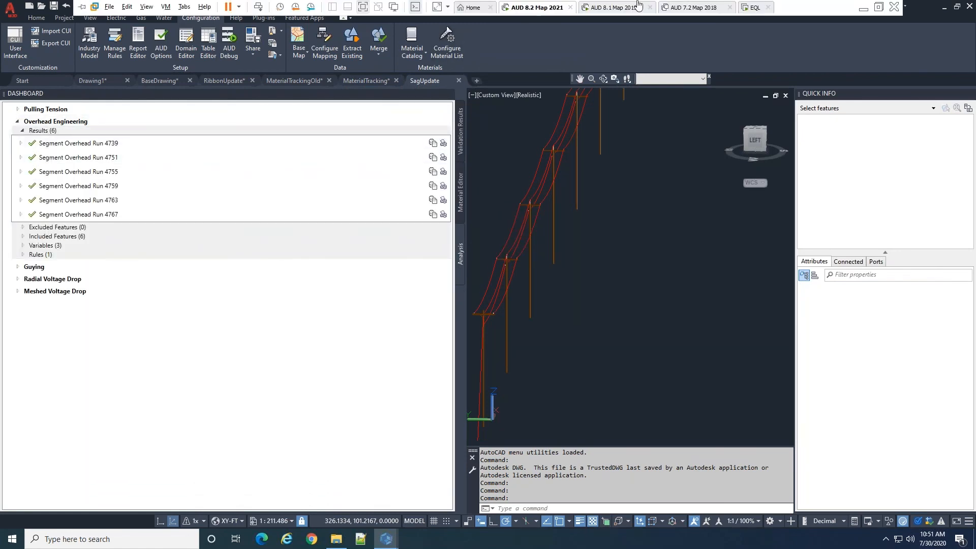
{"action": "left_click", "coordinate": [628, 8]}
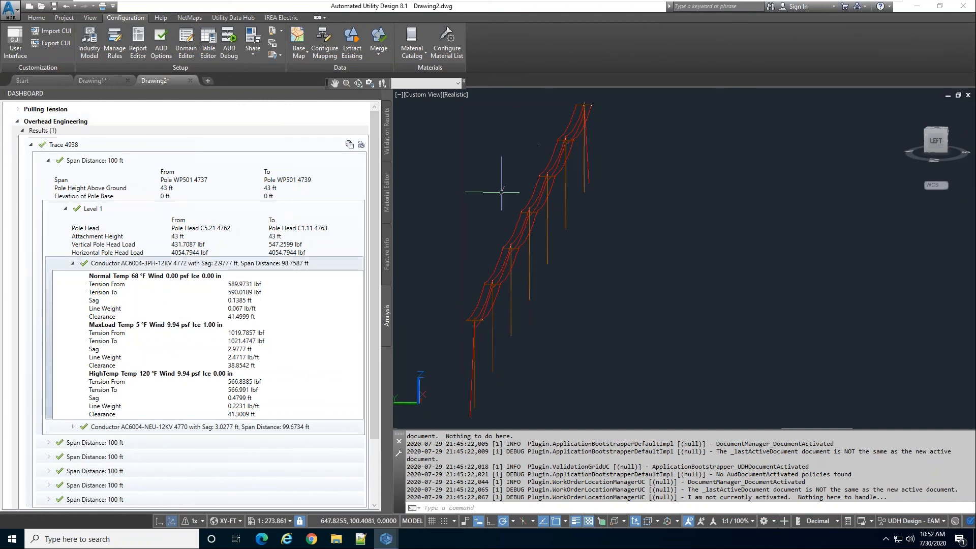
{"action": "left_click", "coordinate": [531, 8]}
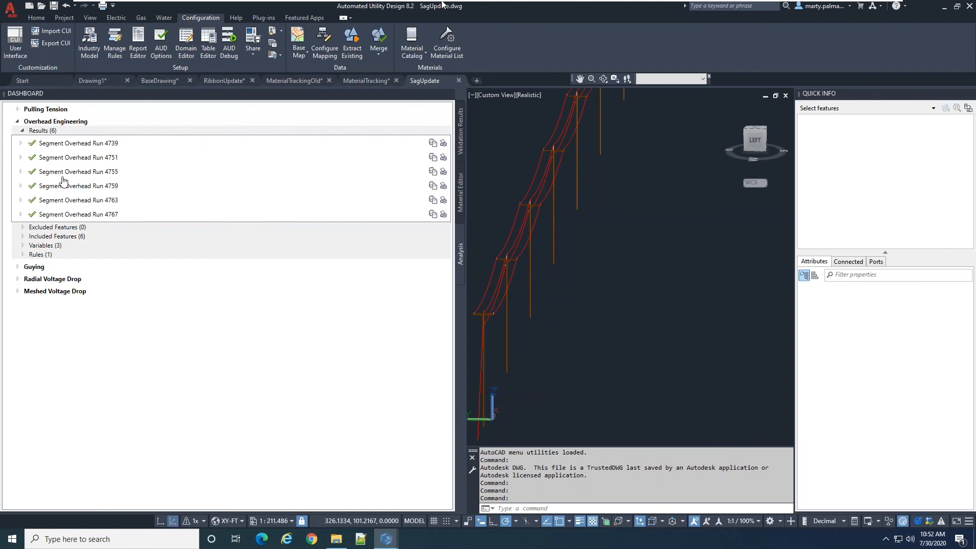
Examine the sag, clearance and tension results of wires AC6004 4805 and 4806 under Segment Overhead Run 4739
{"action": "left_click", "coordinate": [23, 145]}
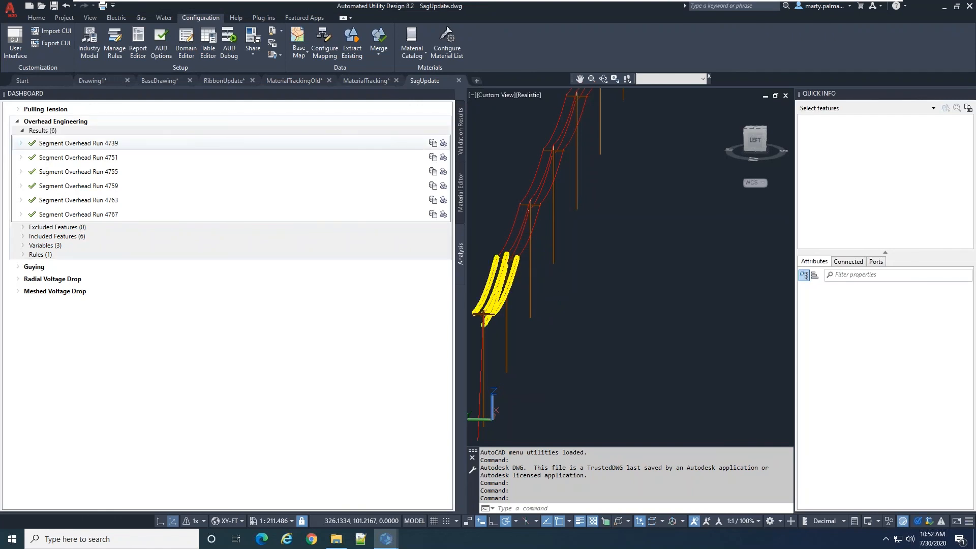
{"action": "left_click", "coordinate": [21, 143]}
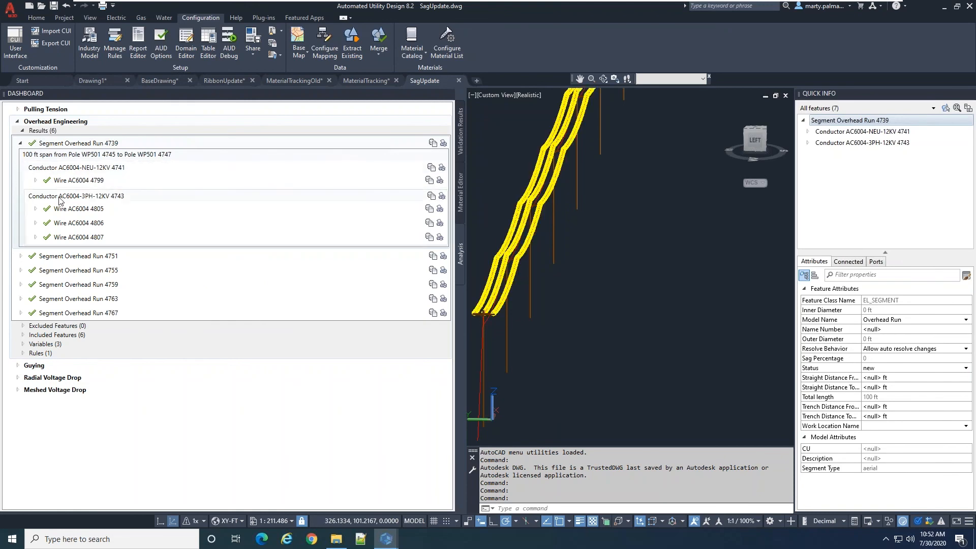
{"action": "left_click", "coordinate": [35, 209]}
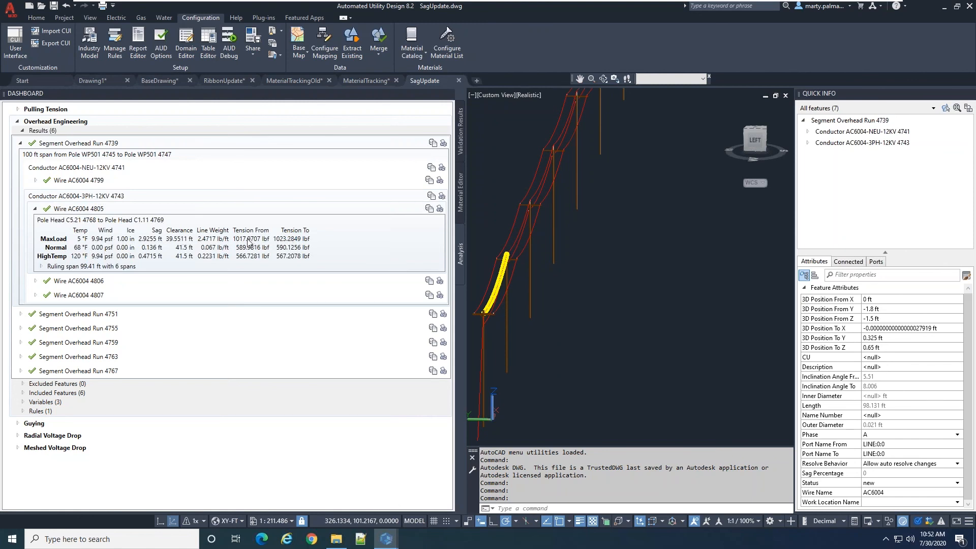
{"action": "left_click", "coordinate": [71, 209]}
{"action": "double_click", "coordinate": [71, 213]}
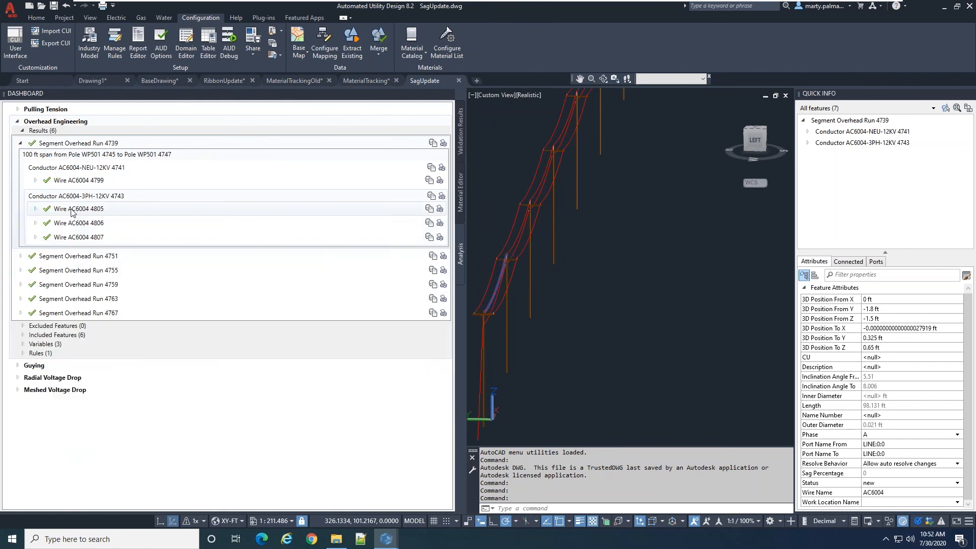
{"action": "double_click", "coordinate": [71, 211]}
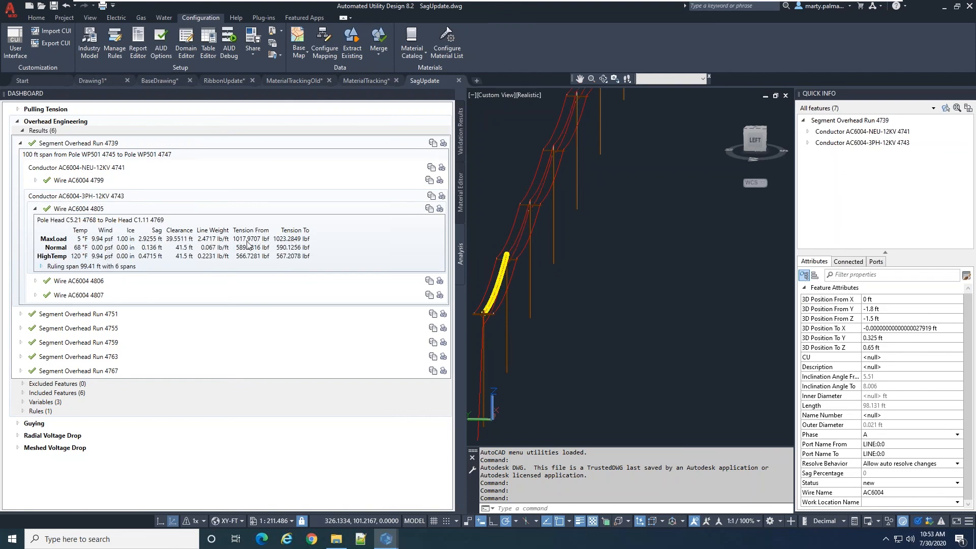
{"action": "left_click", "coordinate": [36, 281]}
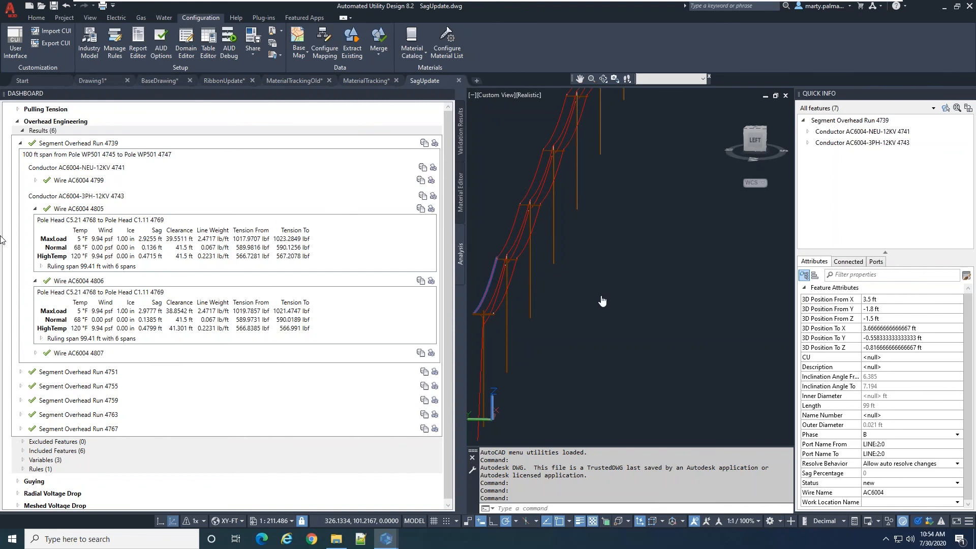
{"action": "scroll", "coordinate": [563, 288], "scroll_direction": "down", "scroll_amount": 3}
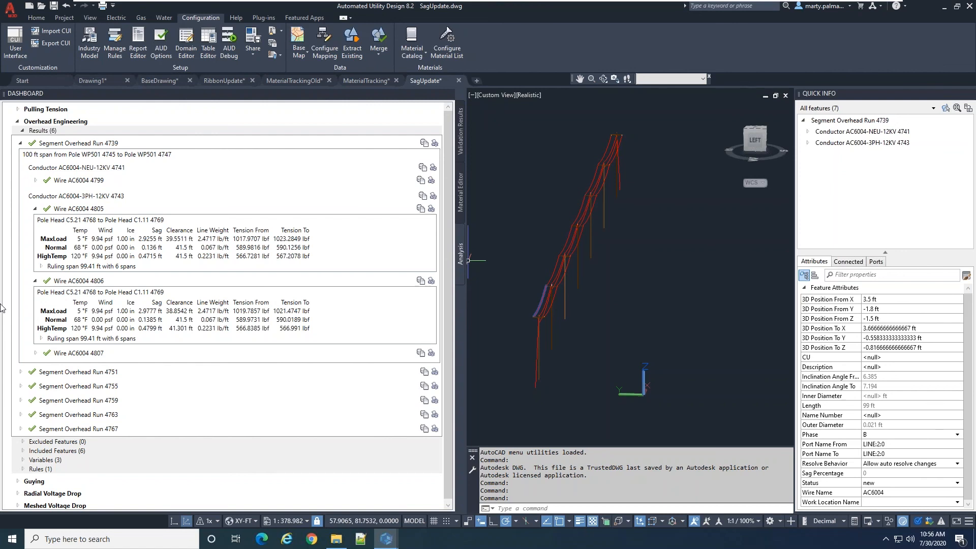
Switch to the SBS support site in the browser, return to its home page and open the Automated Utility Design category
{"action": "key", "text": "alt+Tab"}
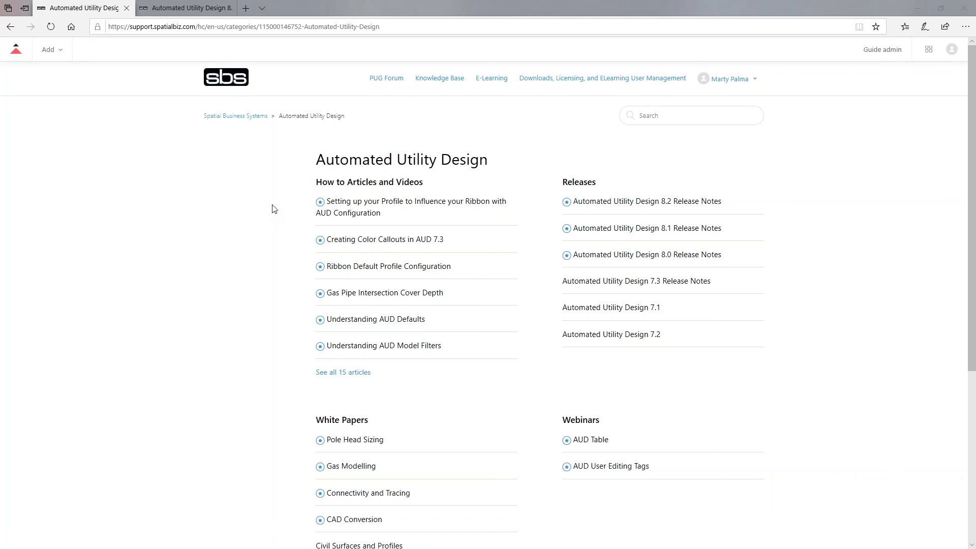
{"action": "key", "text": "alt+Left"}
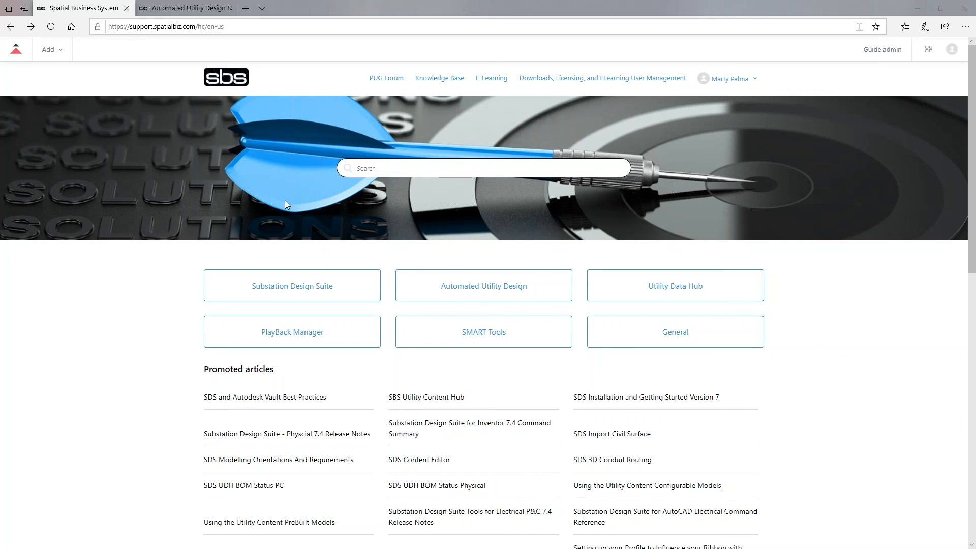
{"action": "left_click", "coordinate": [476, 298]}
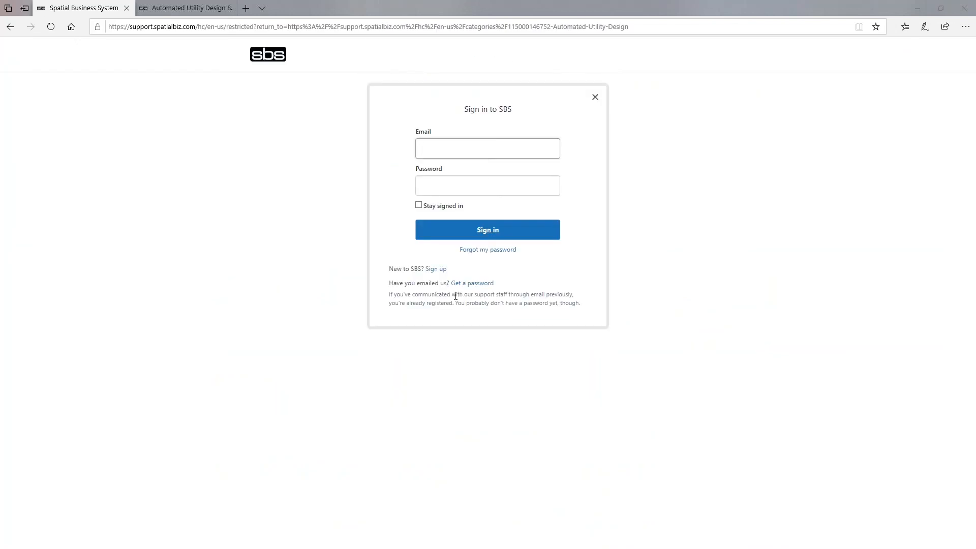
Sign in to the SBS support site with the account e-mail and password
{"action": "left_click", "coordinate": [492, 148]}
{"action": "left_click", "coordinate": [486, 172]}
{"action": "left_click", "coordinate": [487, 231]}
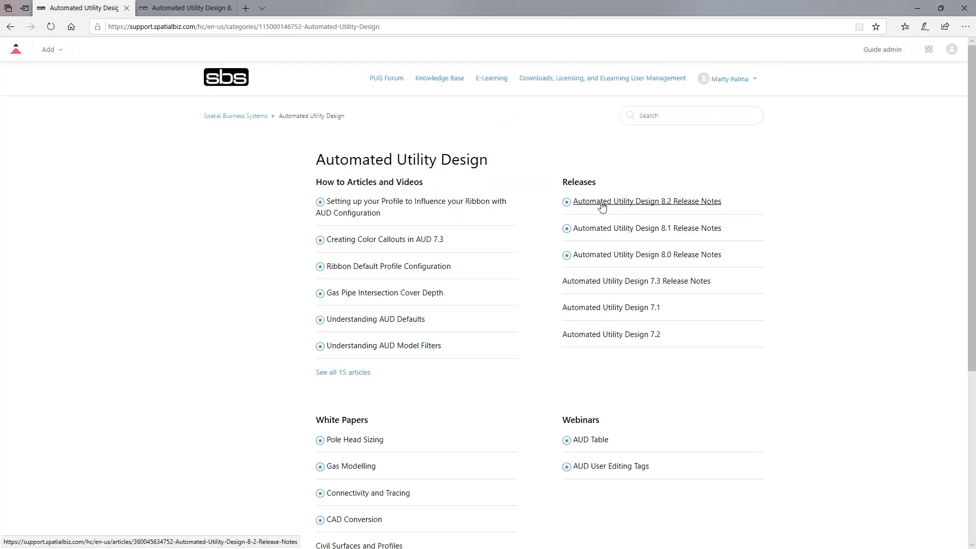
Examine the sag, wire model, tension calculation and underground line entries in the Automated Utility Design 8.2 Release Notes
{"action": "left_click", "coordinate": [186, 8]}
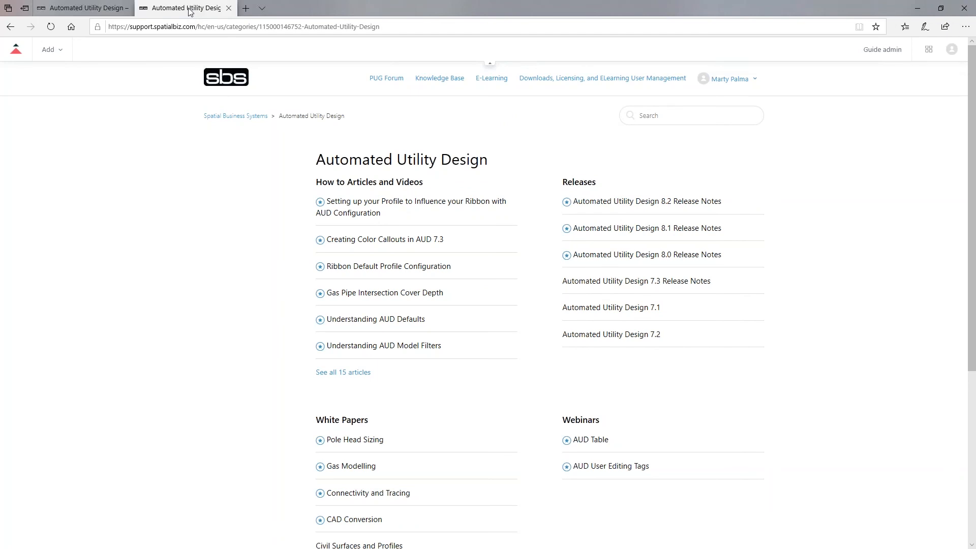
{"action": "scroll", "coordinate": [349, 252], "scroll_direction": "down", "scroll_amount": 2}
{"action": "scroll", "coordinate": [349, 253], "scroll_direction": "up", "scroll_amount": 2}
{"action": "scroll", "coordinate": [387, 291], "scroll_direction": "down", "scroll_amount": 8}
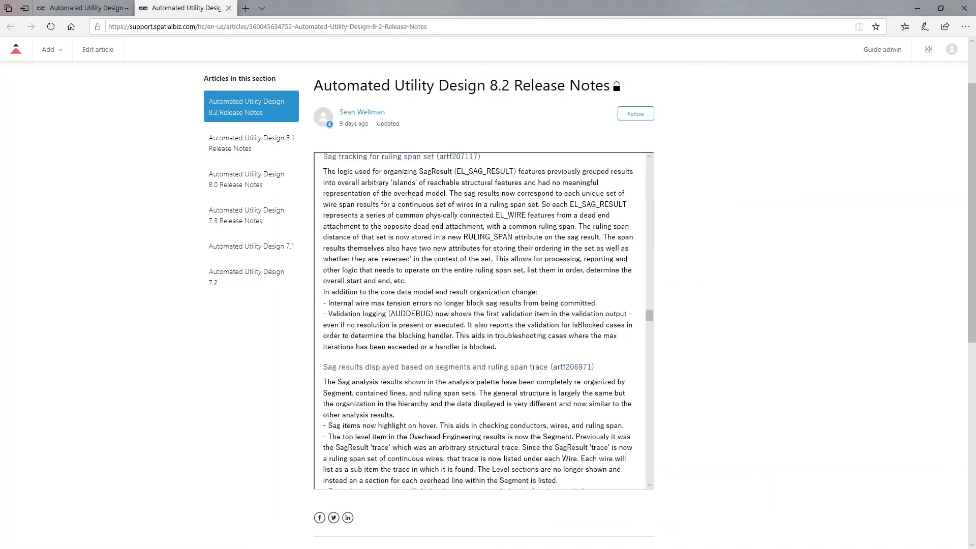
{"action": "scroll", "coordinate": [387, 291], "scroll_direction": "down", "scroll_amount": 10}
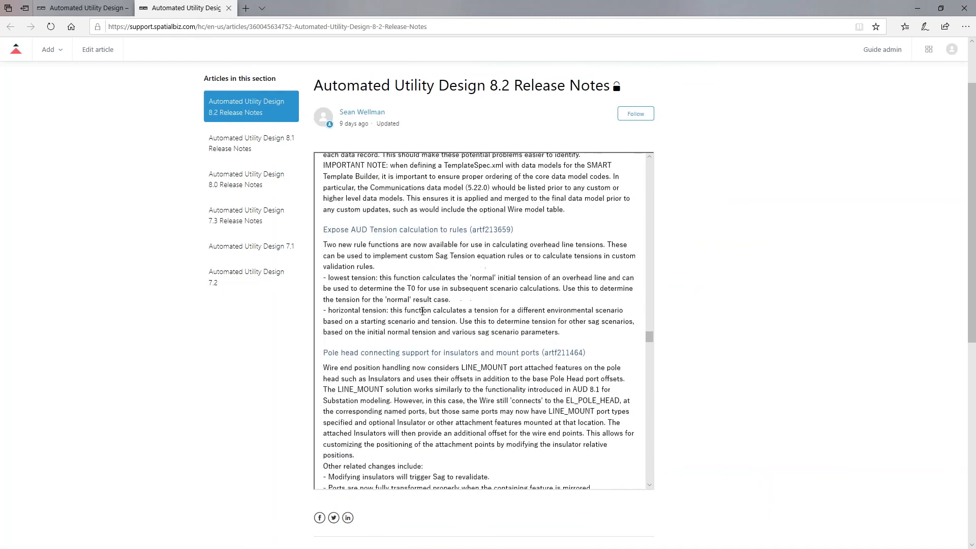
{"action": "scroll", "coordinate": [415, 310], "scroll_direction": "down", "scroll_amount": 10}
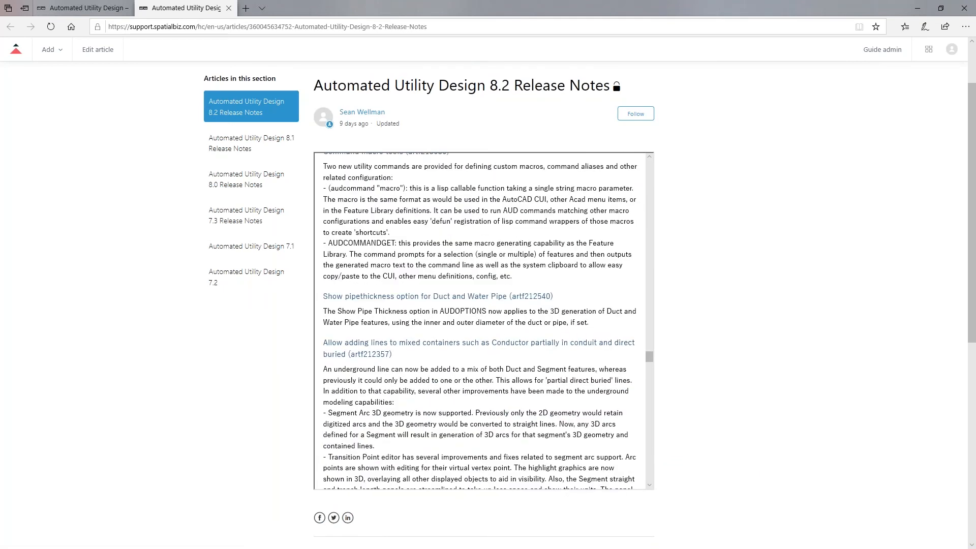
{"action": "scroll", "coordinate": [494, 329], "scroll_direction": "down", "scroll_amount": 10}
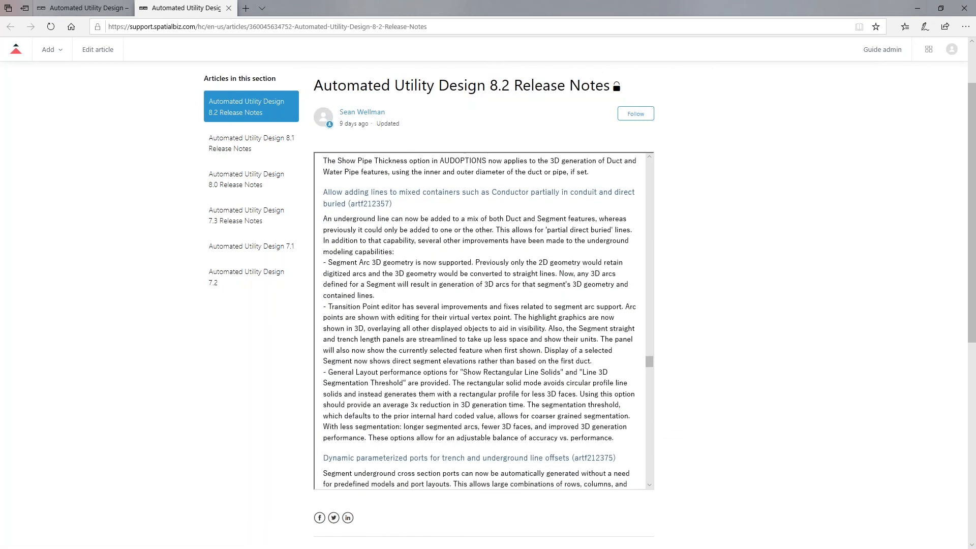
{"action": "scroll", "coordinate": [494, 330], "scroll_direction": "up", "scroll_amount": 10}
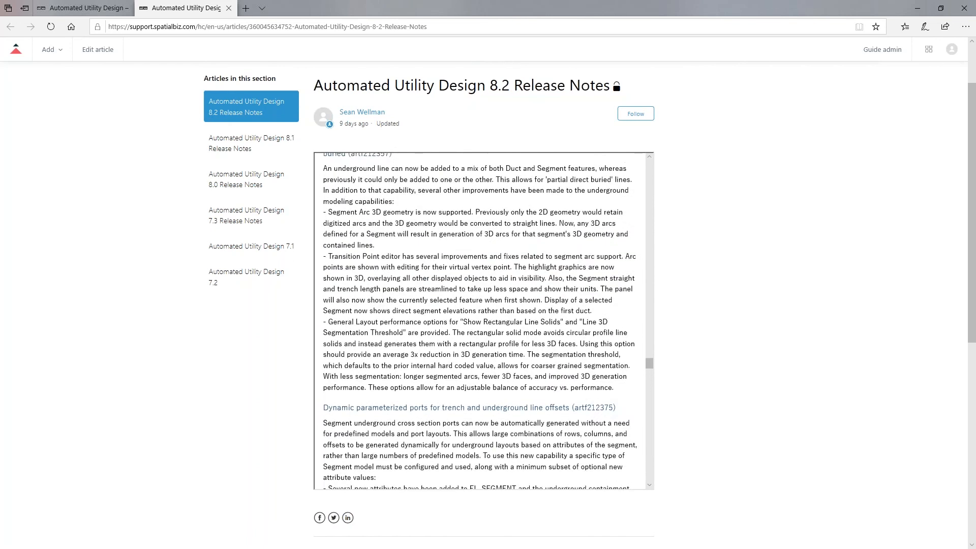
{"action": "scroll", "coordinate": [484, 320], "scroll_direction": "up", "scroll_amount": 10}
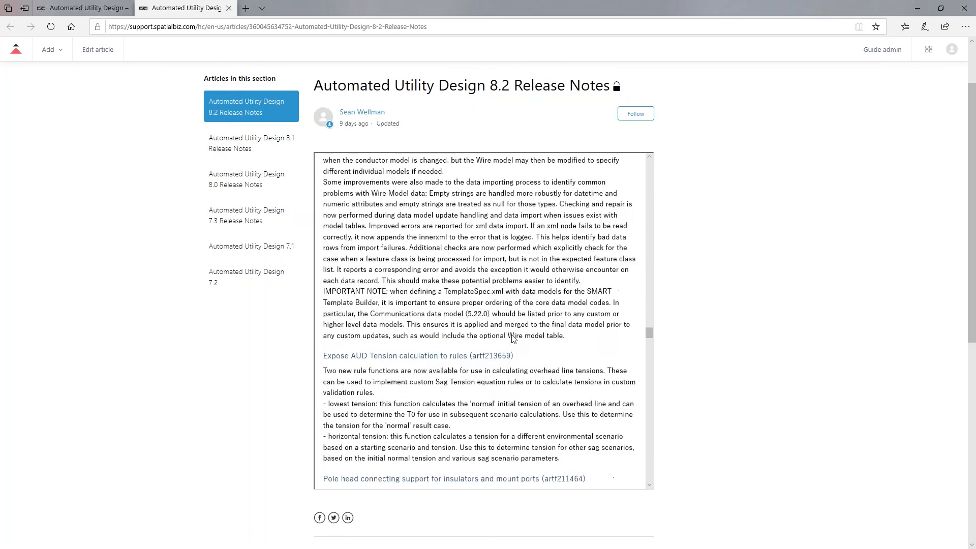
{"action": "scroll", "coordinate": [512, 336], "scroll_direction": "up", "scroll_amount": 1}
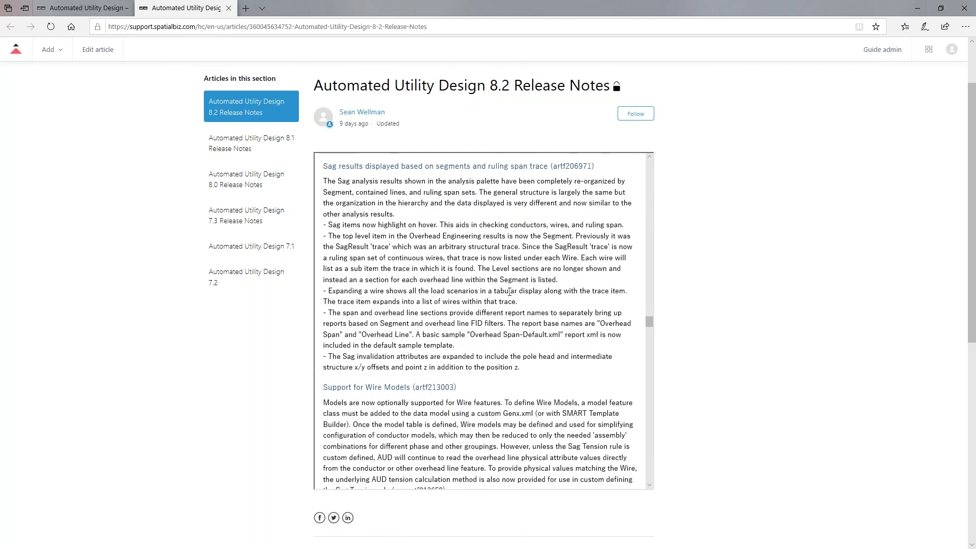